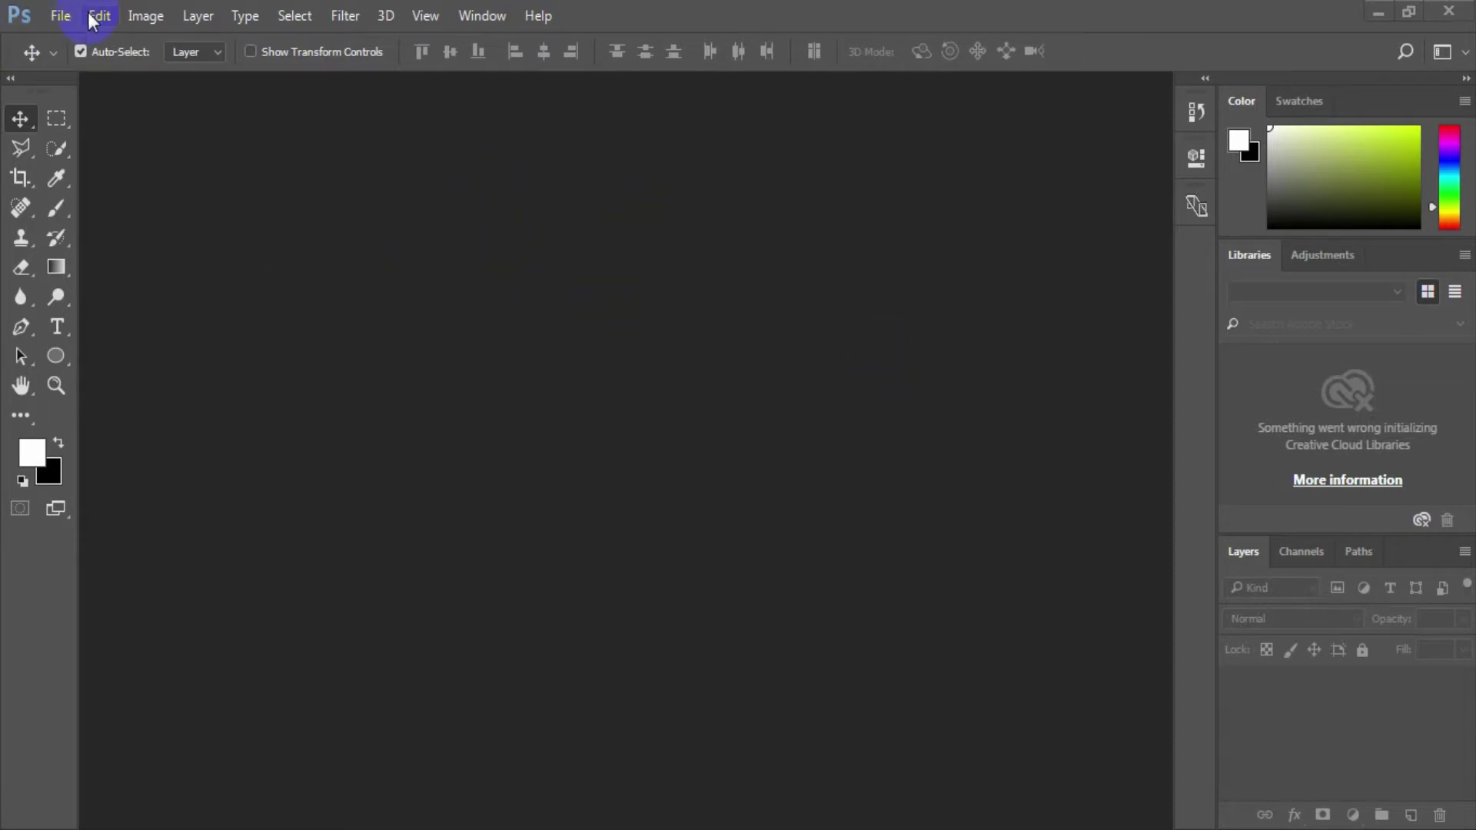
- Open the dark blue background image dark_background_by_survivorcz-dahlhjy.jpg
{"action": "left_click", "coordinate": [61, 17]}
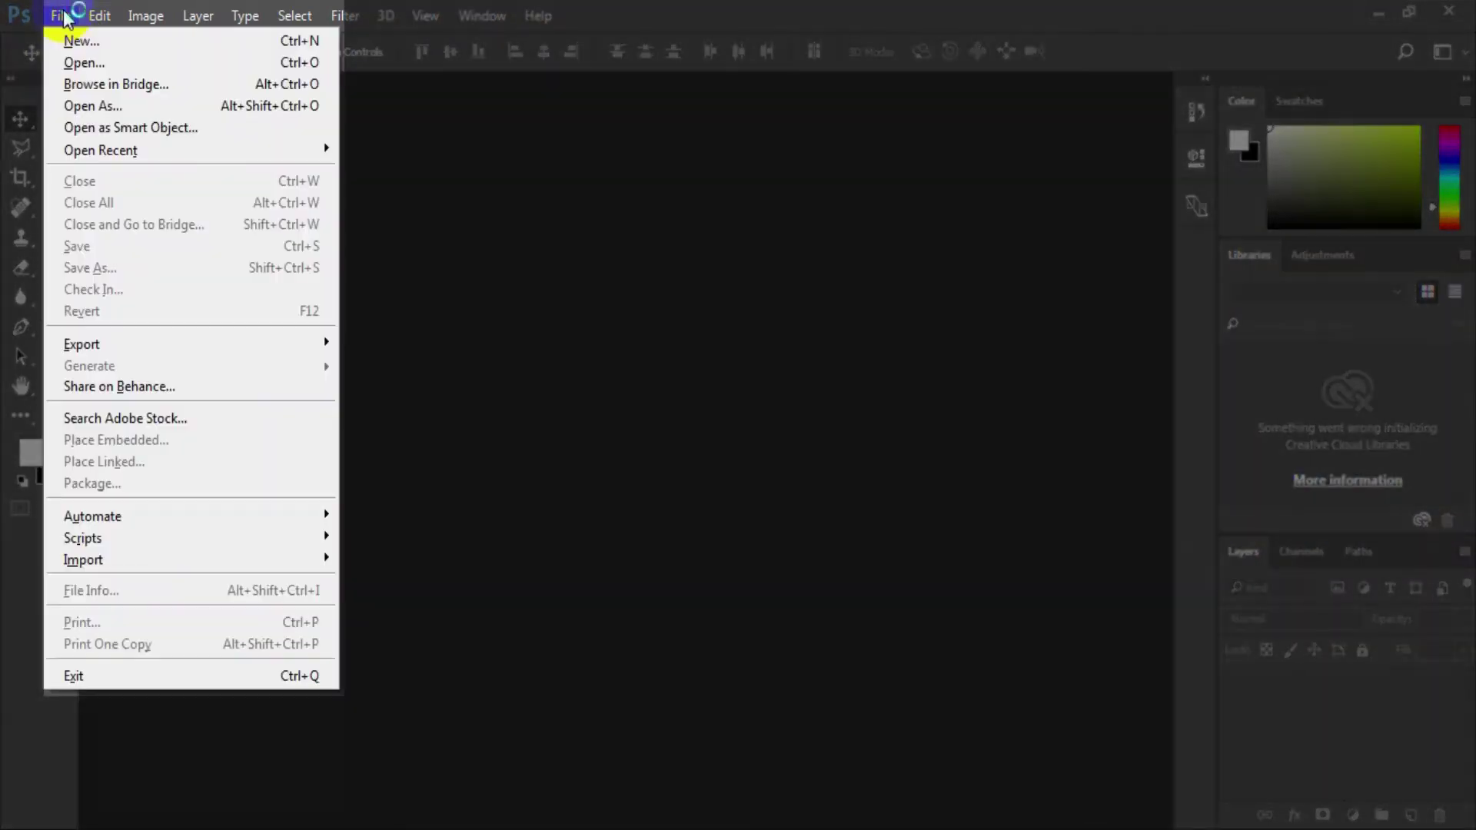
{"action": "left_click", "coordinate": [89, 62]}
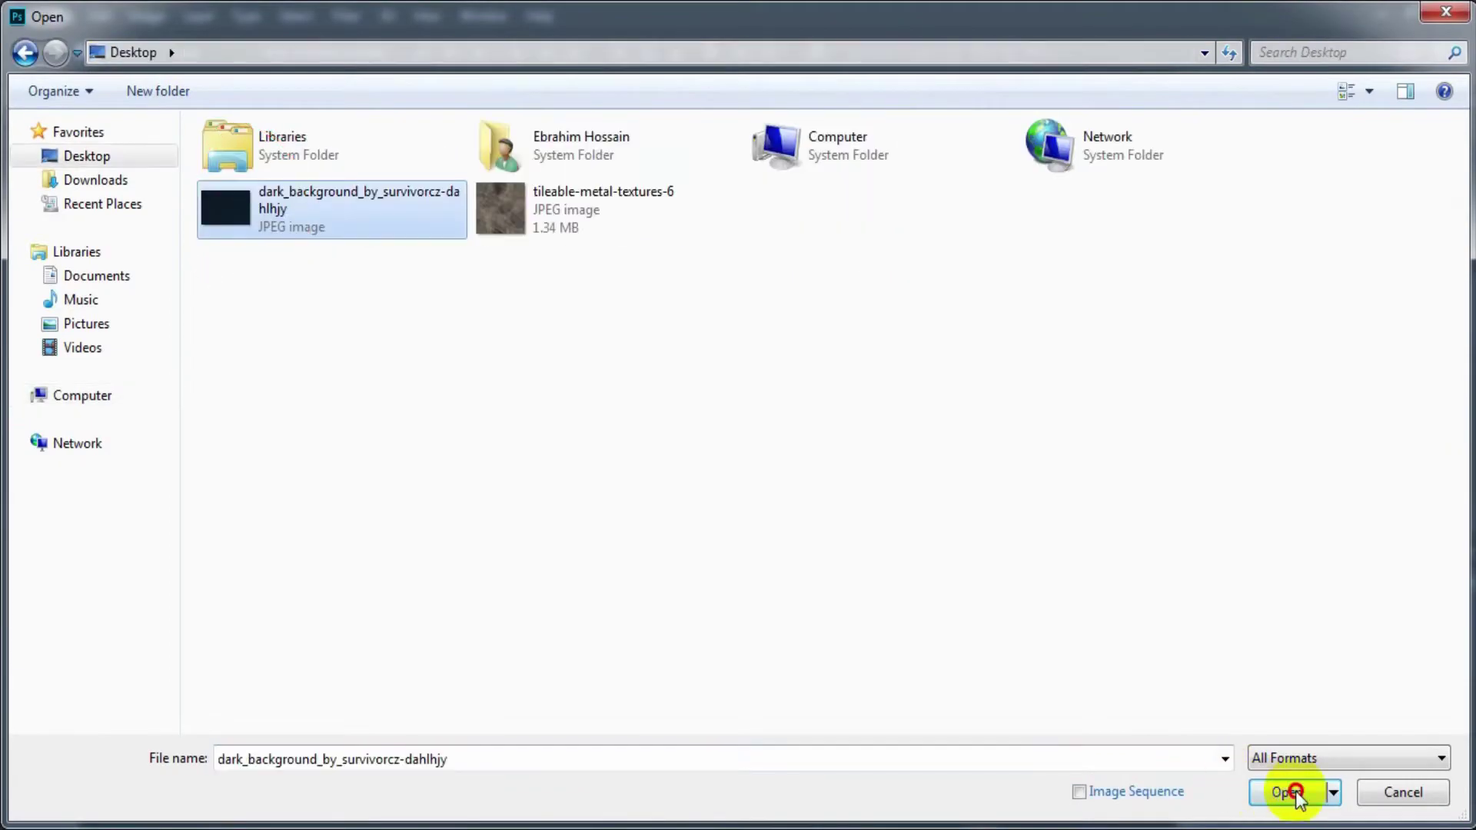
{"action": "left_click", "coordinate": [1295, 791]}
- Confirm in Image Size that the image stays at 600 × 400 pixels
{"action": "left_click", "coordinate": [146, 16]}
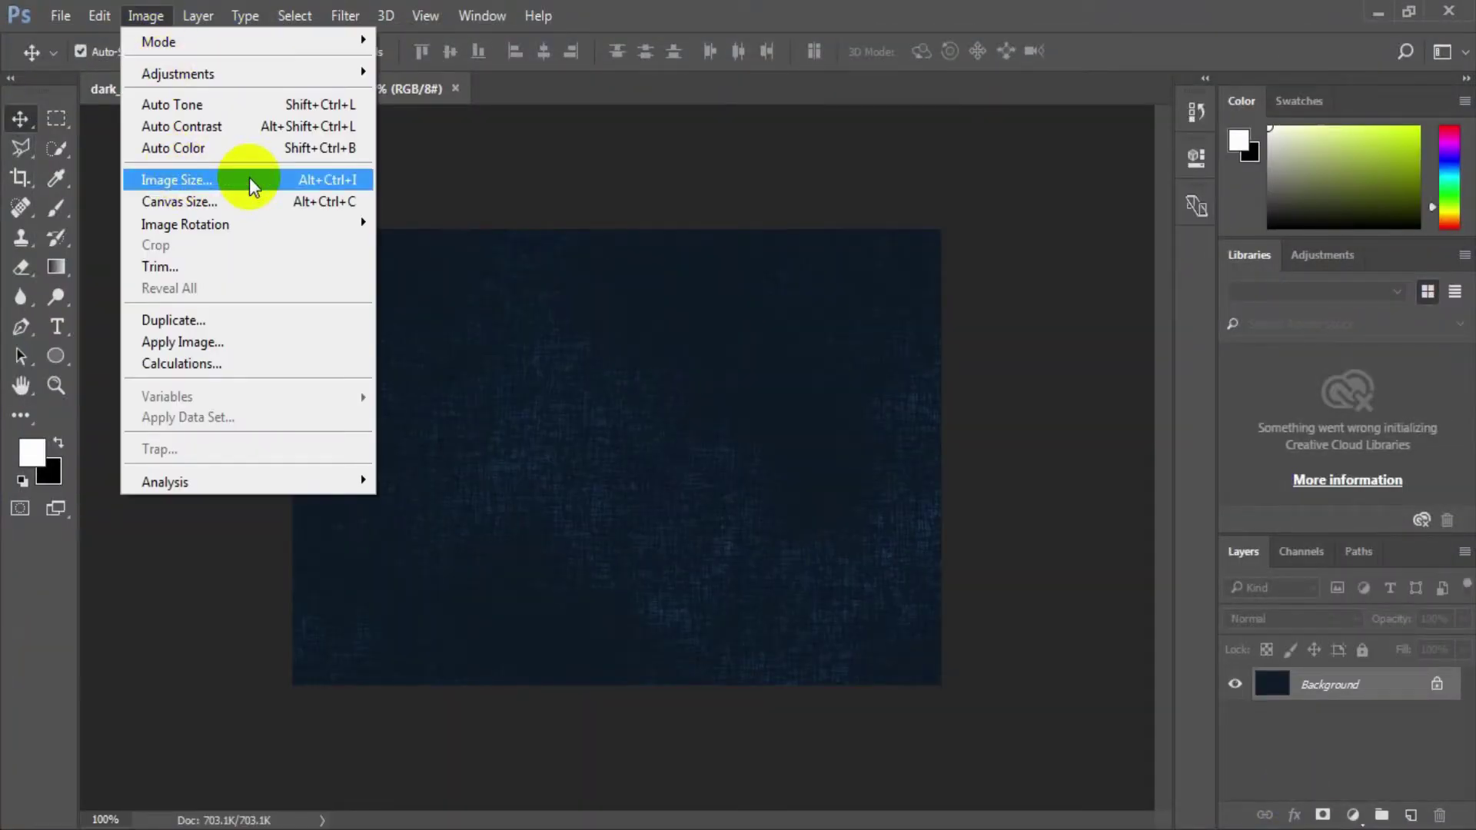
{"action": "left_click", "coordinate": [350, 180]}
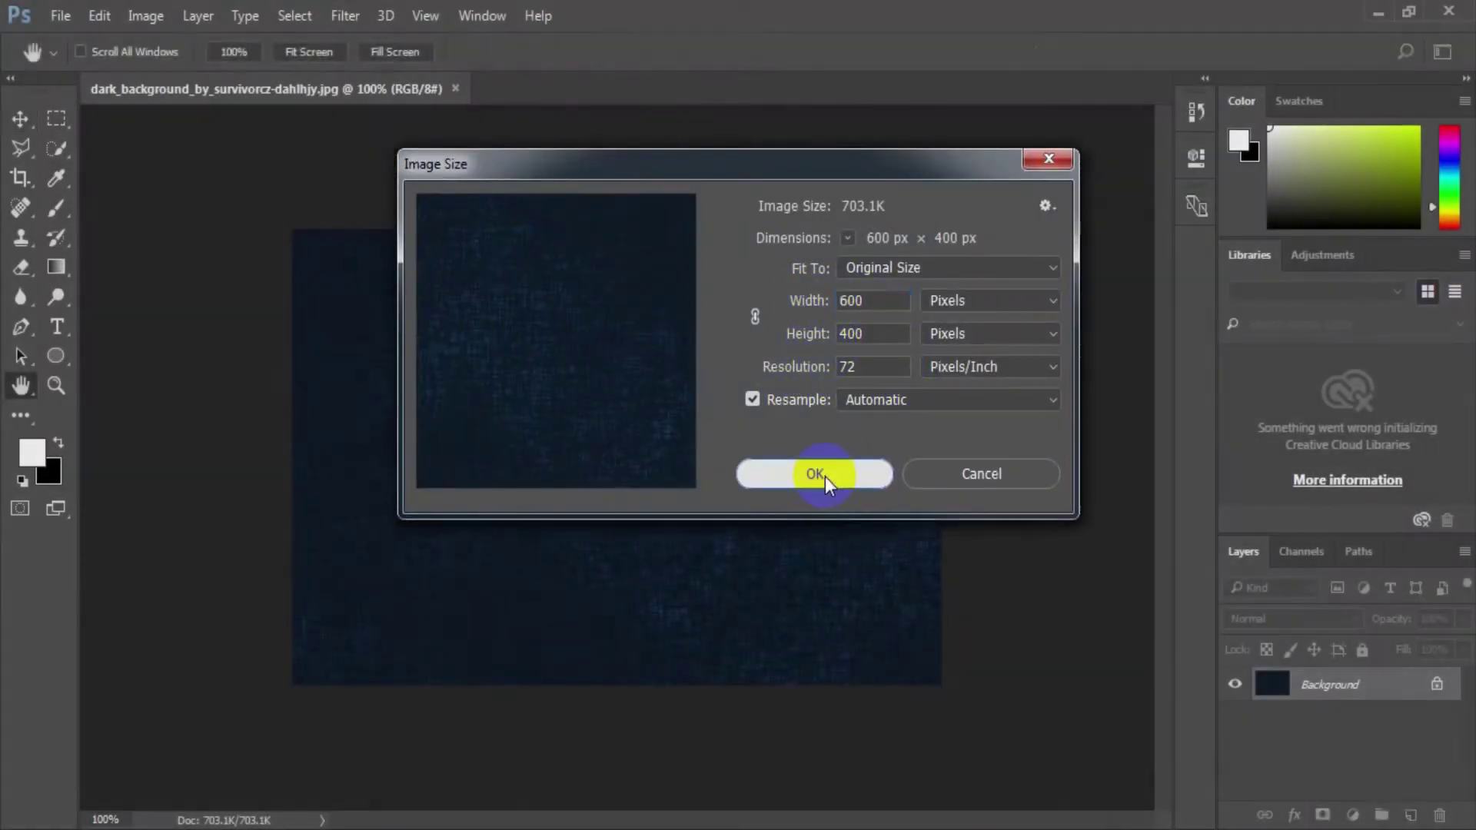
{"action": "left_click", "coordinate": [816, 474]}
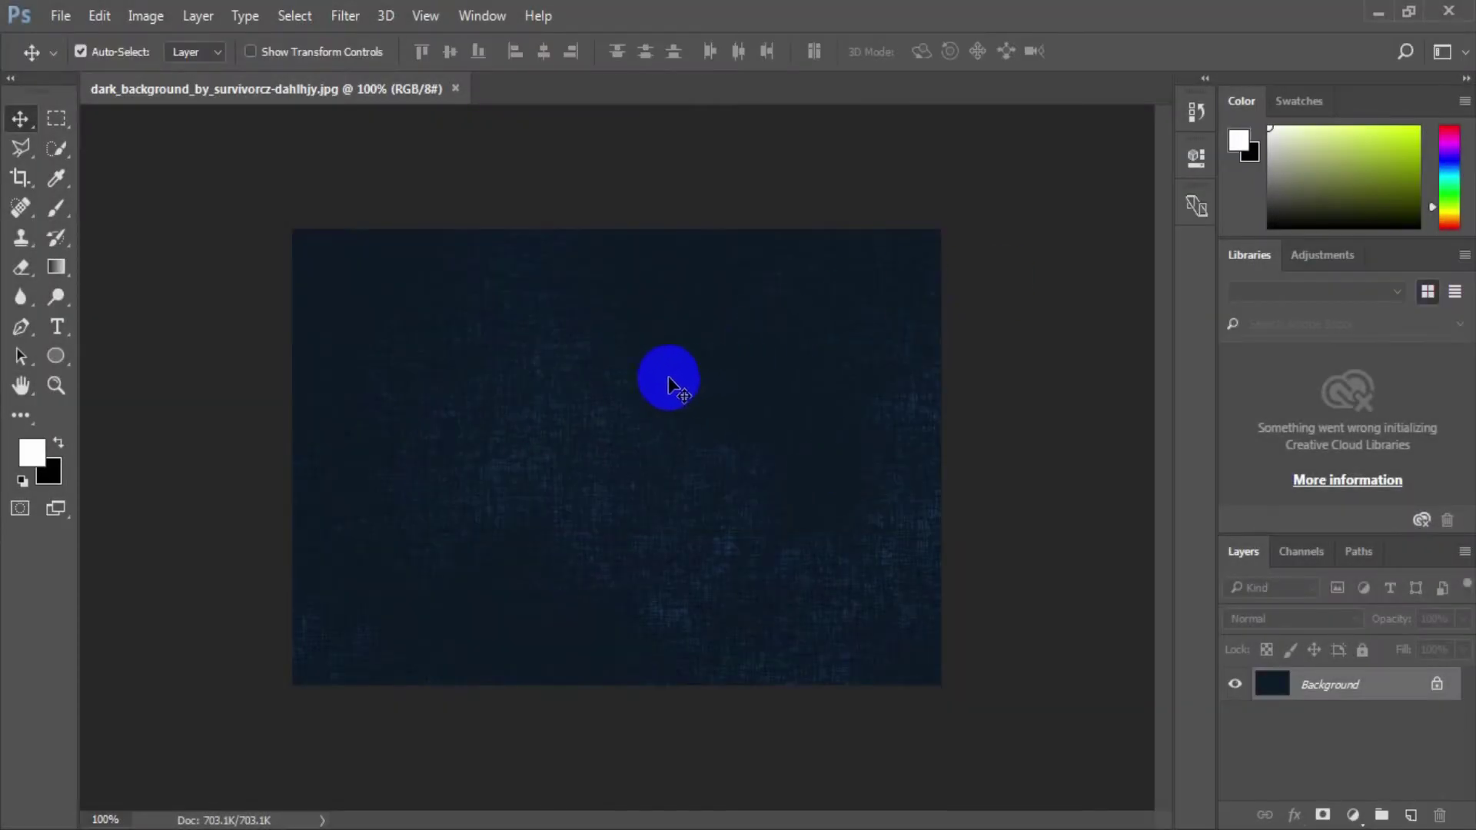
{"action": "left_click", "coordinate": [58, 327]}
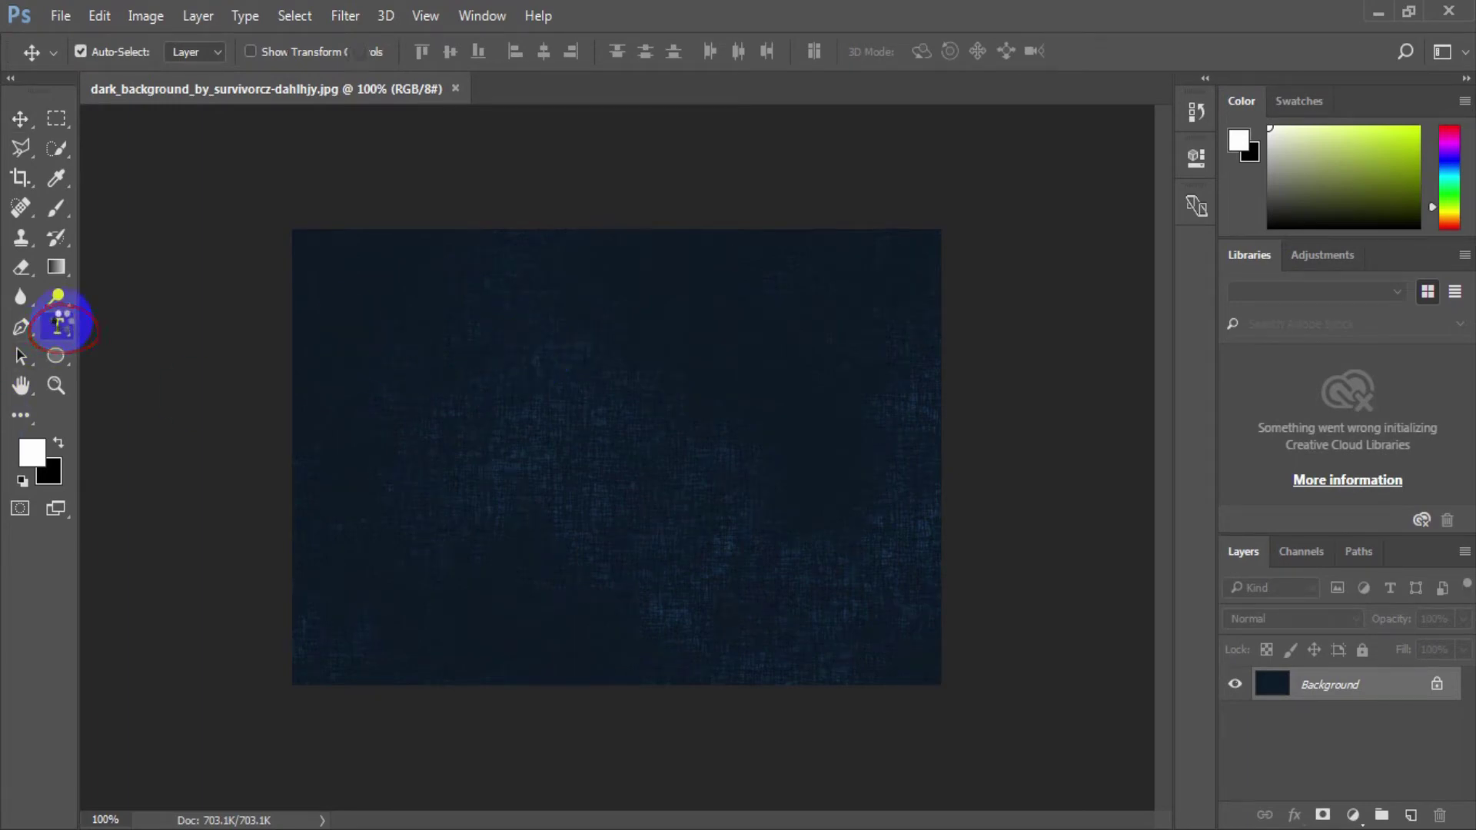
- Set the text font to Pieces of Eight with a white colour
{"action": "left_click", "coordinate": [269, 60]}
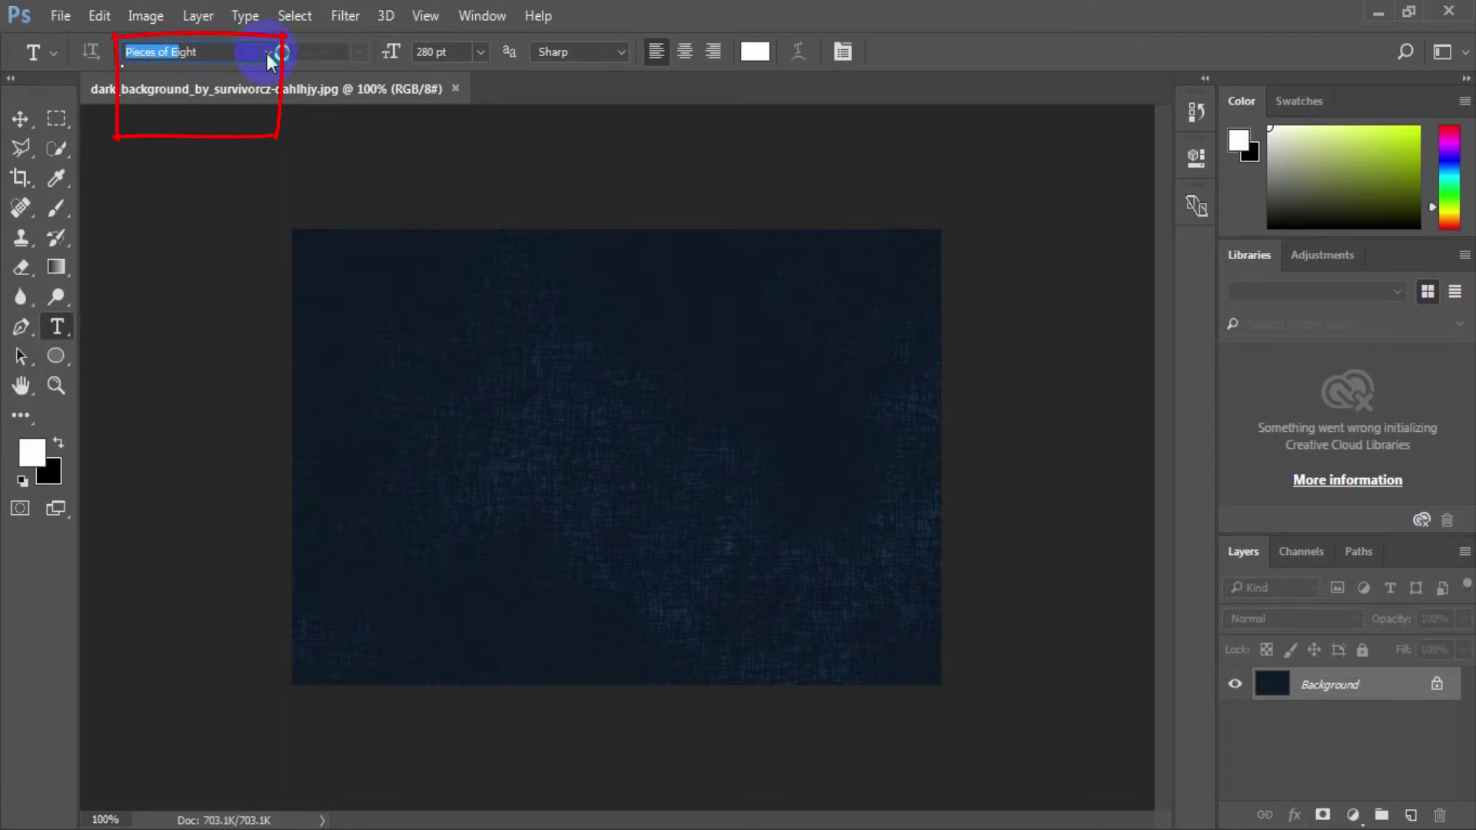
{"action": "left_click", "coordinate": [269, 53]}
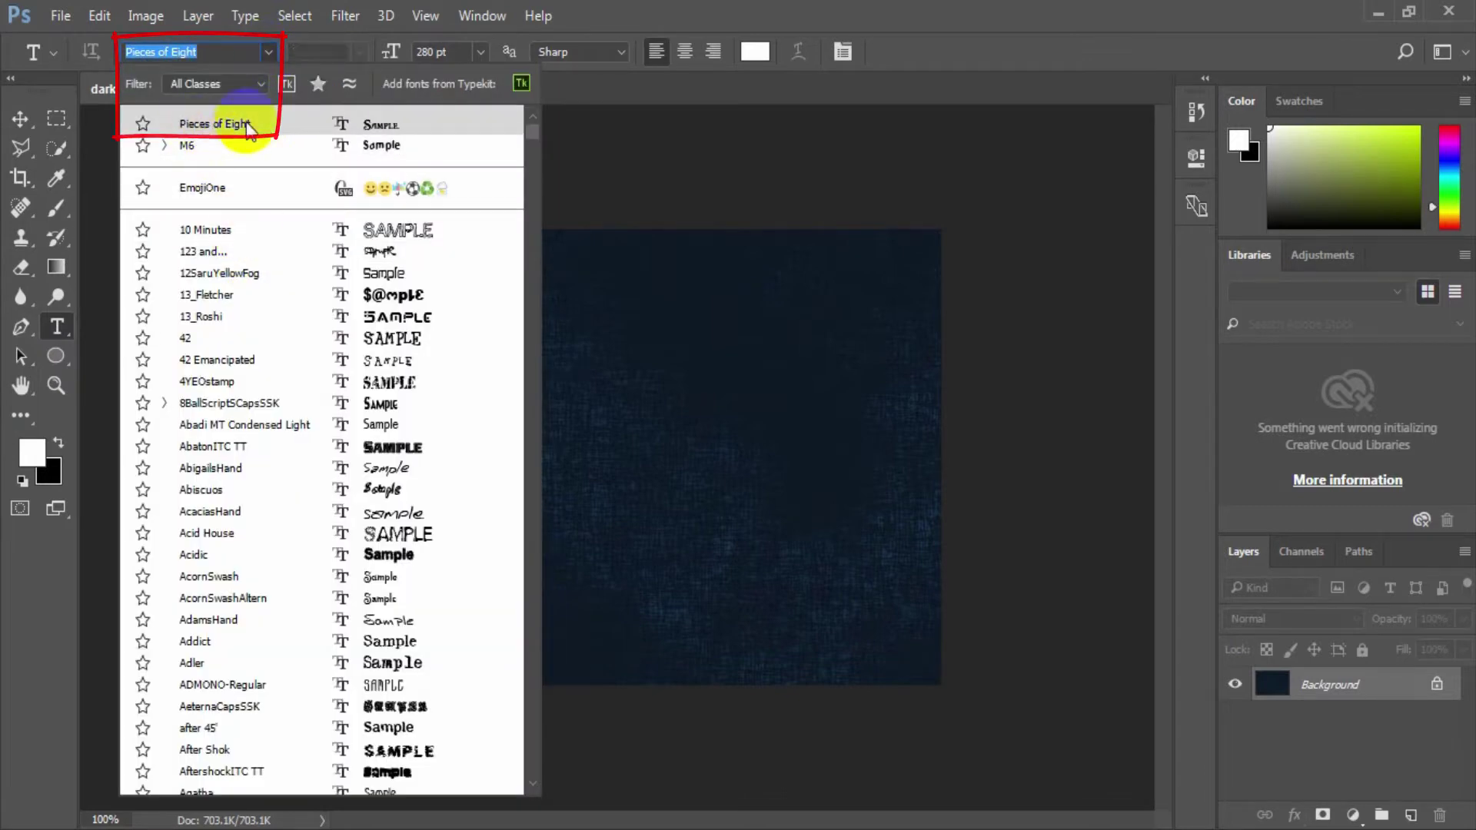
{"action": "left_click", "coordinate": [250, 129]}
{"action": "left_click", "coordinate": [31, 452]}
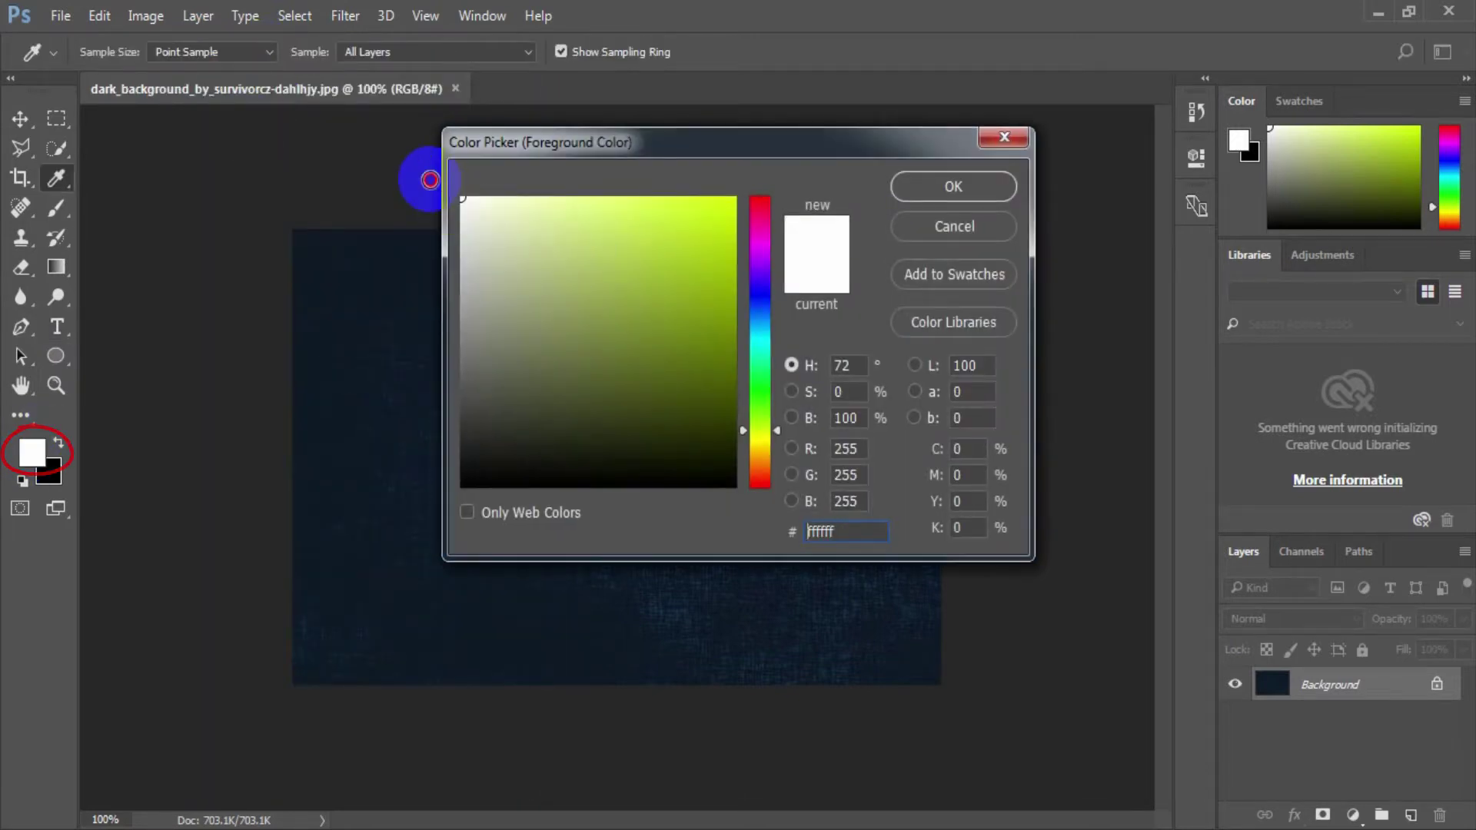
{"action": "left_click", "coordinate": [953, 186]}
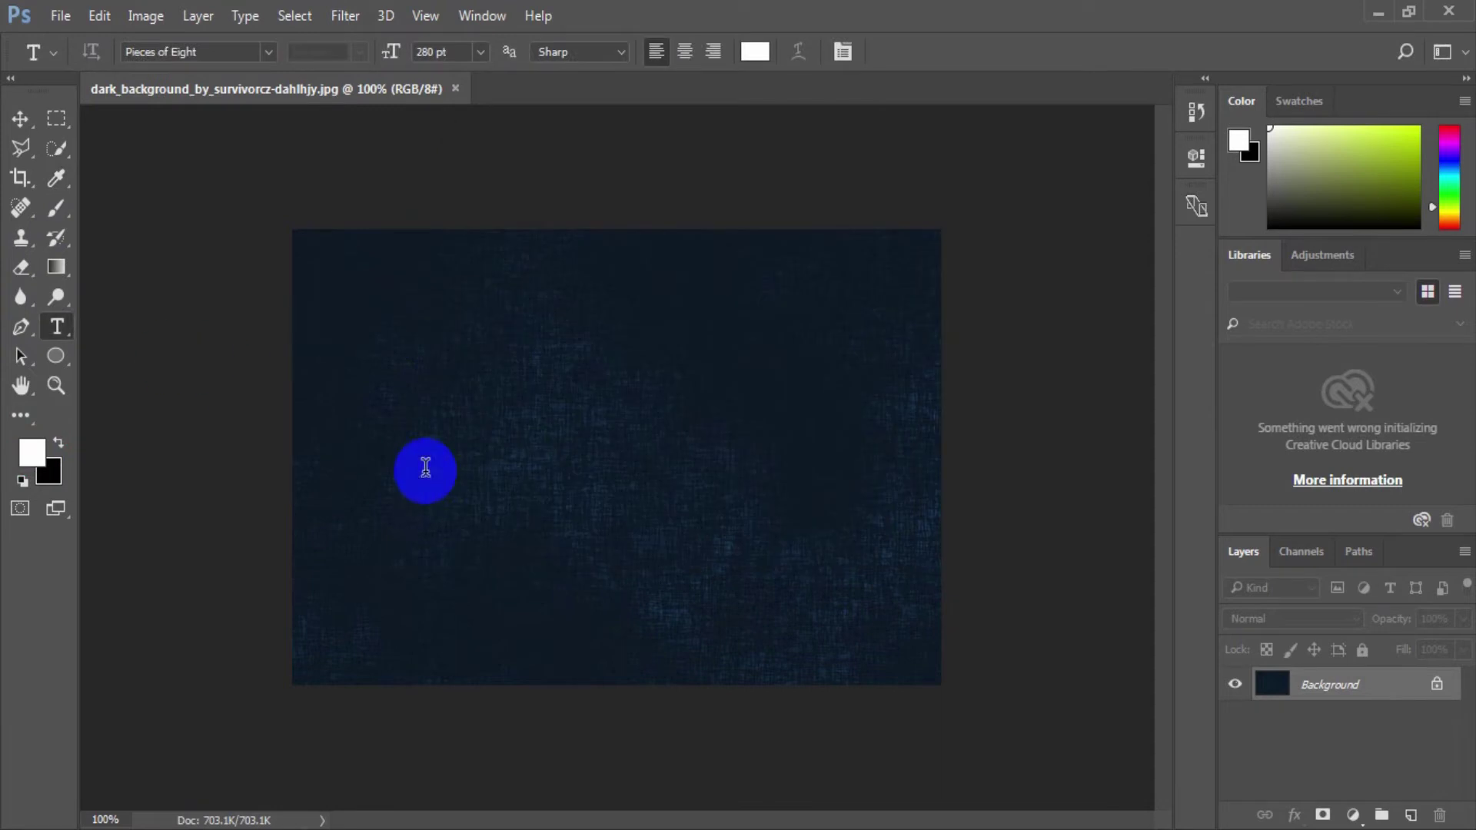
- Type 'Gold' on the background, commit it, and move it into place
{"action": "left_click", "coordinate": [425, 469]}
{"action": "type", "text": "Gold"}
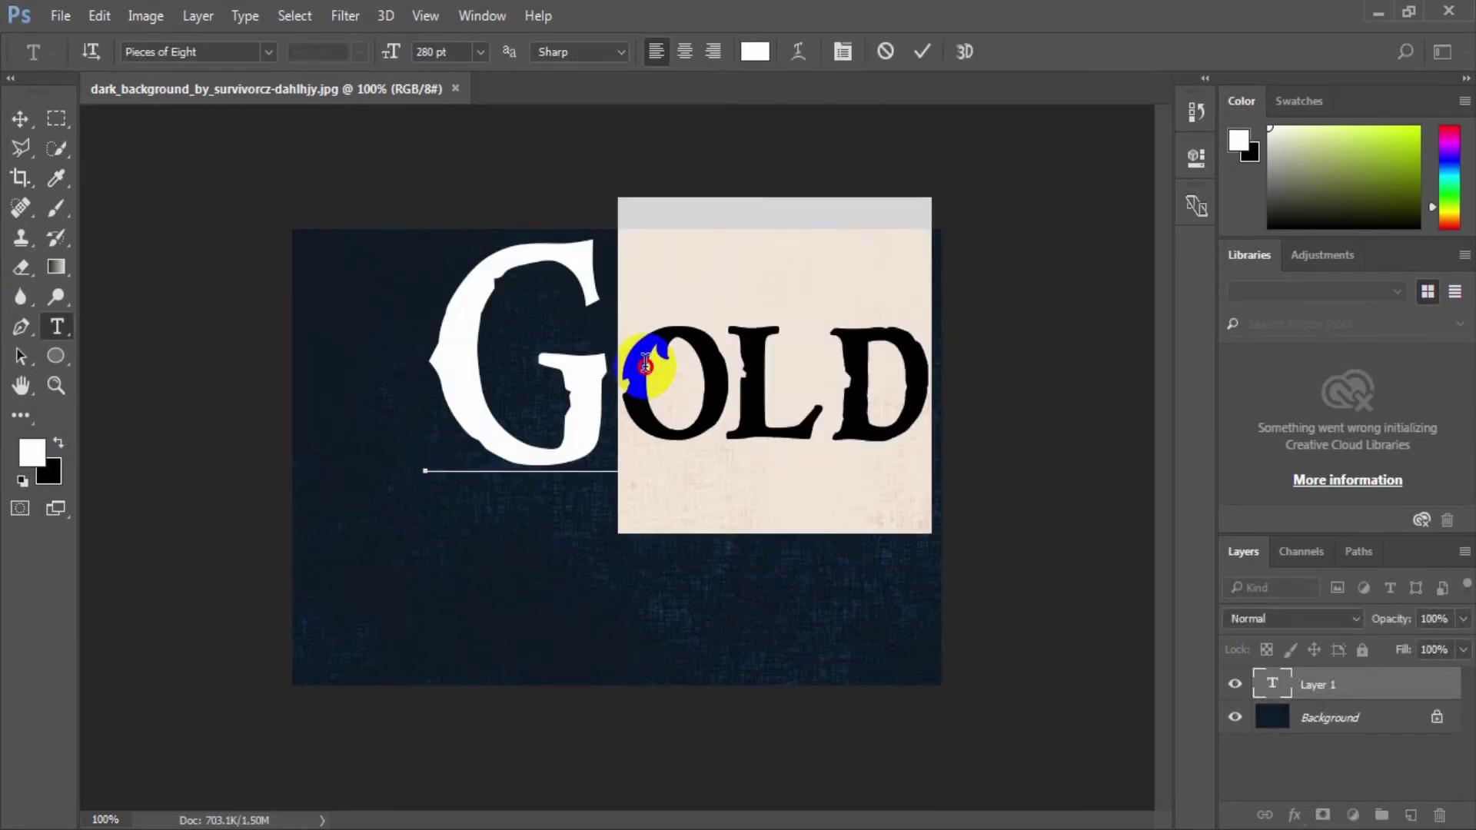
{"action": "left_click", "coordinate": [921, 52]}
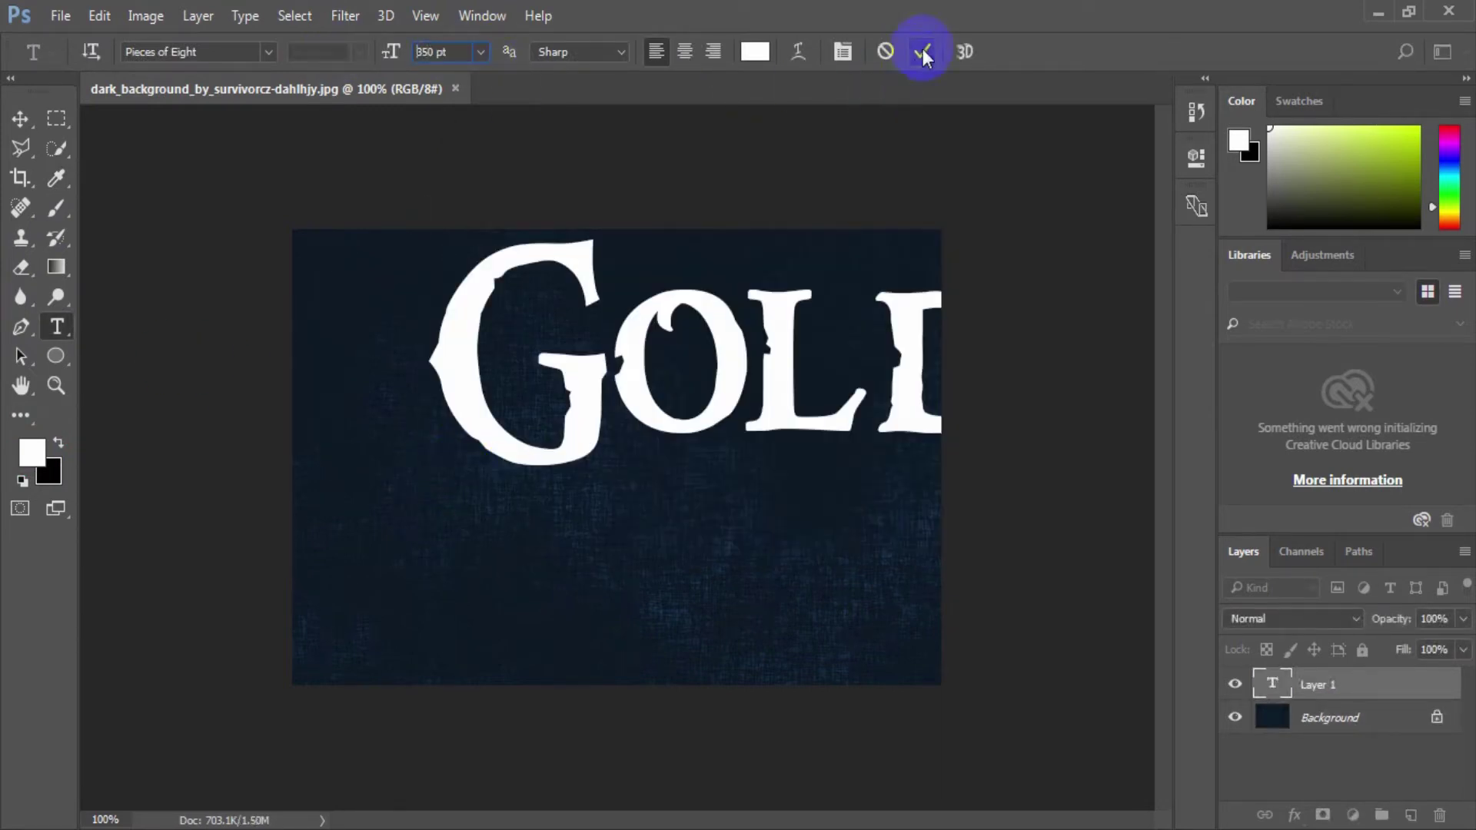
{"action": "left_click", "coordinate": [21, 119]}
{"action": "mouse_move", "coordinate": [573, 428]}
{"action": "left_mouse_down"}
{"action": "mouse_move", "coordinate": [560, 445]}
{"action": "mouse_move", "coordinate": [560, 422]}
{"action": "mouse_move", "coordinate": [559, 446]}
{"action": "left_mouse_up"}
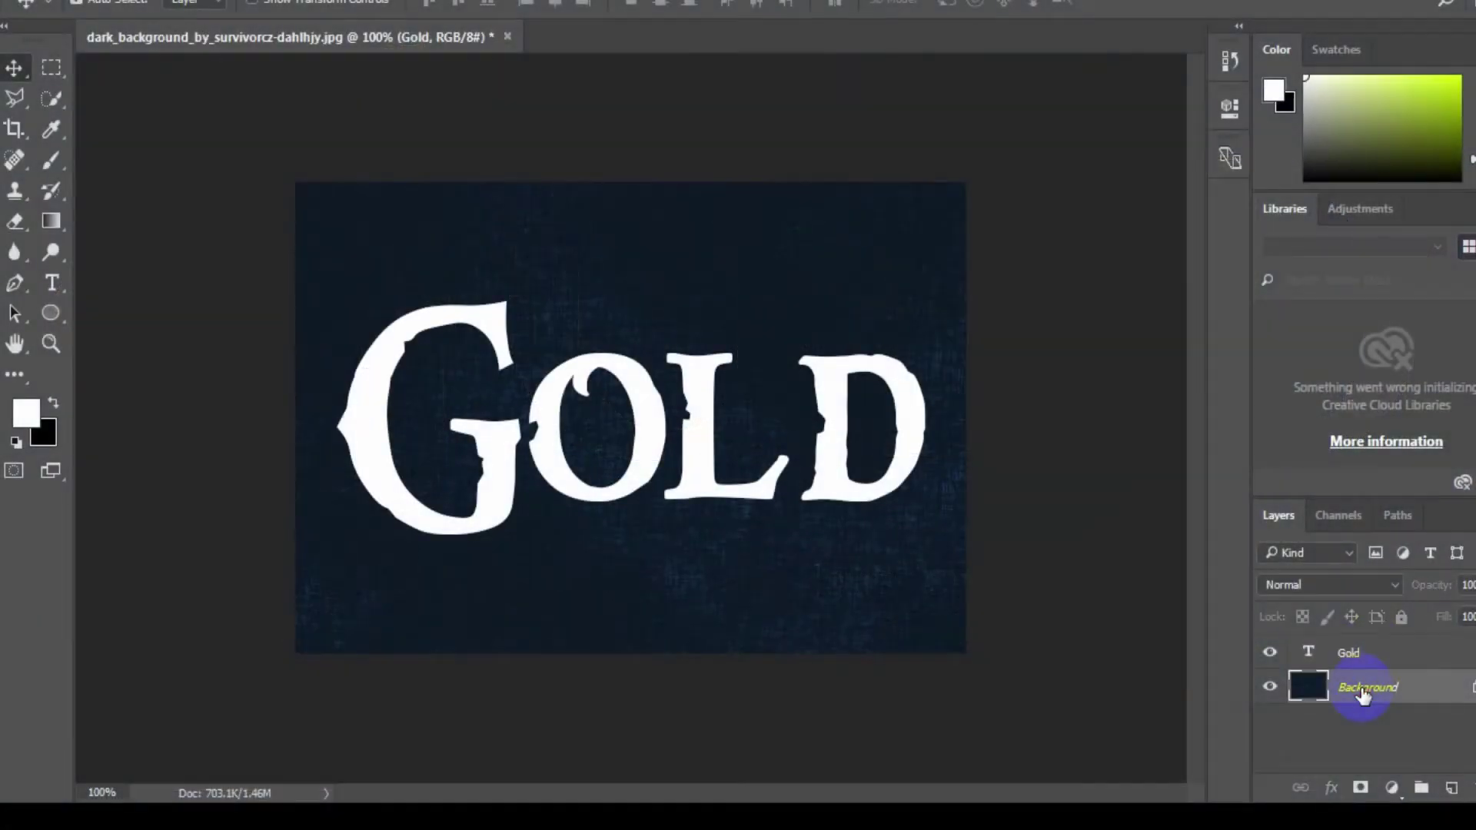
{"action": "left_click", "coordinate": [1371, 654]}
- Add a Normal drop shadow to the text in pale yellow #fcf5cc
{"action": "left_click", "coordinate": [233, 4]}
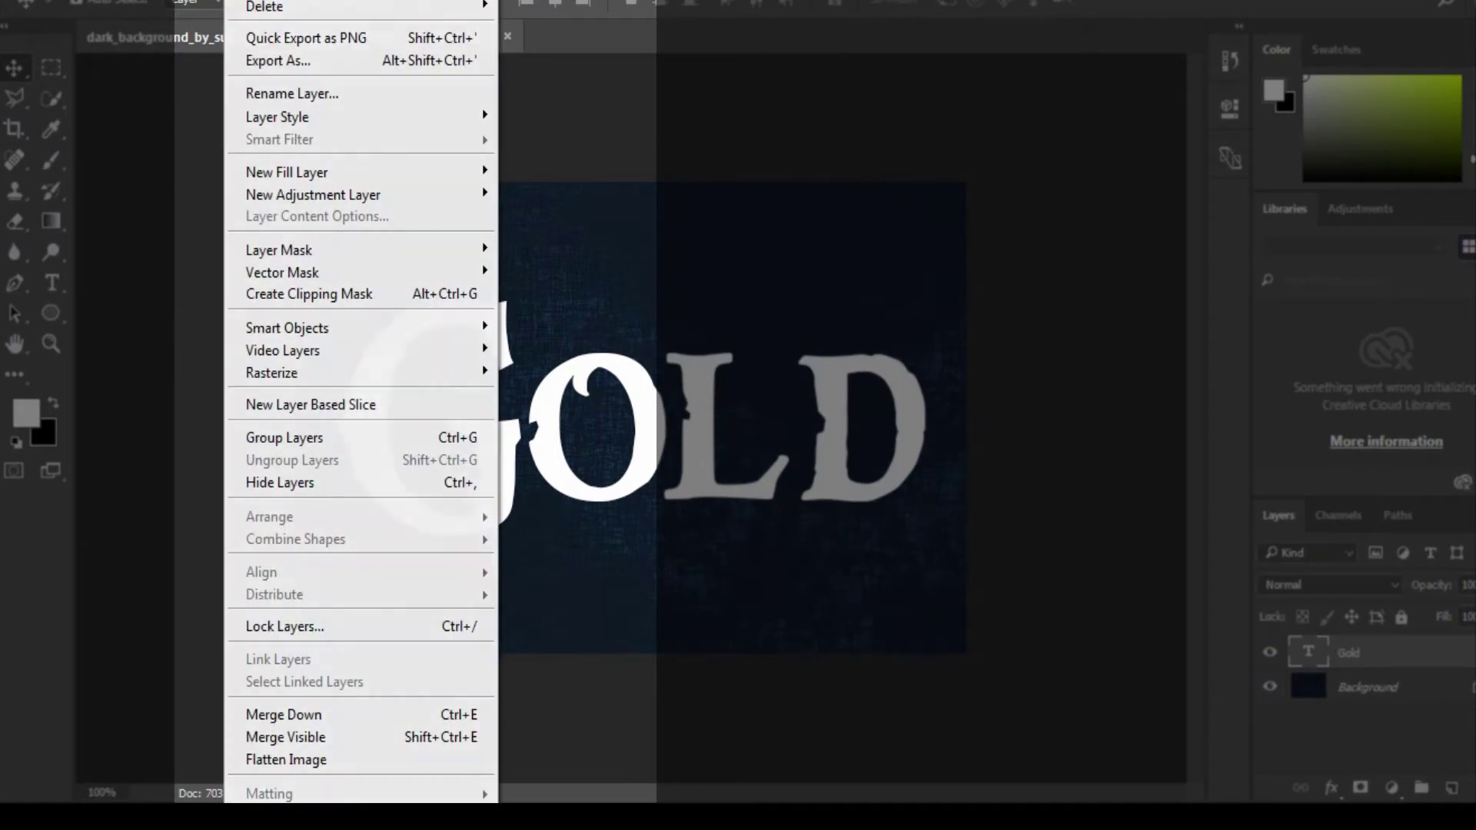
{"action": "mouse_move", "coordinate": [273, 121]}
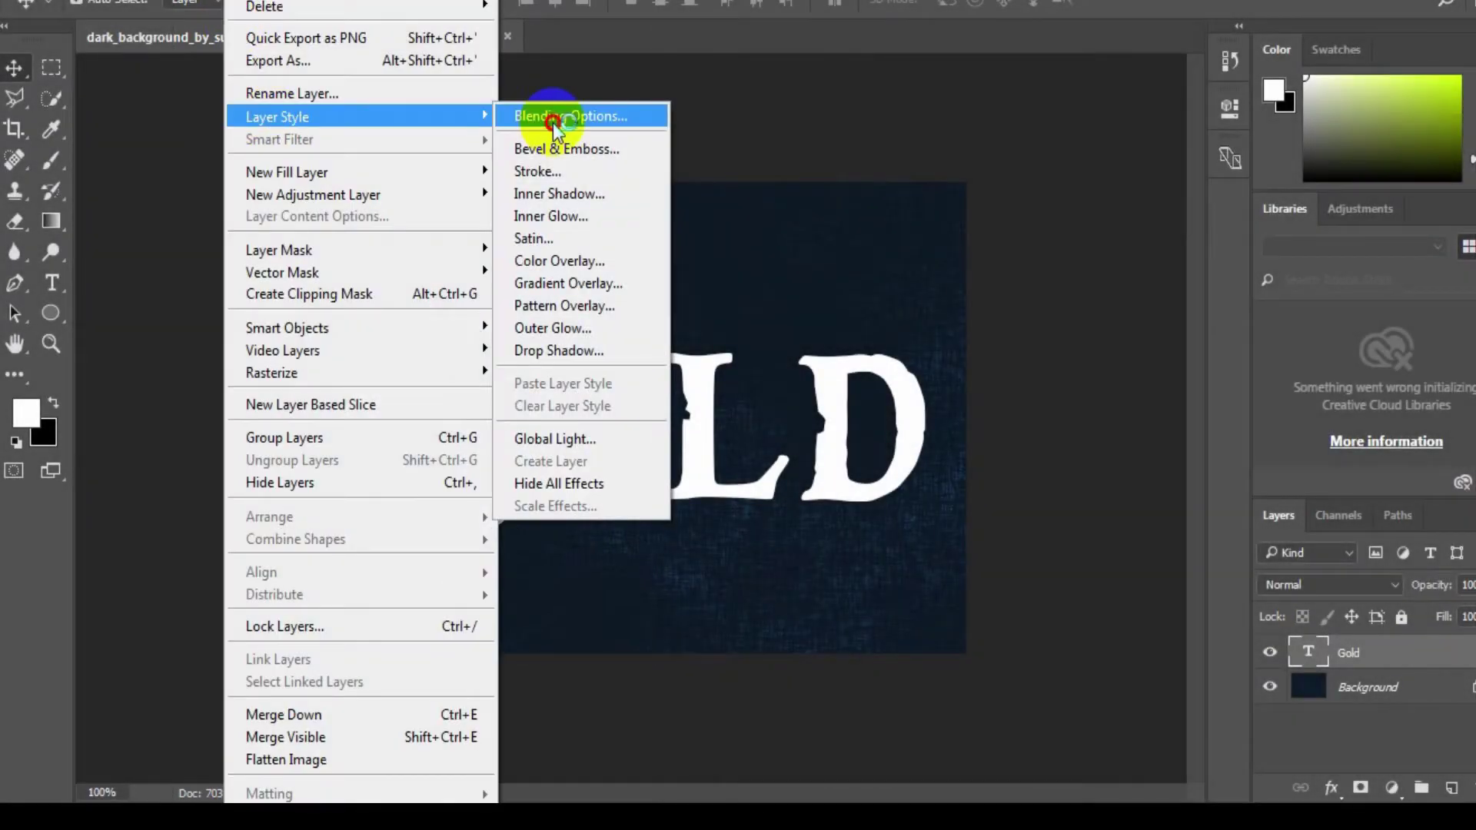
{"action": "left_click", "coordinate": [552, 123]}
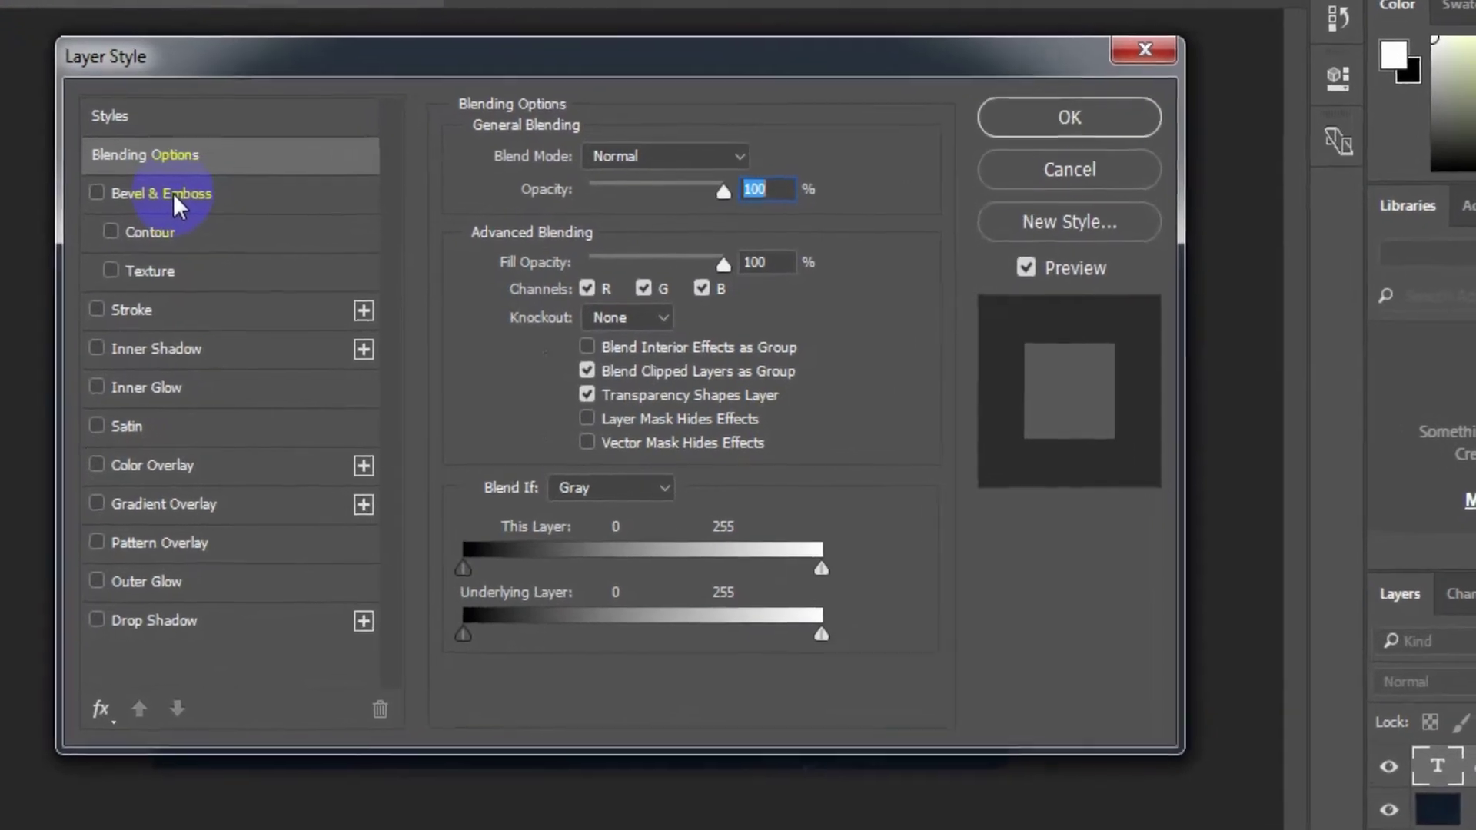
{"action": "left_click", "coordinate": [177, 621]}
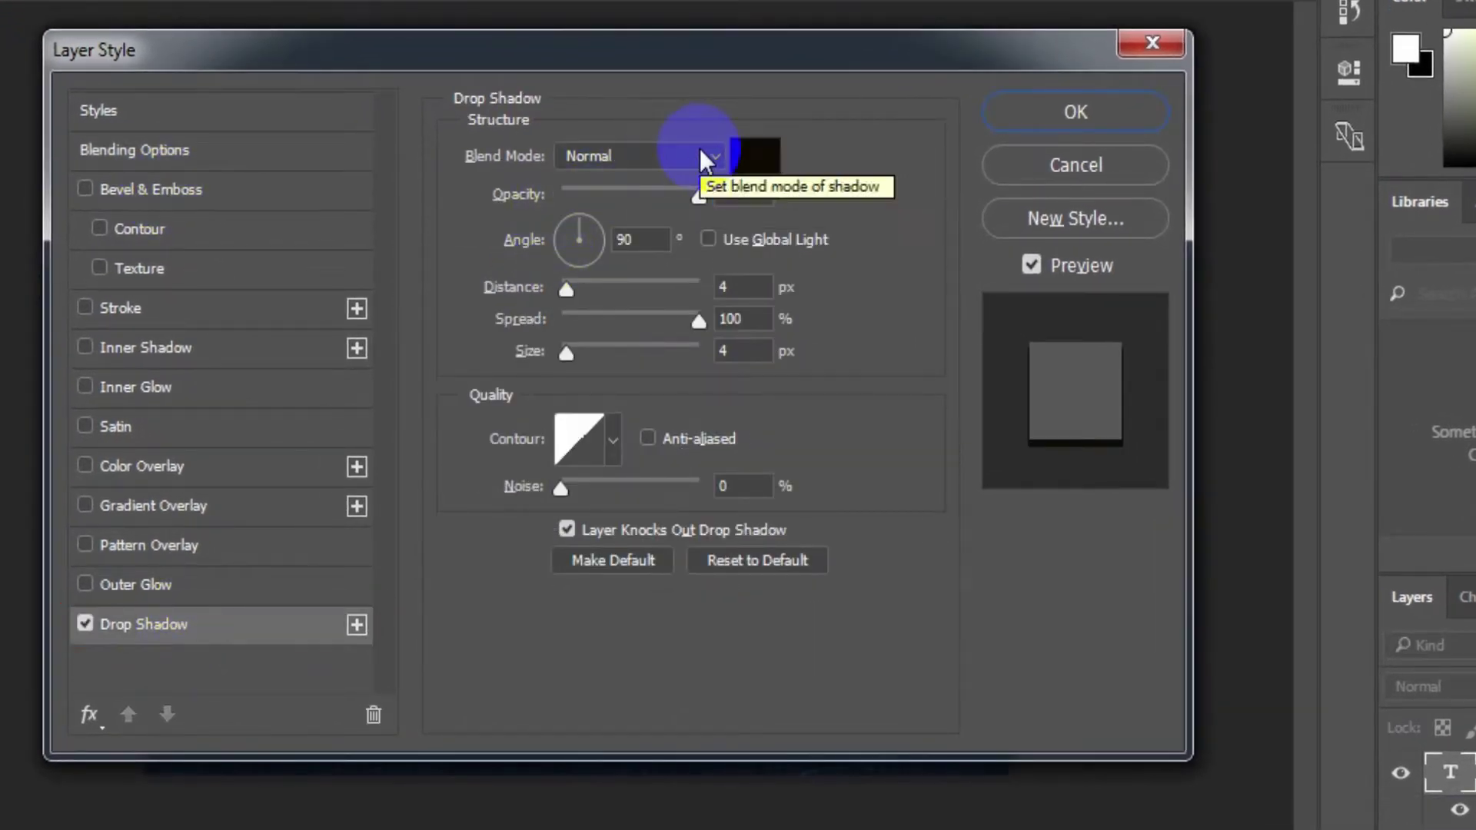
{"action": "left_click", "coordinate": [735, 149]}
{"action": "left_click", "coordinate": [689, 158]}
{"action": "left_click", "coordinate": [690, 158]}
{"action": "left_click", "coordinate": [756, 156]}
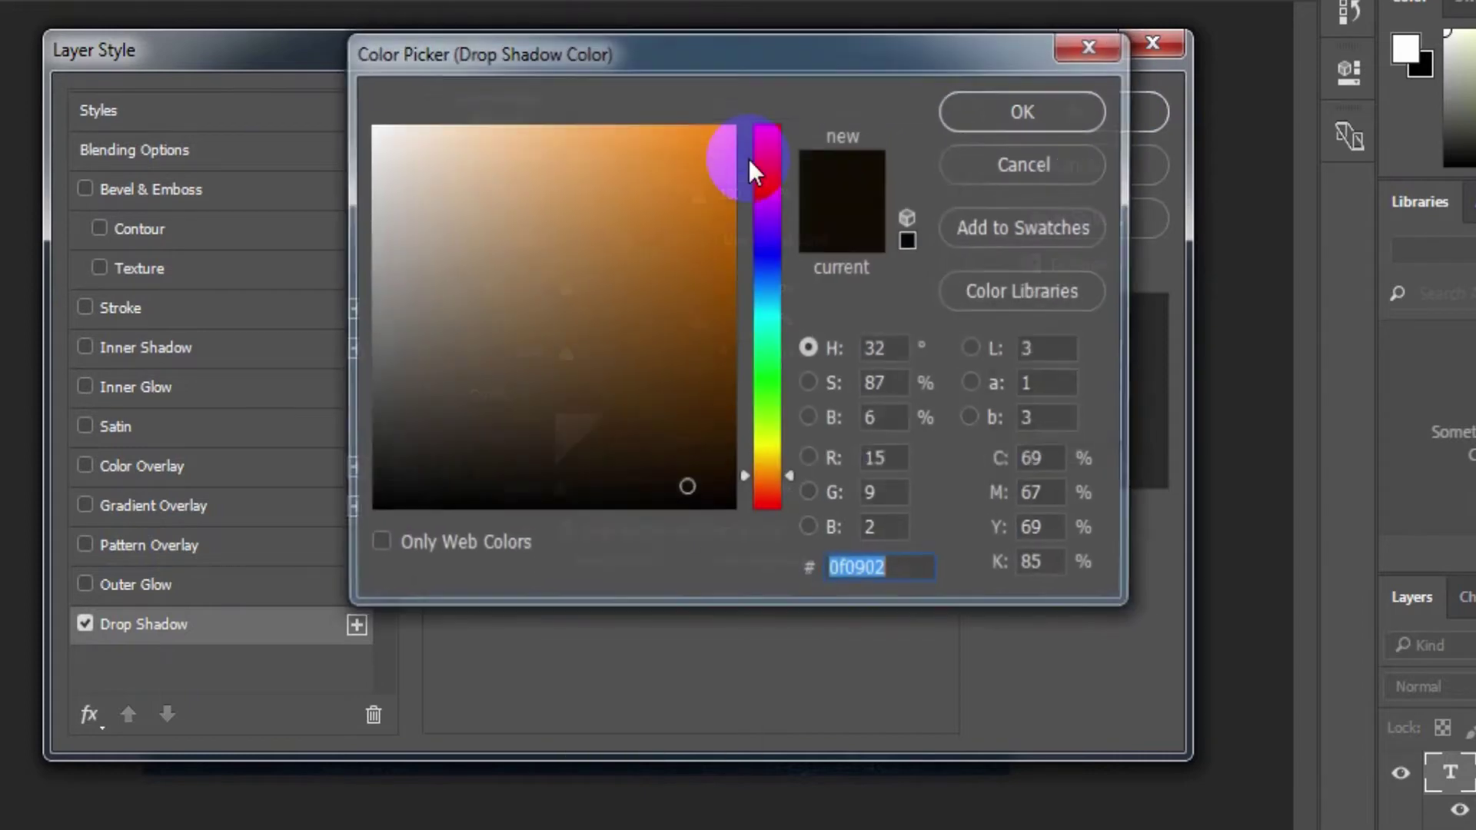
{"action": "type", "text": "fcf"}
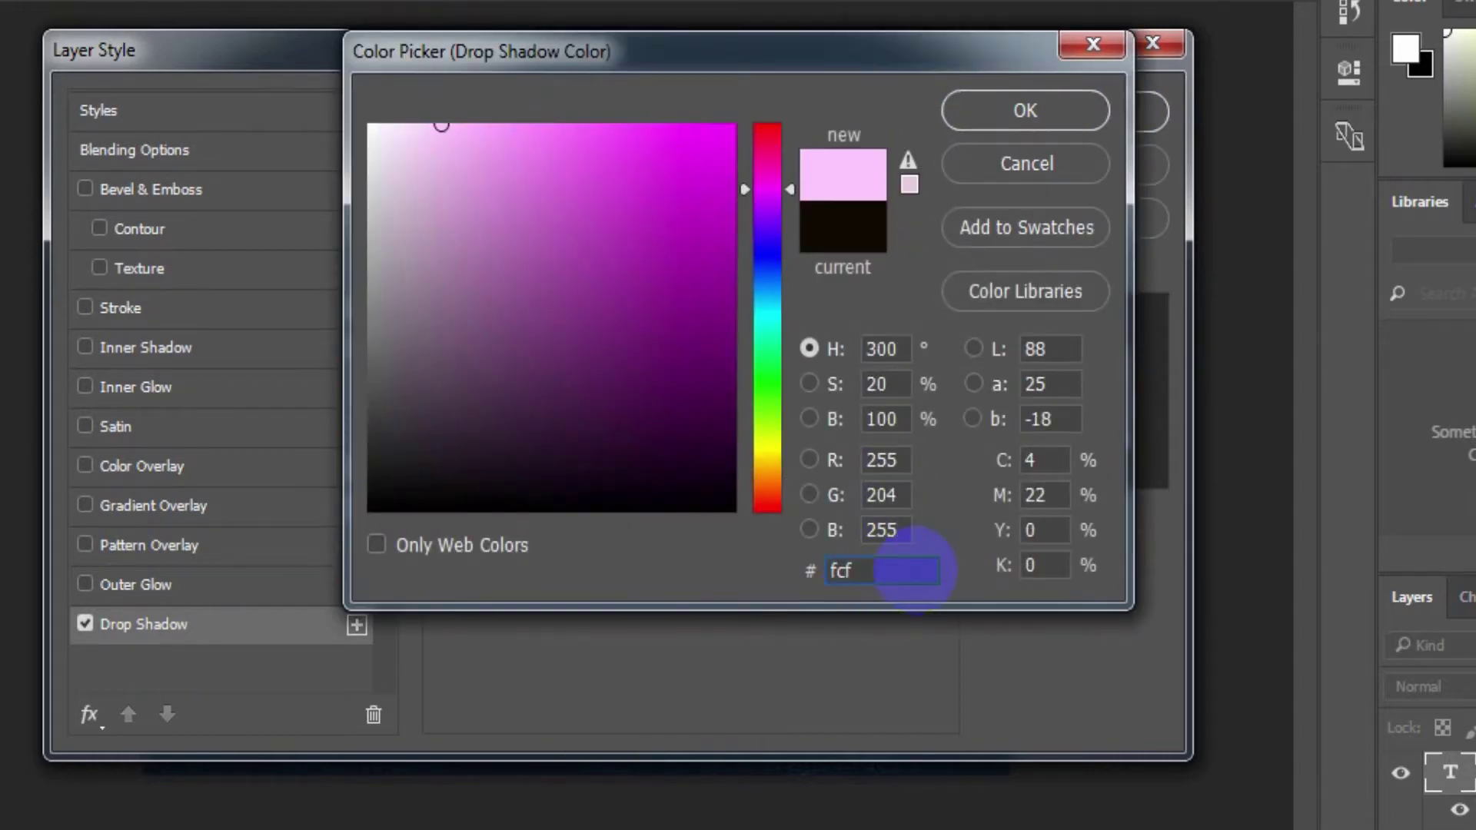
{"action": "type", "text": "5cc"}
{"action": "left_click", "coordinate": [1046, 115]}
- Set the drop shadow angle to -85°, distance 3 px and spread 0
{"action": "double_click", "coordinate": [638, 239]}
{"action": "type", "text": "-85"}
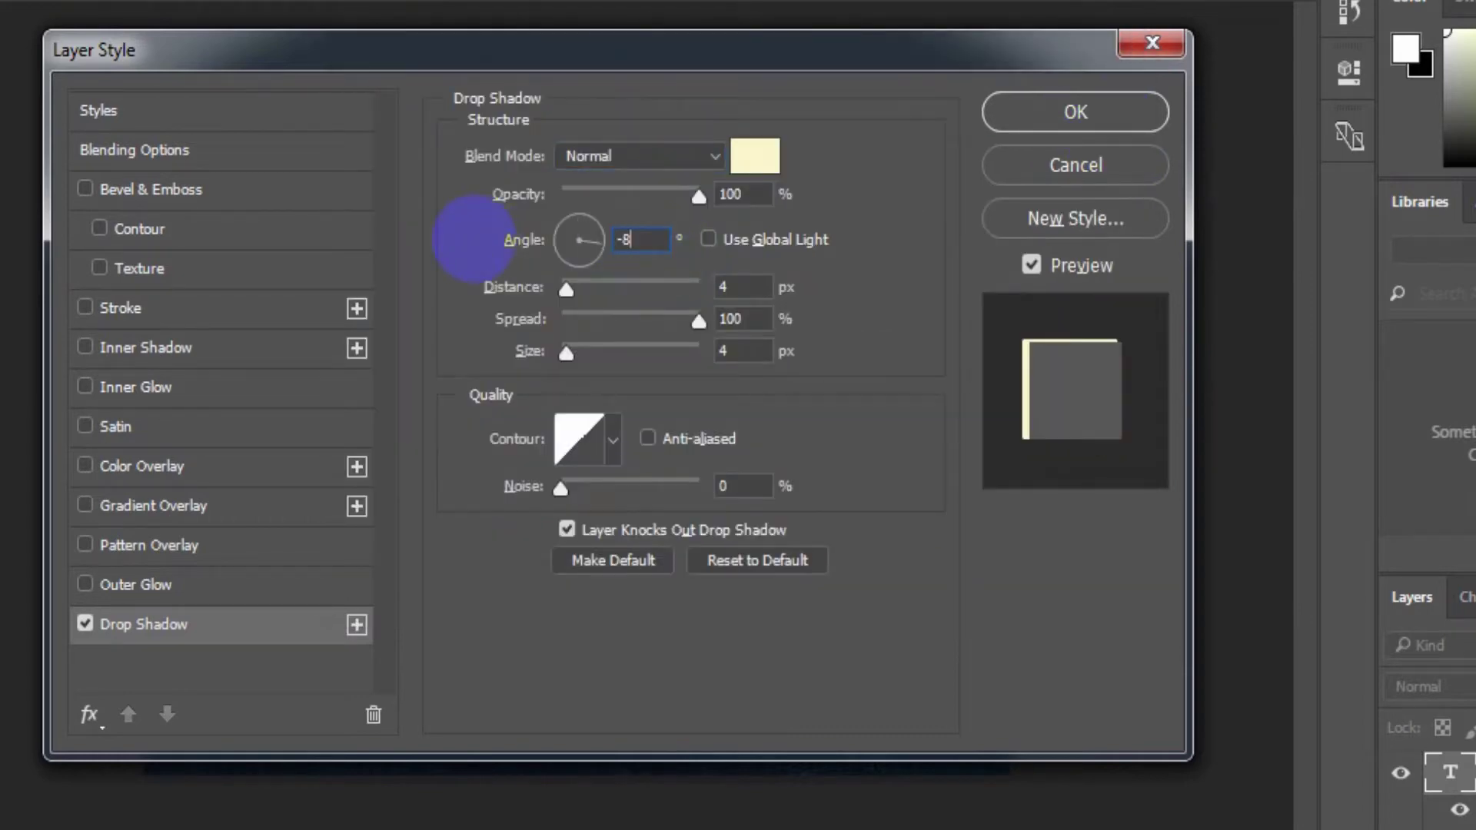
{"action": "double_click", "coordinate": [722, 284]}
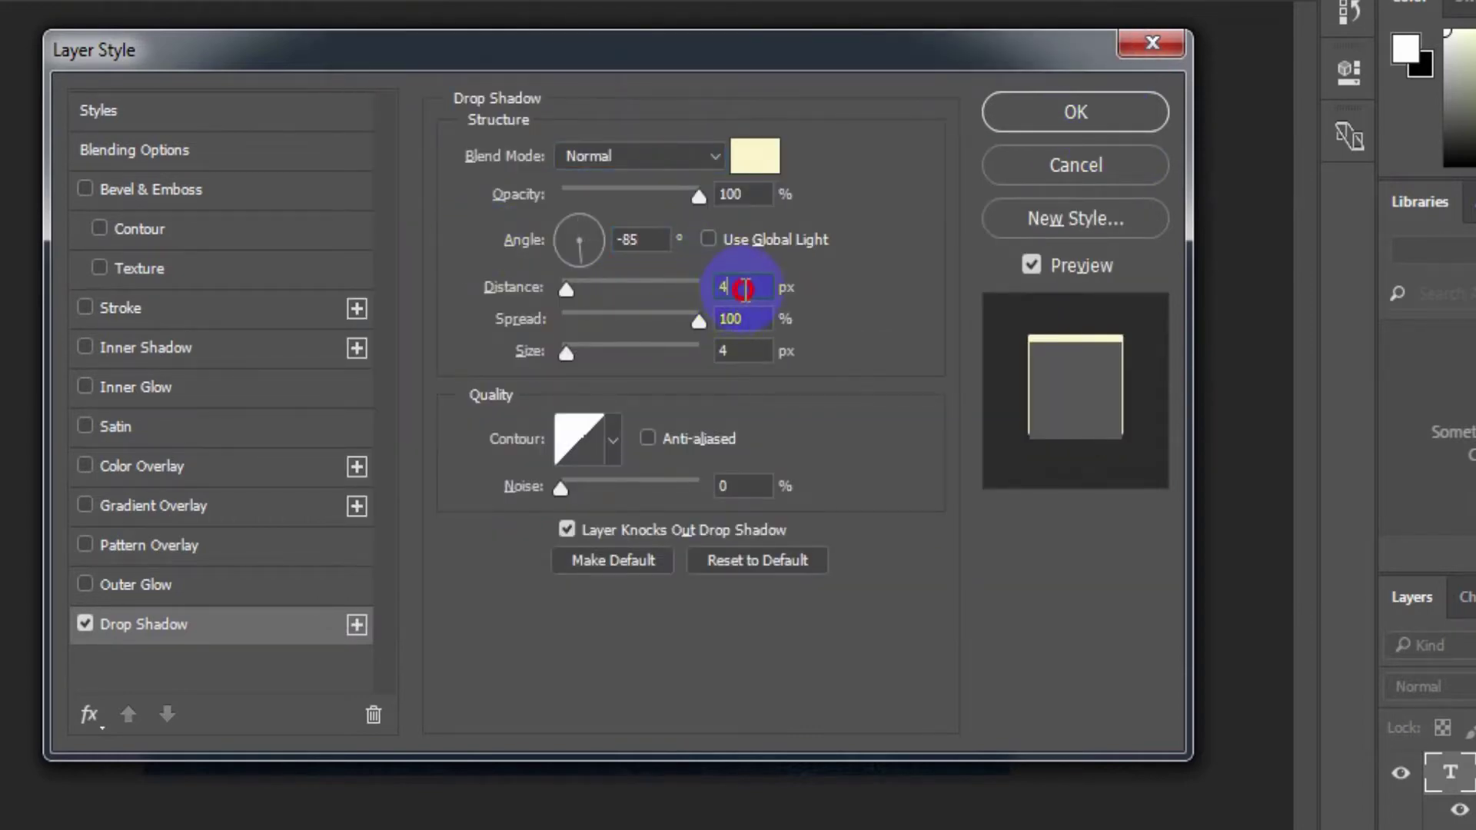
{"action": "type", "text": "3"}
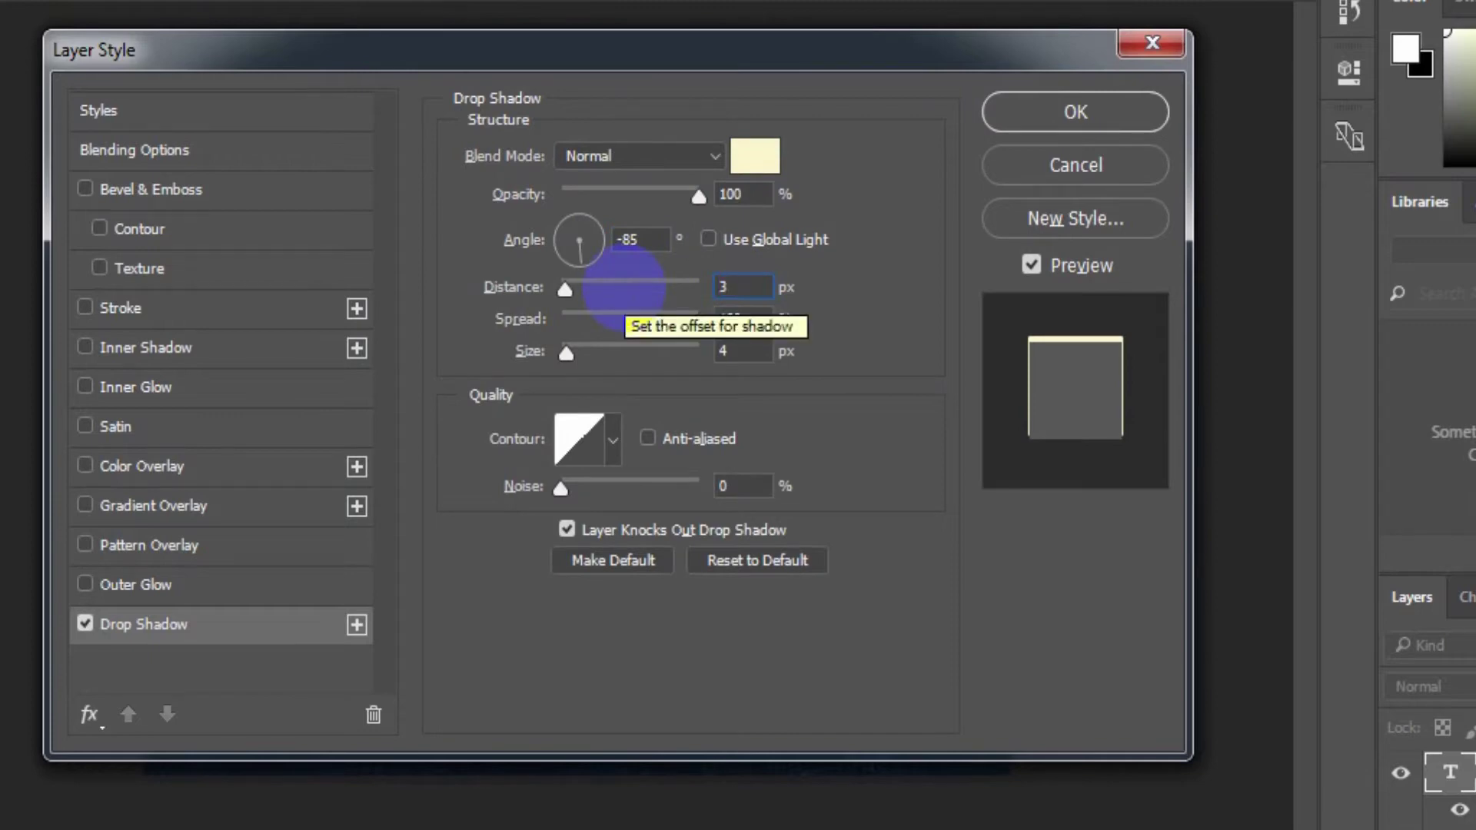
{"action": "key", "text": "Tab"}
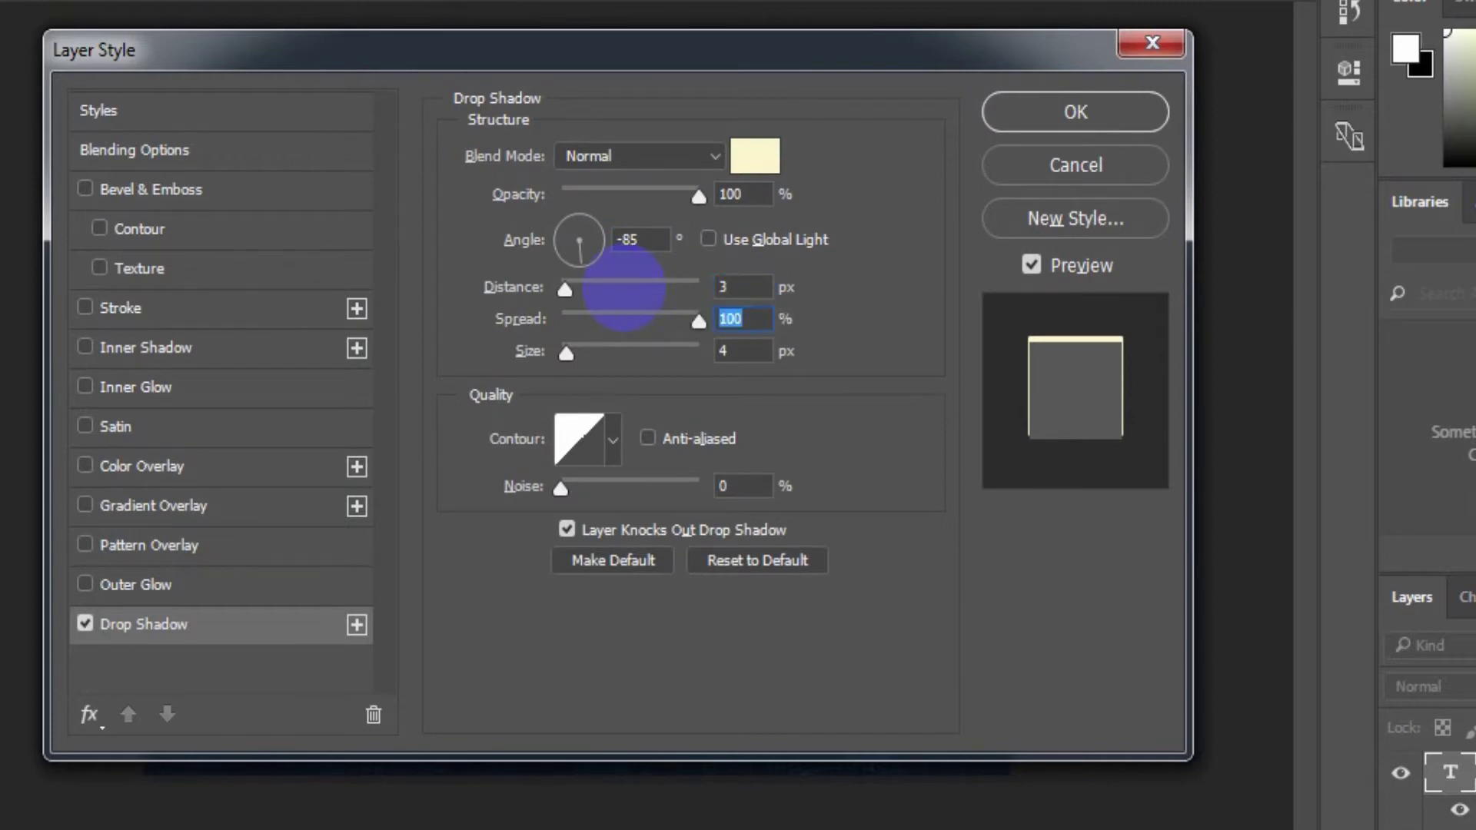
{"action": "type", "text": "0"}
{"action": "key", "text": "Tab"}
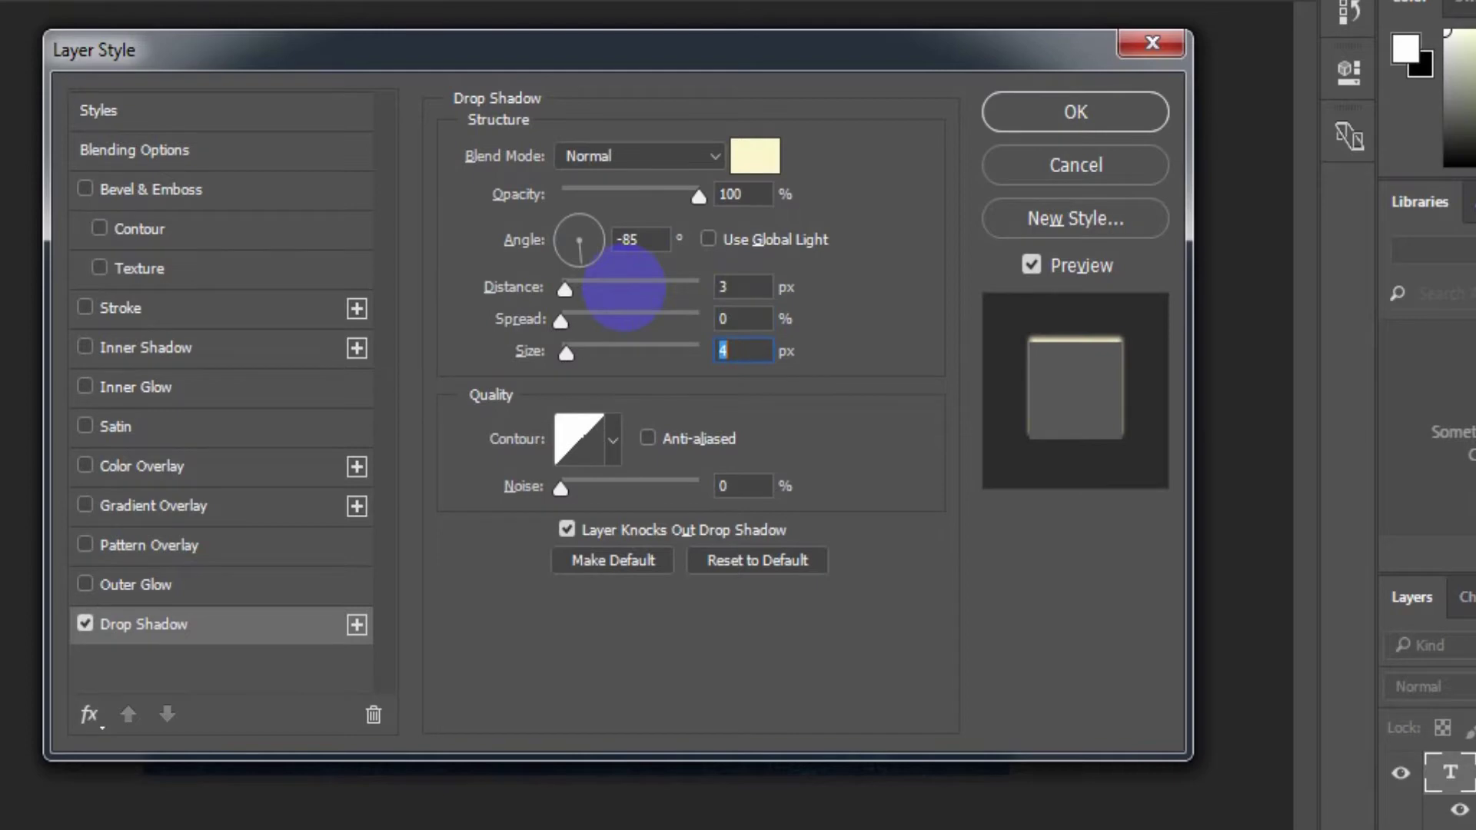
- Set the drop shadow size to 7, then add a Normal olive #514a20 inner shadow
{"action": "type", "text": "7"}
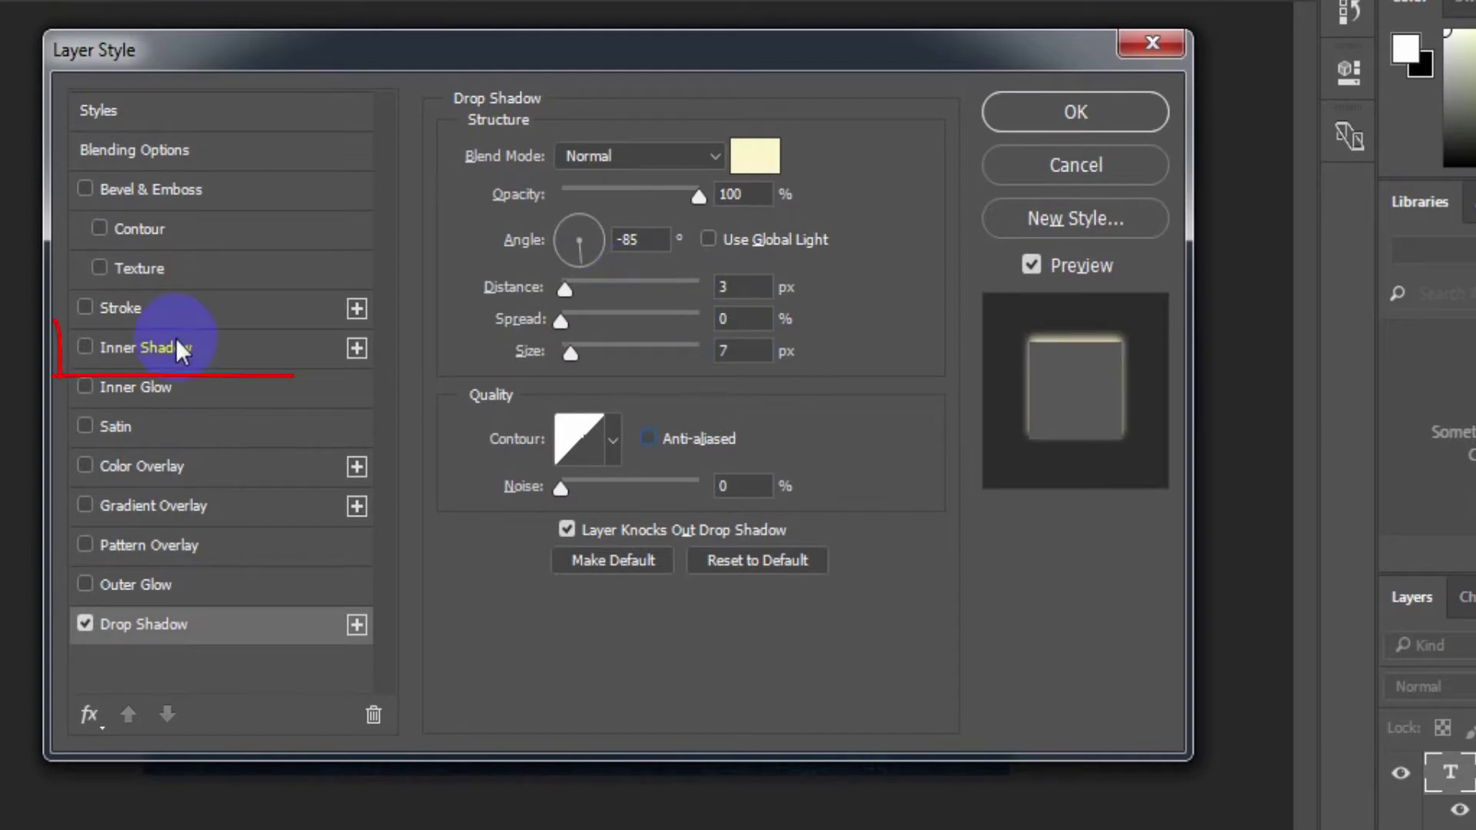
{"action": "left_click", "coordinate": [176, 344]}
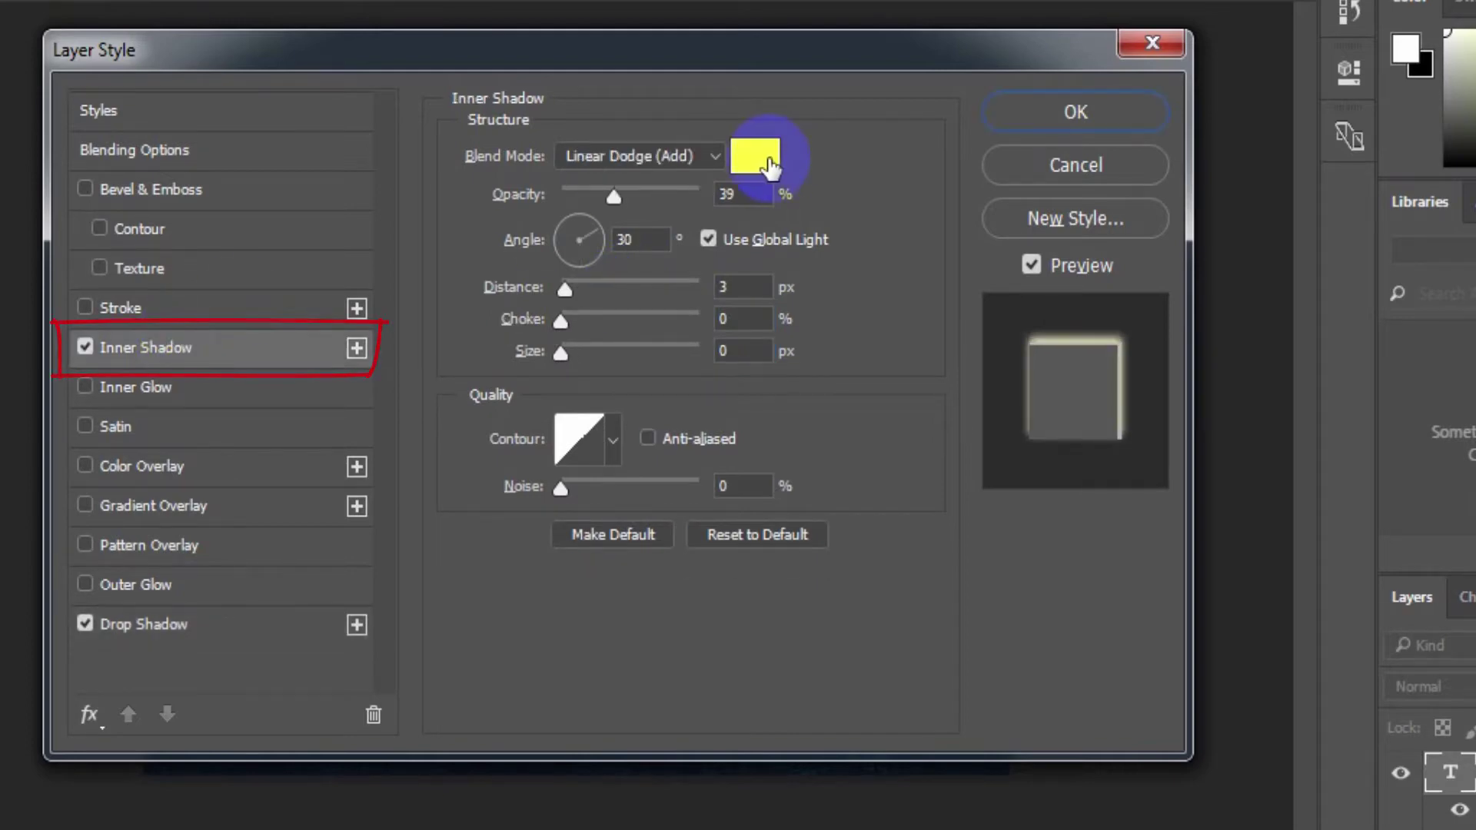
{"action": "left_click", "coordinate": [698, 157]}
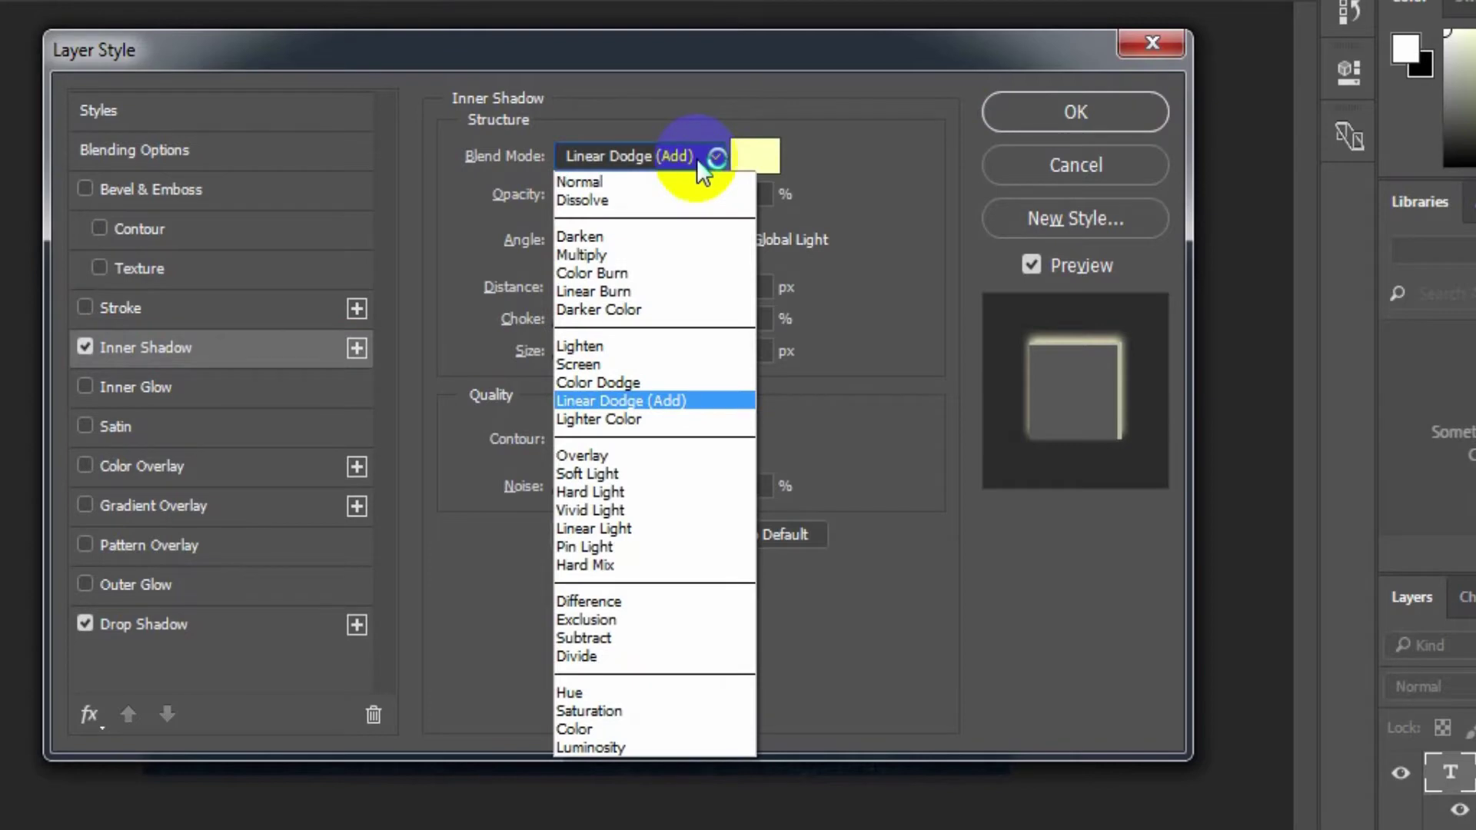
{"action": "left_click", "coordinate": [655, 182]}
{"action": "left_click", "coordinate": [754, 159]}
{"action": "type", "text": "5"}
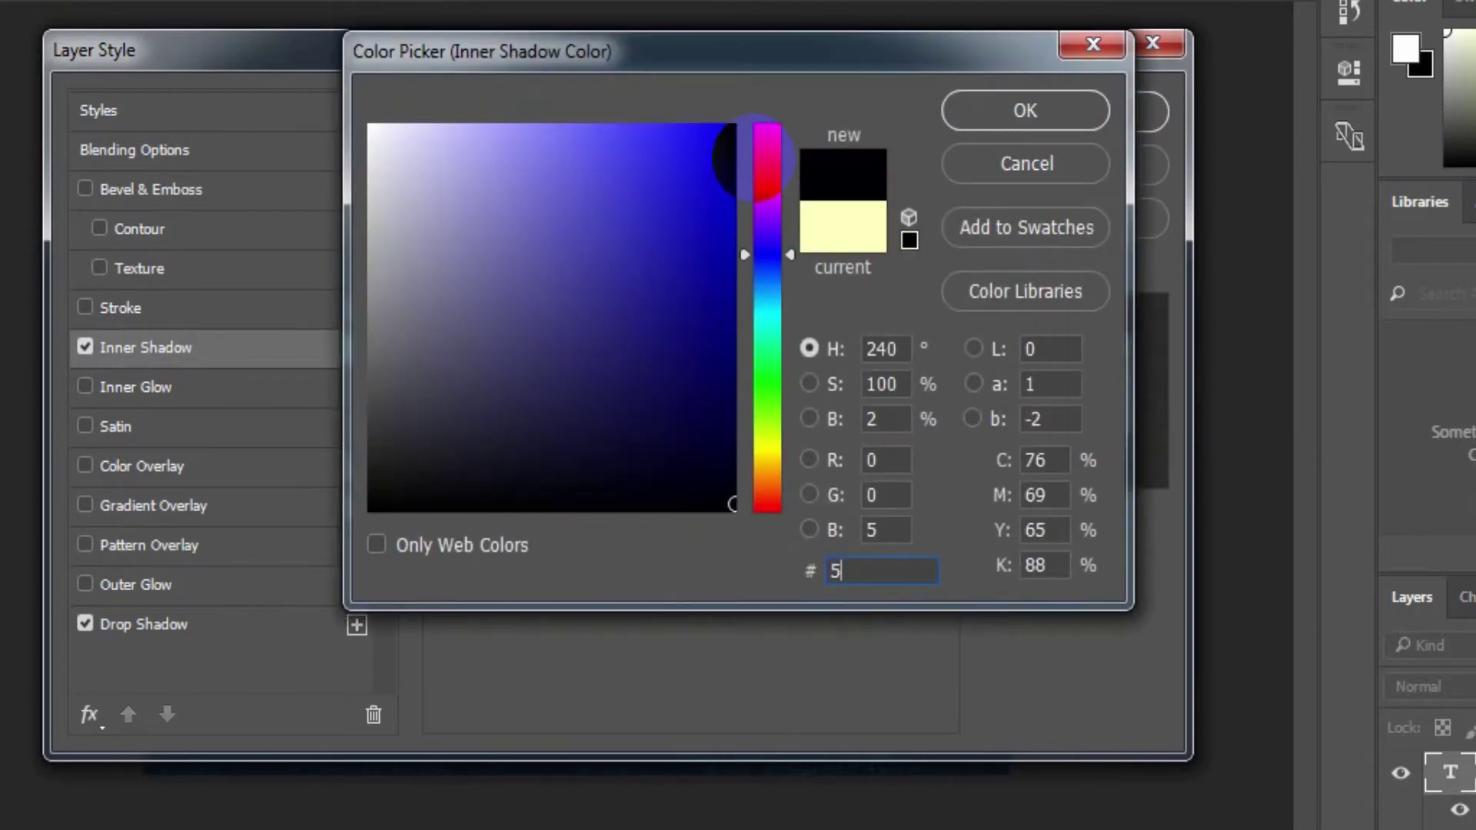
{"action": "type", "text": "14a20"}
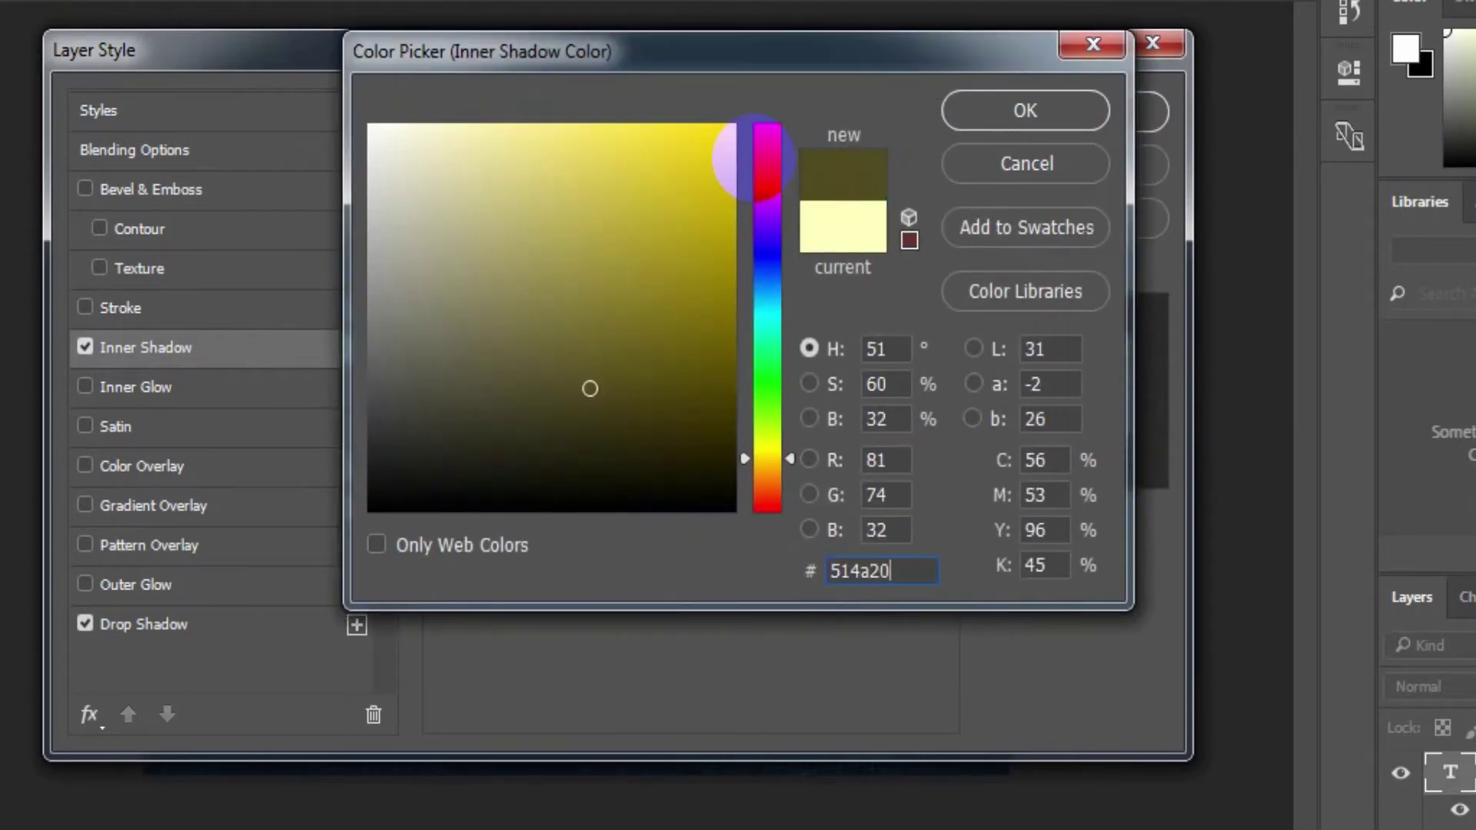
{"action": "left_click", "coordinate": [984, 119]}
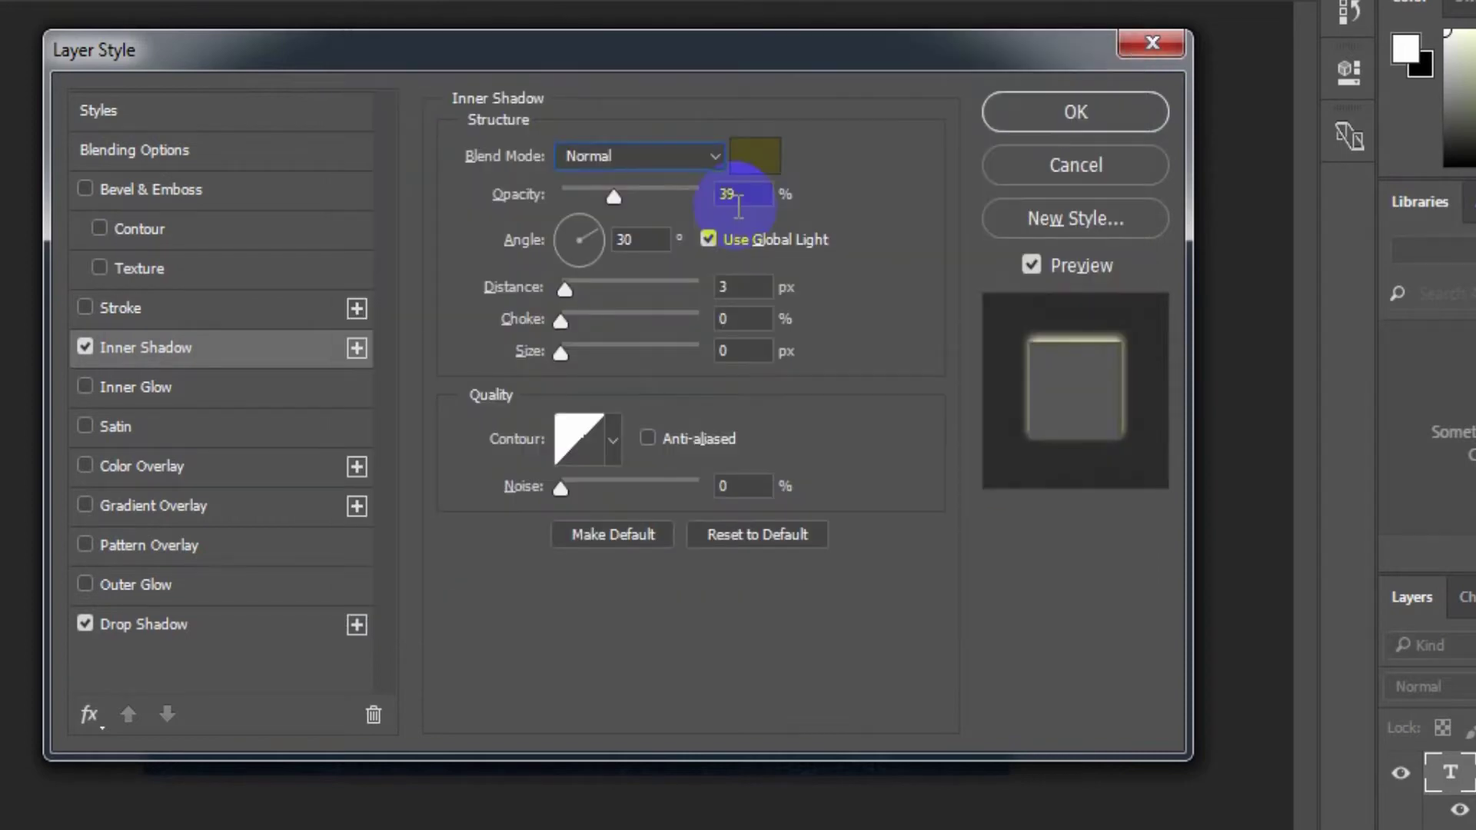
- Give the inner shadow 100% opacity, its own 120° angle, 0 distance and 50% choke
{"action": "double_click", "coordinate": [731, 192]}
{"action": "type", "text": "100"}
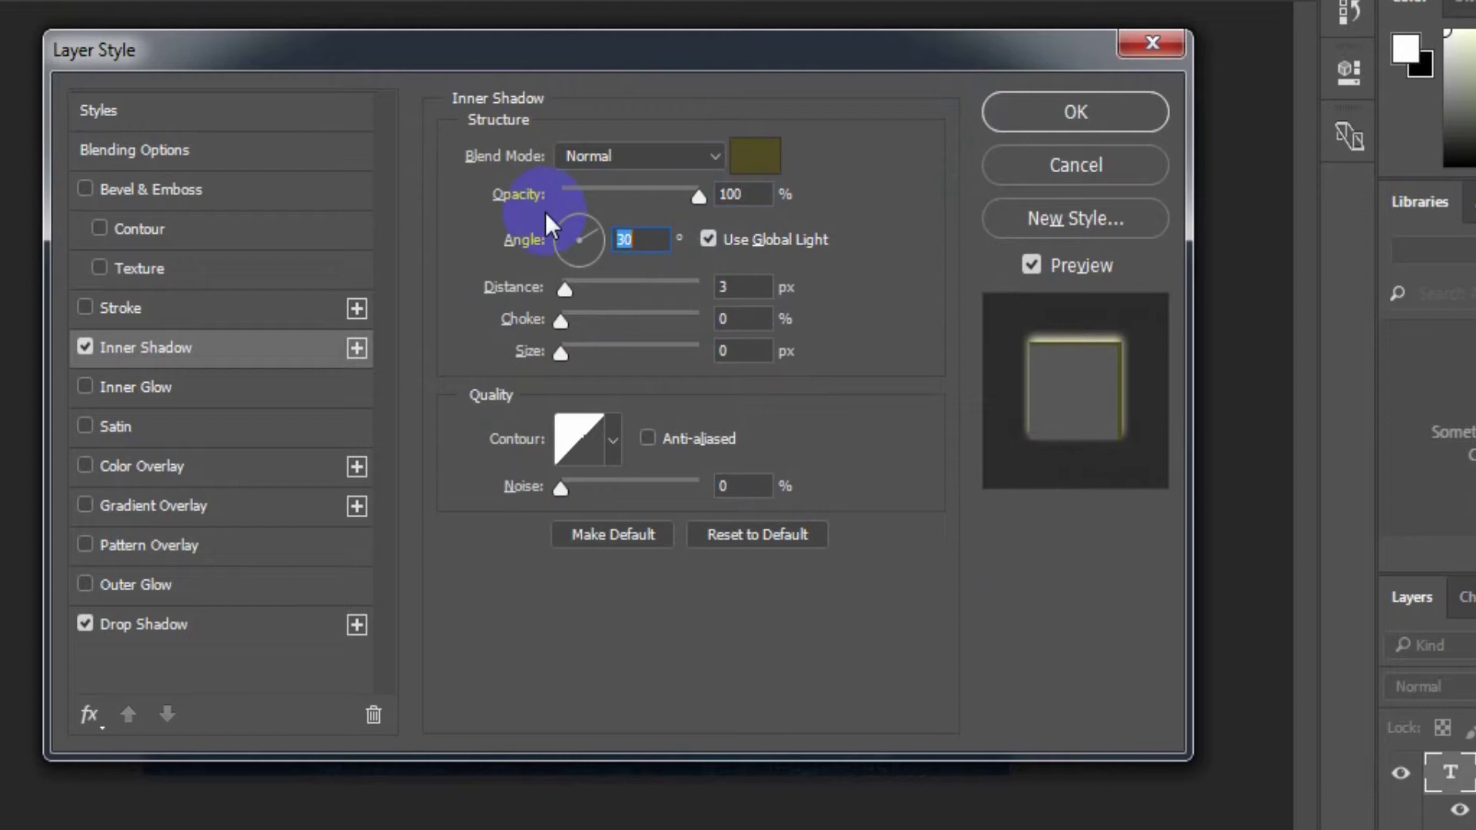
{"action": "type", "text": "120"}
{"action": "left_click", "coordinate": [708, 239]}
{"action": "left_click", "coordinate": [750, 290]}
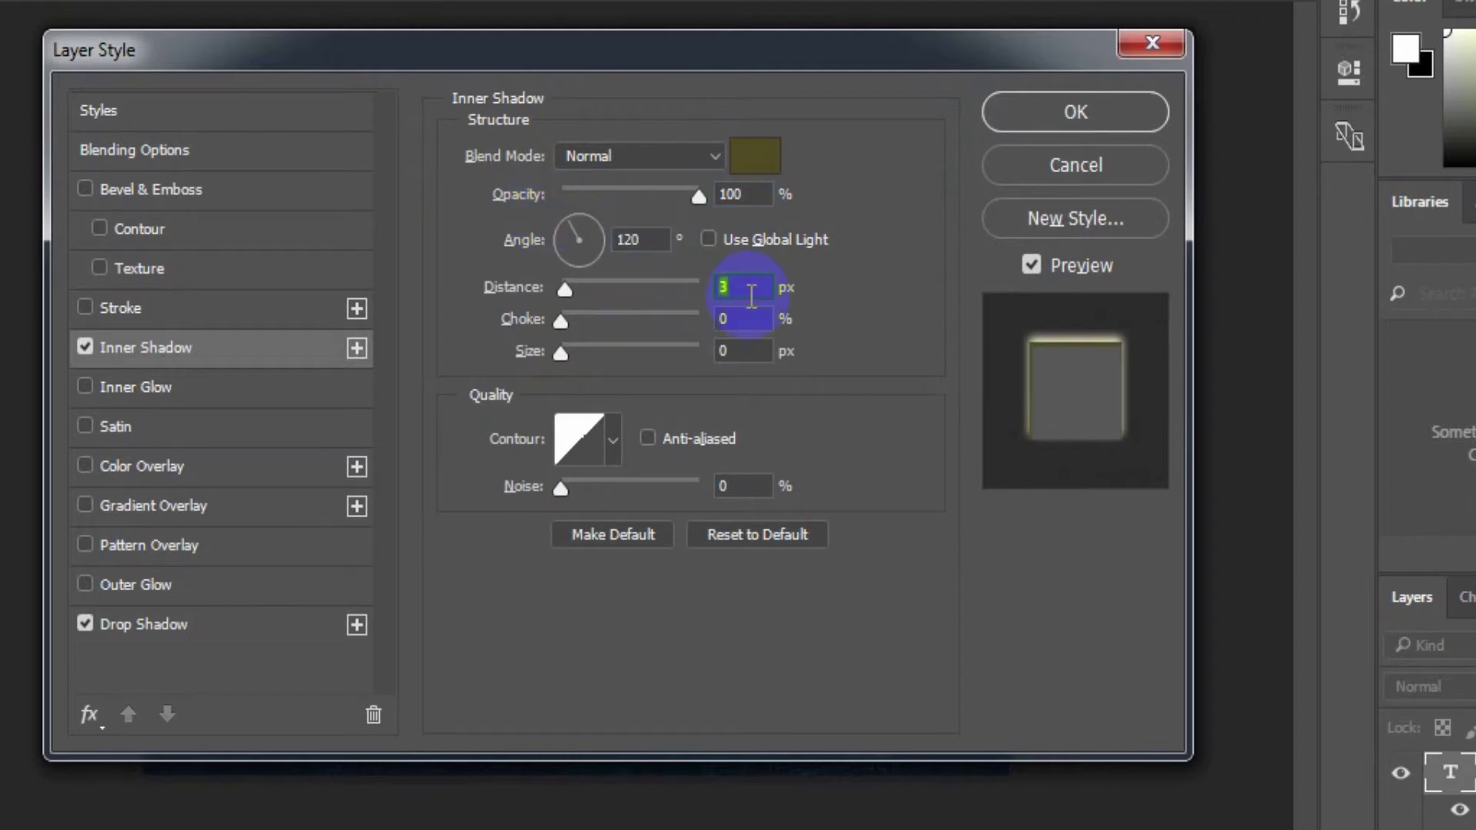
{"action": "type", "text": "0"}
{"action": "key", "text": "Tab"}
{"action": "type", "text": "50"}
{"action": "key", "text": "Tab"}
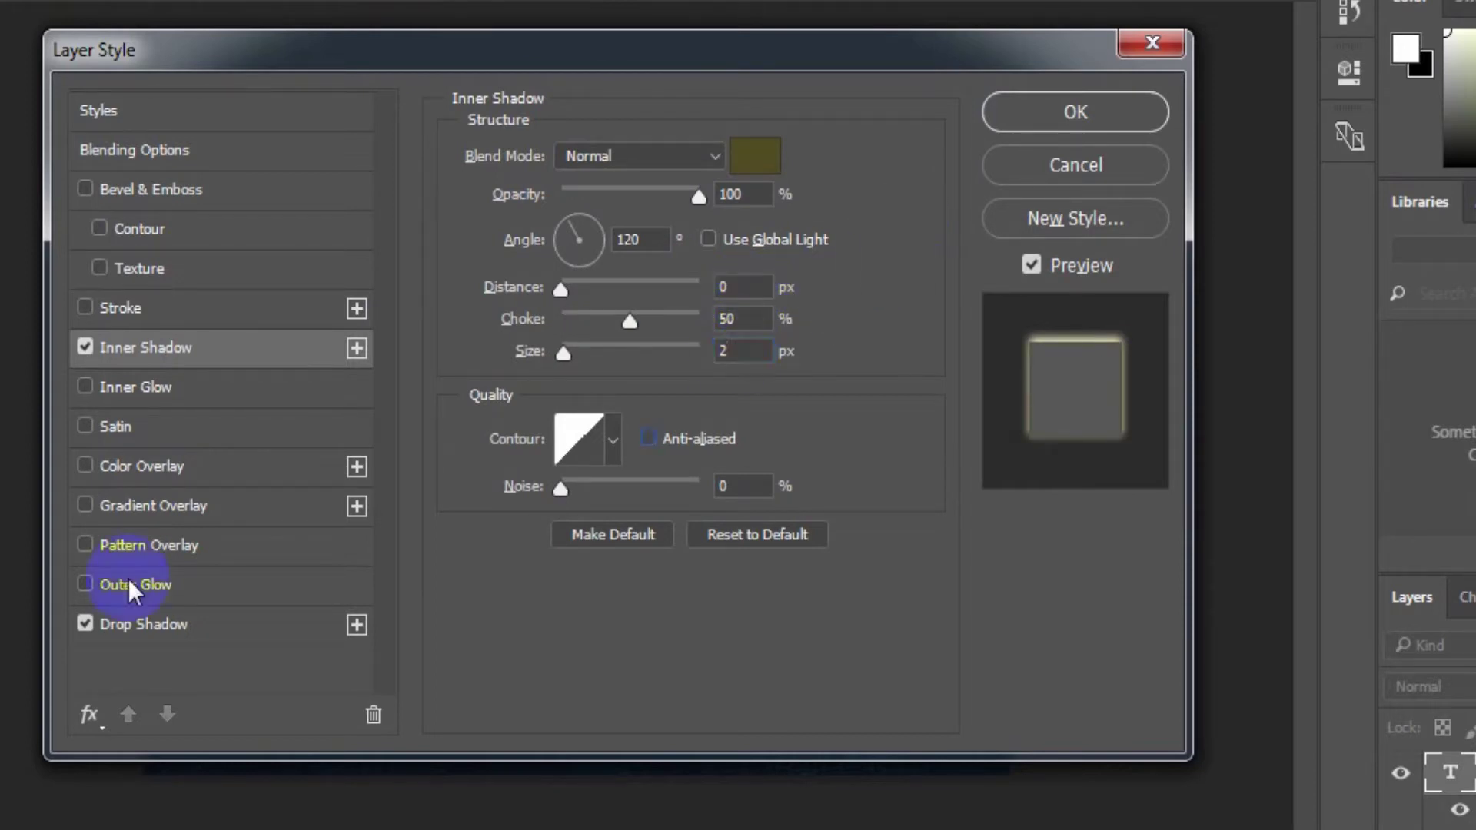
- Add an outer glow to the text in pale yellow #ffffad
{"action": "left_click", "coordinate": [159, 582]}
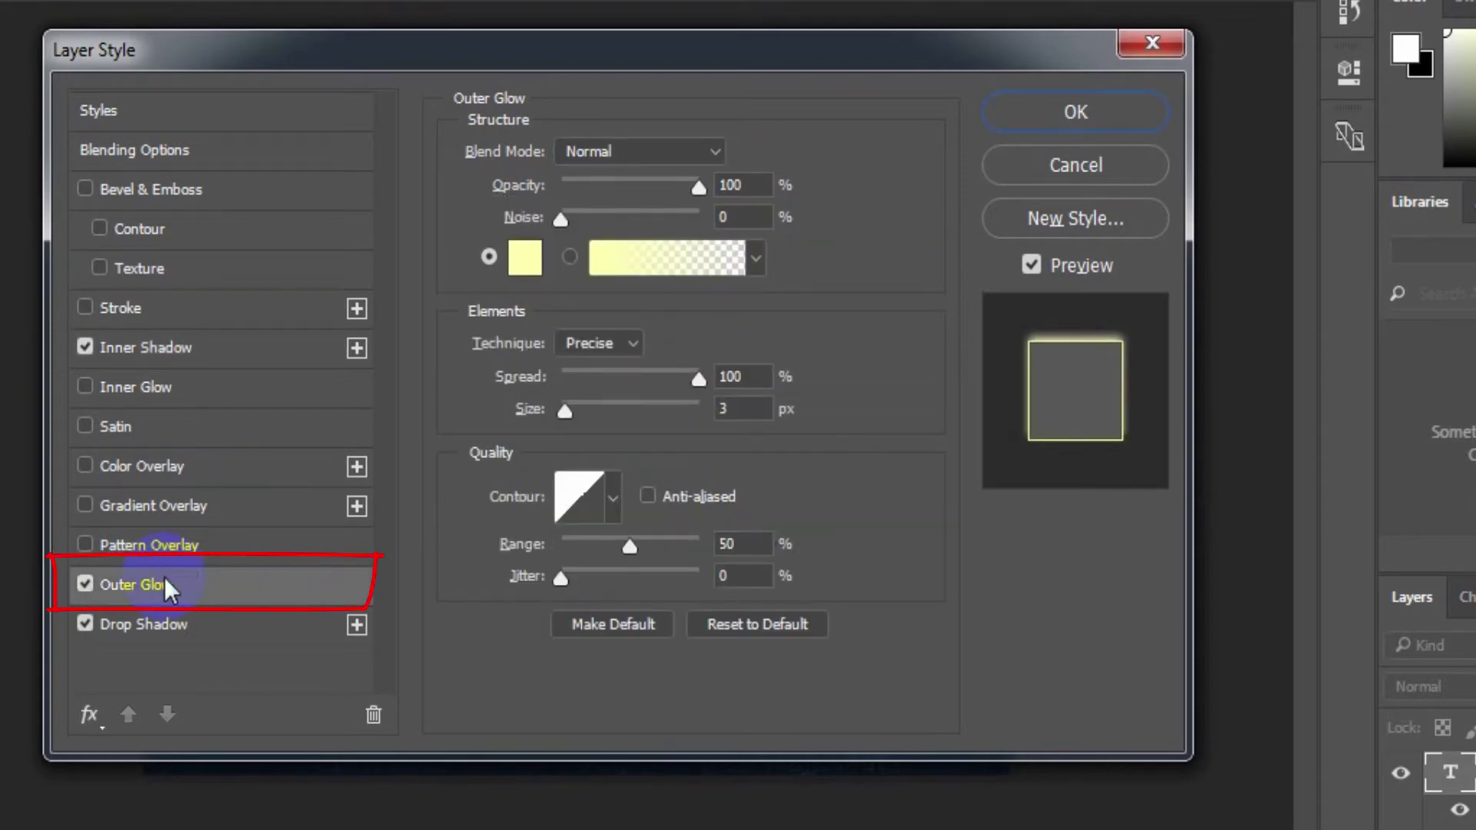
{"action": "left_click", "coordinate": [525, 259]}
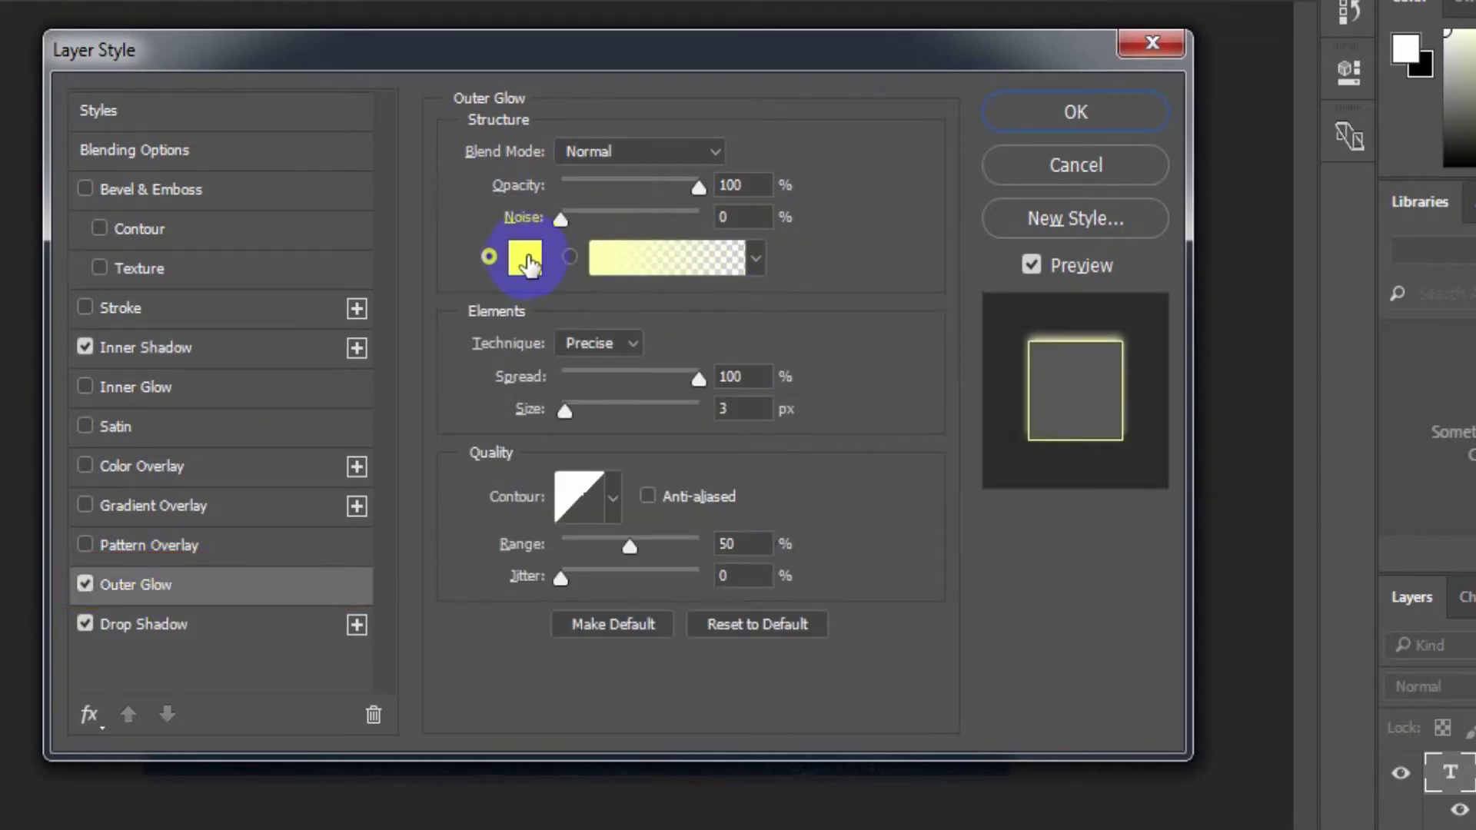
{"action": "left_click", "coordinate": [902, 569]}
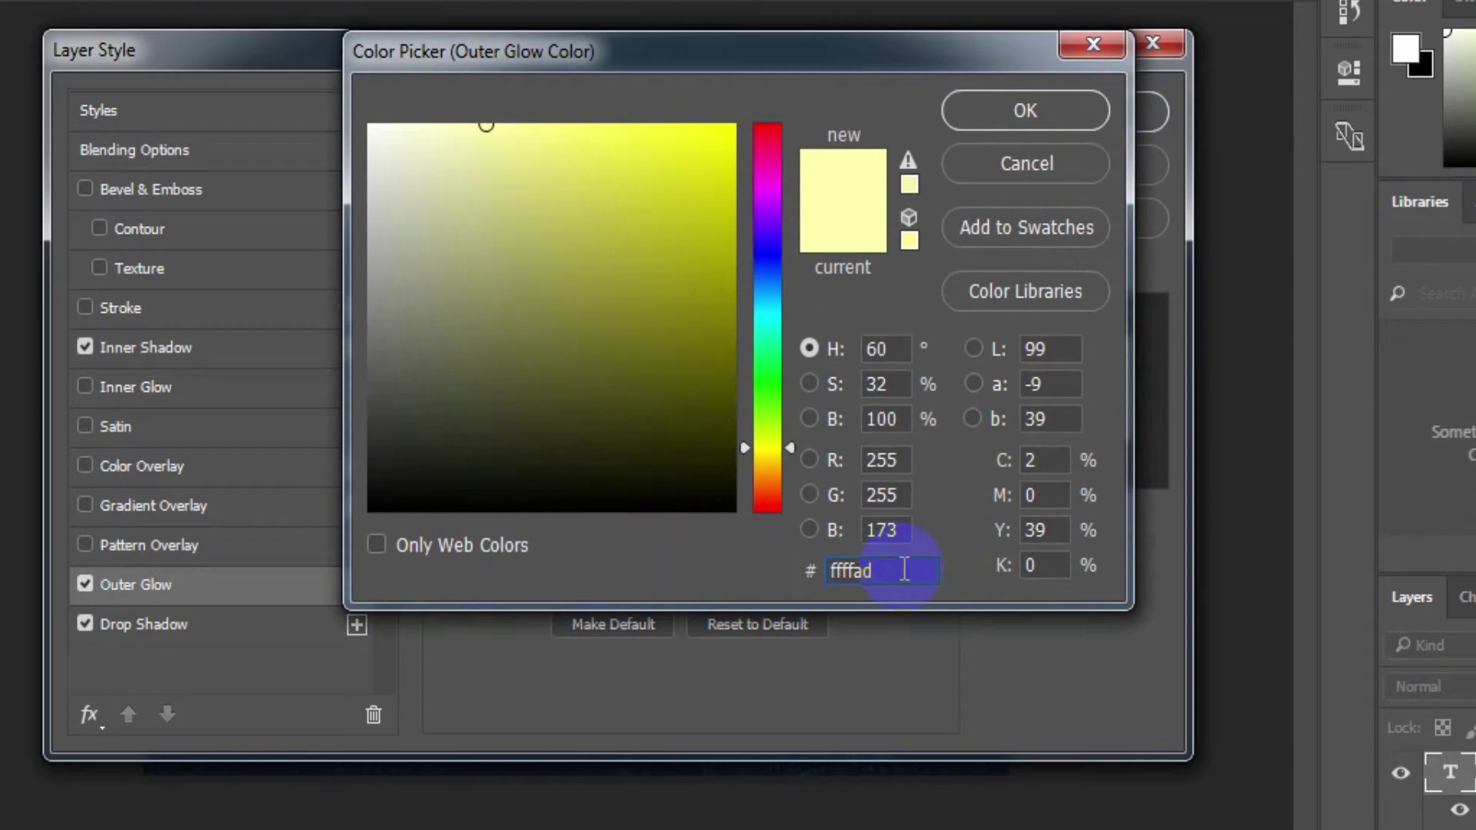
{"action": "left_click_drag", "start_coordinate": [904, 569], "coordinate": [734, 582]}
{"action": "type", "text": "ffffad"}
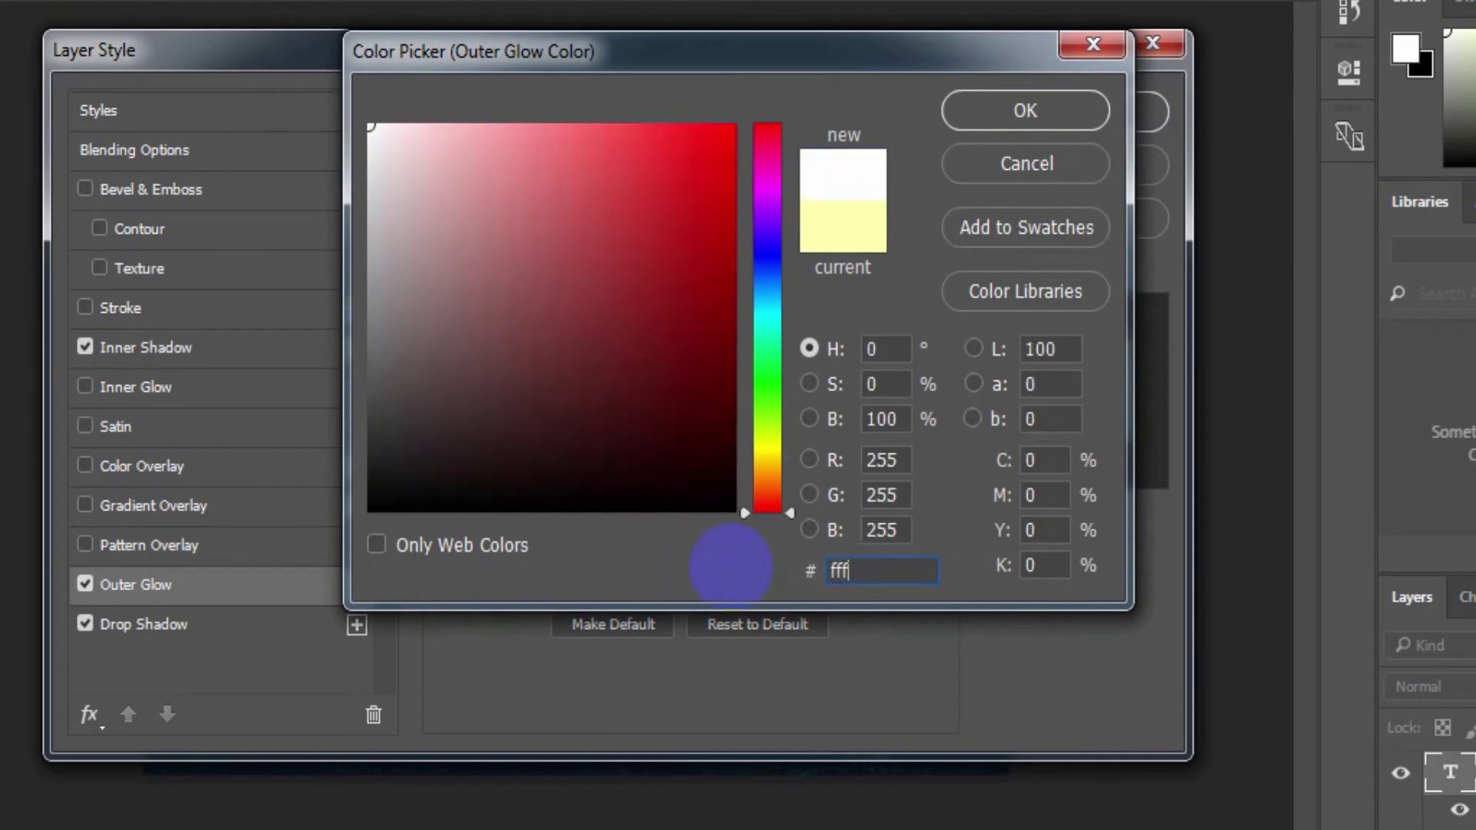
{"action": "left_click", "coordinate": [1050, 109]}
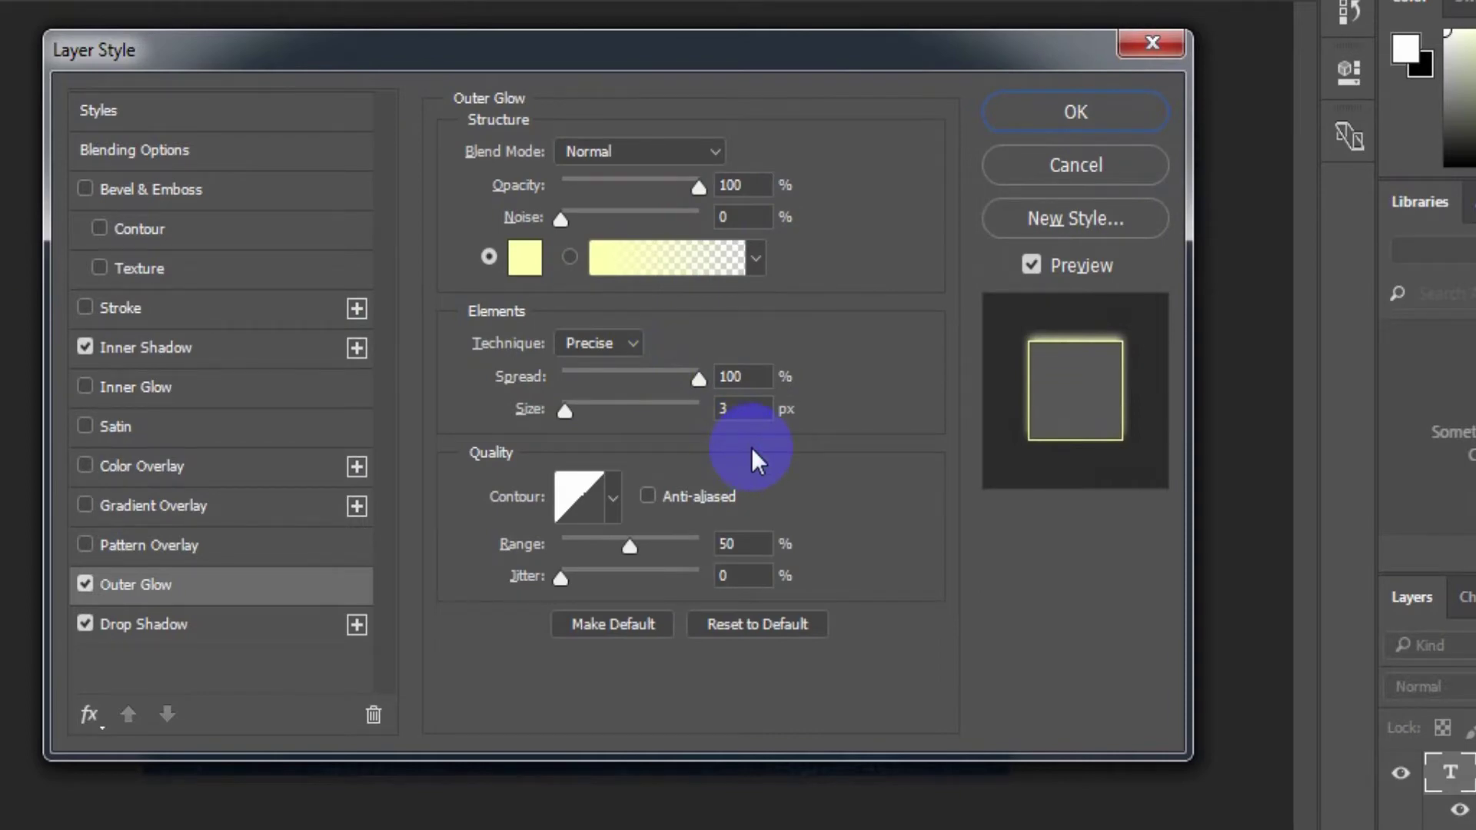
{"action": "key", "text": "shift+Tab"}
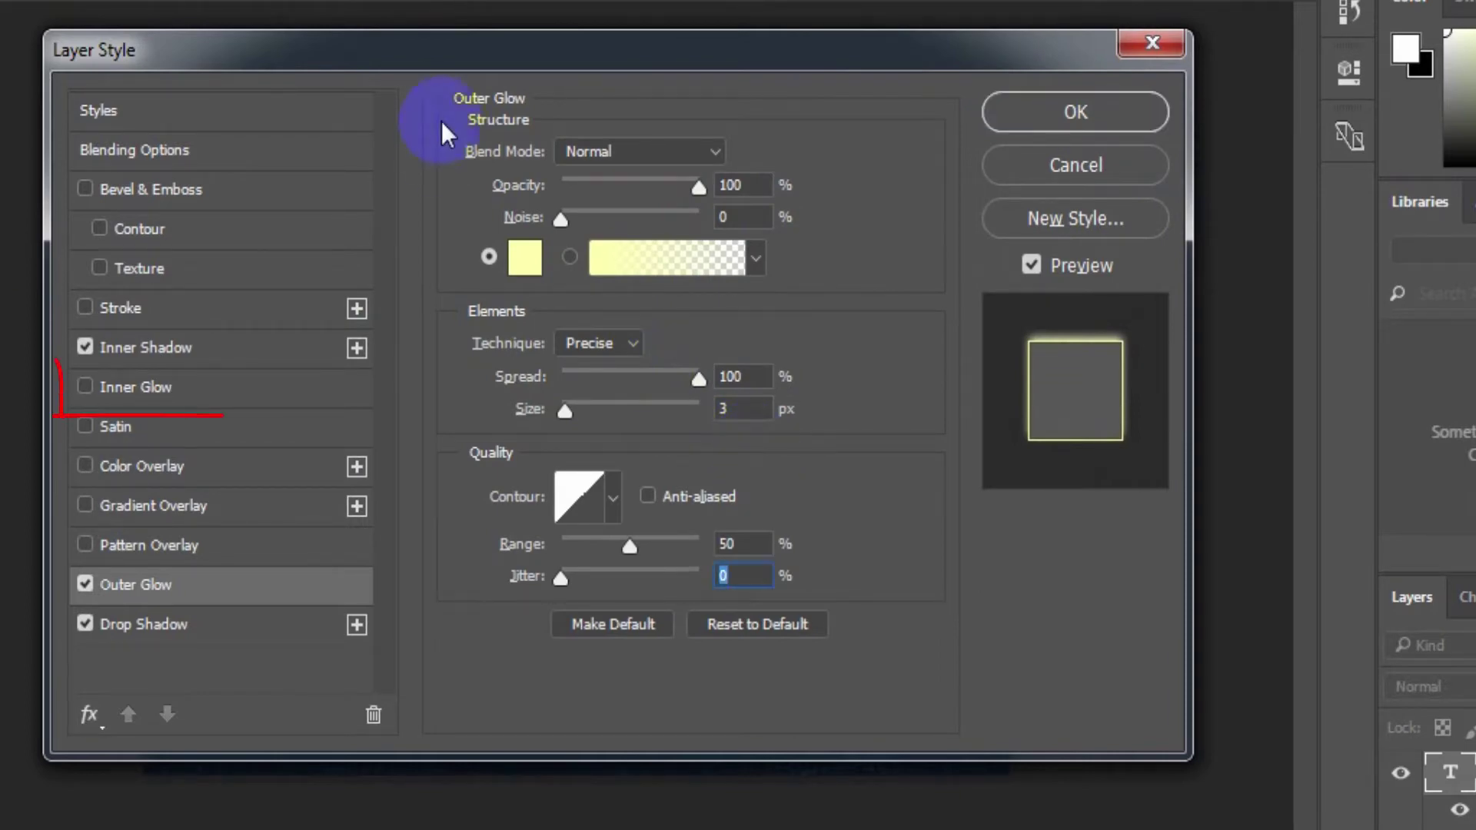
- Add an inner glow in Multiply mode at 34% opacity
{"action": "left_click", "coordinate": [187, 388]}
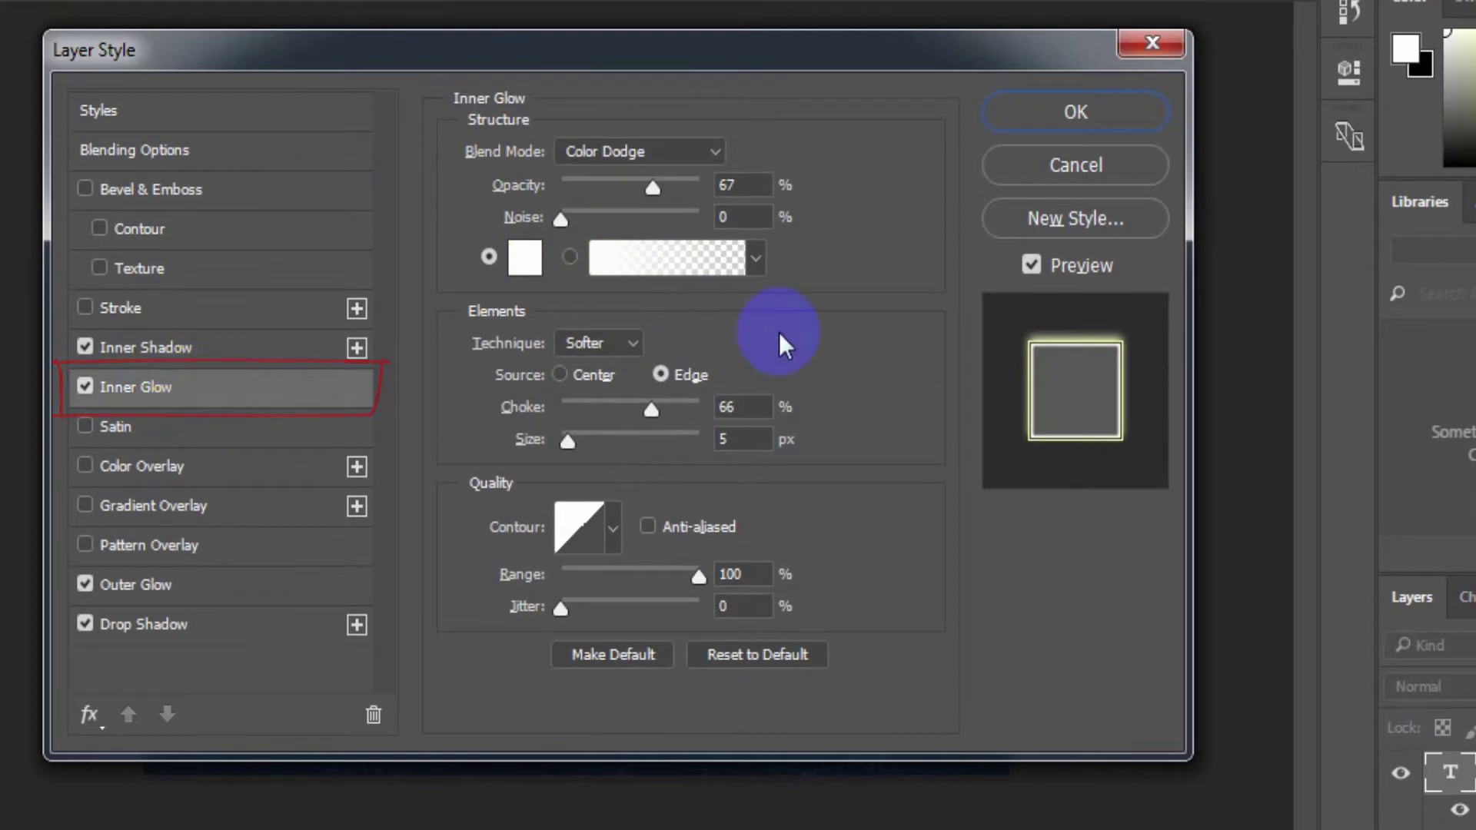
{"action": "left_click", "coordinate": [662, 145]}
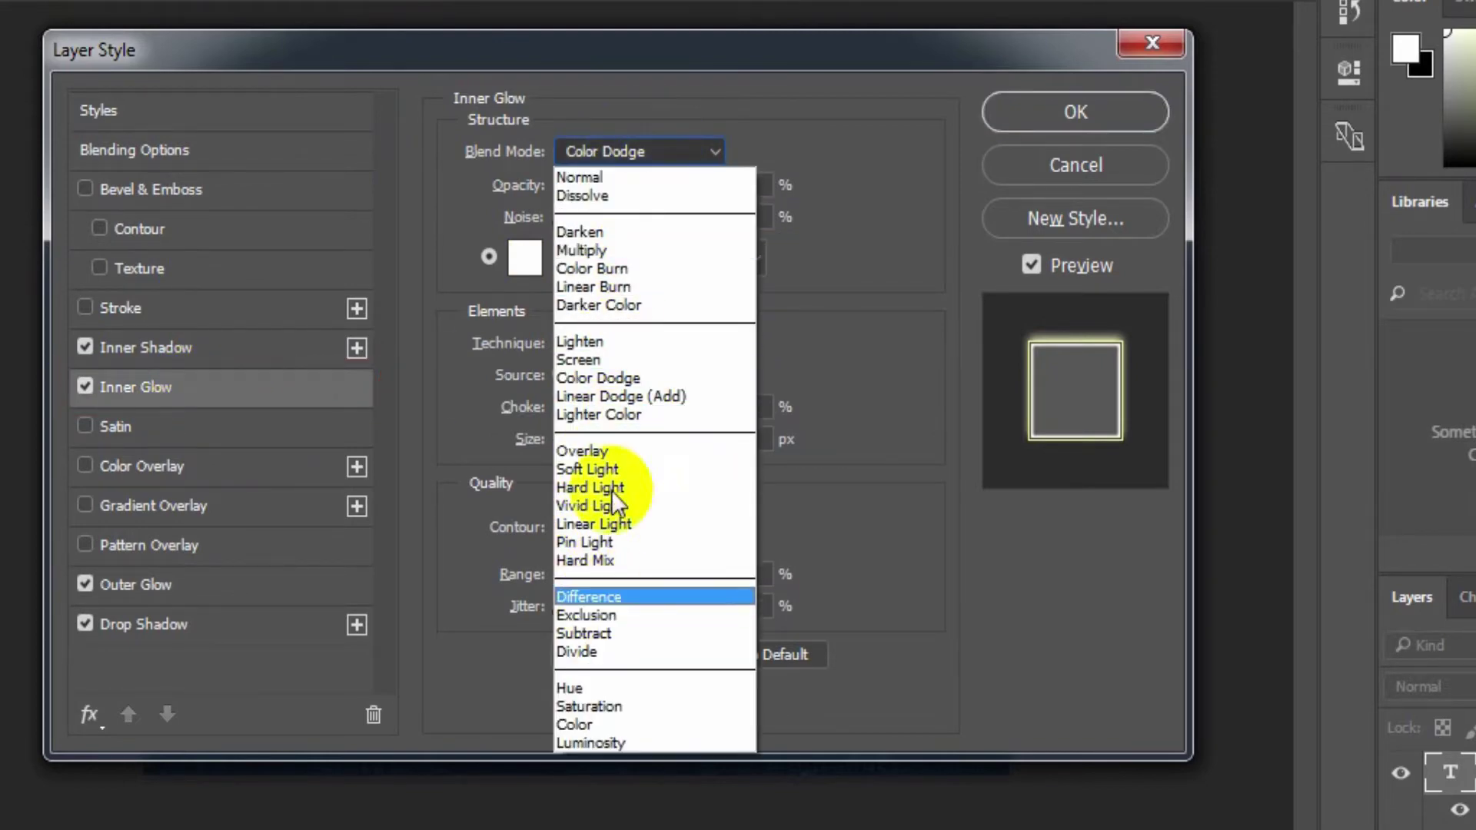
{"action": "left_click", "coordinate": [612, 250]}
{"action": "double_click", "coordinate": [743, 184]}
{"action": "type", "text": "57"}
{"action": "left_click_drag", "start_coordinate": [477, 203], "coordinate": [461, 197]}
- Make the inner glow near-black #0a0100 from the centre, with 52% choke and 10 px size
{"action": "left_click", "coordinate": [525, 258]}
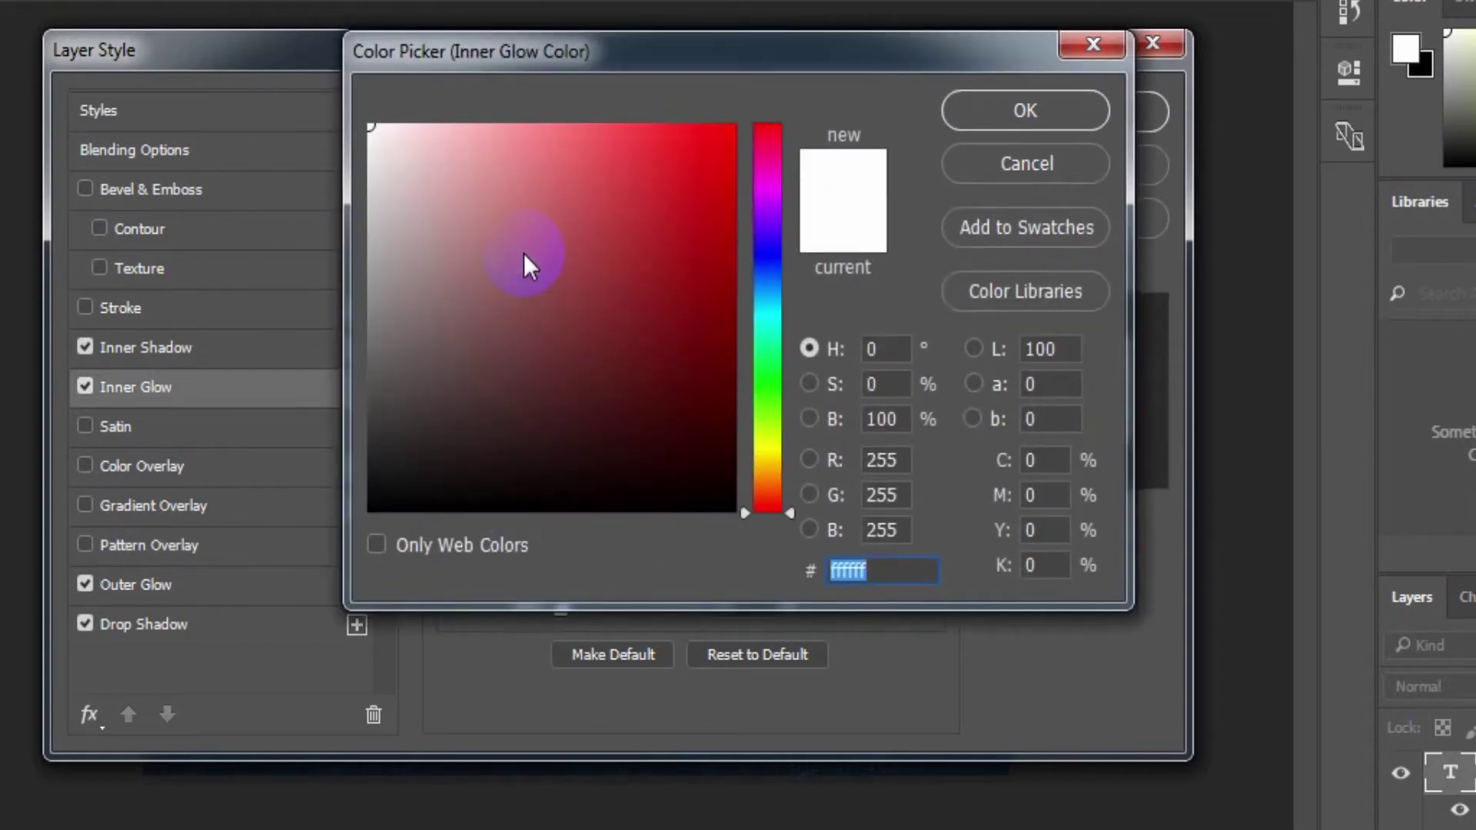
{"action": "type", "text": "0a0100"}
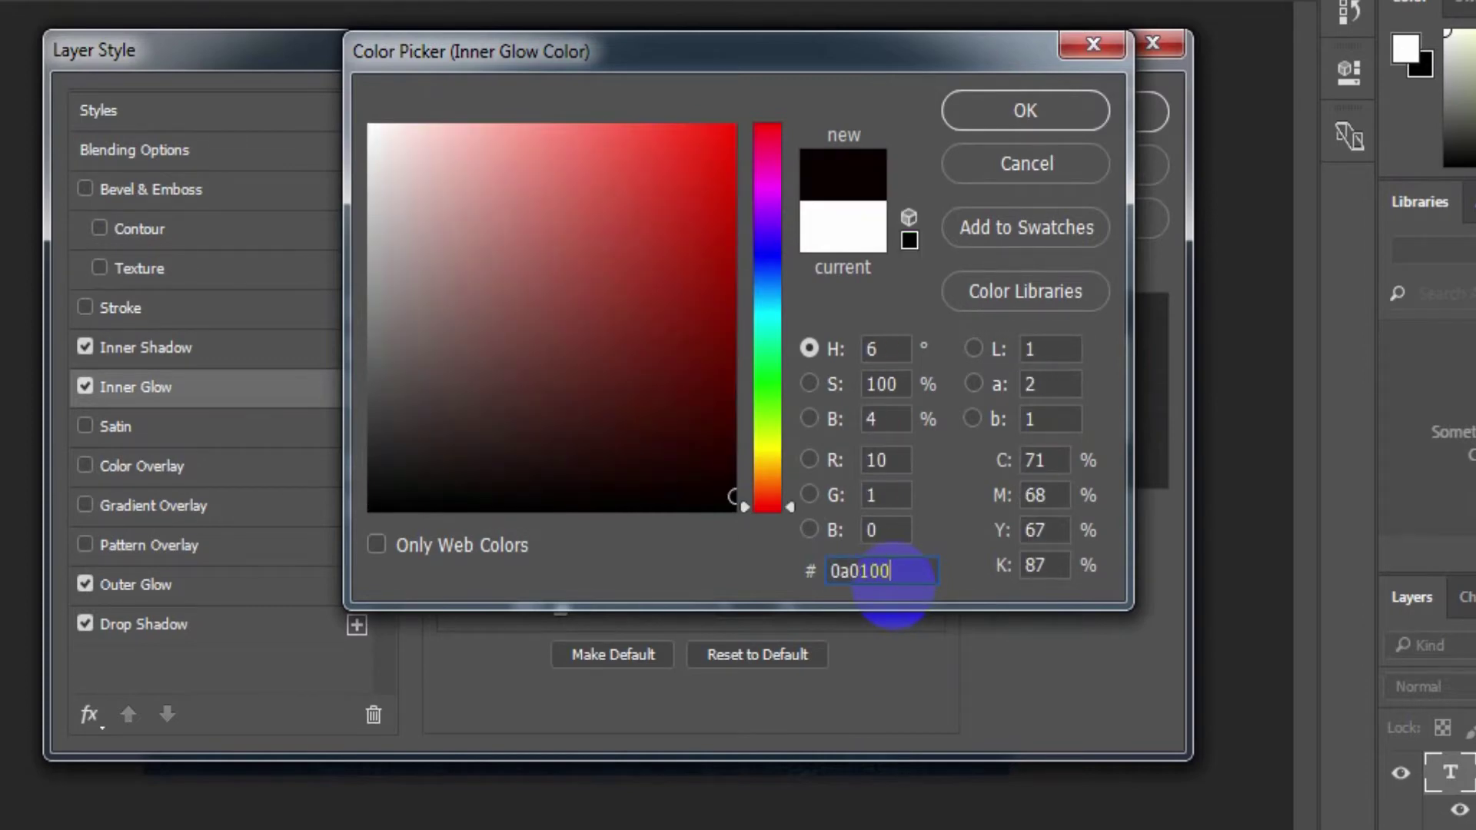
{"action": "left_click", "coordinate": [1026, 123]}
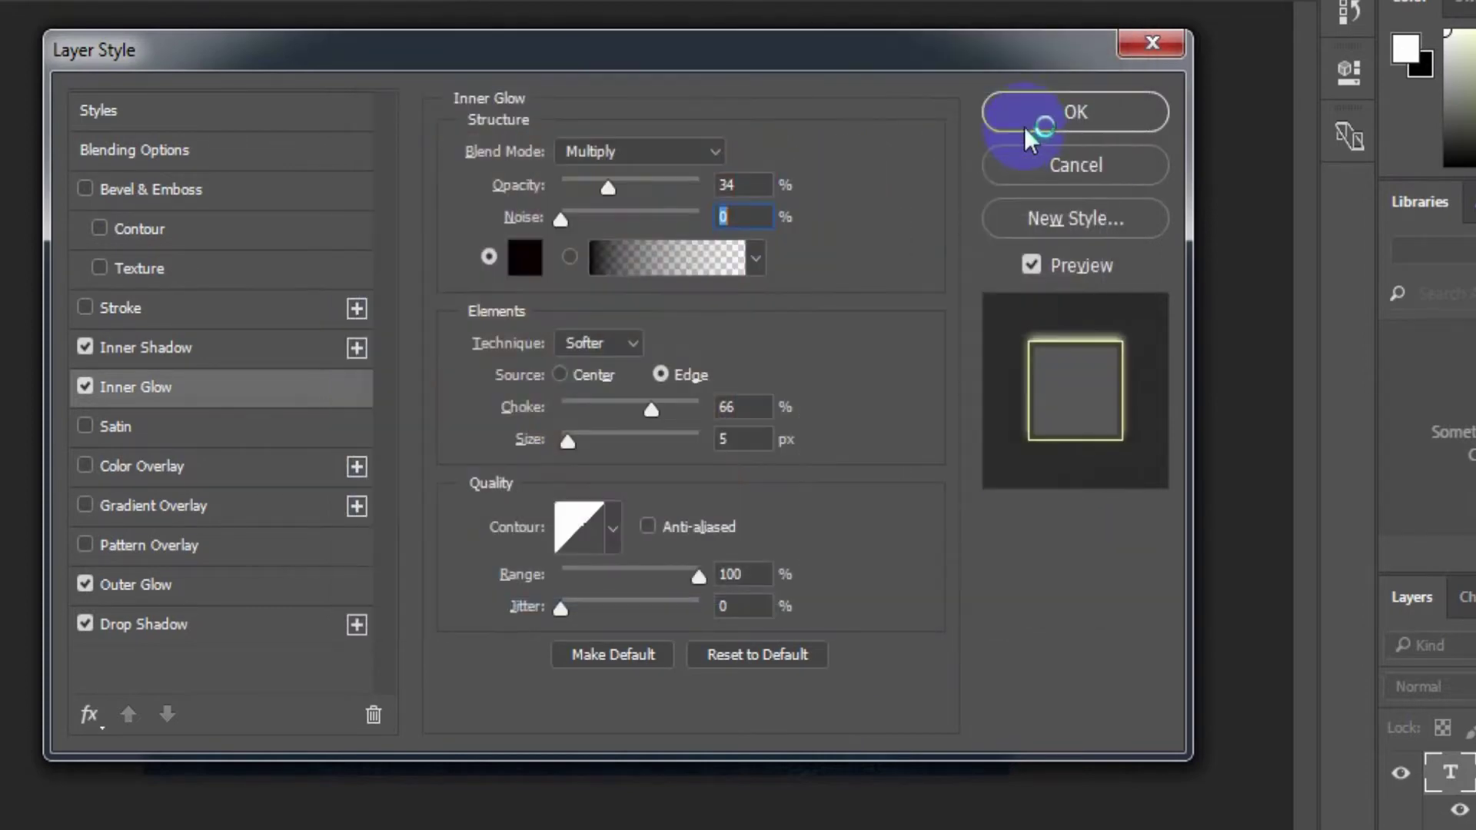
{"action": "left_click", "coordinate": [560, 373]}
{"action": "type", "text": "52"}
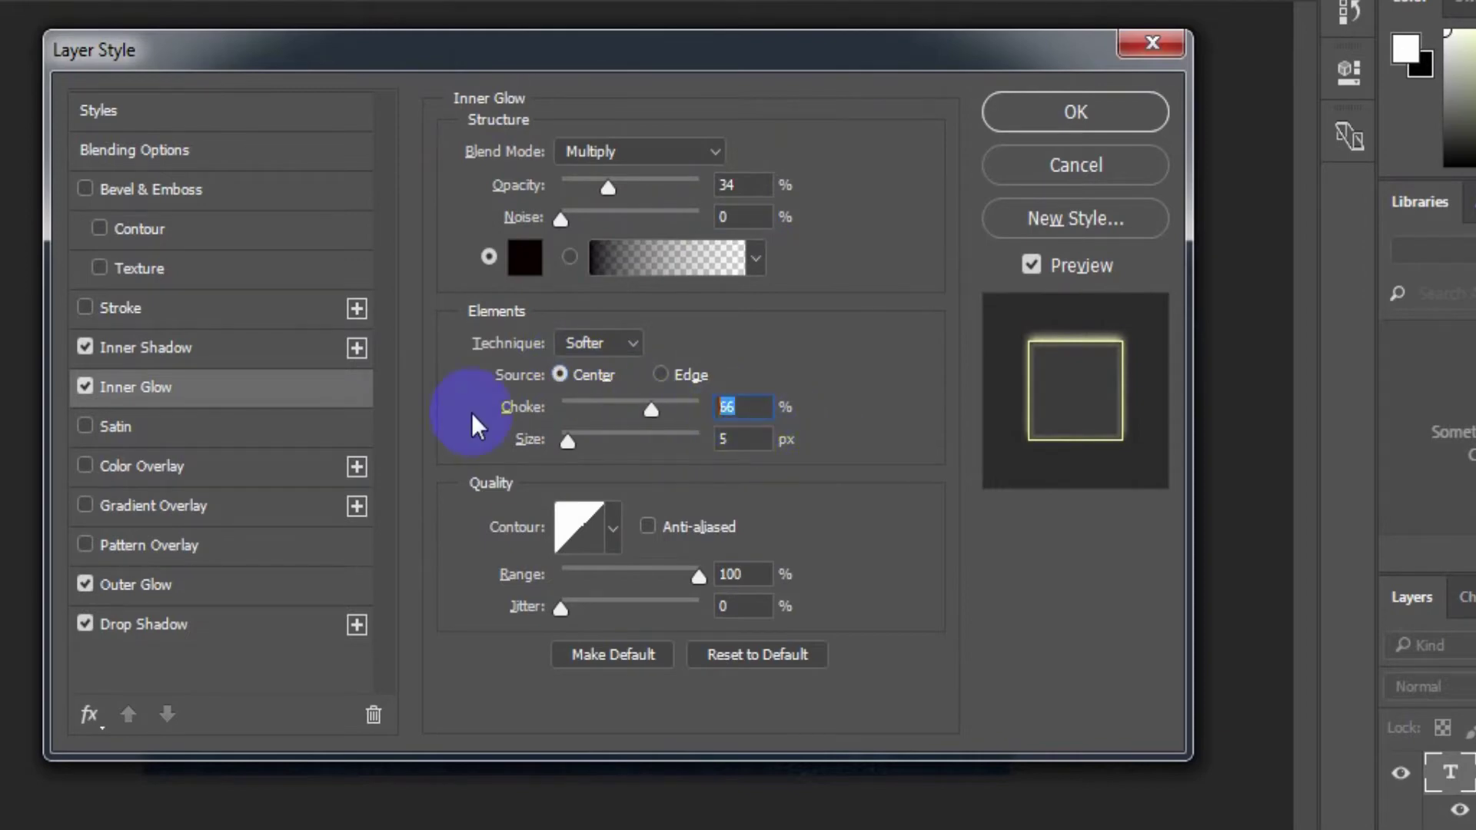
{"action": "left_click", "coordinate": [739, 440]}
{"action": "type", "text": "10"}
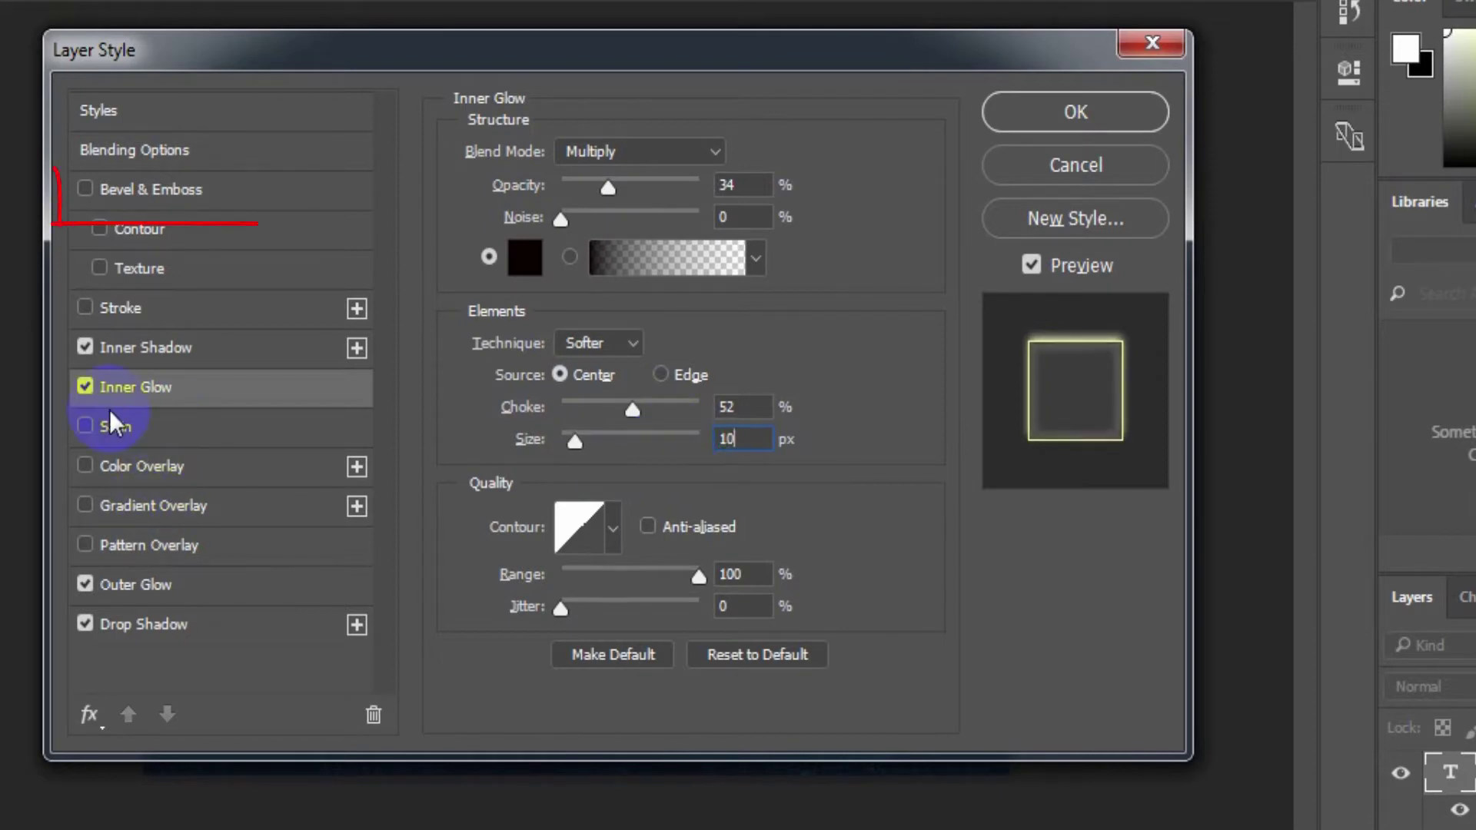
- Add an Inner Bevel with 134% depth and 250 px size
{"action": "left_click", "coordinate": [192, 191]}
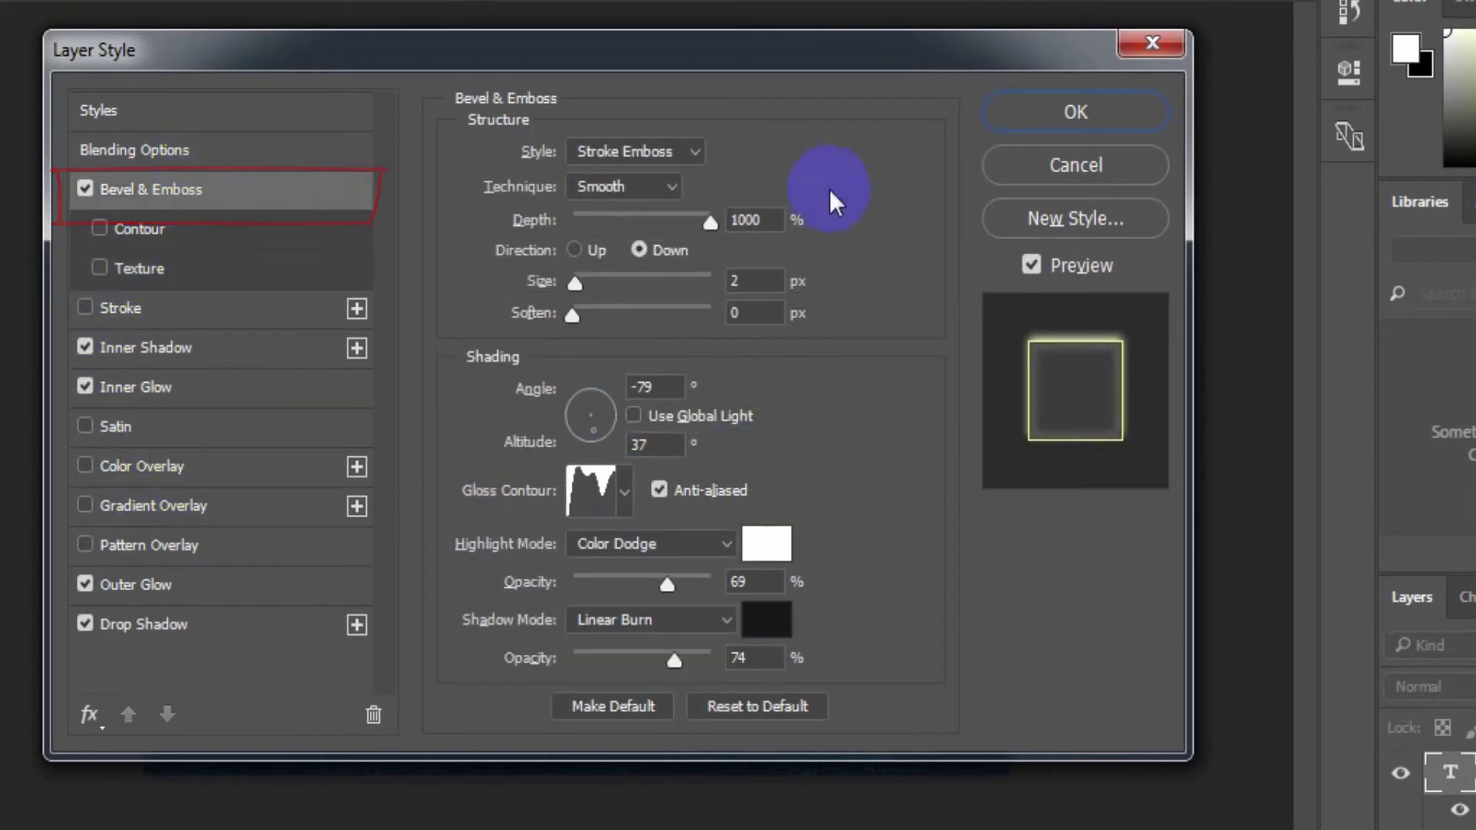
{"action": "left_click", "coordinate": [654, 155]}
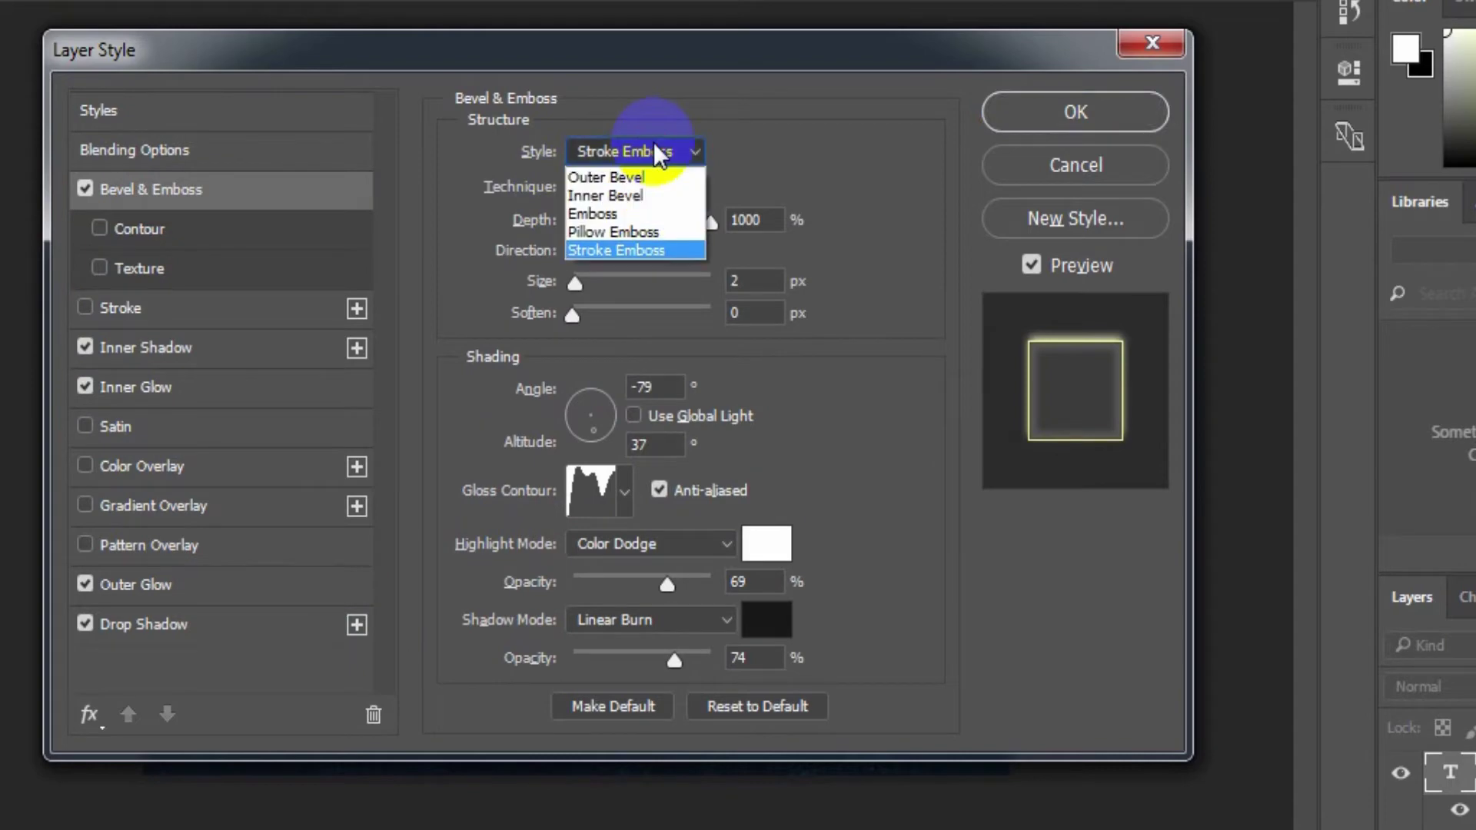
{"action": "left_click", "coordinate": [638, 196]}
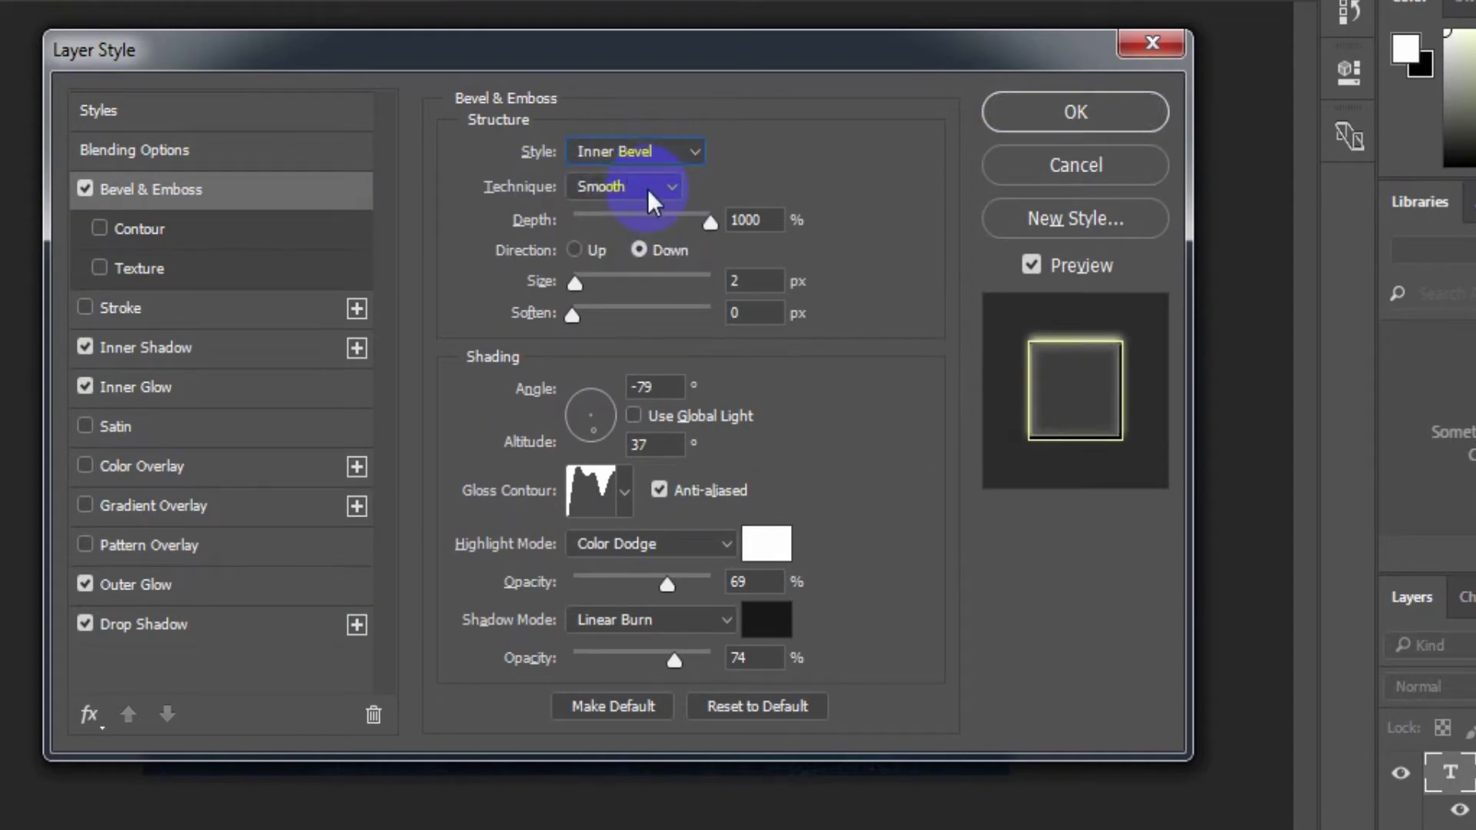
{"action": "mouse_move", "coordinate": [592, 221]}
{"action": "left_mouse_down"}
{"action": "mouse_move", "coordinate": [574, 221]}
{"action": "mouse_move", "coordinate": [591, 223]}
{"action": "left_mouse_up"}
{"action": "left_click", "coordinate": [766, 281]}
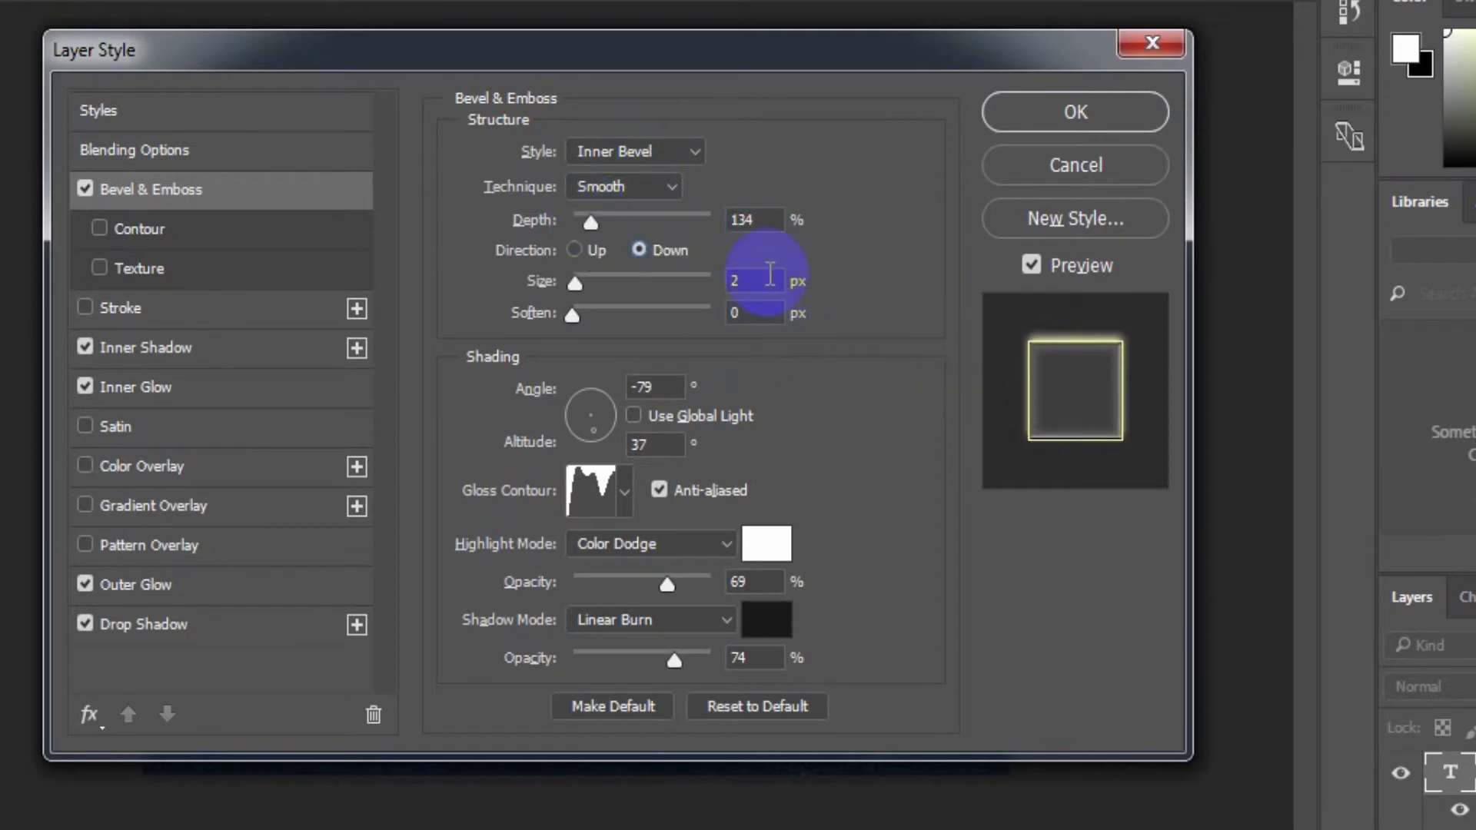
{"action": "left_click_drag", "start_coordinate": [527, 314], "coordinate": [676, 313]}
- Shape a custom gloss contour with points 14/91, 35/78, 58/73, 66/43, 82/71 and 100/91
{"action": "left_click", "coordinate": [602, 508]}
{"action": "left_click", "coordinate": [495, 517]}
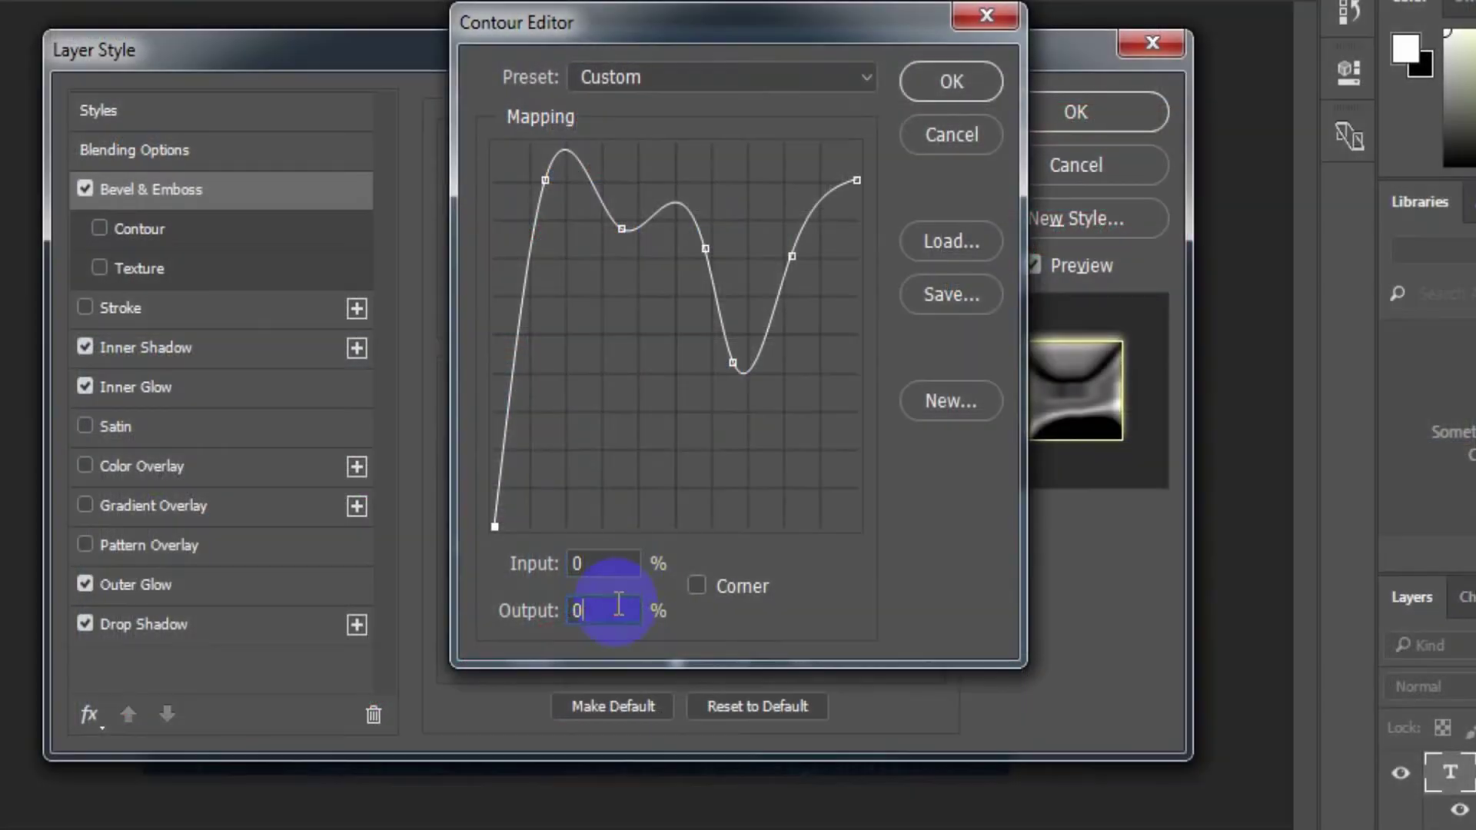
{"action": "left_click", "coordinate": [545, 183]}
{"action": "left_click", "coordinate": [621, 229]}
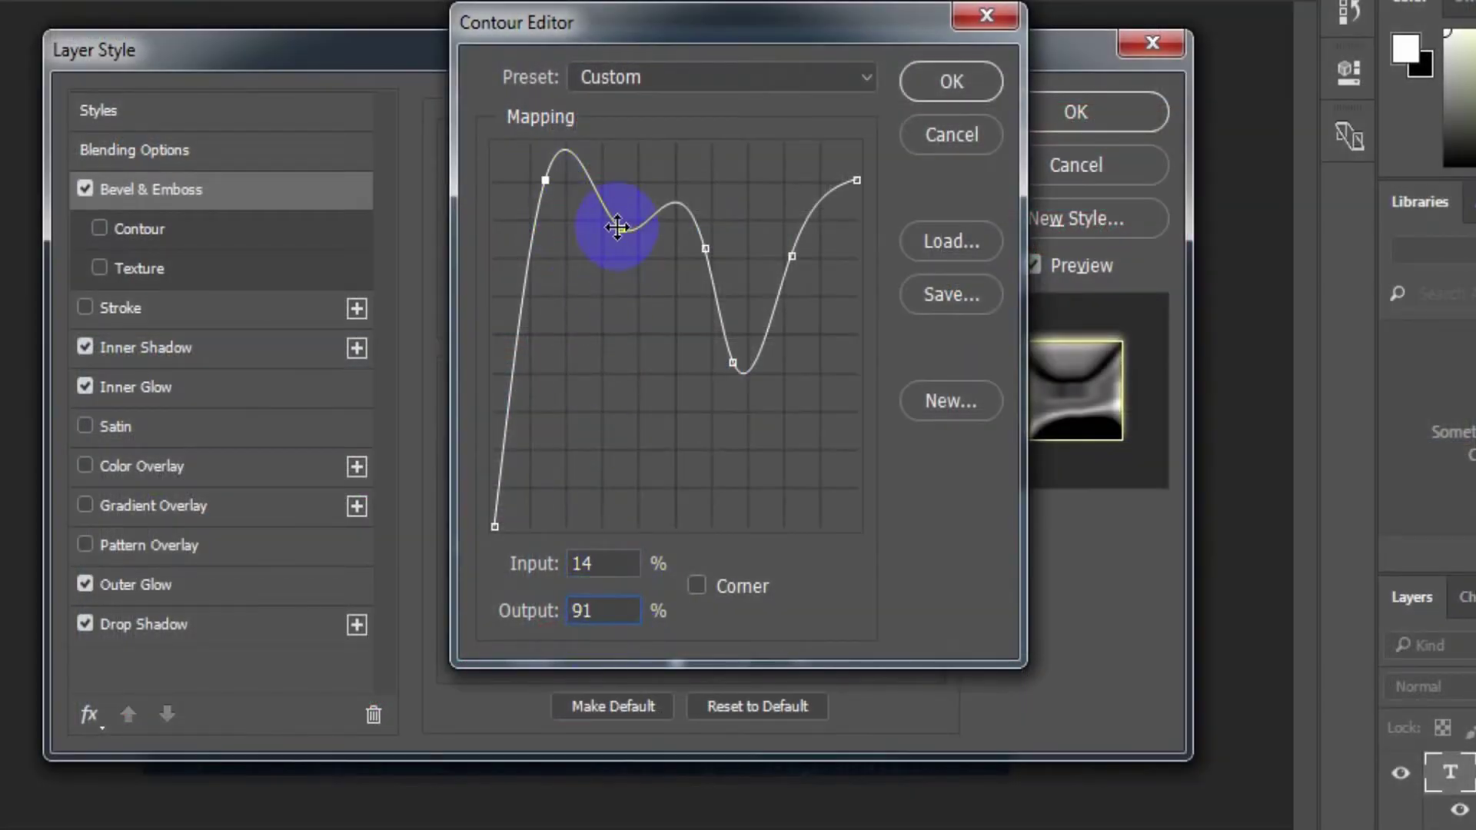
{"action": "double_click", "coordinate": [608, 559]}
{"action": "left_click", "coordinate": [706, 248]}
{"action": "key", "text": "Tab"}
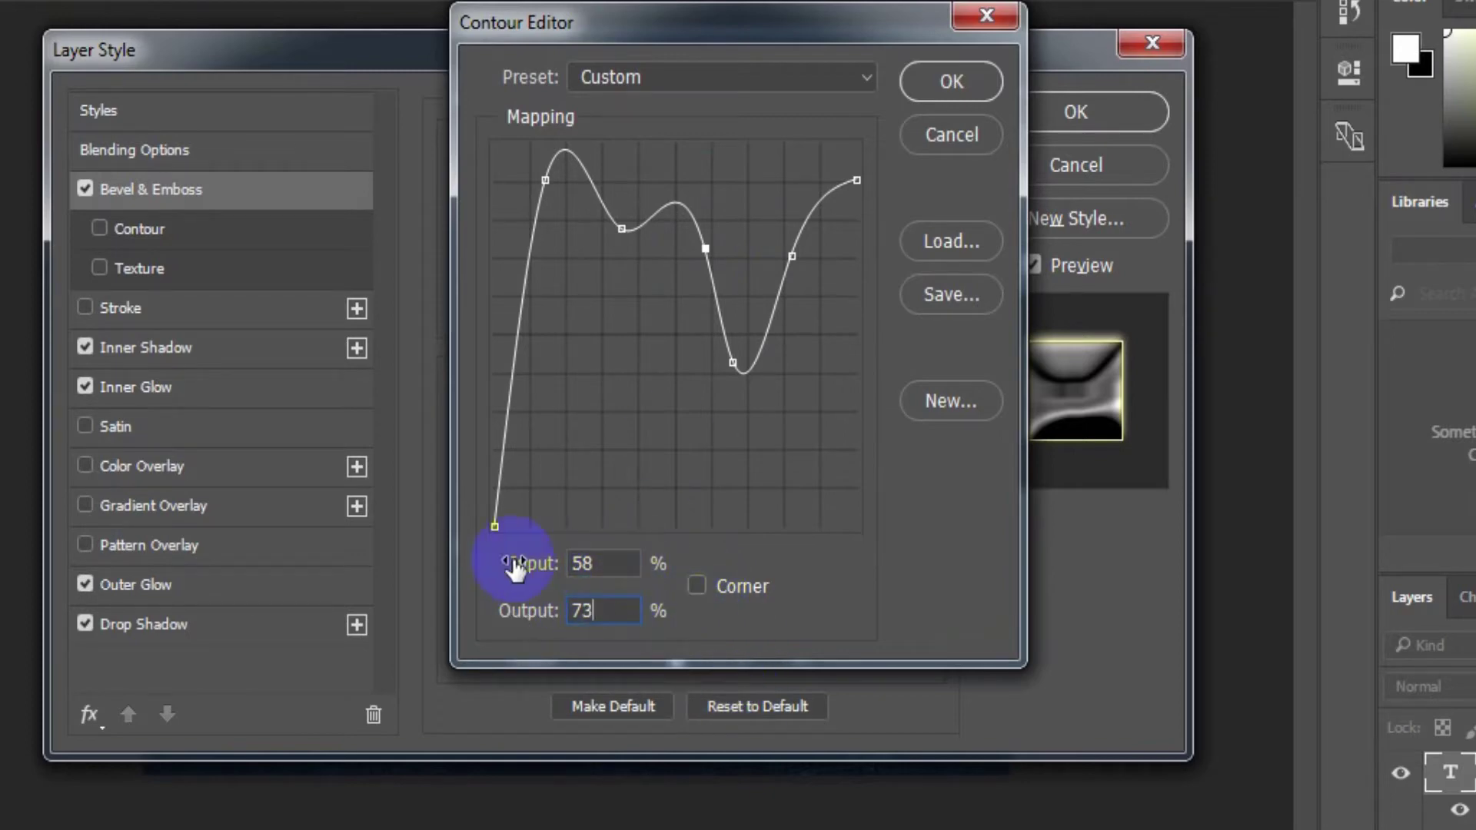
{"action": "left_click", "coordinate": [730, 360]}
{"action": "double_click", "coordinate": [587, 565]}
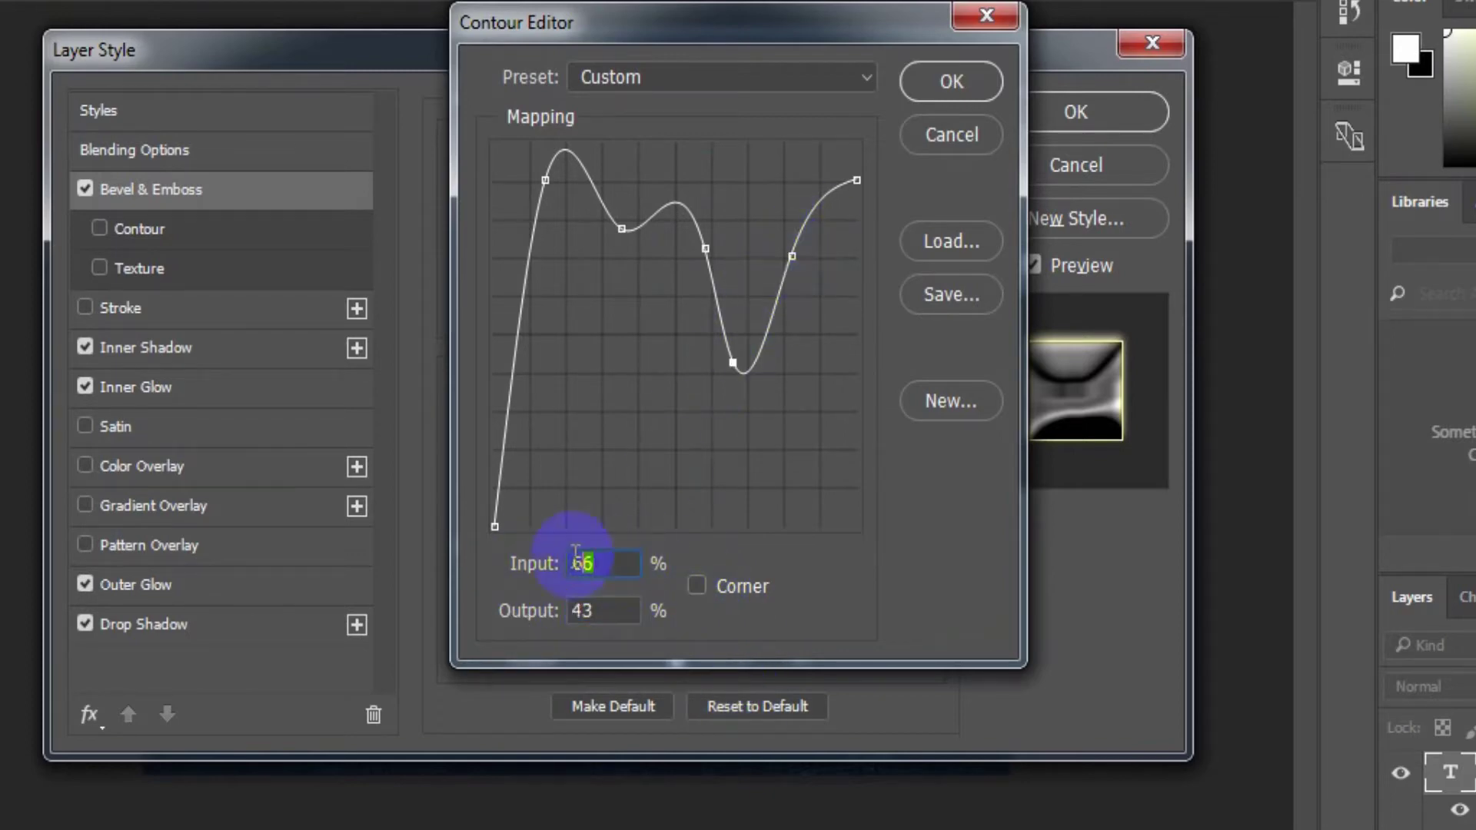
{"action": "left_click", "coordinate": [792, 261]}
{"action": "left_click", "coordinate": [582, 611]}
{"action": "left_click", "coordinate": [856, 176]}
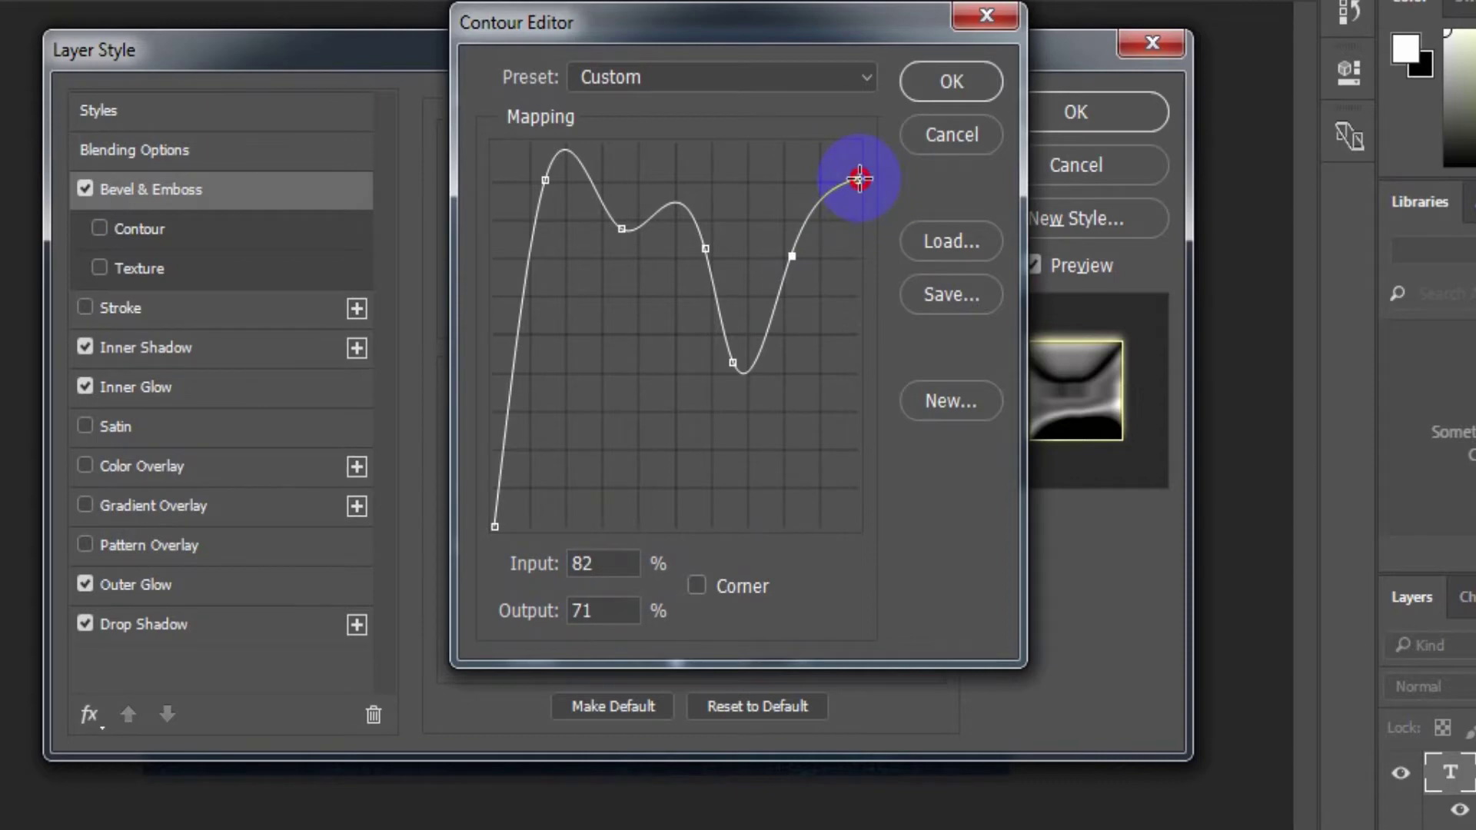
{"action": "left_click", "coordinate": [933, 91]}
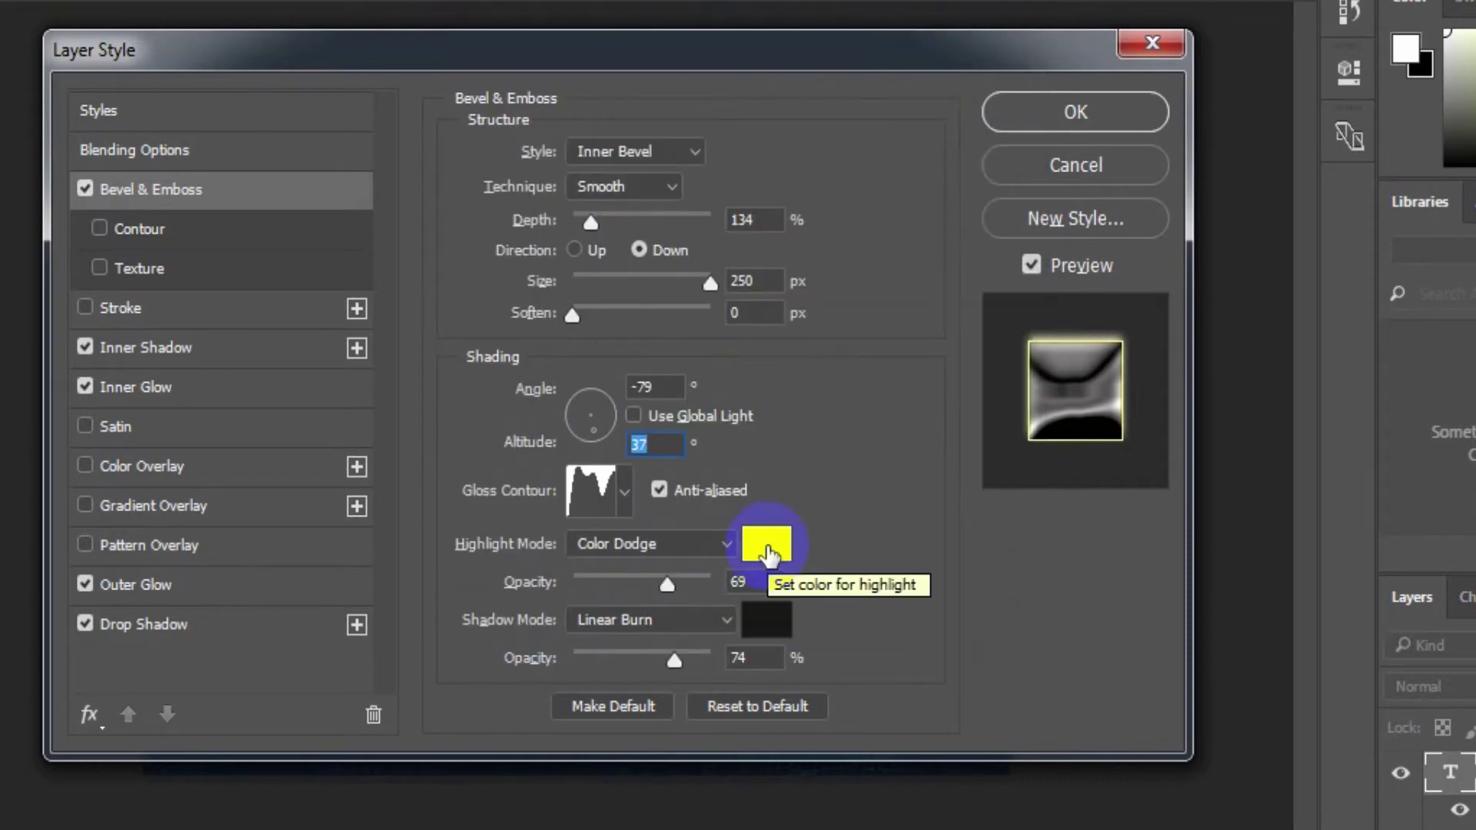
- Keep the bevel highlight white and set its opacity to 72%
{"action": "left_click", "coordinate": [764, 544]}
{"action": "type", "text": "ffffff"}
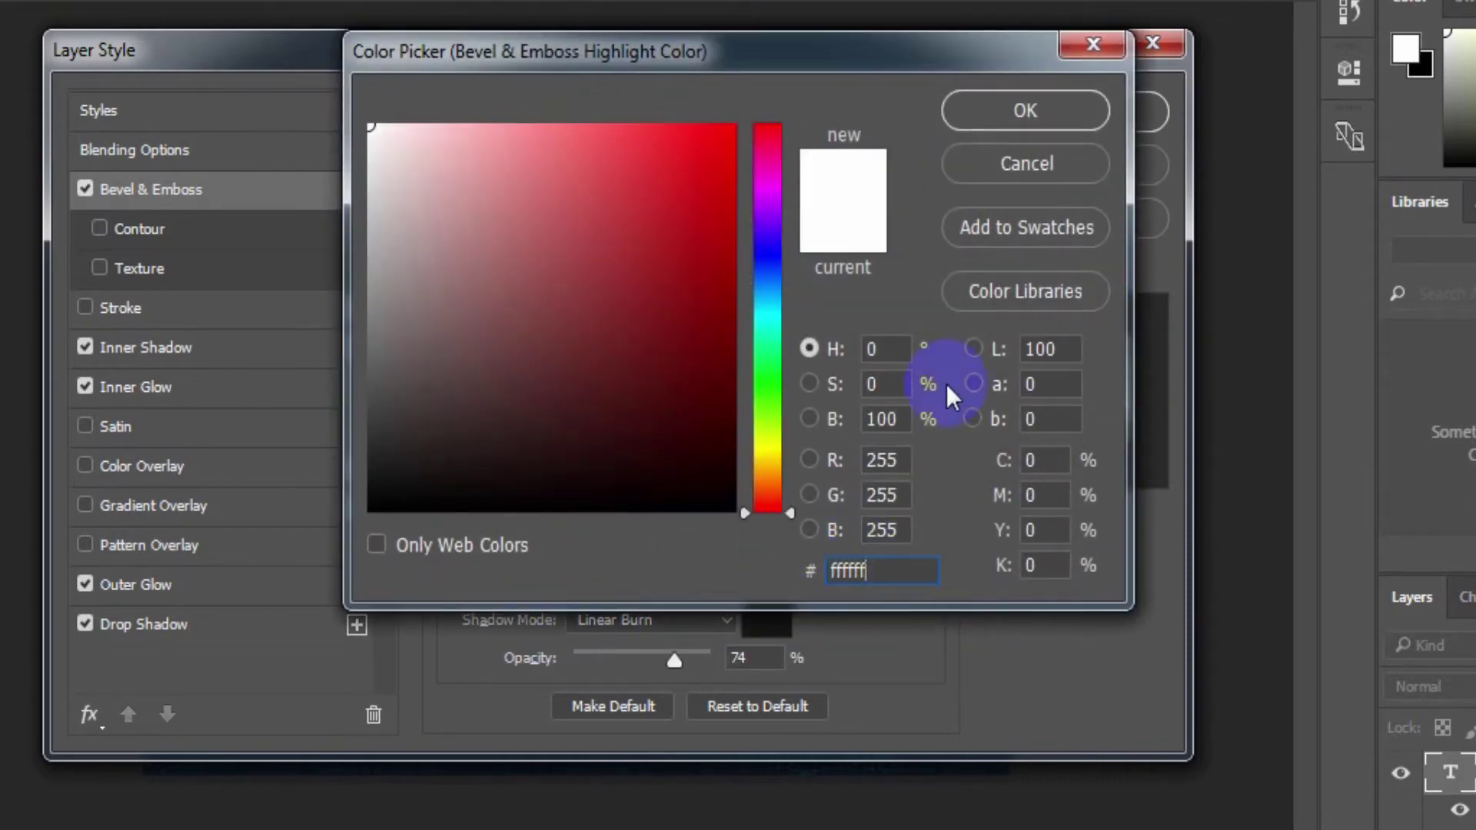
{"action": "left_click", "coordinate": [1003, 114]}
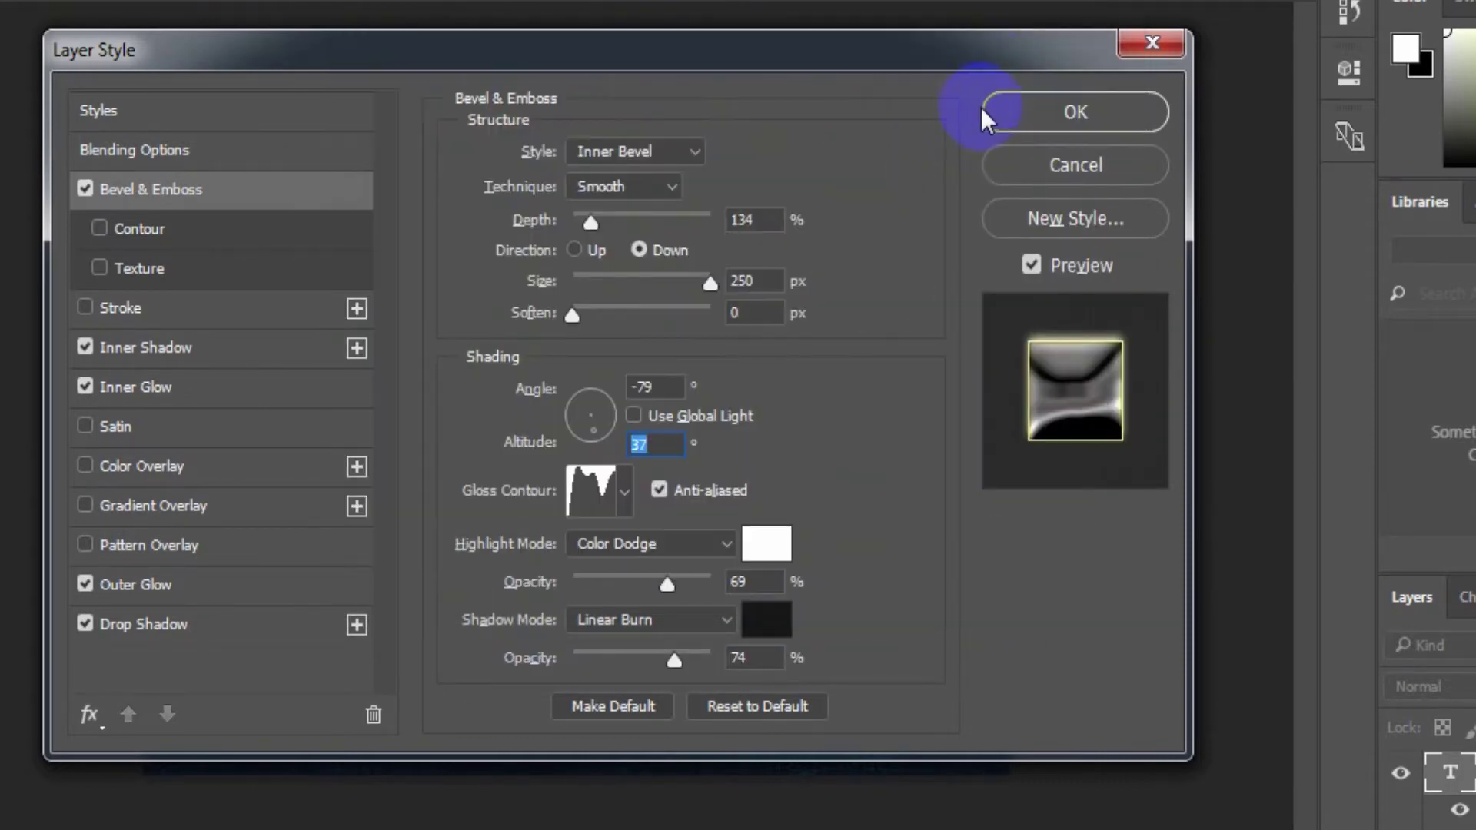
{"action": "left_click", "coordinate": [751, 584]}
{"action": "type", "text": "72"}
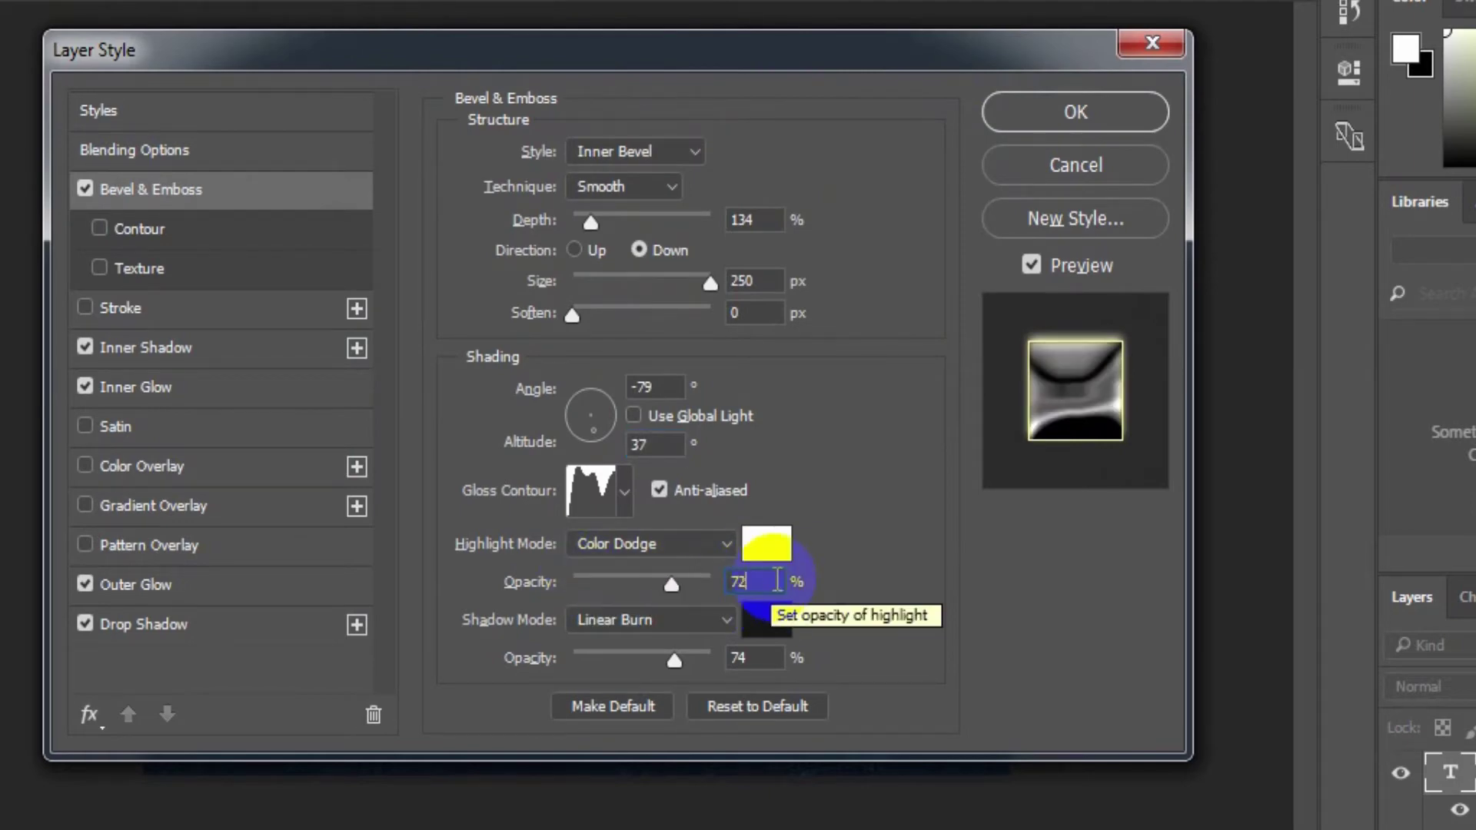
- Set the bevel shadow colour to #171718 at 27% opacity
{"action": "left_click", "coordinate": [761, 626]}
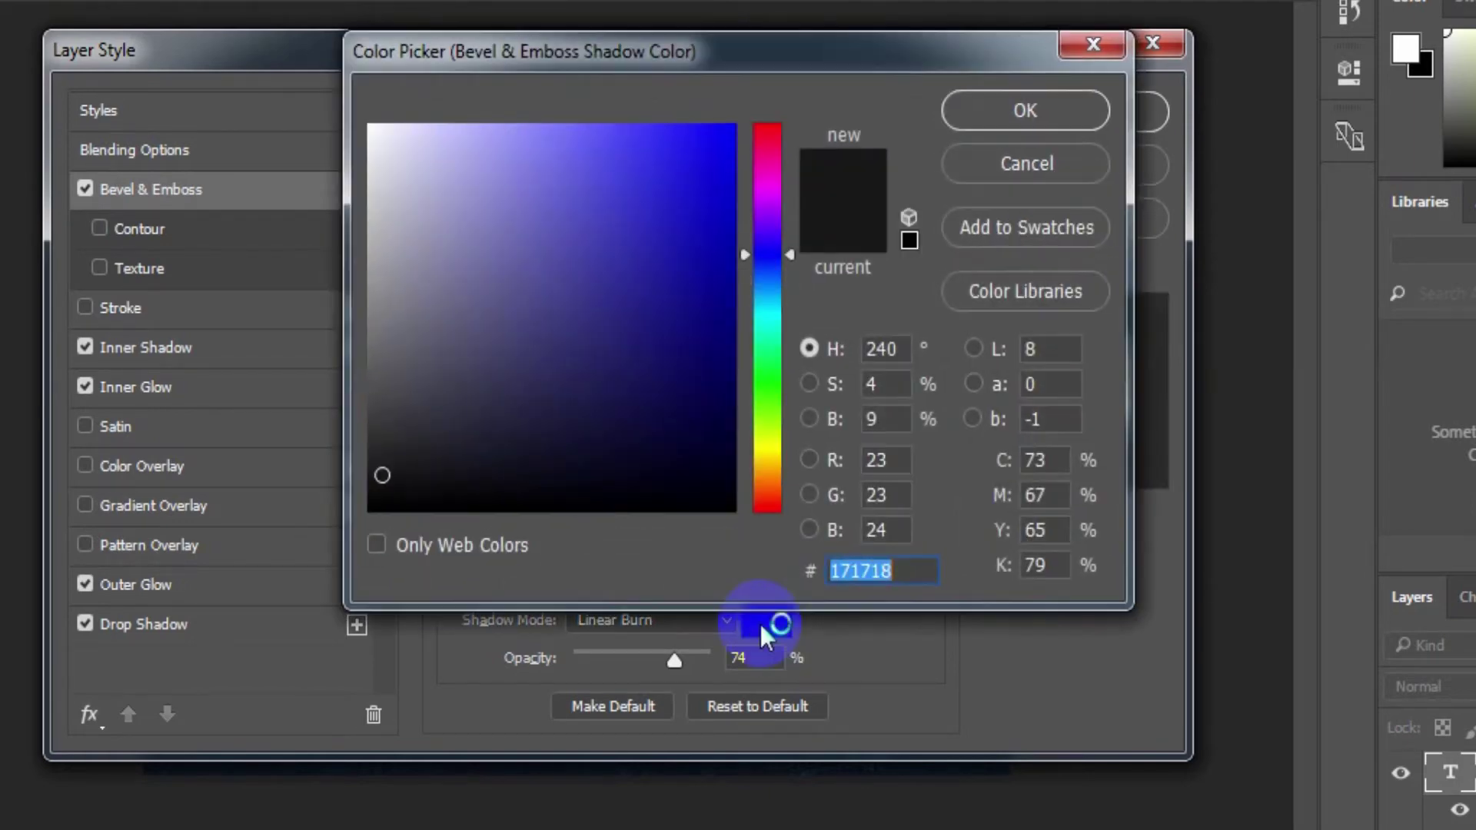
{"action": "type", "text": "171718"}
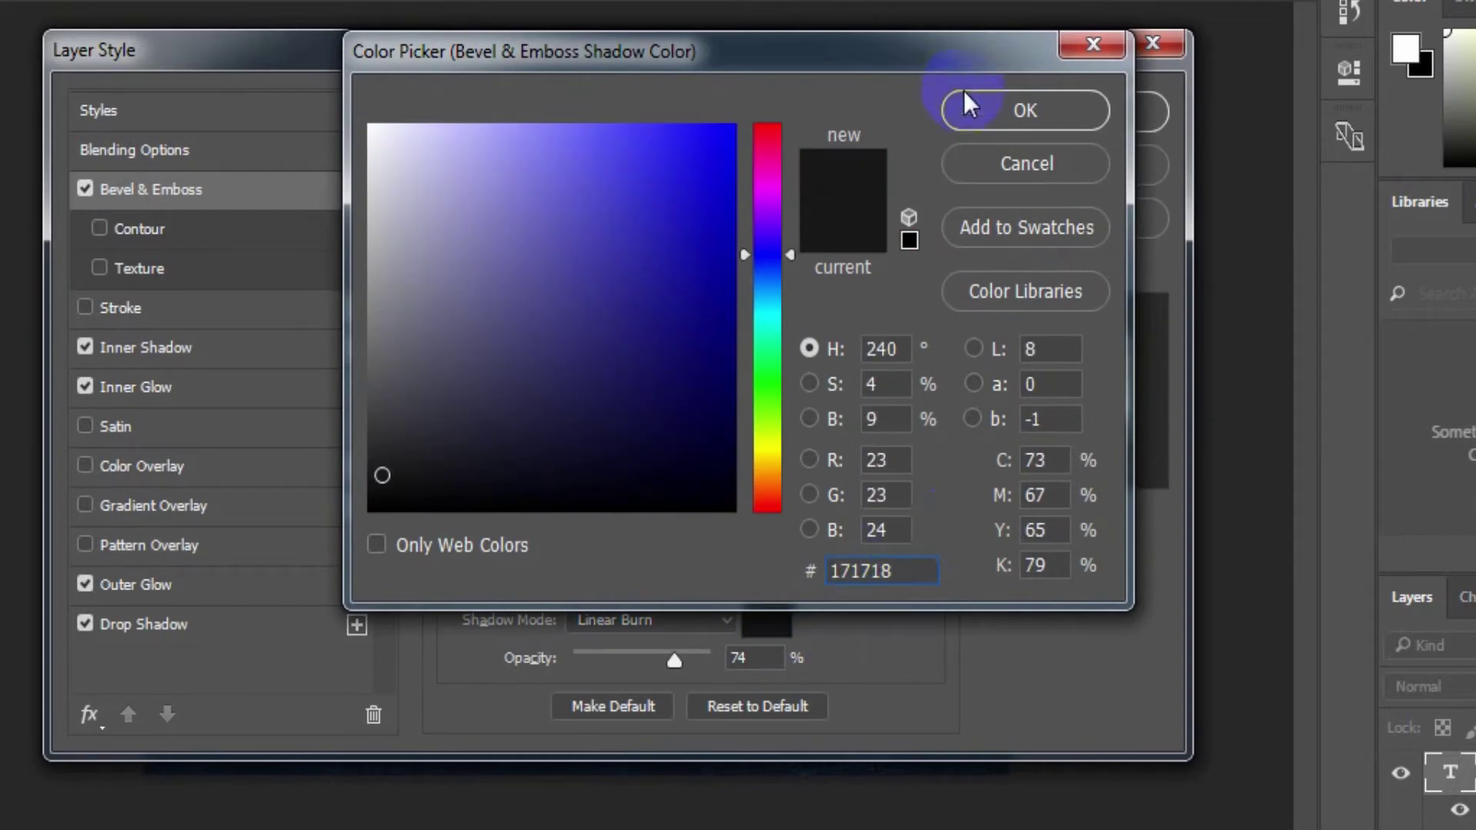
{"action": "left_click", "coordinate": [976, 111]}
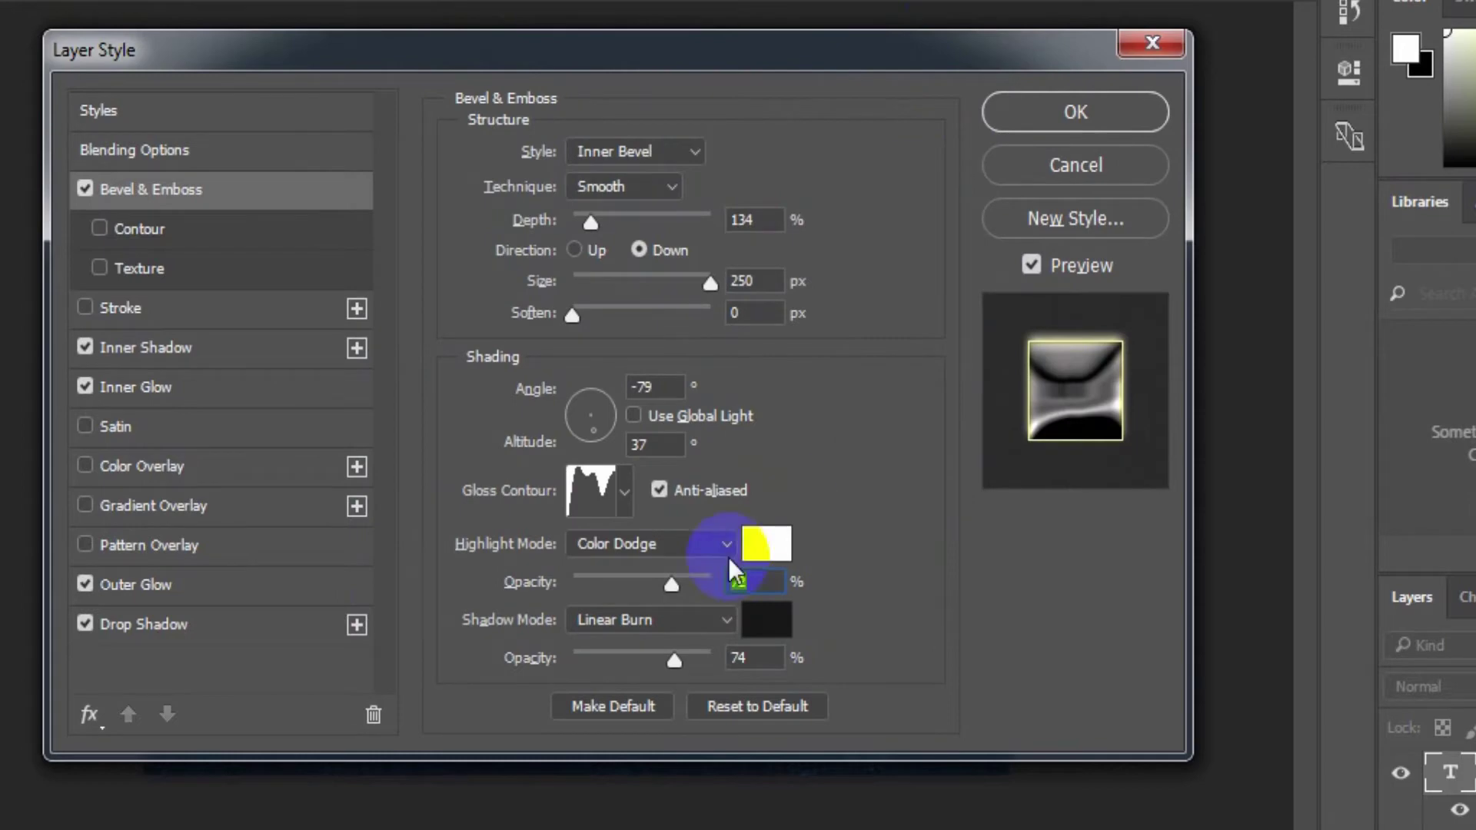
{"action": "left_click", "coordinate": [749, 661]}
{"action": "mouse_move", "coordinate": [610, 660]}
{"action": "left_mouse_down"}
{"action": "mouse_move", "coordinate": [570, 659]}
{"action": "mouse_move", "coordinate": [610, 661]}
{"action": "left_mouse_up"}
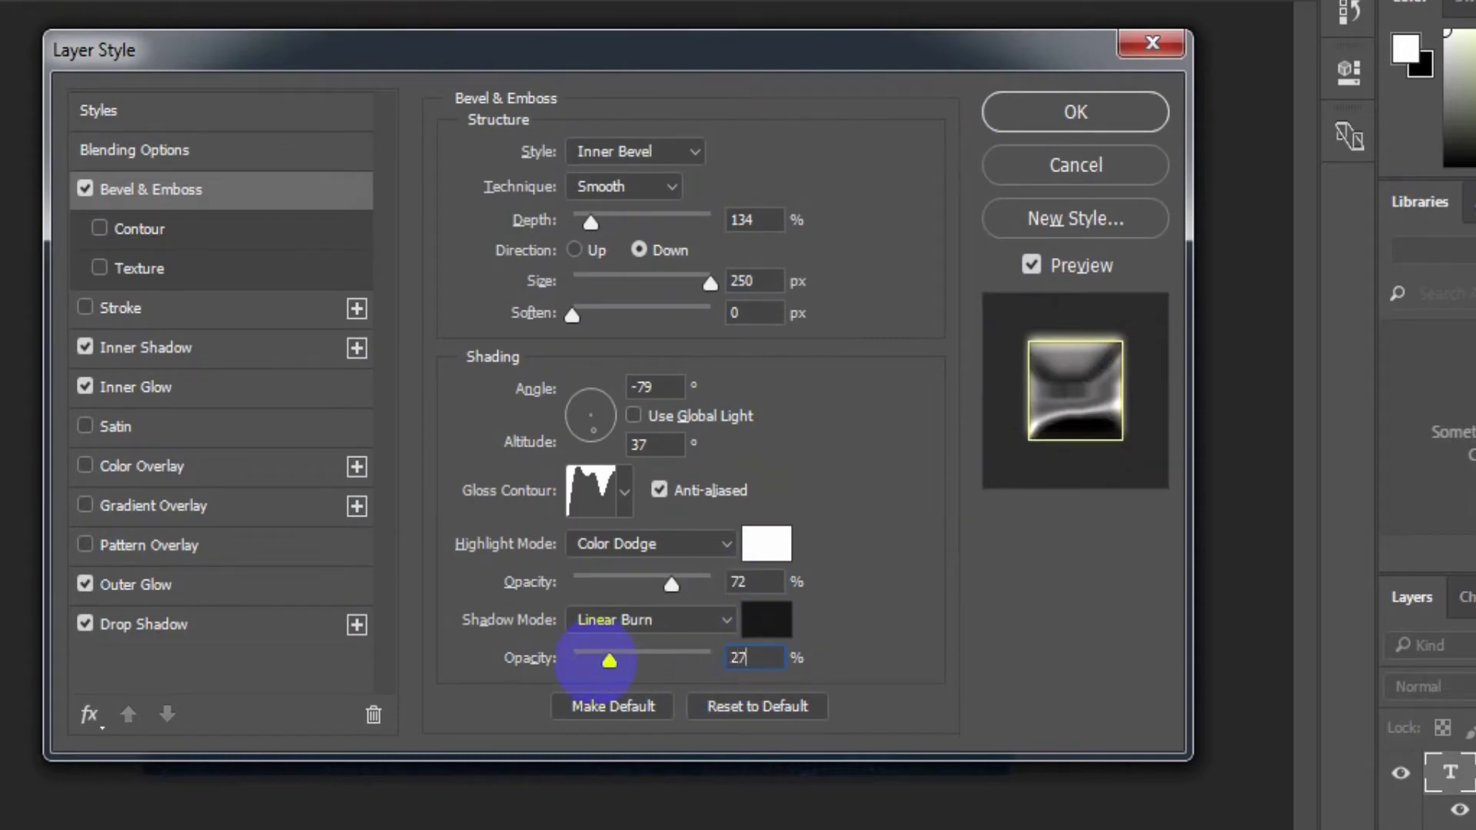
- Give the bevel a rounded anti-aliased contour with 59% range
{"action": "left_click", "coordinate": [201, 230]}
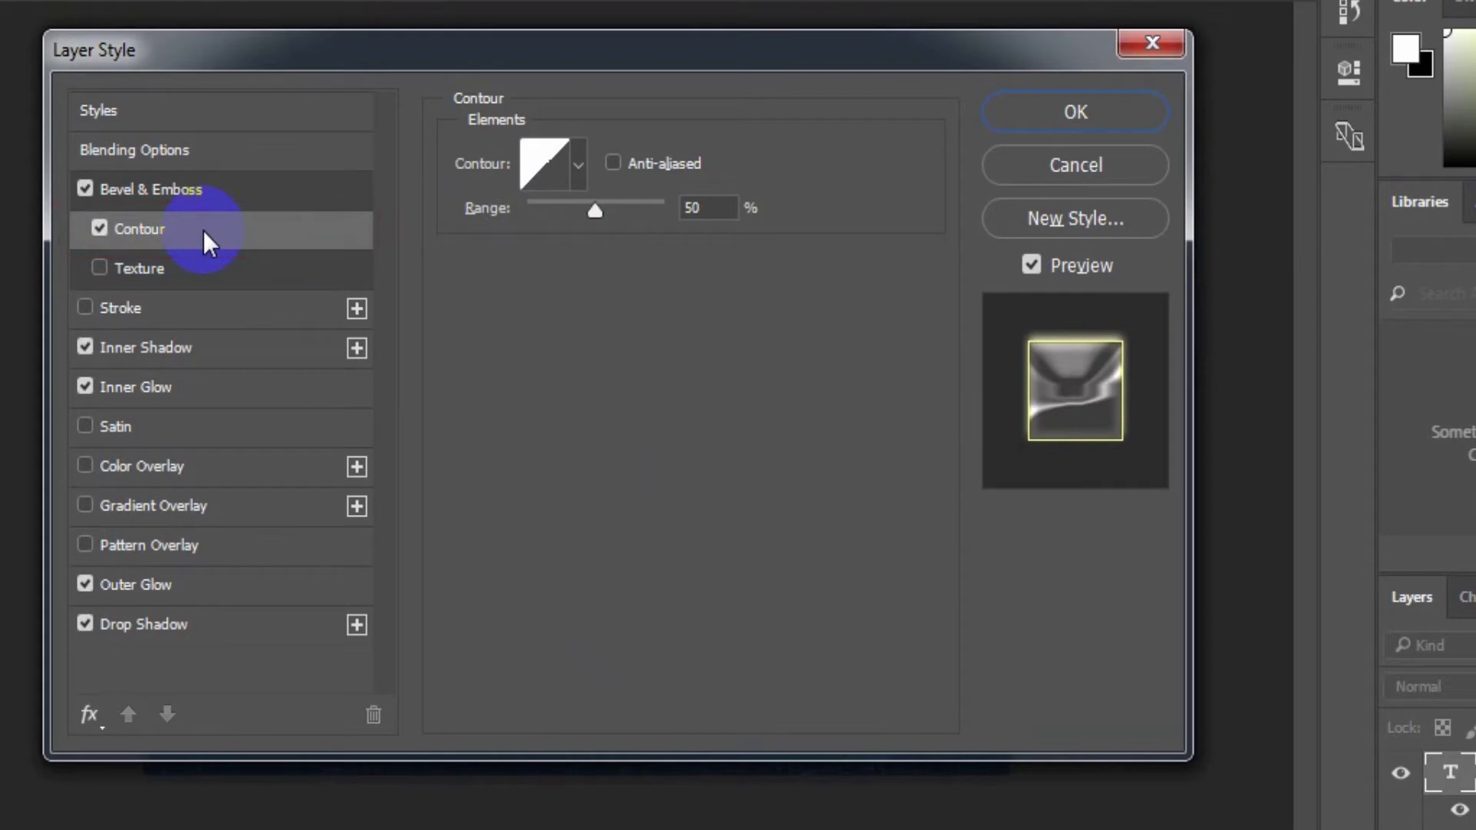
{"action": "left_click", "coordinate": [578, 165]}
{"action": "left_click", "coordinate": [395, 315]}
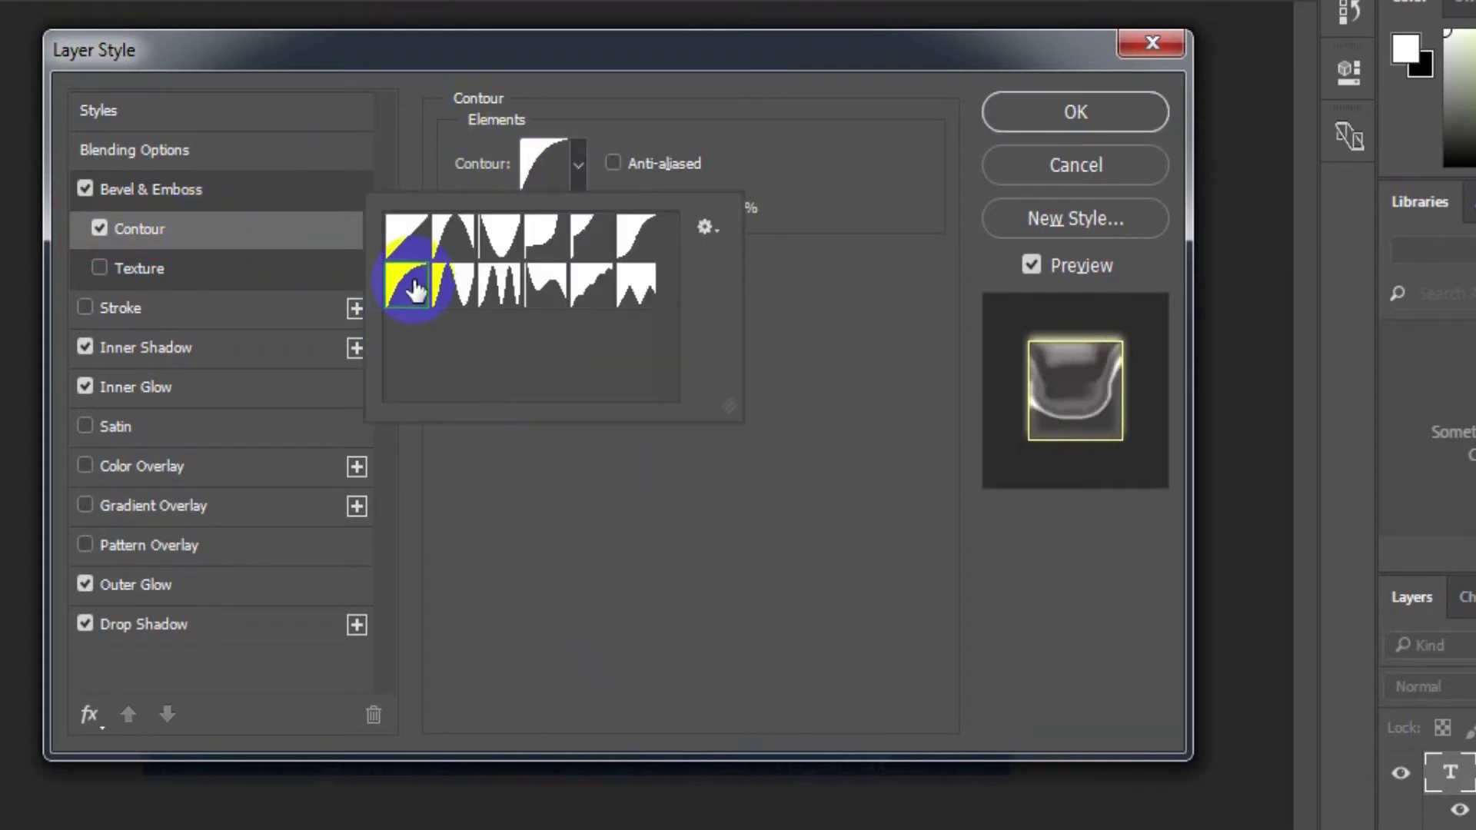
{"action": "left_click", "coordinate": [639, 514]}
{"action": "left_click", "coordinate": [660, 210]}
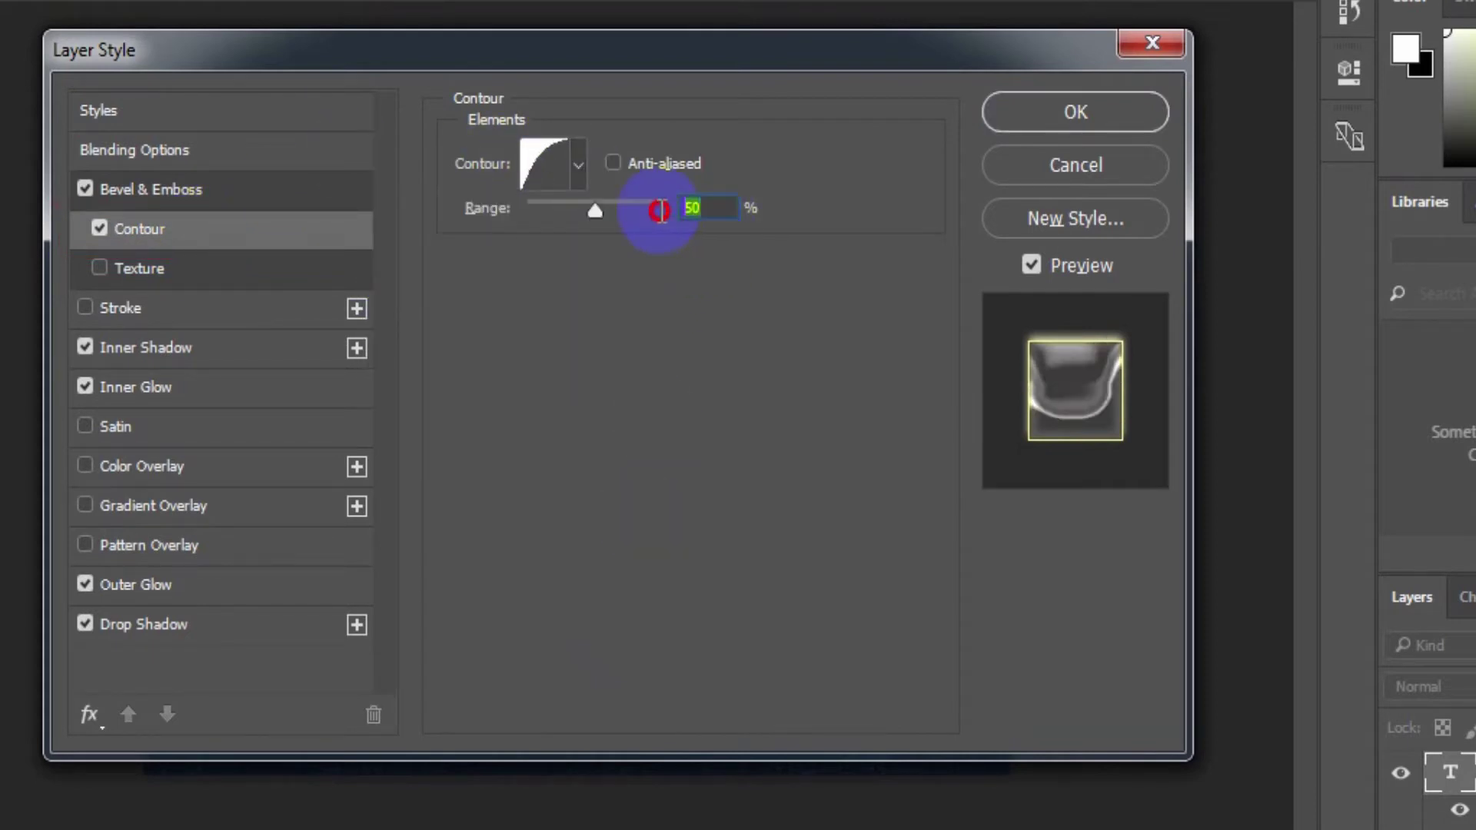
{"action": "type", "text": "59"}
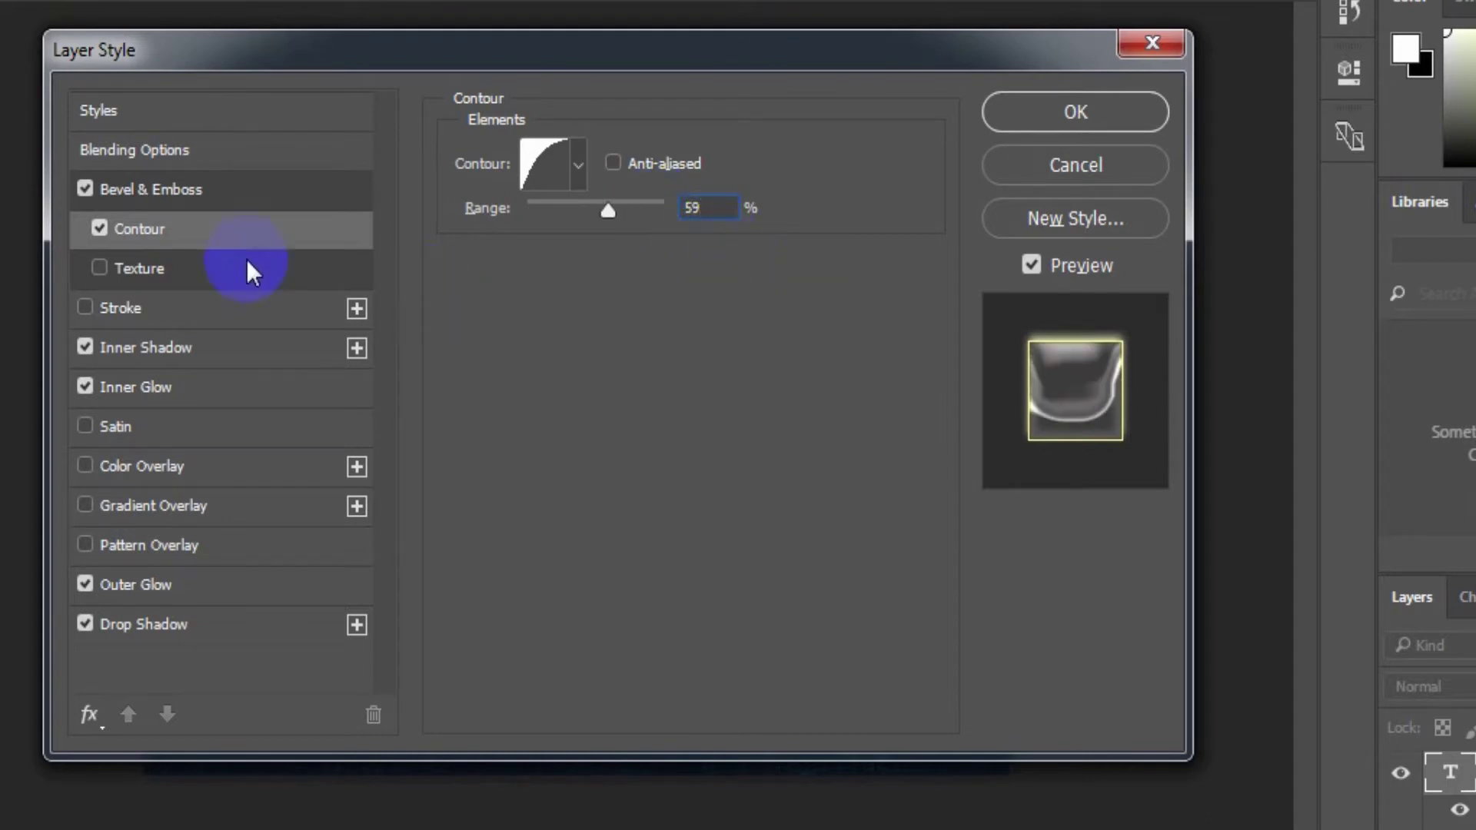
{"action": "left_click", "coordinate": [614, 162]}
- Add a striped texture to the bevel at 50% scale and +10 depth
{"action": "left_click", "coordinate": [247, 267]}
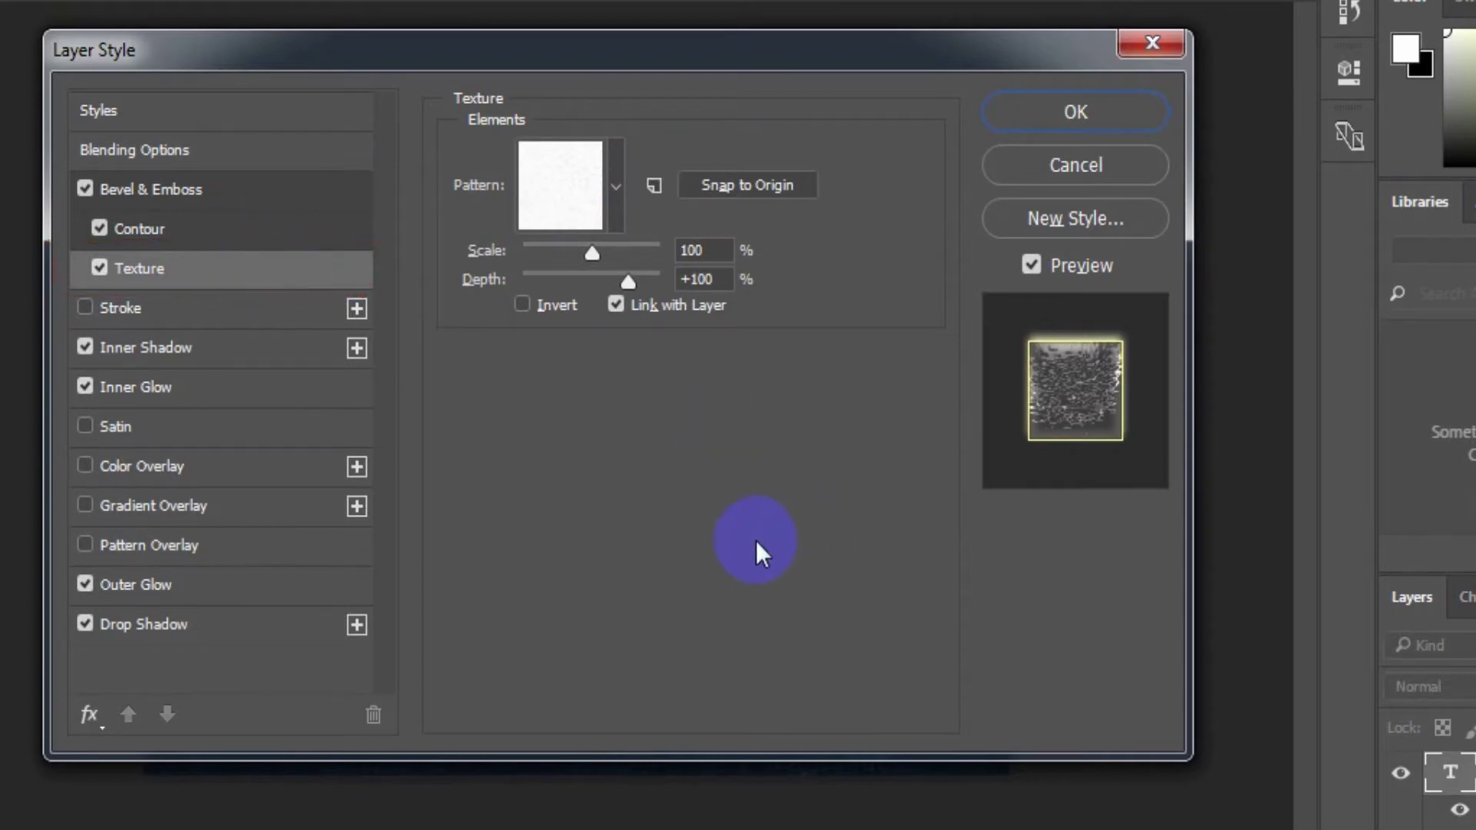
{"action": "left_click", "coordinate": [615, 187]}
{"action": "left_click", "coordinate": [466, 278]}
{"action": "left_click", "coordinate": [511, 285]}
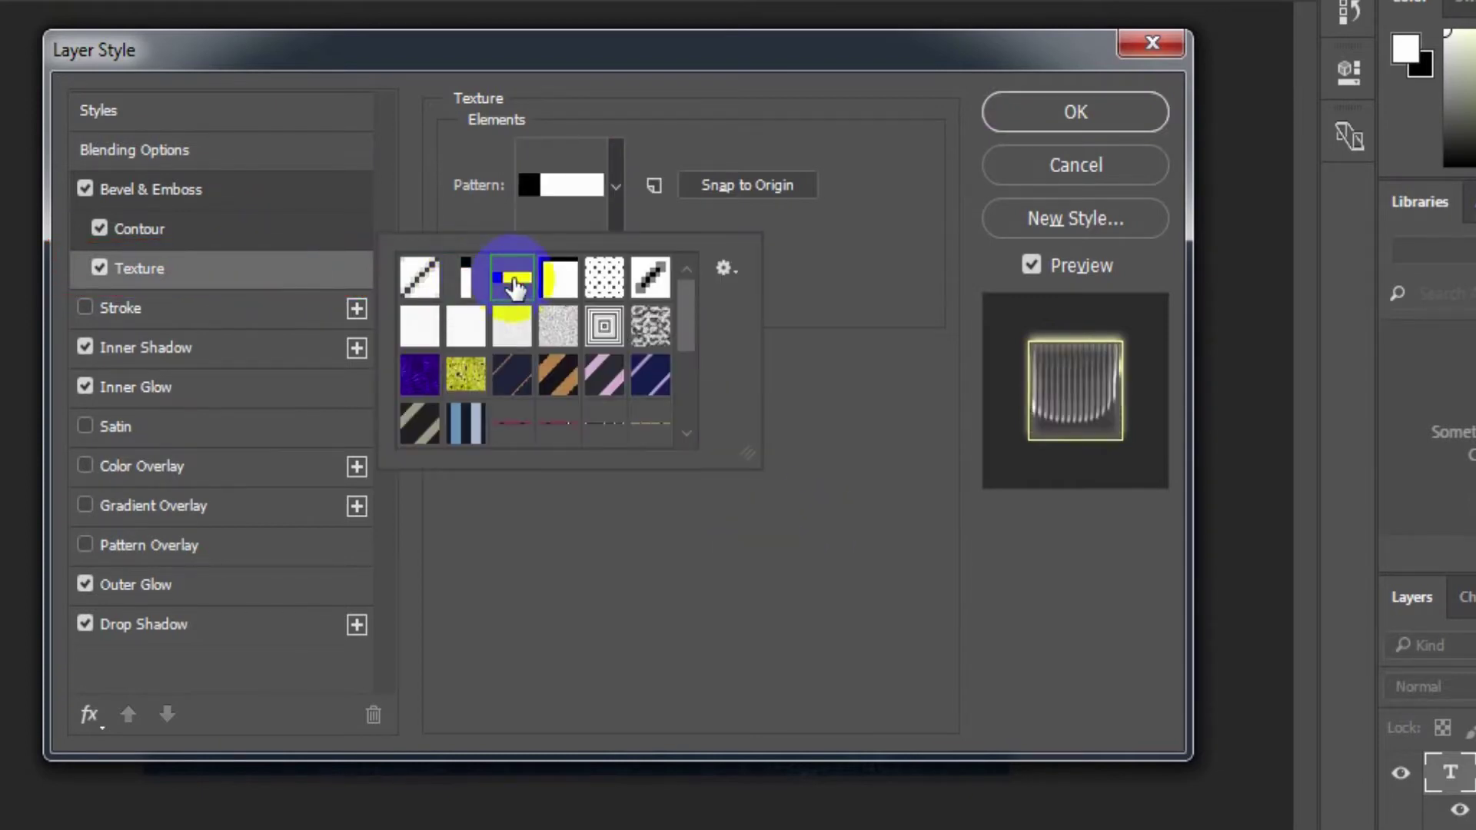
{"action": "left_click", "coordinate": [706, 246]}
{"action": "left_click", "coordinate": [706, 246]}
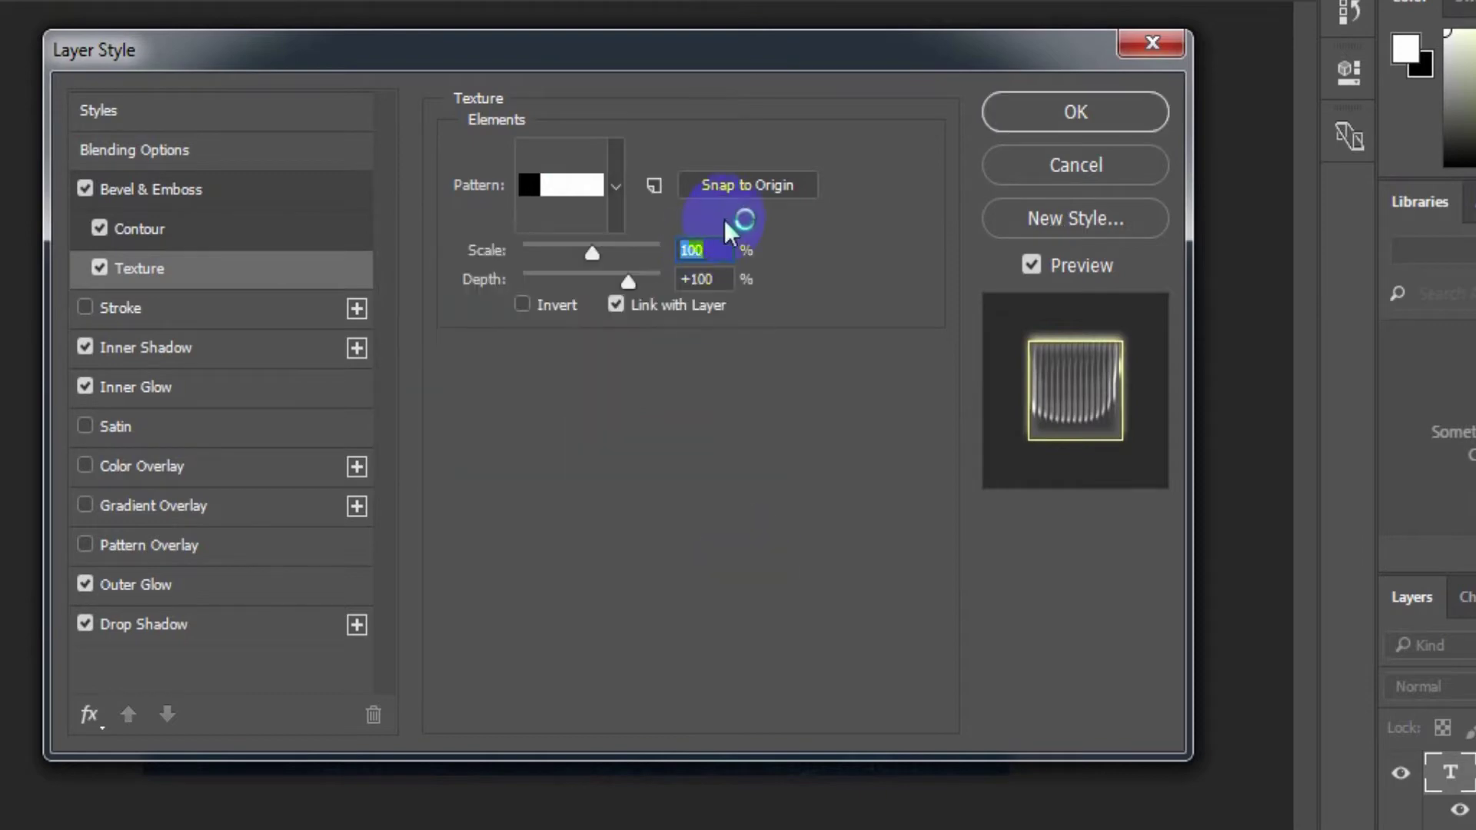
{"action": "type", "text": "50"}
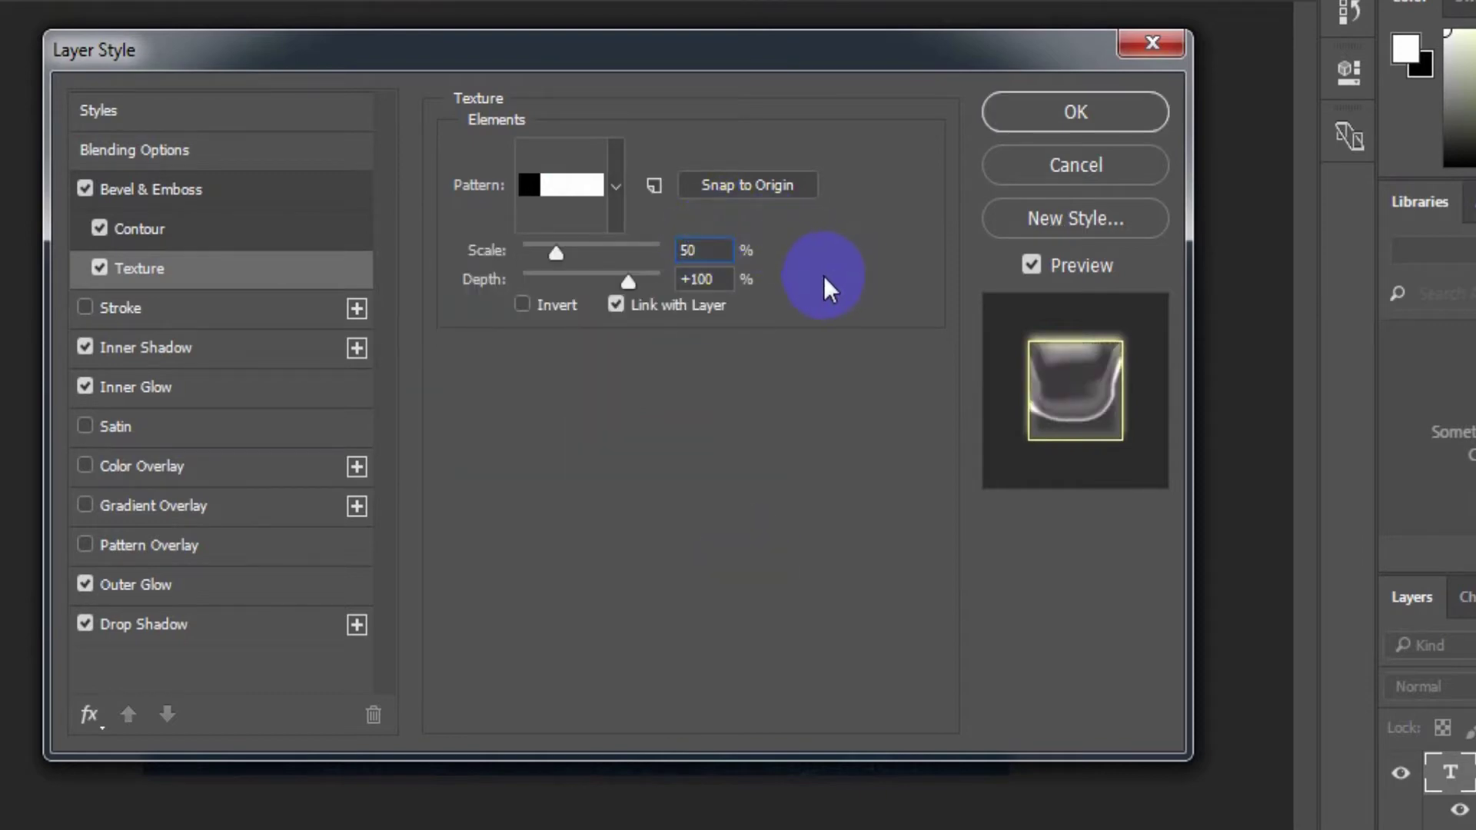
{"action": "left_click", "coordinate": [726, 274]}
{"action": "key", "text": "BackSpace"}
- Add a satin effect with 32% opacity, 16 px distance and 24 px size
{"action": "left_click", "coordinate": [127, 419]}
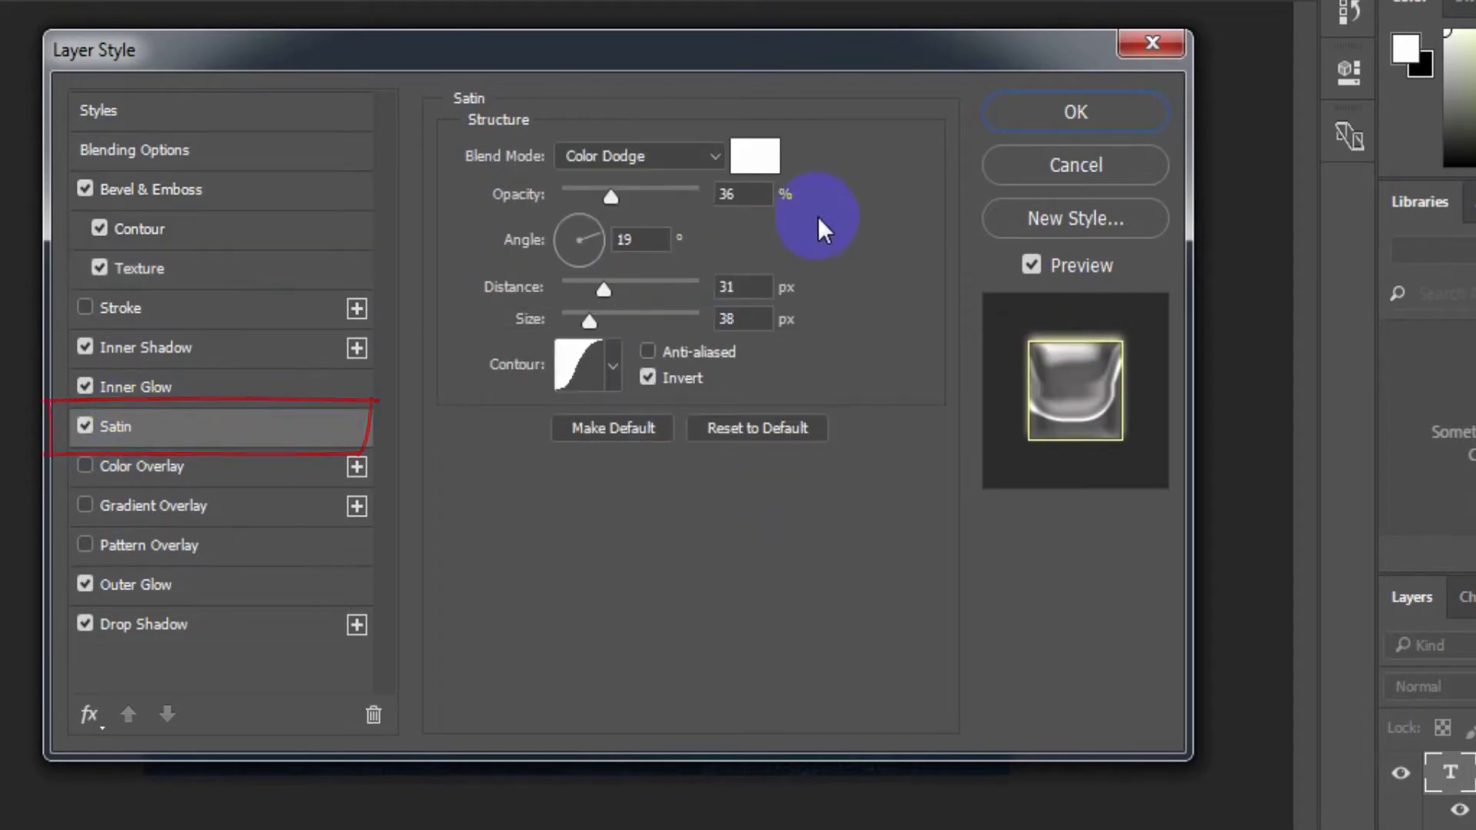
{"action": "left_click", "coordinate": [755, 156]}
{"action": "left_click_drag", "start_coordinate": [755, 156], "coordinate": [765, 508]}
{"action": "left_click", "coordinate": [996, 112]}
{"action": "left_click", "coordinate": [600, 201]}
{"action": "type", "text": "32"}
{"action": "left_click", "coordinate": [638, 234]}
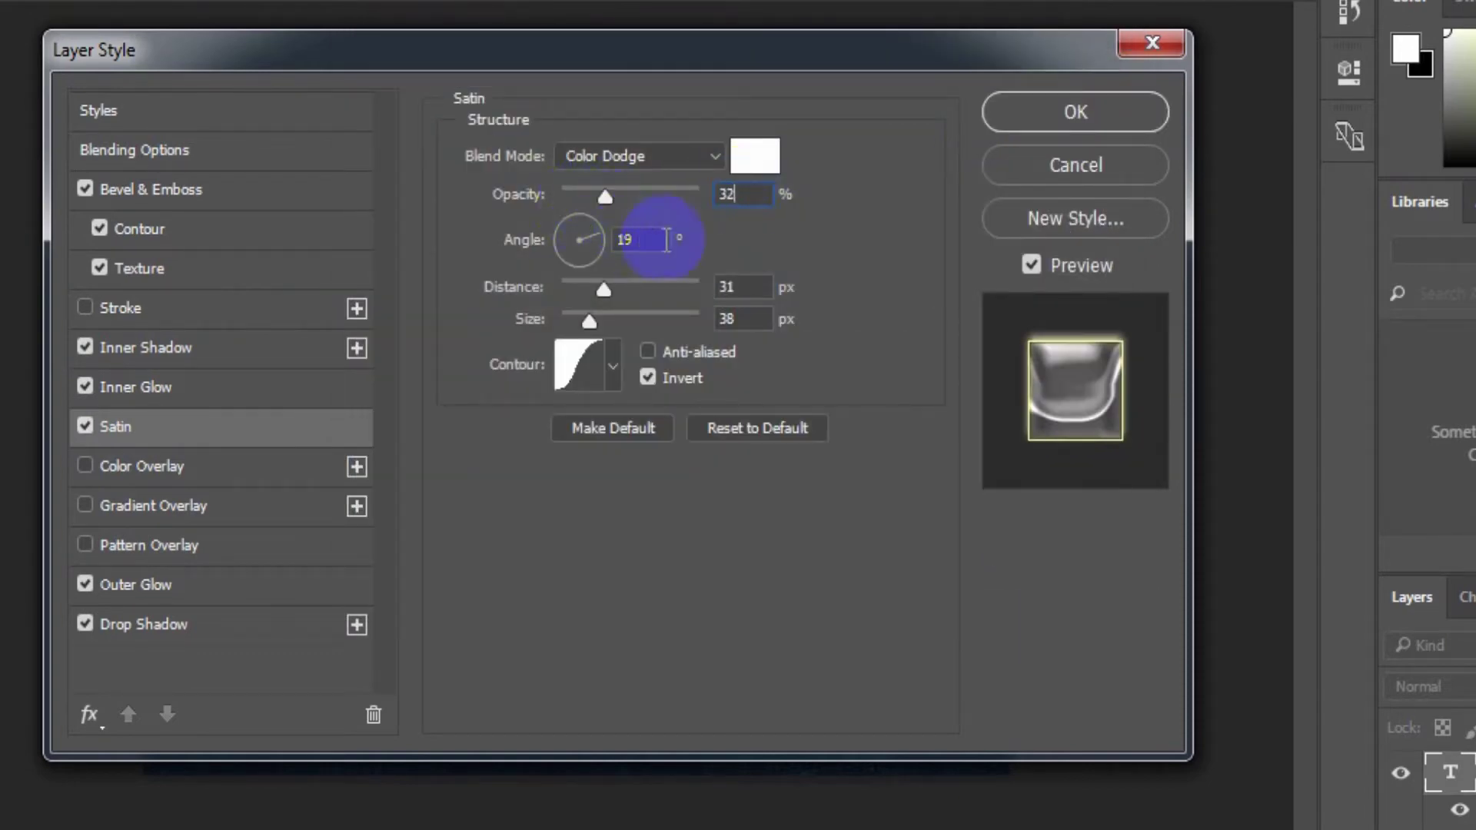
{"action": "left_click", "coordinate": [595, 292]}
{"action": "type", "text": "16"}
{"action": "left_click", "coordinate": [607, 311]}
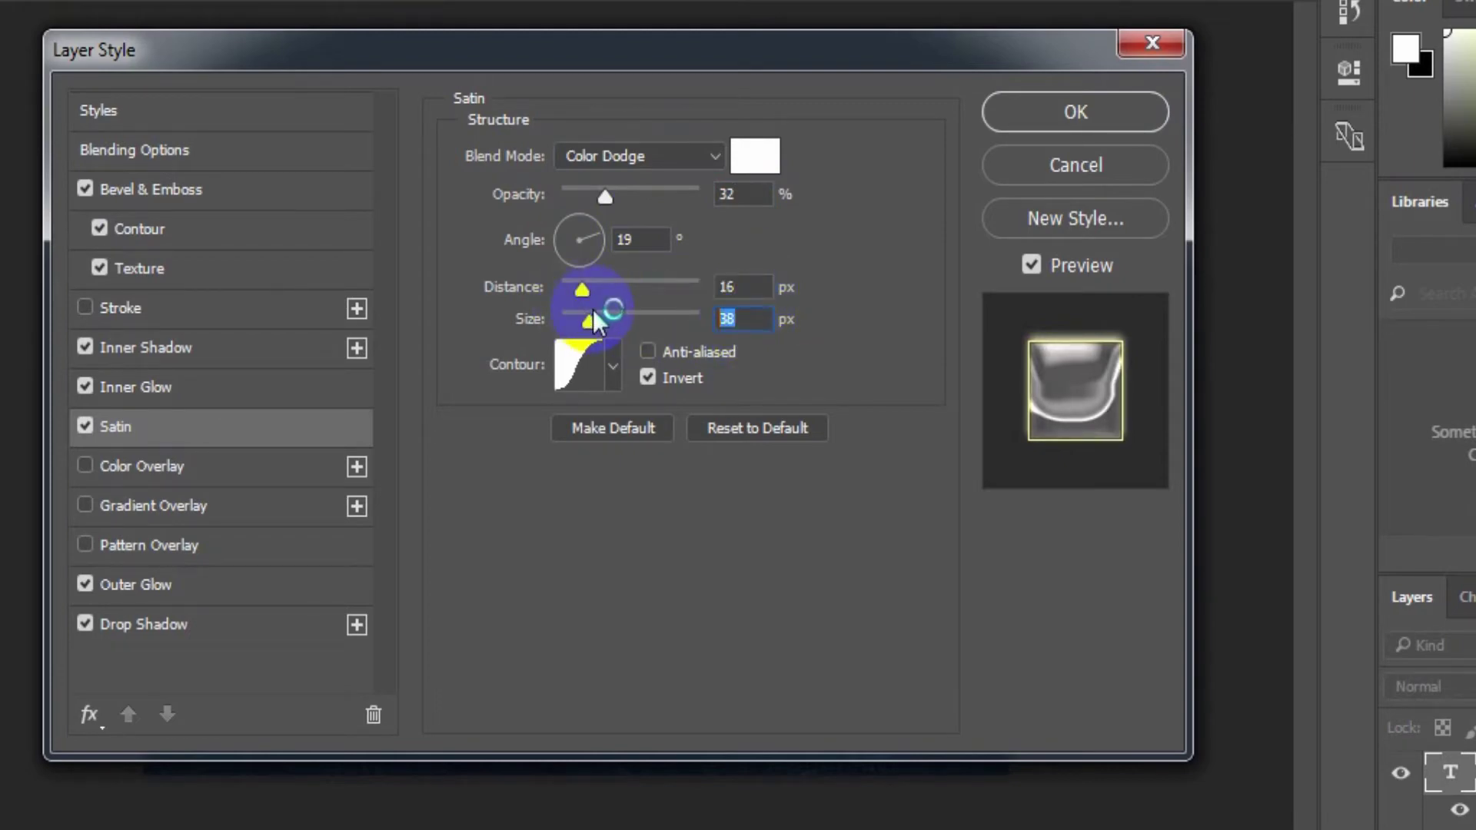
{"action": "type", "text": "24"}
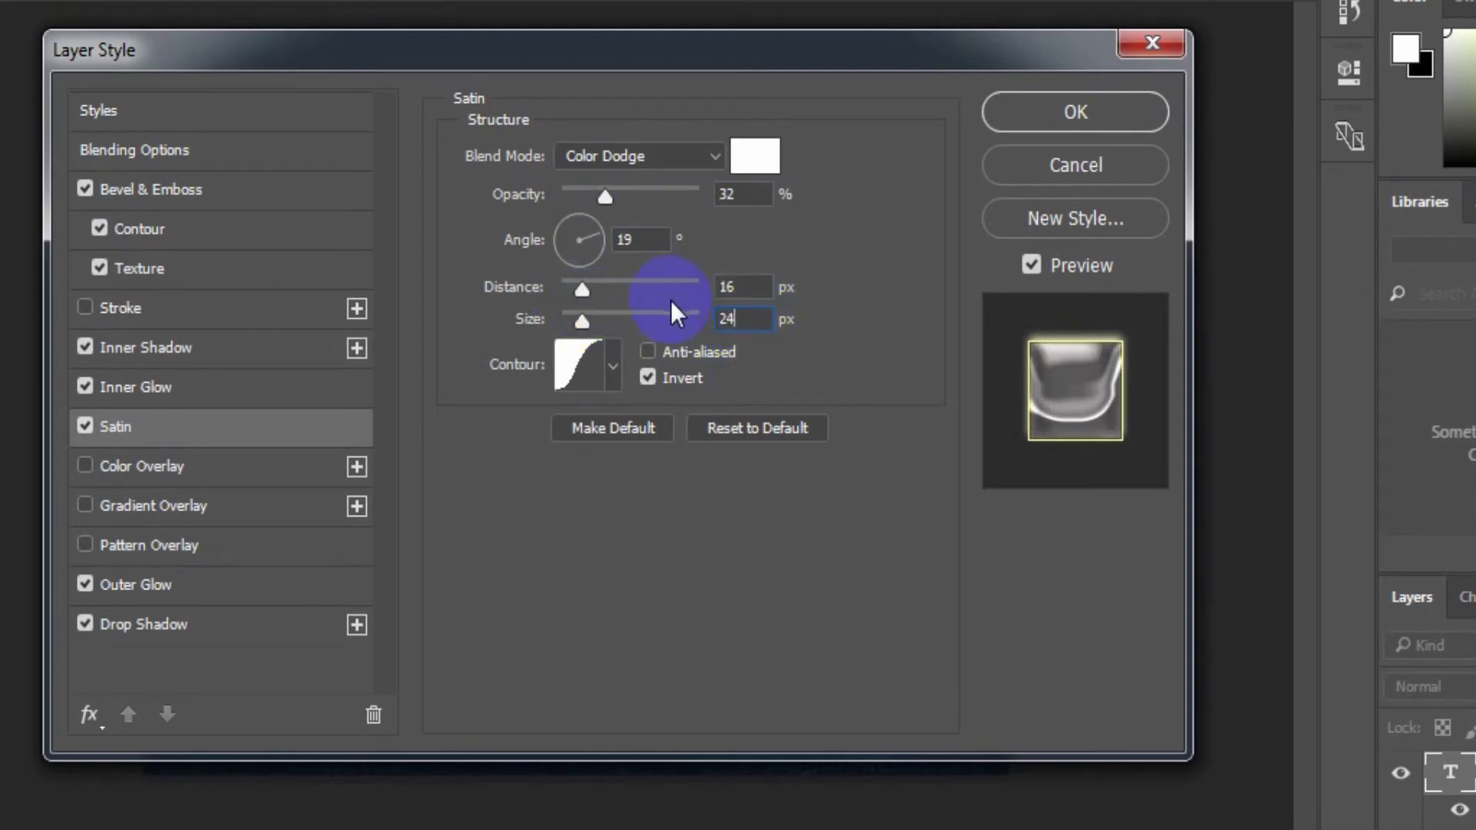
- Add a yellow #bba428 colour overlay to the text
{"action": "left_click", "coordinate": [130, 464]}
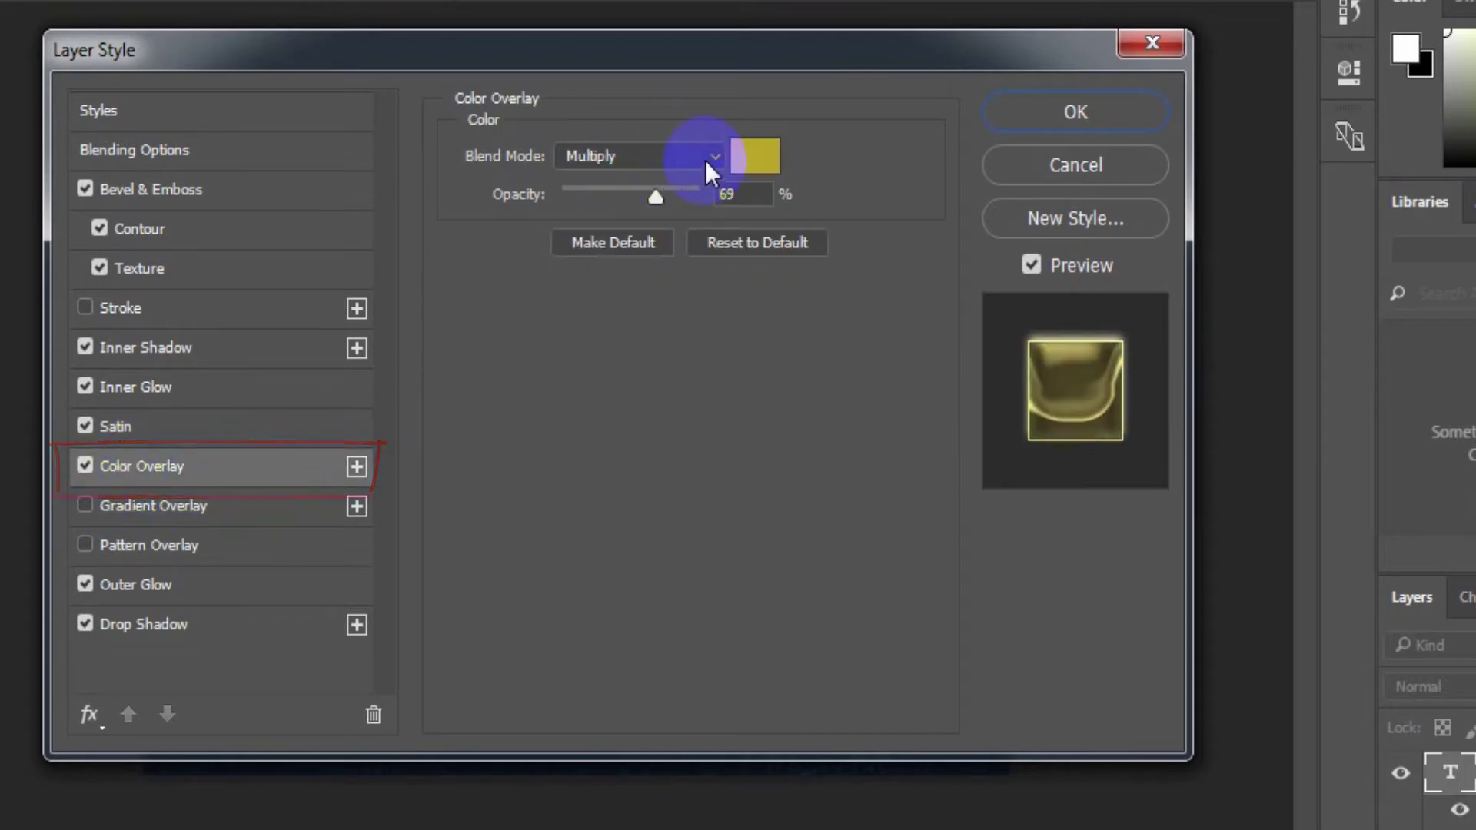
{"action": "left_click", "coordinate": [755, 156]}
{"action": "type", "text": "bba428"}
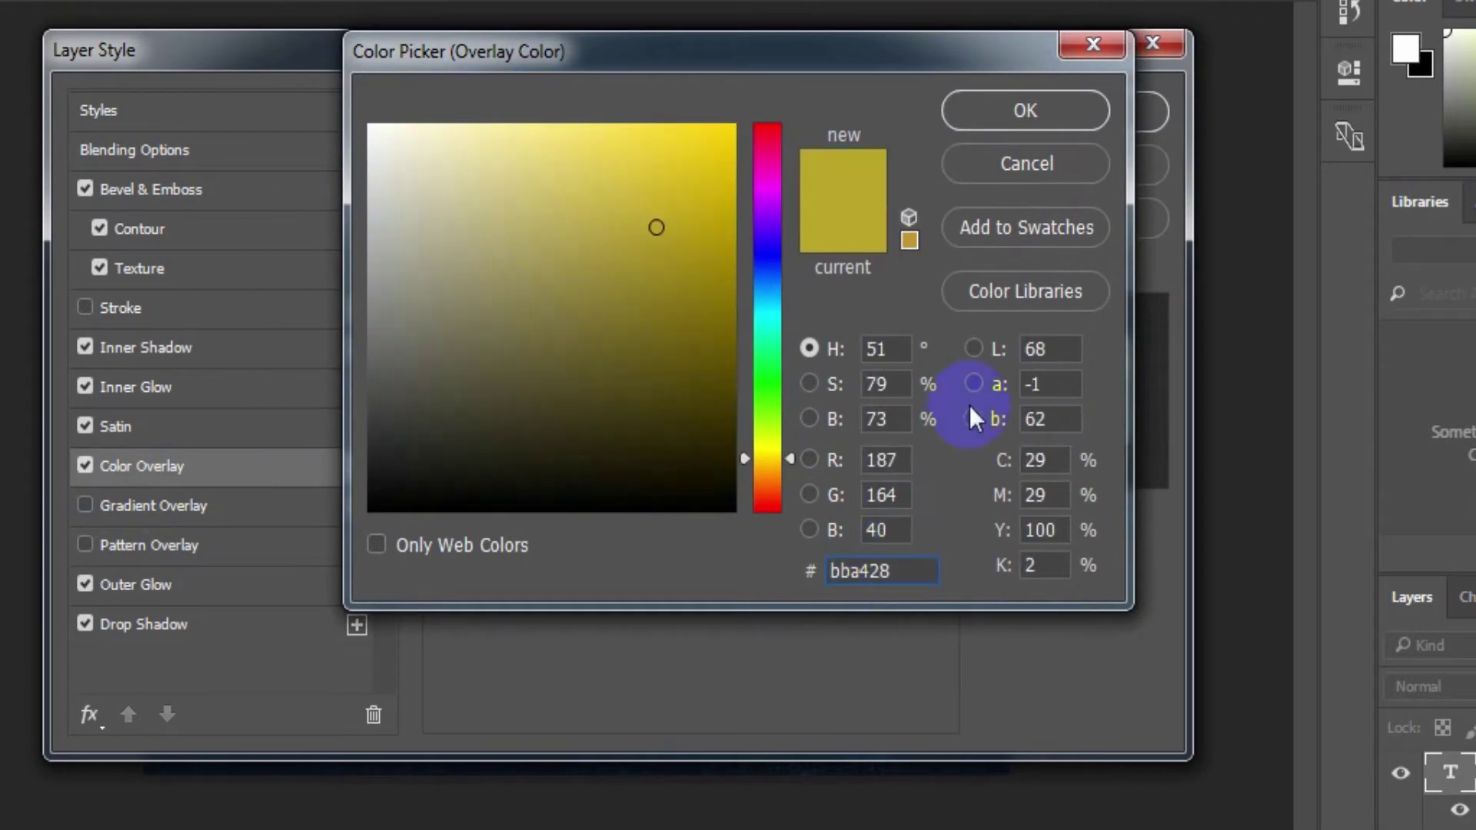
{"action": "left_click", "coordinate": [1000, 116]}
- Turn on Gradient Overlay for GOLD in Color Burn mode at 9% opacity
{"action": "left_click", "coordinate": [182, 509]}
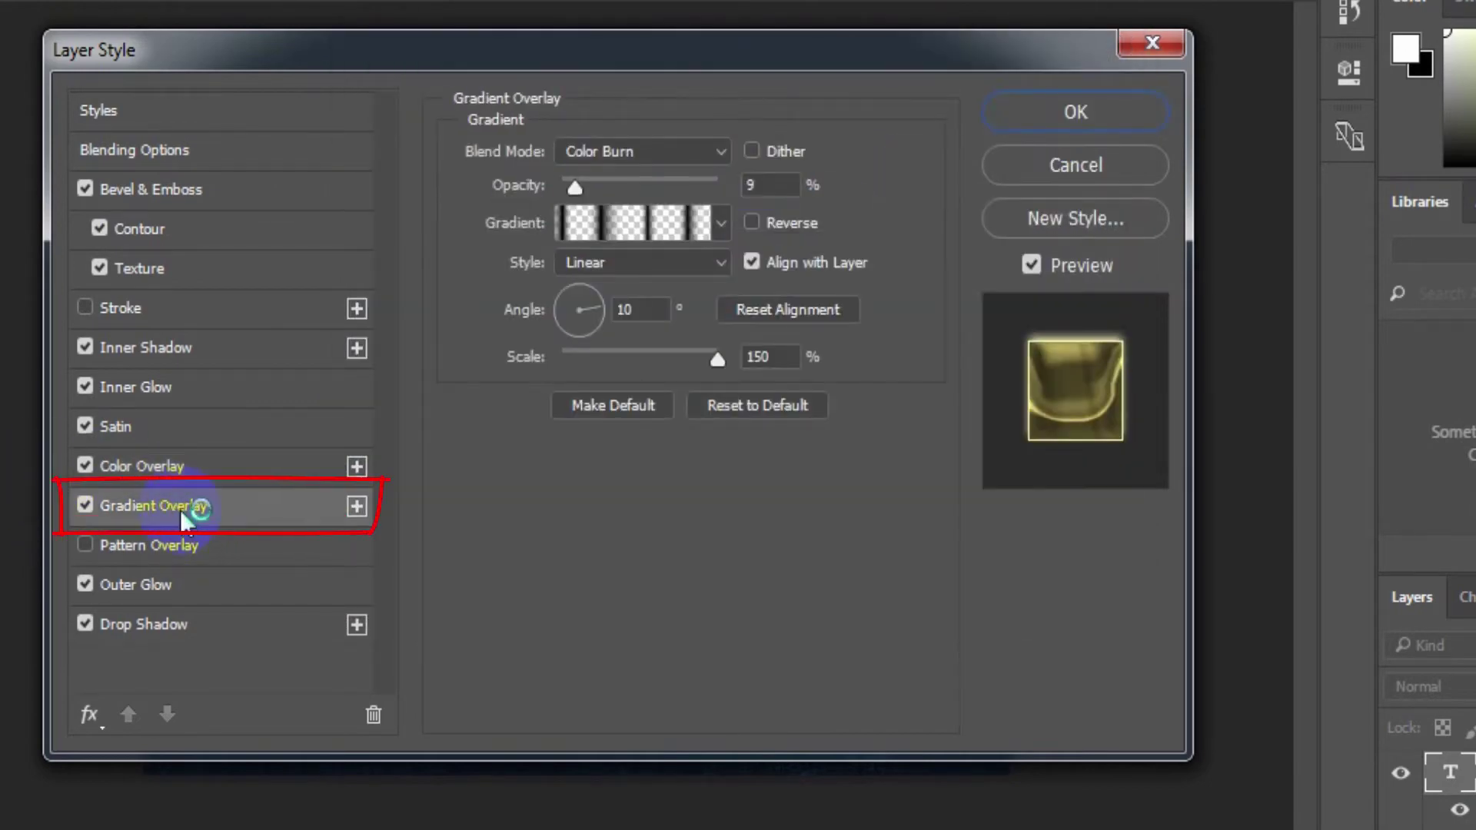
{"action": "left_click", "coordinate": [643, 157]}
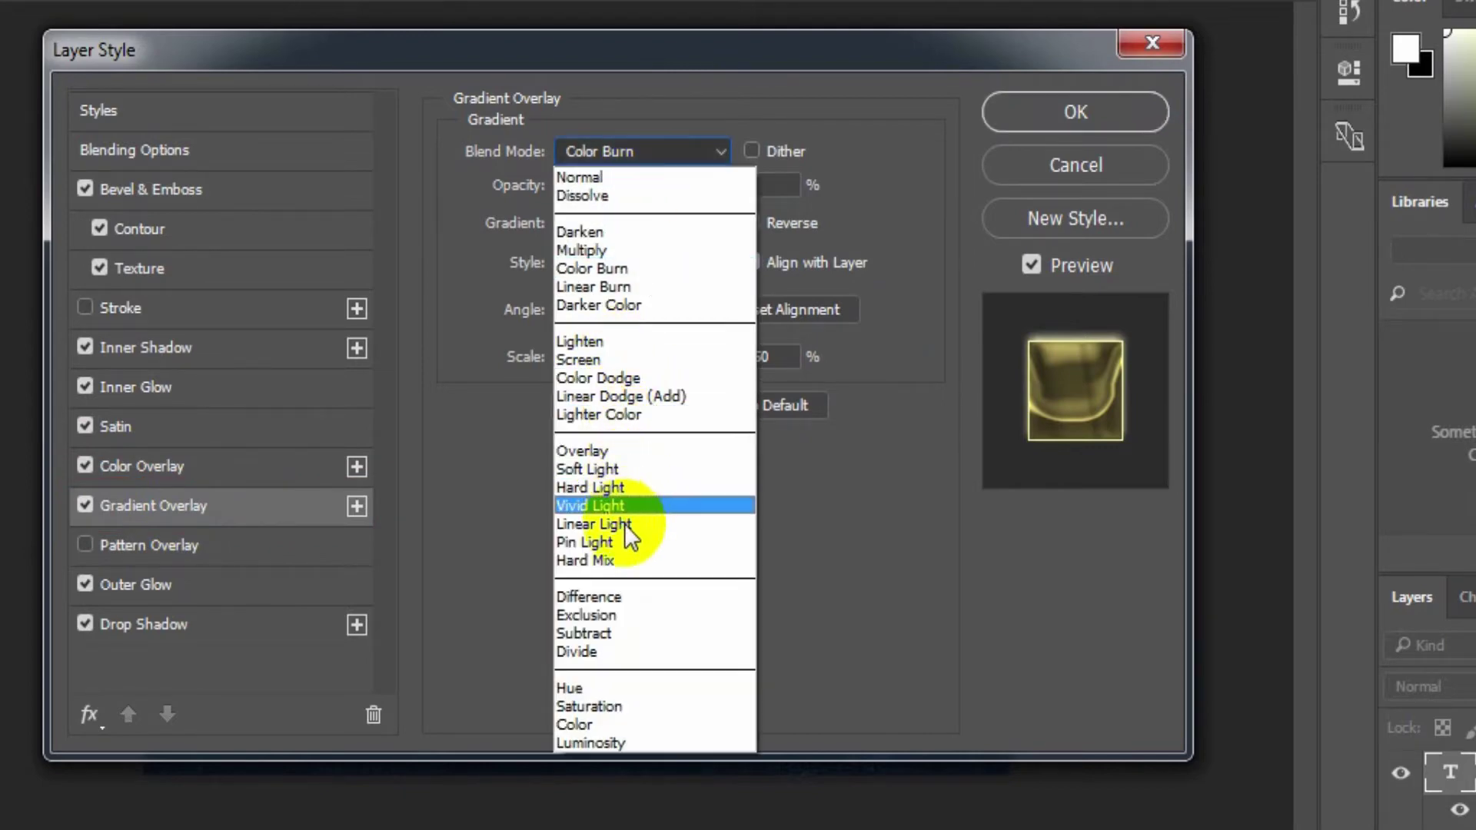
{"action": "left_click", "coordinate": [611, 271]}
{"action": "left_click", "coordinate": [780, 185]}
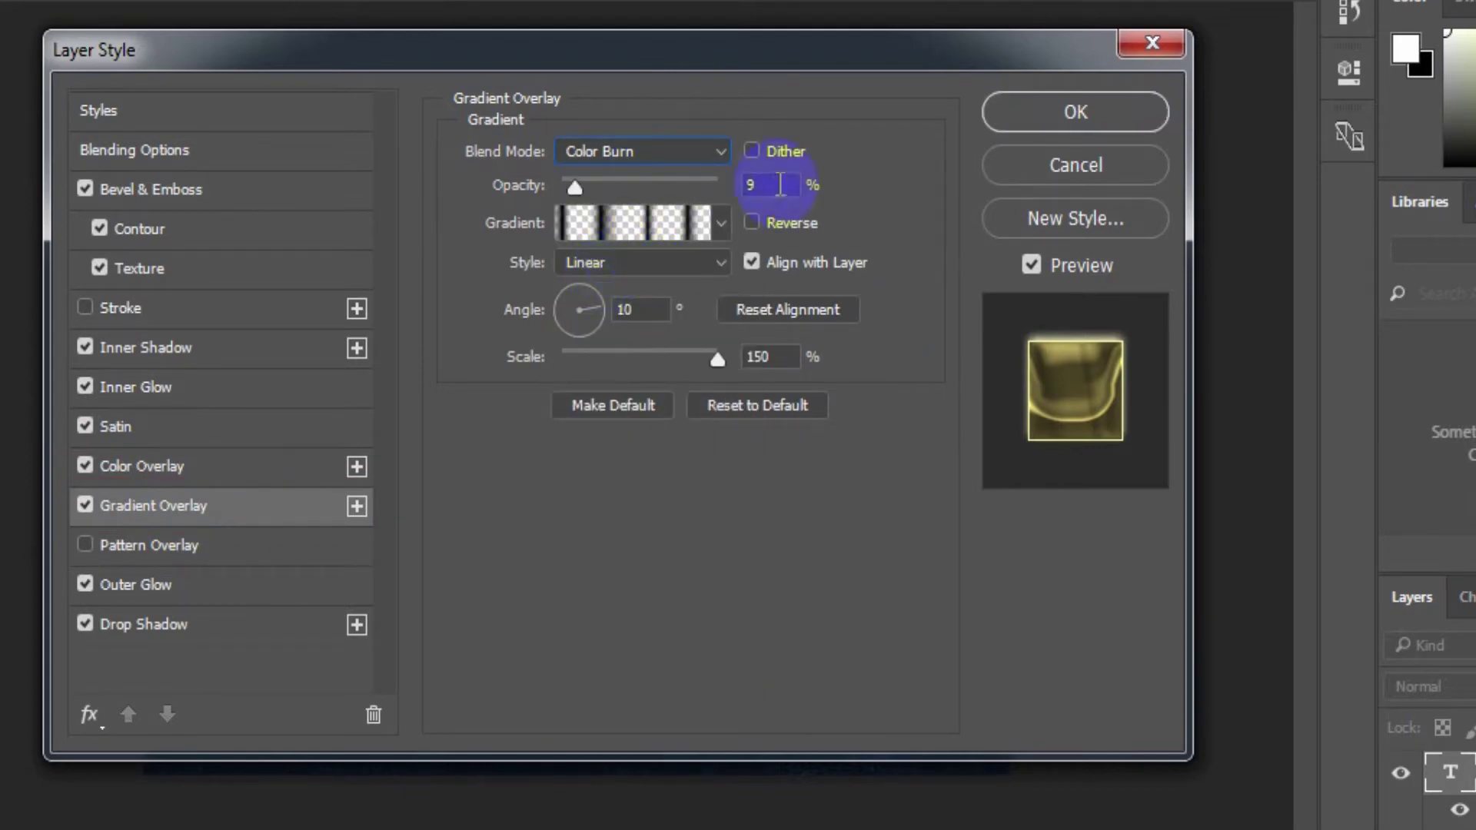
- In the Gradient Editor, set the opacity stops from location 5 to 93 to 0%
{"action": "left_click", "coordinate": [619, 222]}
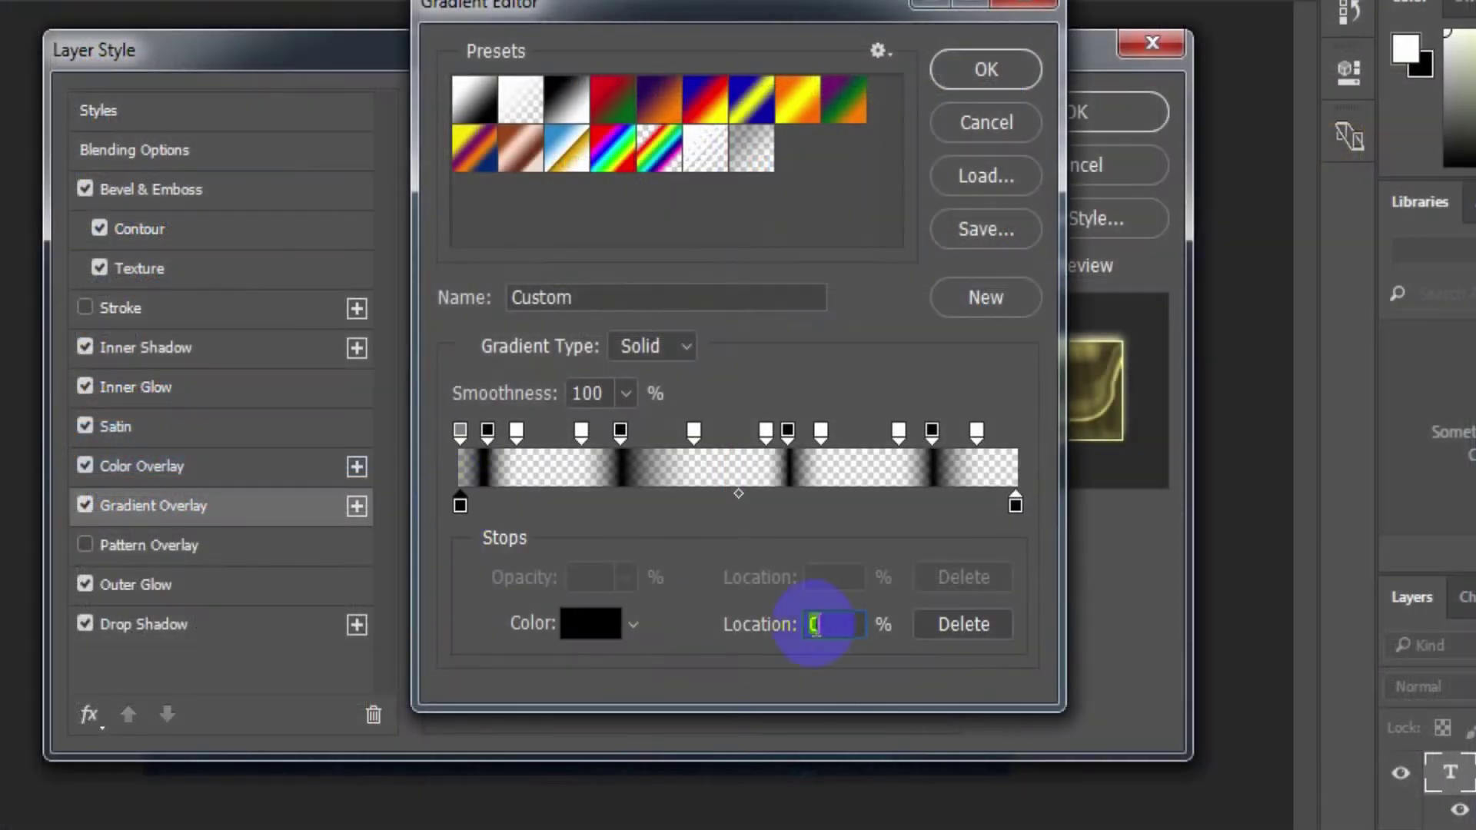
{"action": "left_click", "coordinate": [488, 432]}
{"action": "left_click", "coordinate": [517, 432]}
{"action": "type", "text": "0"}
{"action": "left_click", "coordinate": [581, 432]}
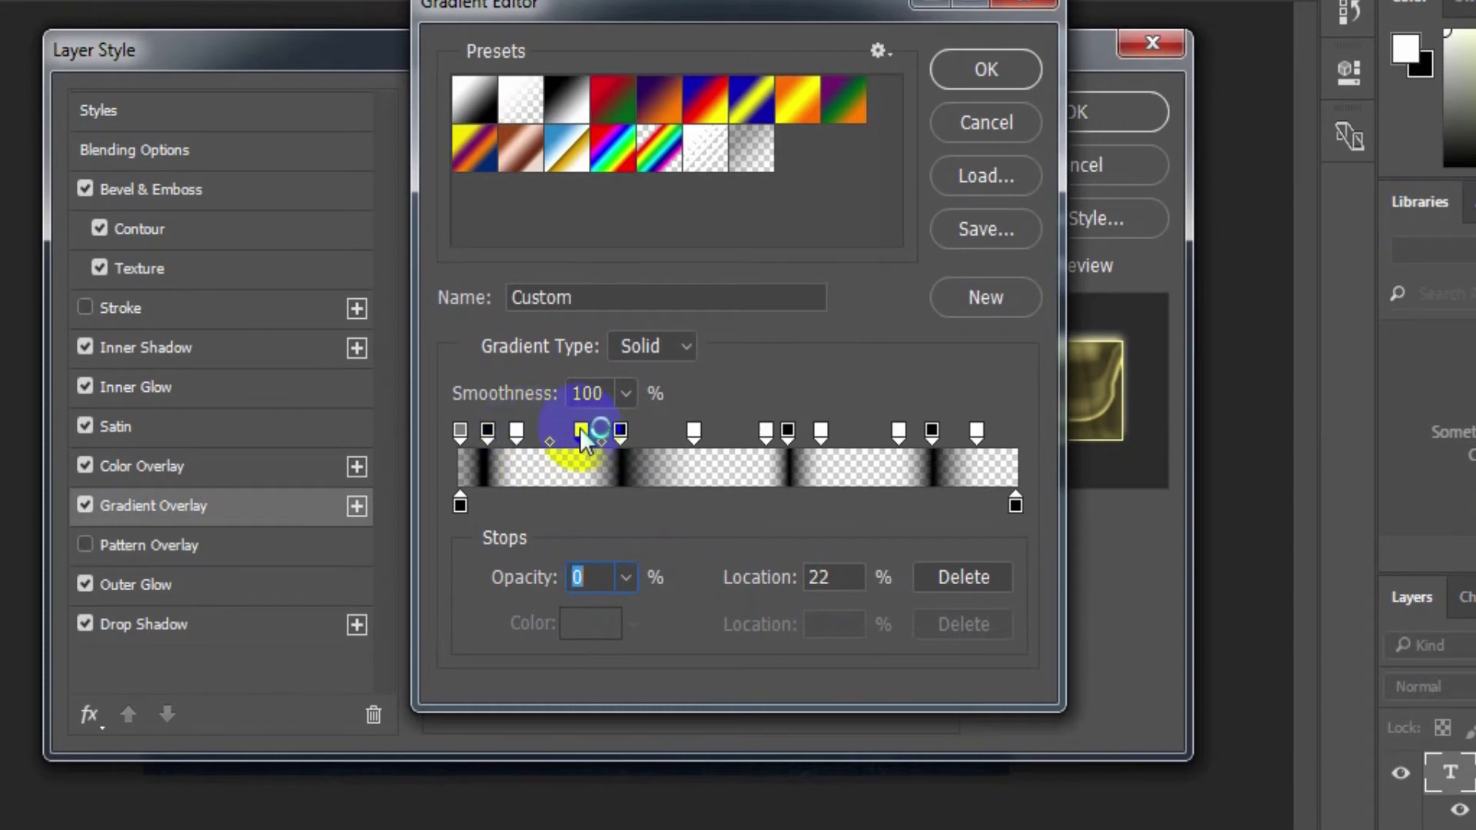
{"action": "left_click", "coordinate": [620, 433]}
{"action": "left_click", "coordinate": [693, 432]}
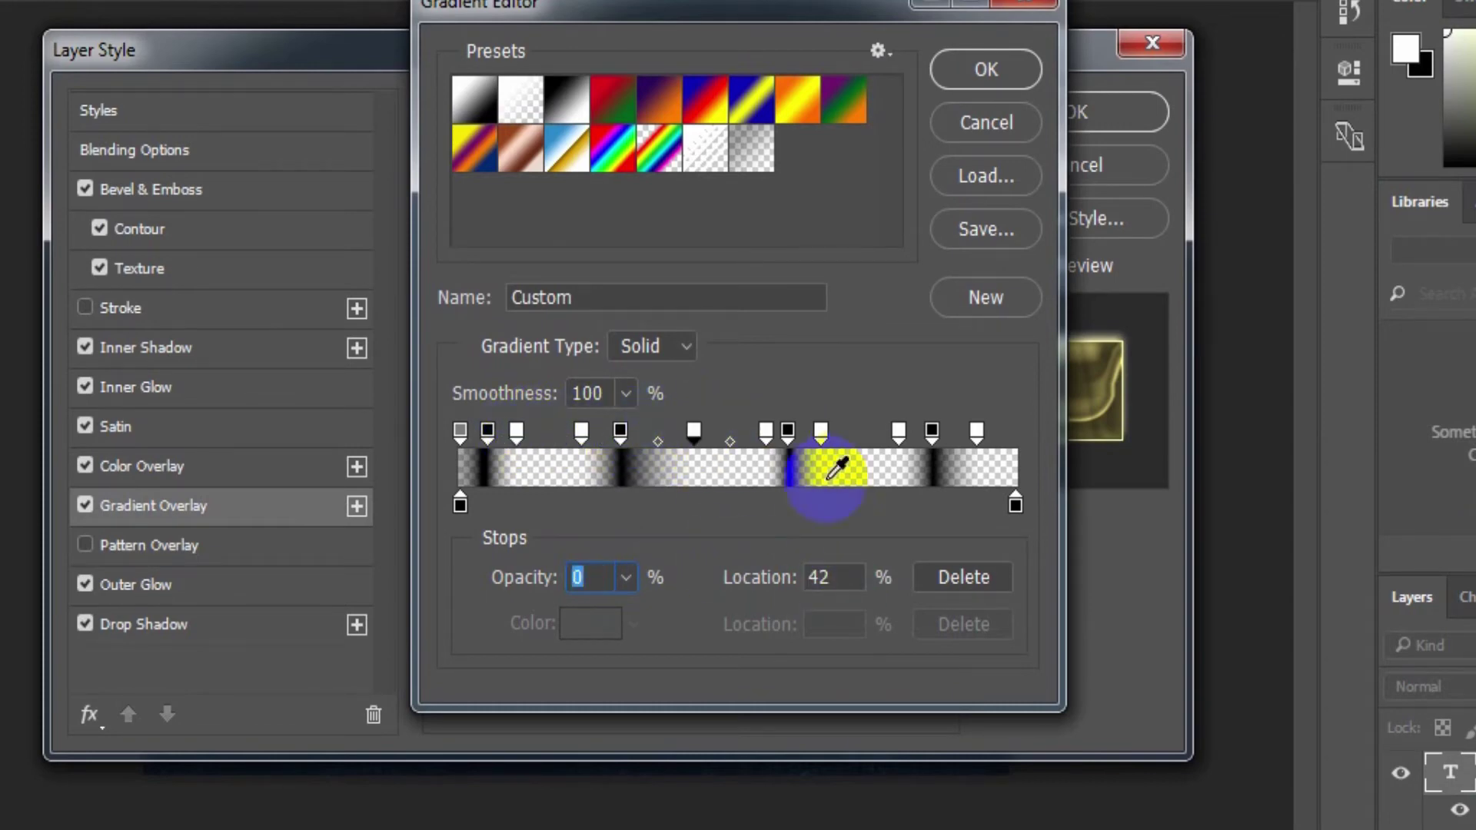
{"action": "left_click", "coordinate": [766, 432]}
{"action": "left_click", "coordinate": [788, 432]}
{"action": "left_click", "coordinate": [821, 432]}
{"action": "type", "text": "0"}
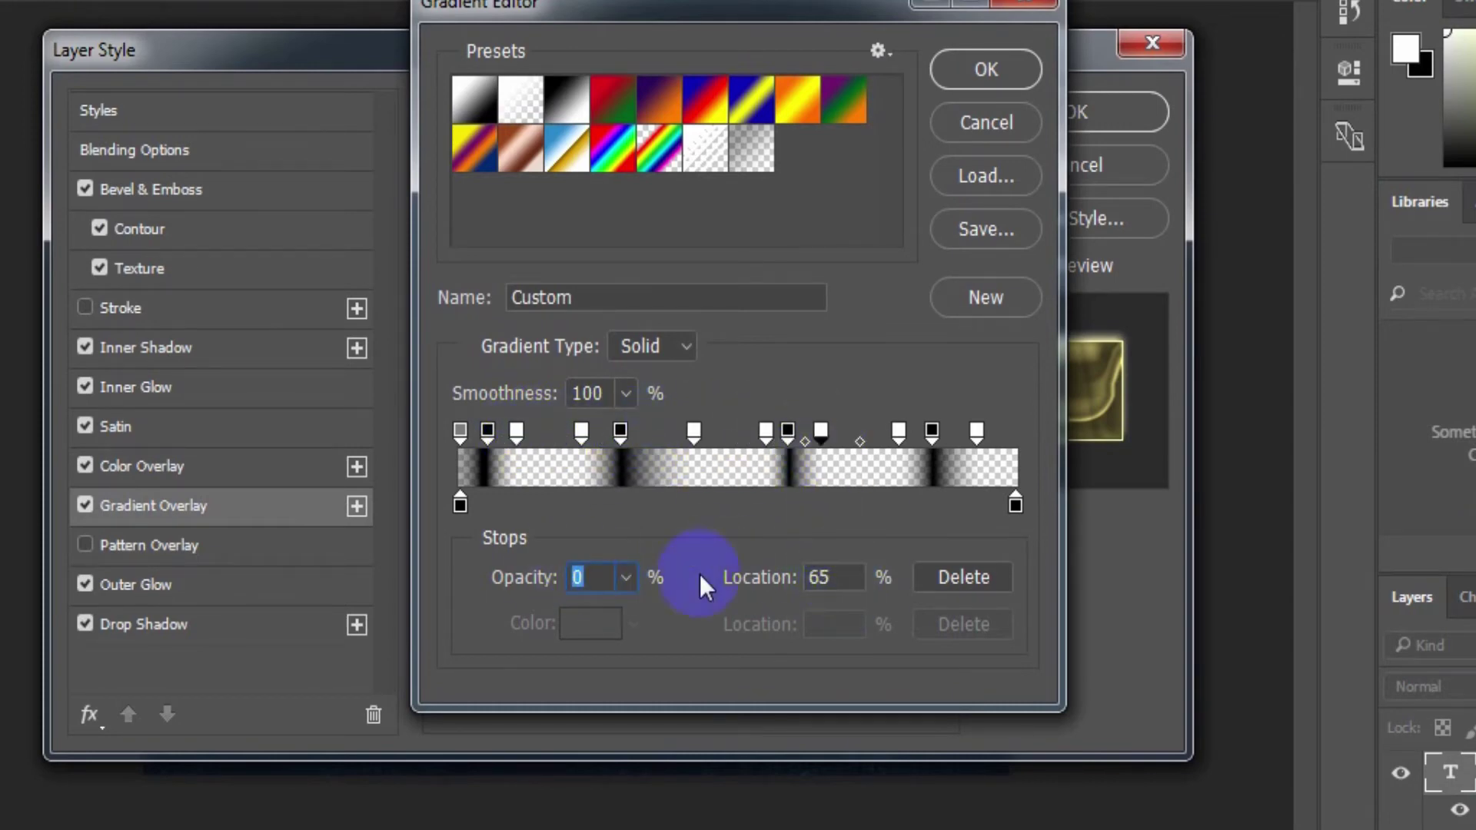
{"action": "left_click", "coordinate": [898, 432]}
{"action": "left_click", "coordinate": [932, 432]}
{"action": "left_click", "coordinate": [976, 433]}
- Make the gradient's end colour stops black
{"action": "left_click", "coordinate": [1015, 505]}
{"action": "left_click", "coordinate": [604, 624]}
{"action": "type", "text": "00000"}
{"action": "left_click", "coordinate": [1046, 123]}
{"action": "left_click", "coordinate": [487, 432]}
{"action": "left_click", "coordinate": [460, 504]}
{"action": "left_click", "coordinate": [487, 431]}
{"action": "double_click", "coordinate": [460, 505]}
{"action": "key", "text": "Return"}
- Check the opacity stops at 29 and 59, then accept the edited gradient
{"action": "left_click", "coordinate": [621, 431]}
{"action": "left_click", "coordinate": [787, 431]}
{"action": "left_click", "coordinate": [841, 582]}
{"action": "left_click", "coordinate": [980, 68]}
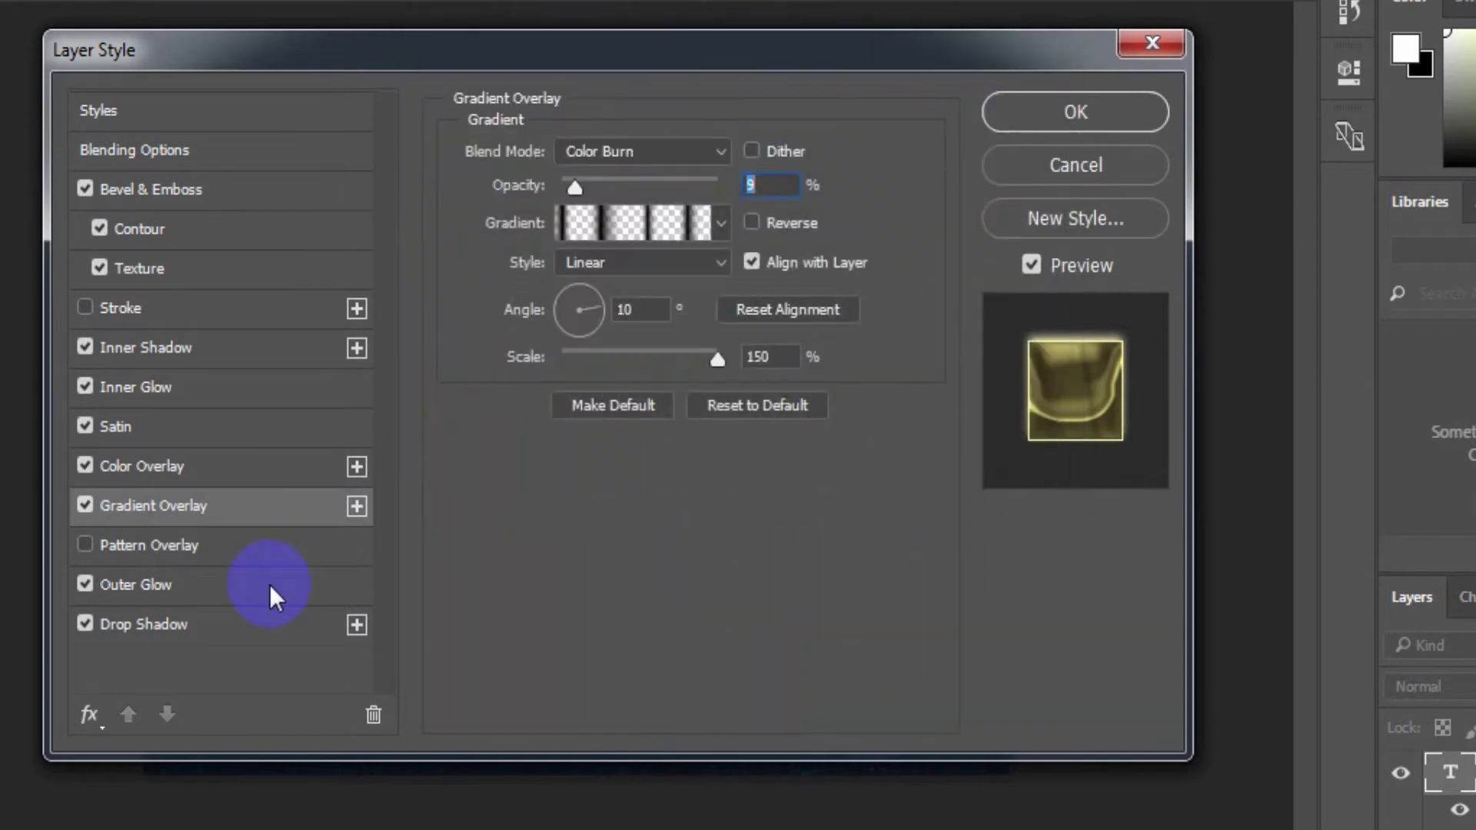
- Add a metallic Pattern Overlay to GOLD and apply all the layer styles
{"action": "left_click", "coordinate": [201, 547]}
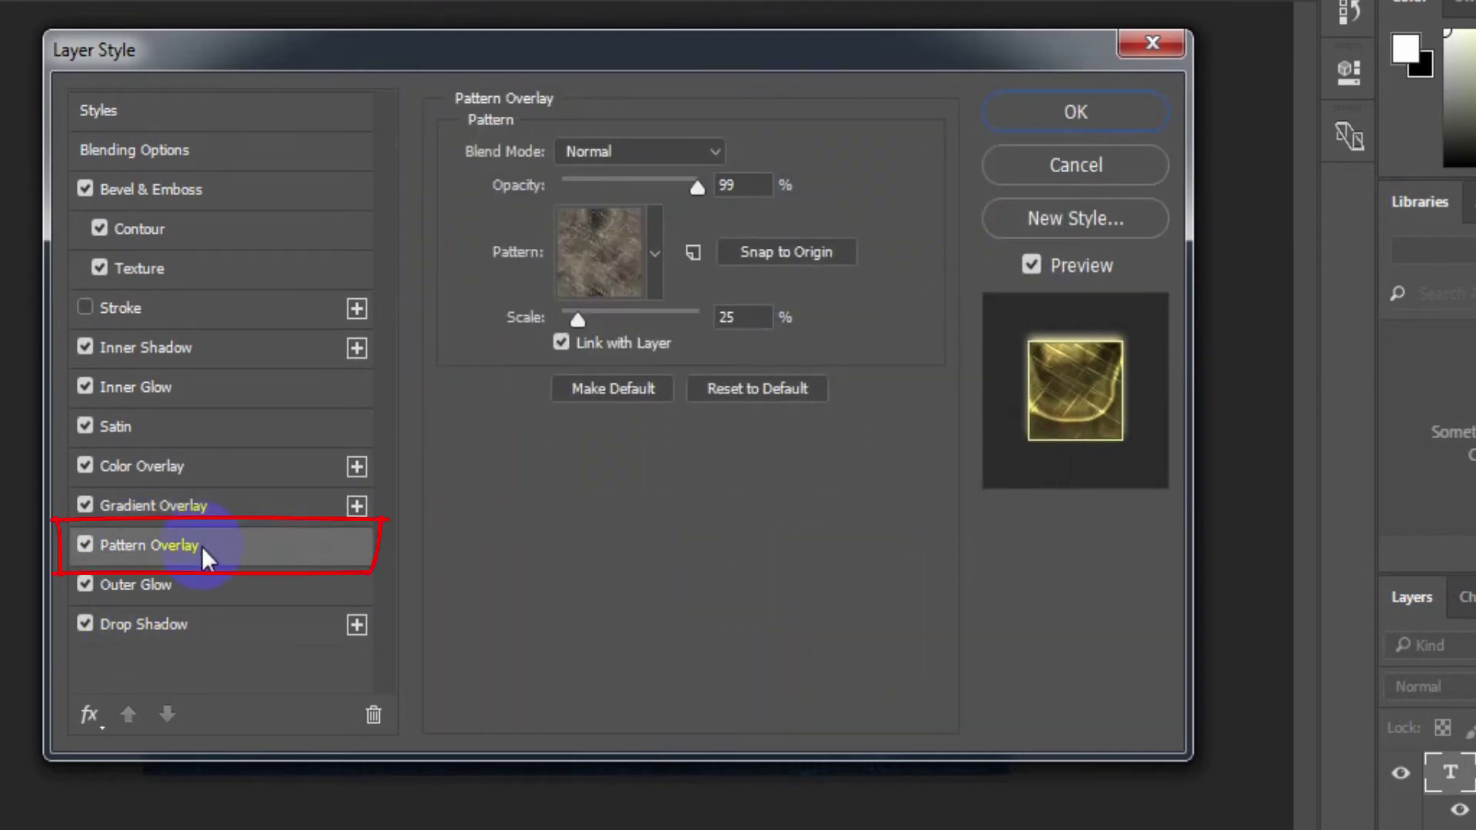
{"action": "left_click", "coordinate": [656, 253]}
{"action": "scroll", "coordinate": [665, 461], "scroll_direction": "down", "scroll_amount": 3}
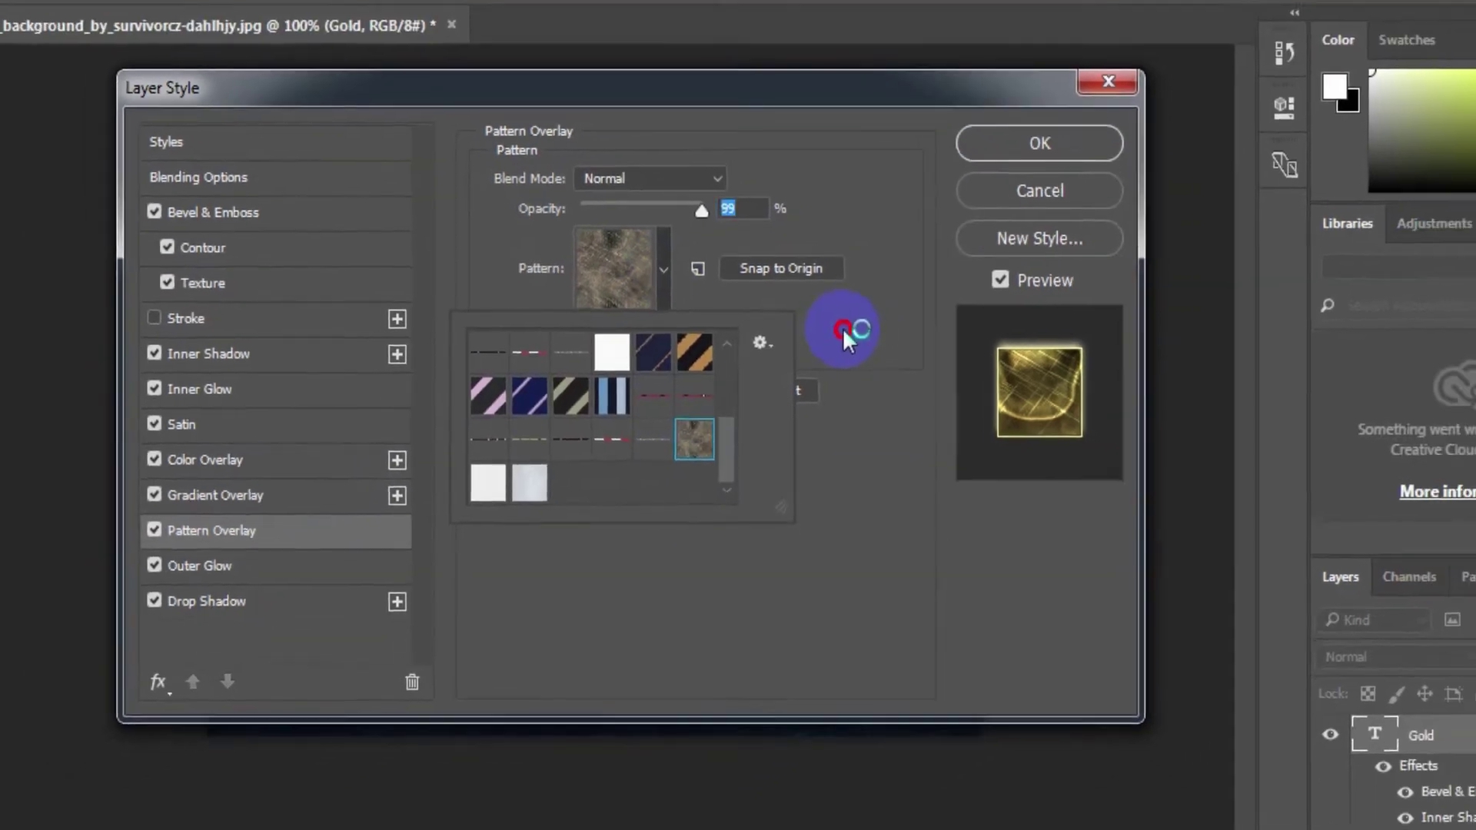
{"action": "left_click", "coordinate": [827, 330]}
{"action": "left_click", "coordinate": [1076, 123]}
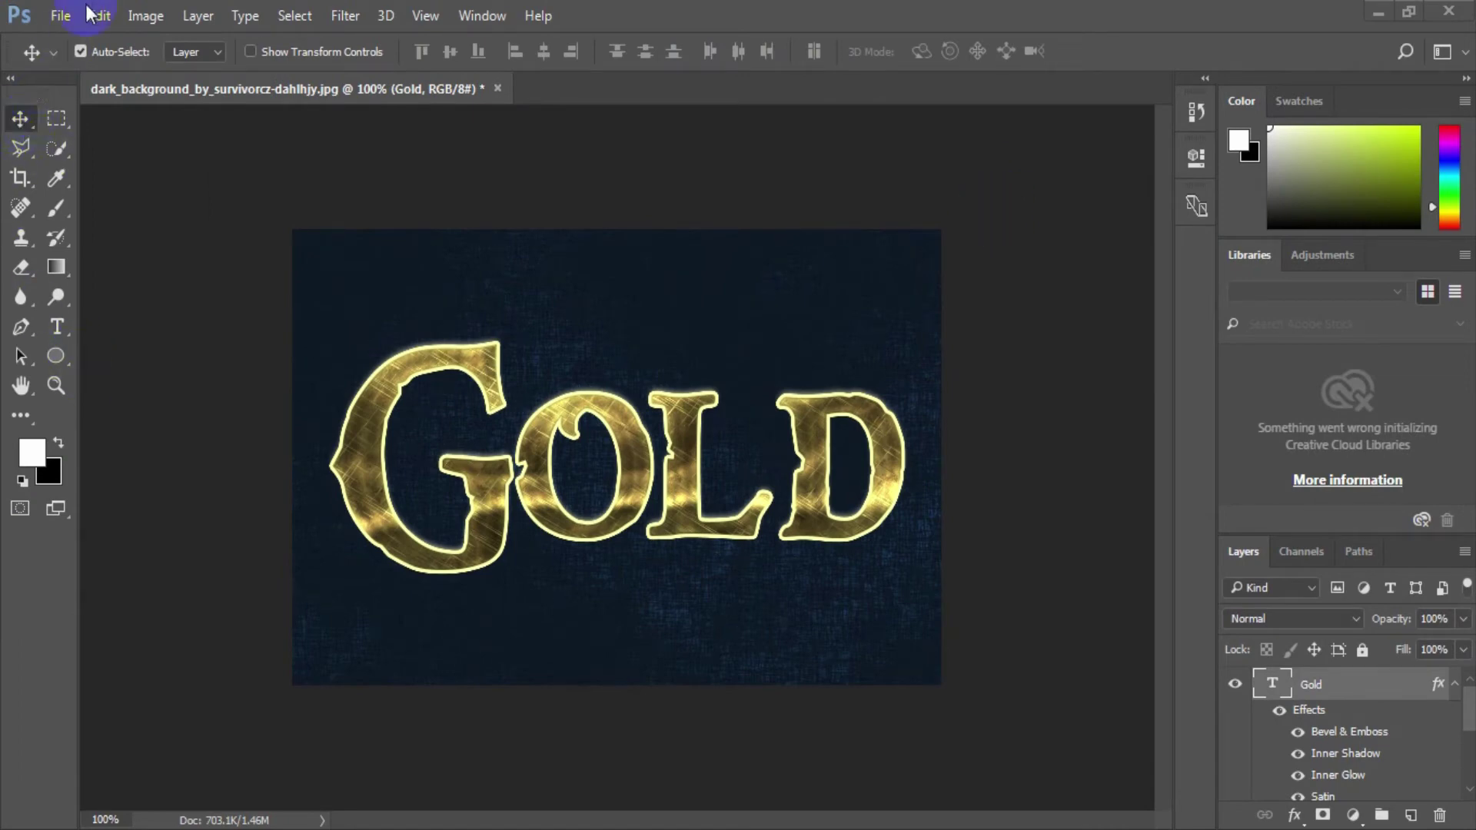
- Lower the Gold layer's opacity to 98%
{"action": "key", "text": "9"}
{"action": "key", "text": "8"}
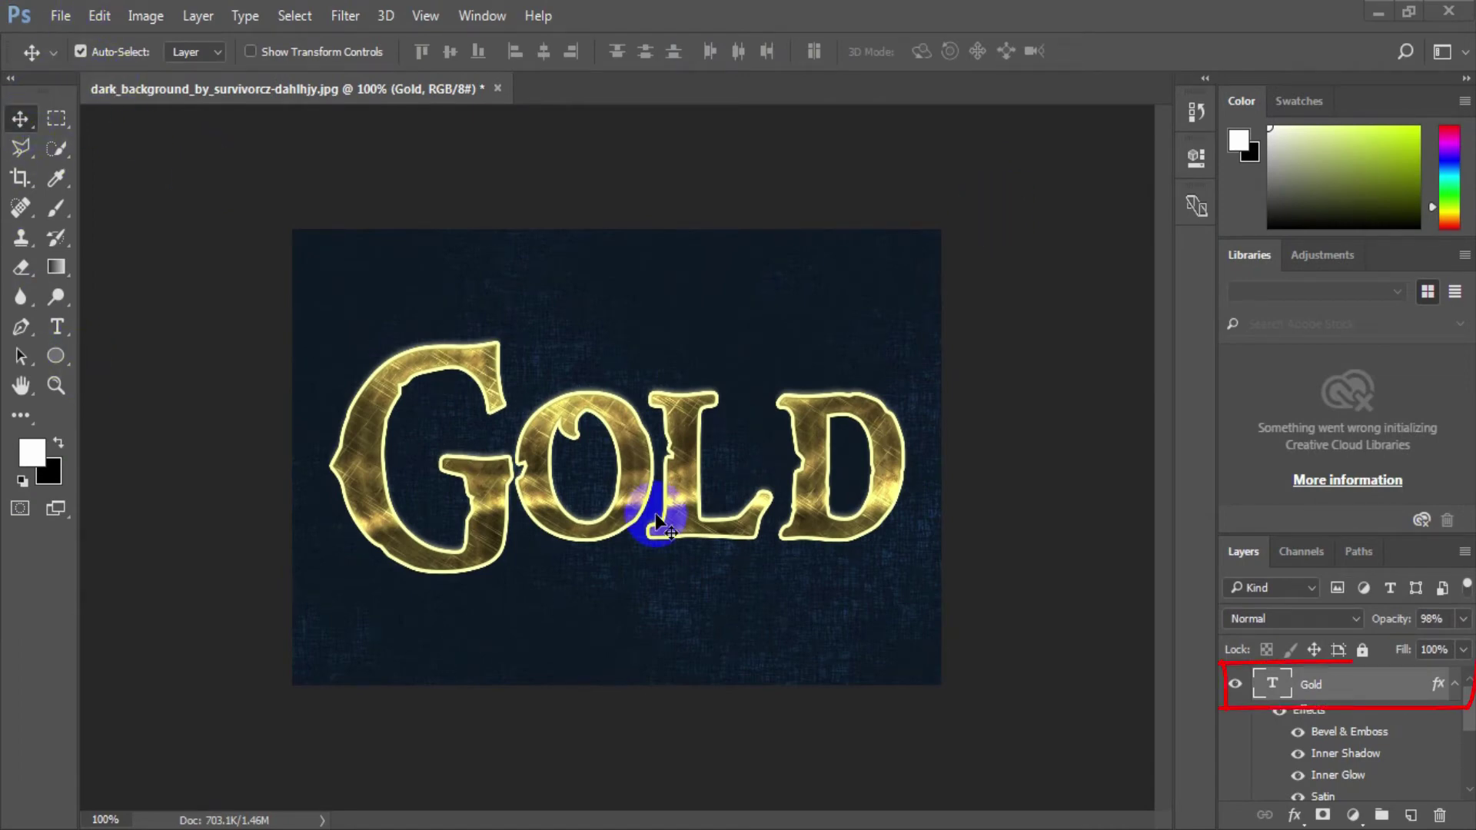
{"action": "right_click", "coordinate": [1324, 696]}
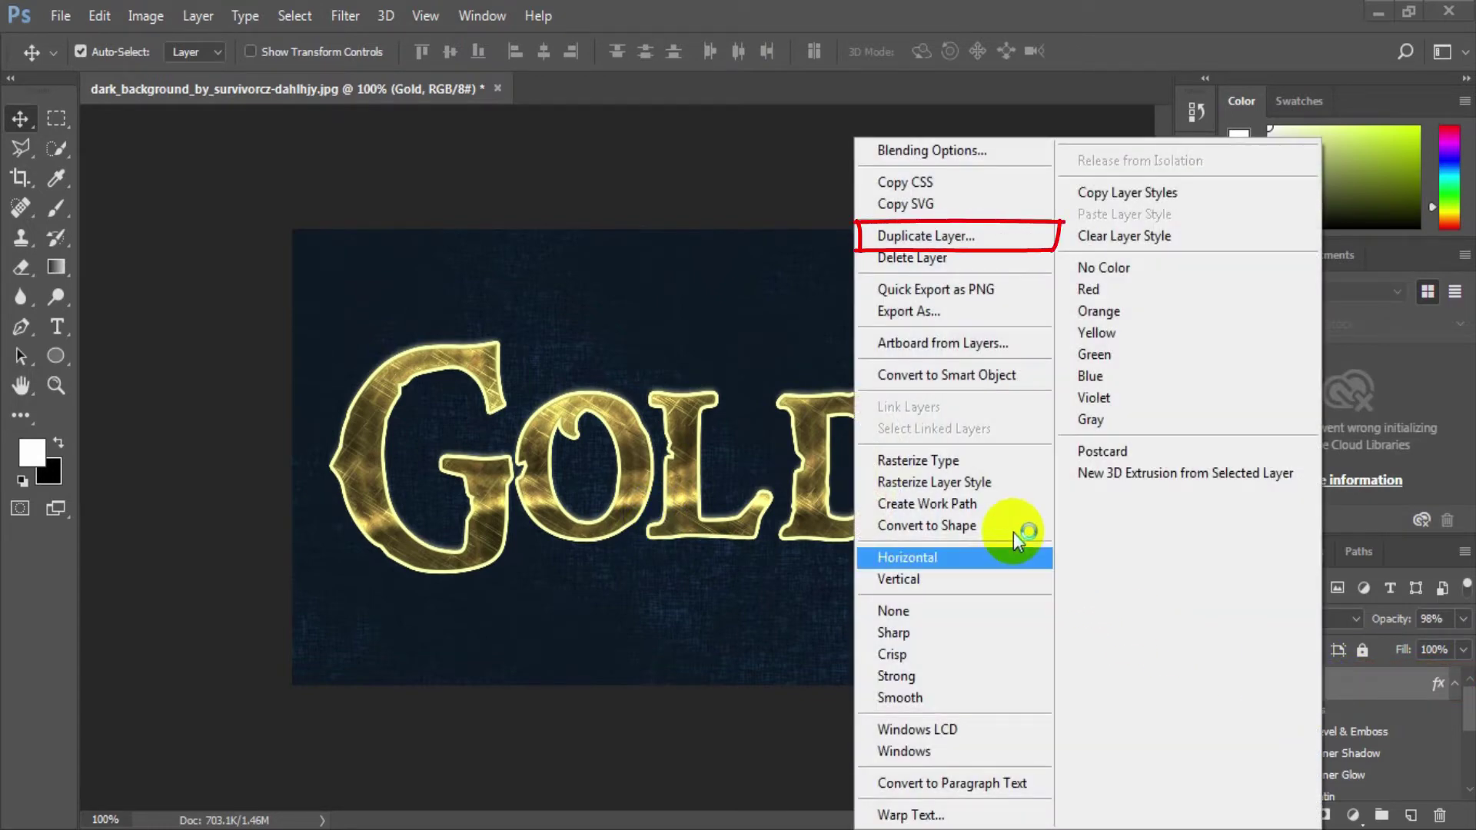
- Duplicate the Gold layer as a new layer named 'gold outline'
{"action": "left_click", "coordinate": [945, 239]}
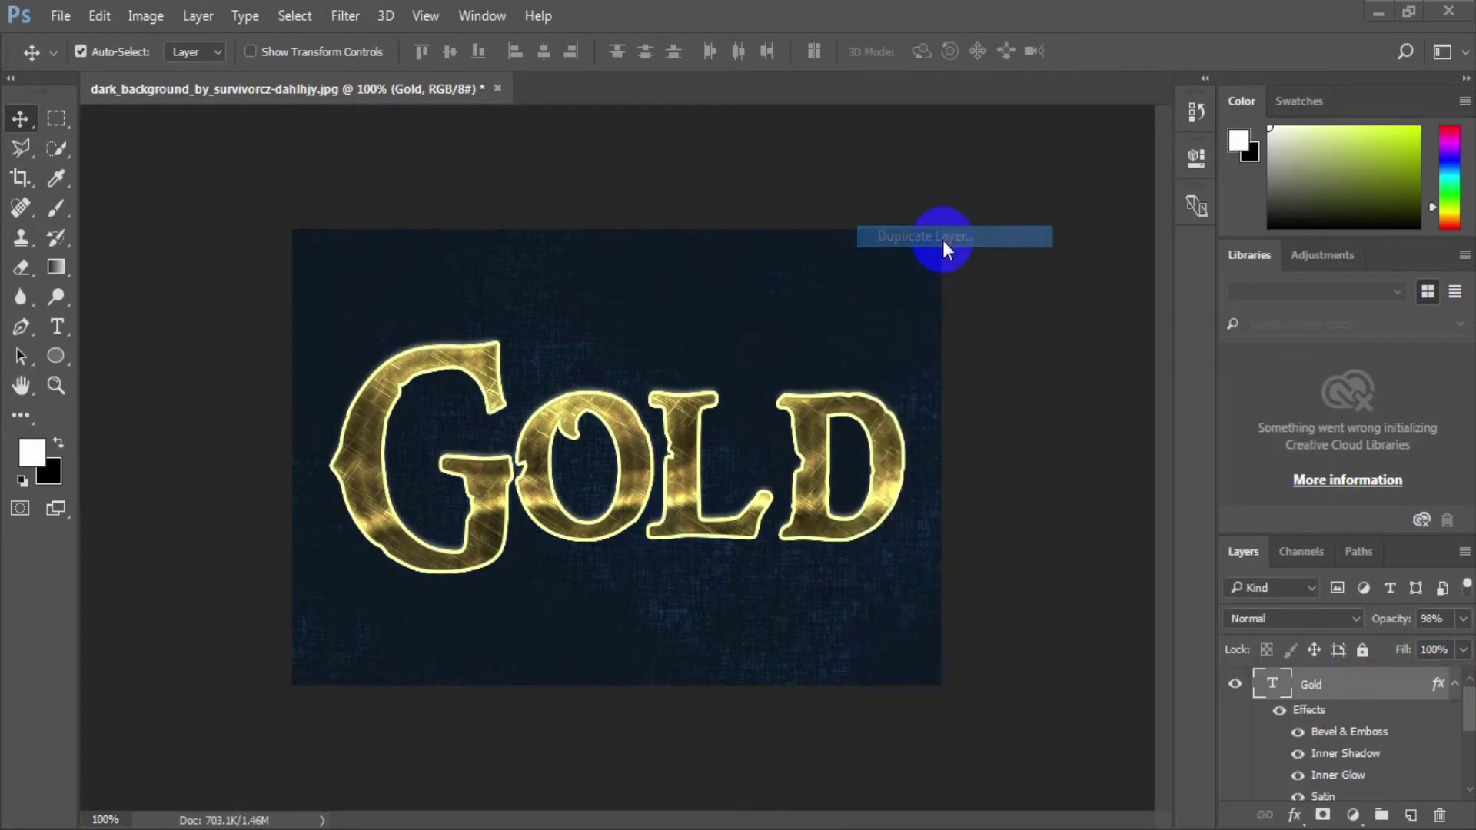
{"action": "type", "text": "gold outline"}
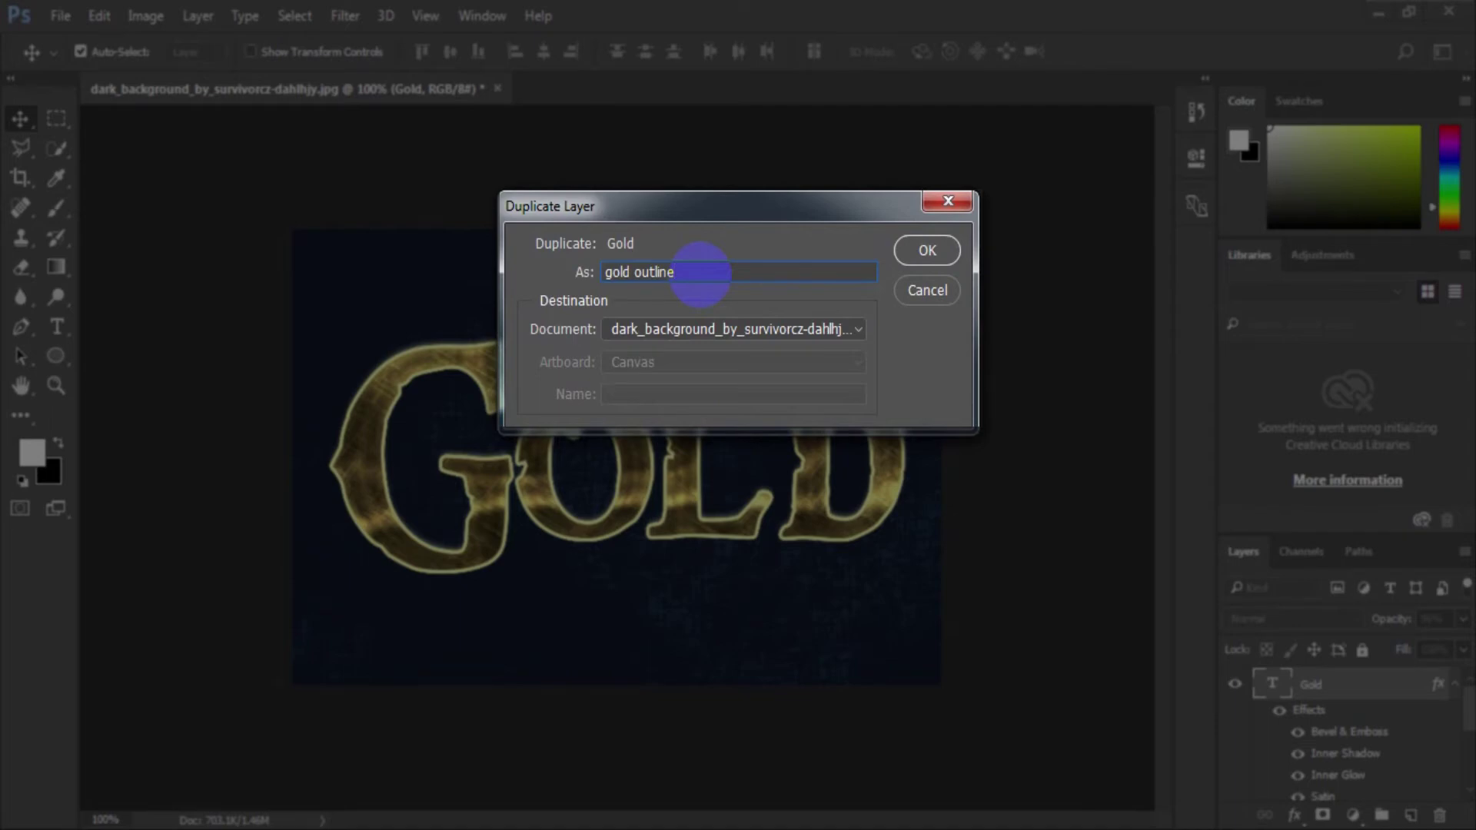
{"action": "left_click", "coordinate": [926, 250]}
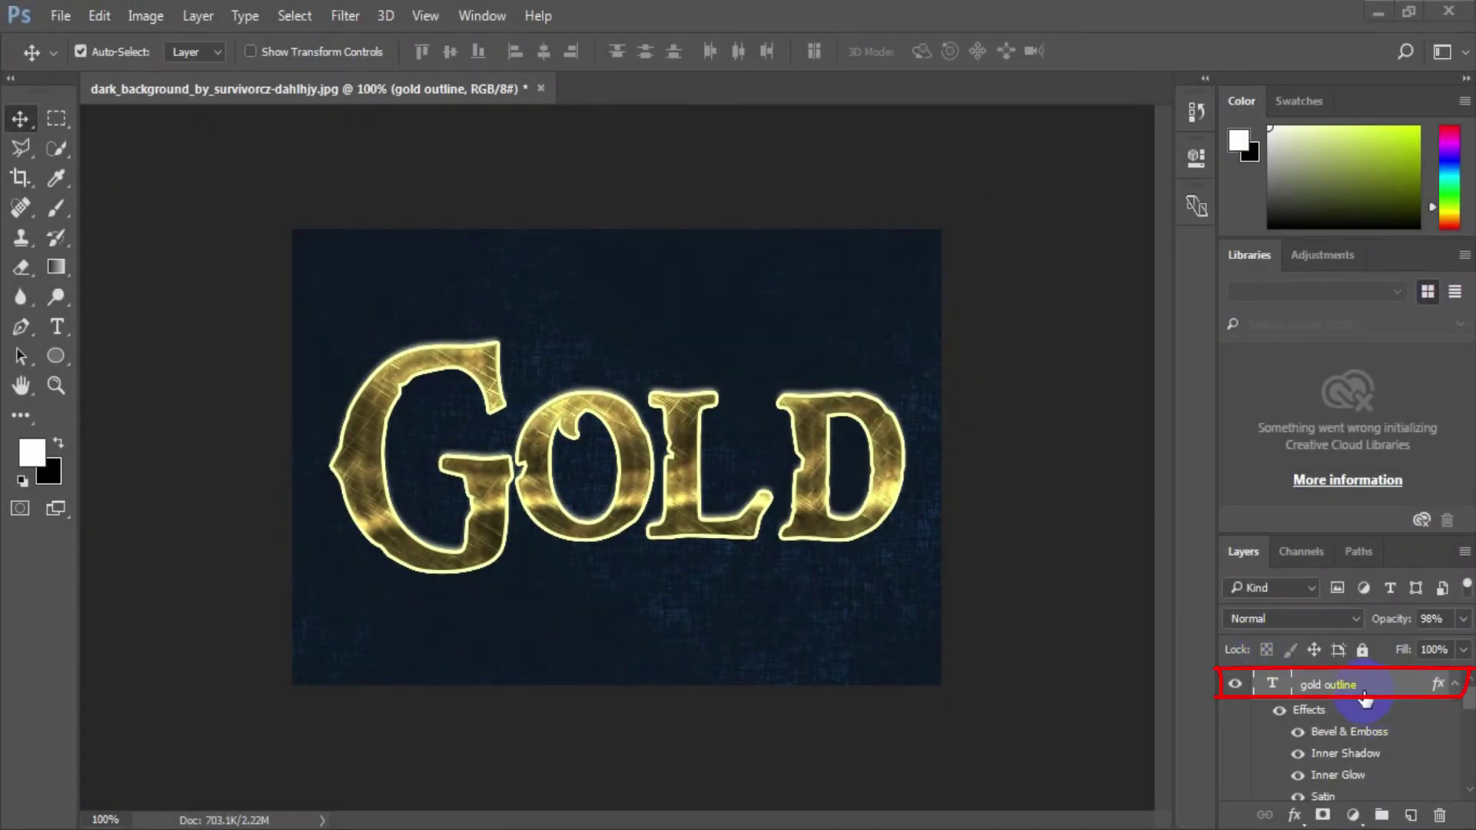
{"action": "scroll", "coordinate": [1365, 696], "scroll_direction": "down", "scroll_amount": 3}
{"action": "scroll", "coordinate": [1359, 700], "scroll_direction": "up", "scroll_amount": 3}
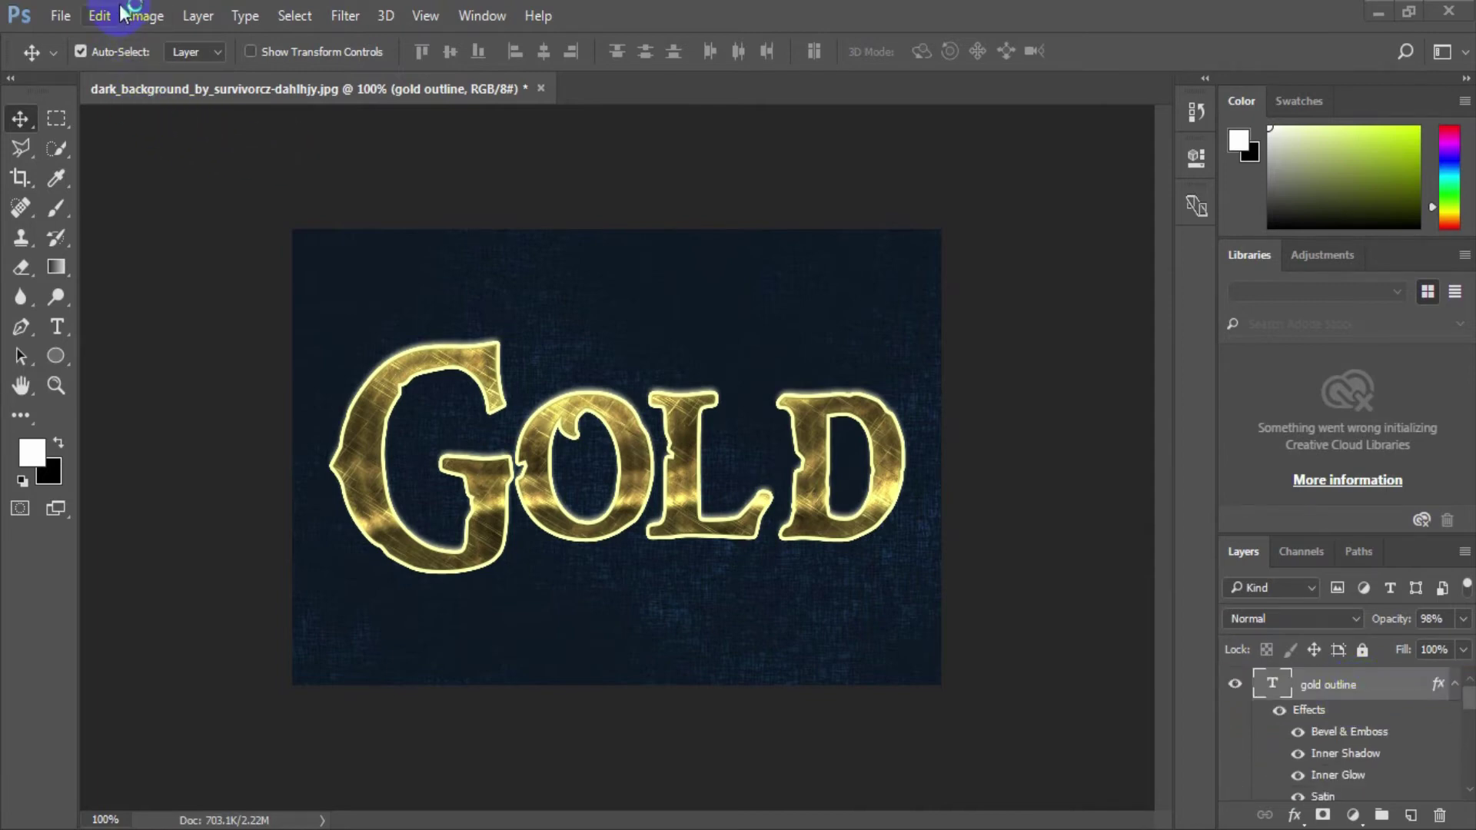
- Clear the layer style from the gold outline layer via Layer > Layer Style
{"action": "left_click", "coordinate": [197, 16]}
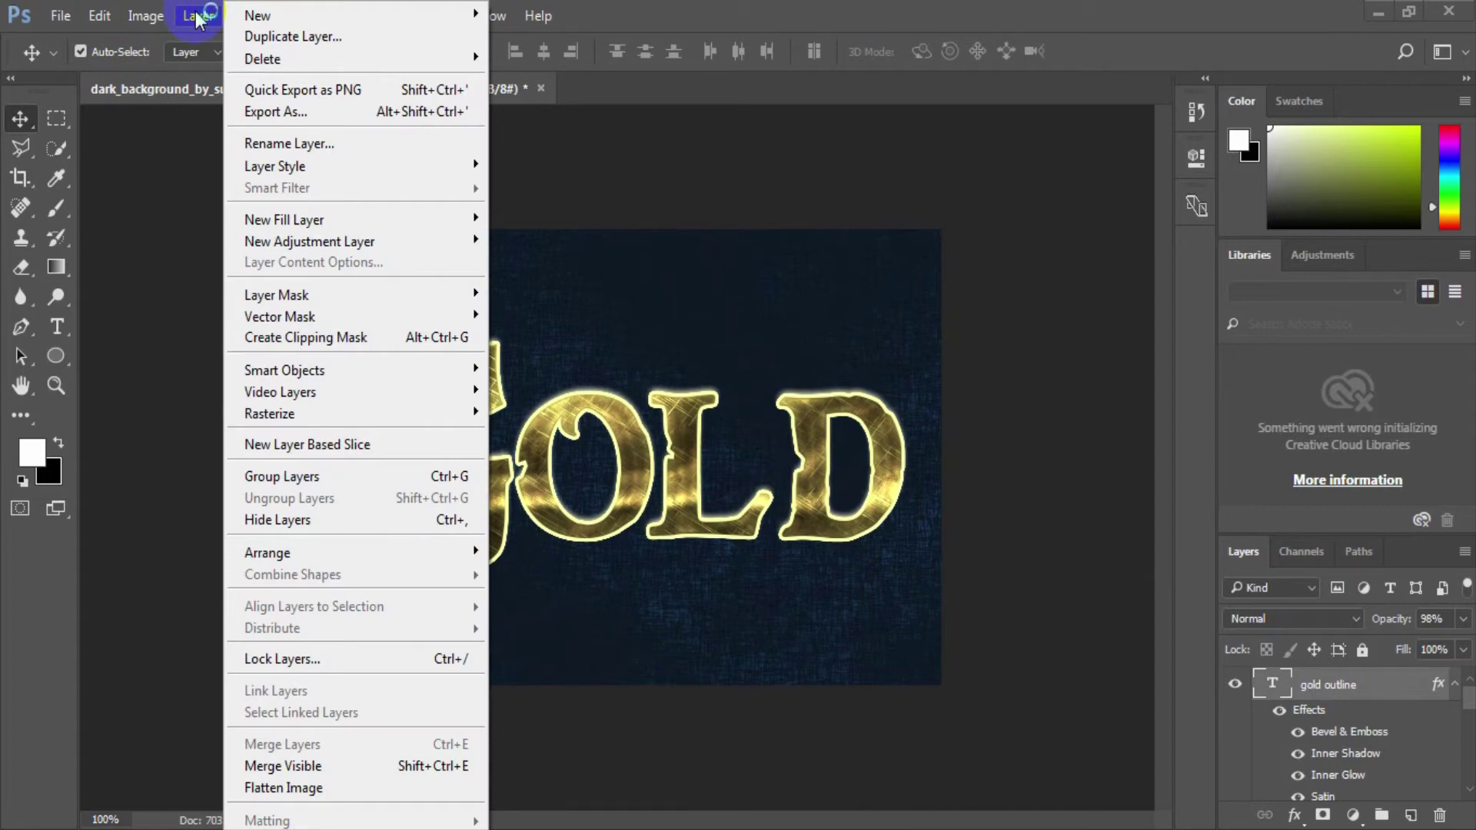
{"action": "mouse_move", "coordinate": [317, 173]}
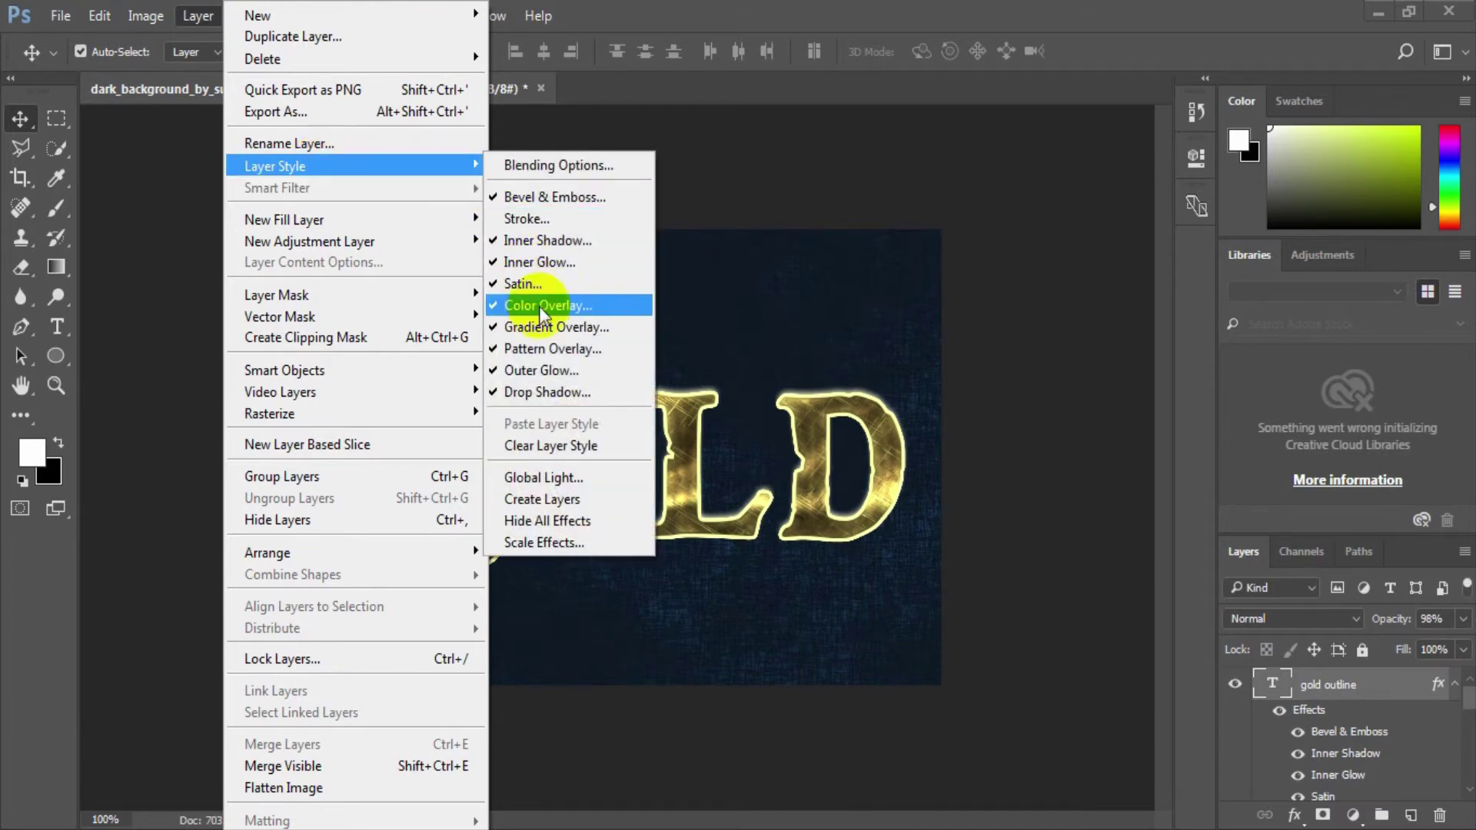
{"action": "left_click", "coordinate": [550, 446]}
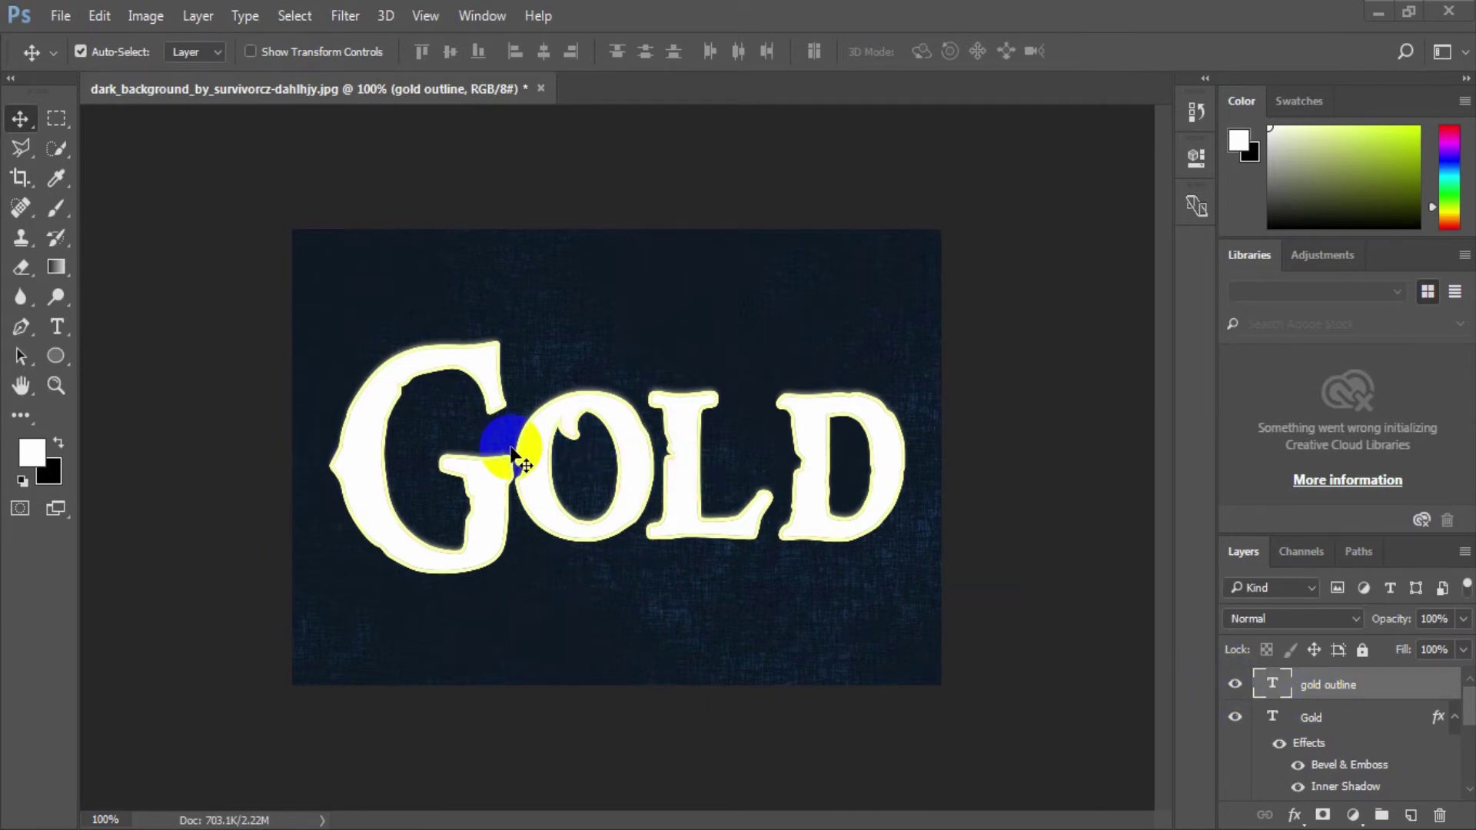
- Open Blending Options in the Layer Style dialog for gold outline
{"action": "left_click", "coordinate": [197, 15]}
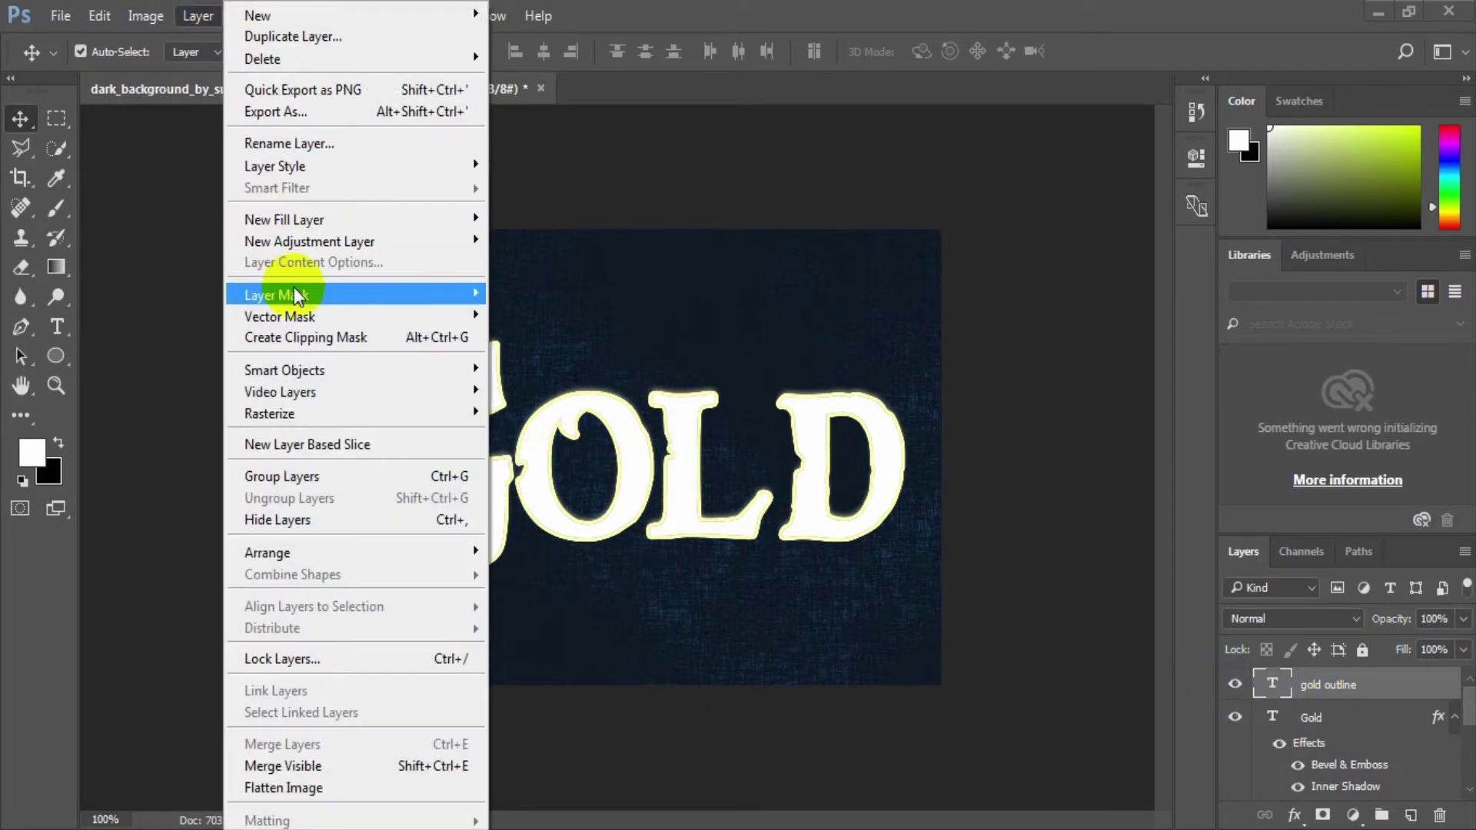
{"action": "mouse_move", "coordinate": [389, 166]}
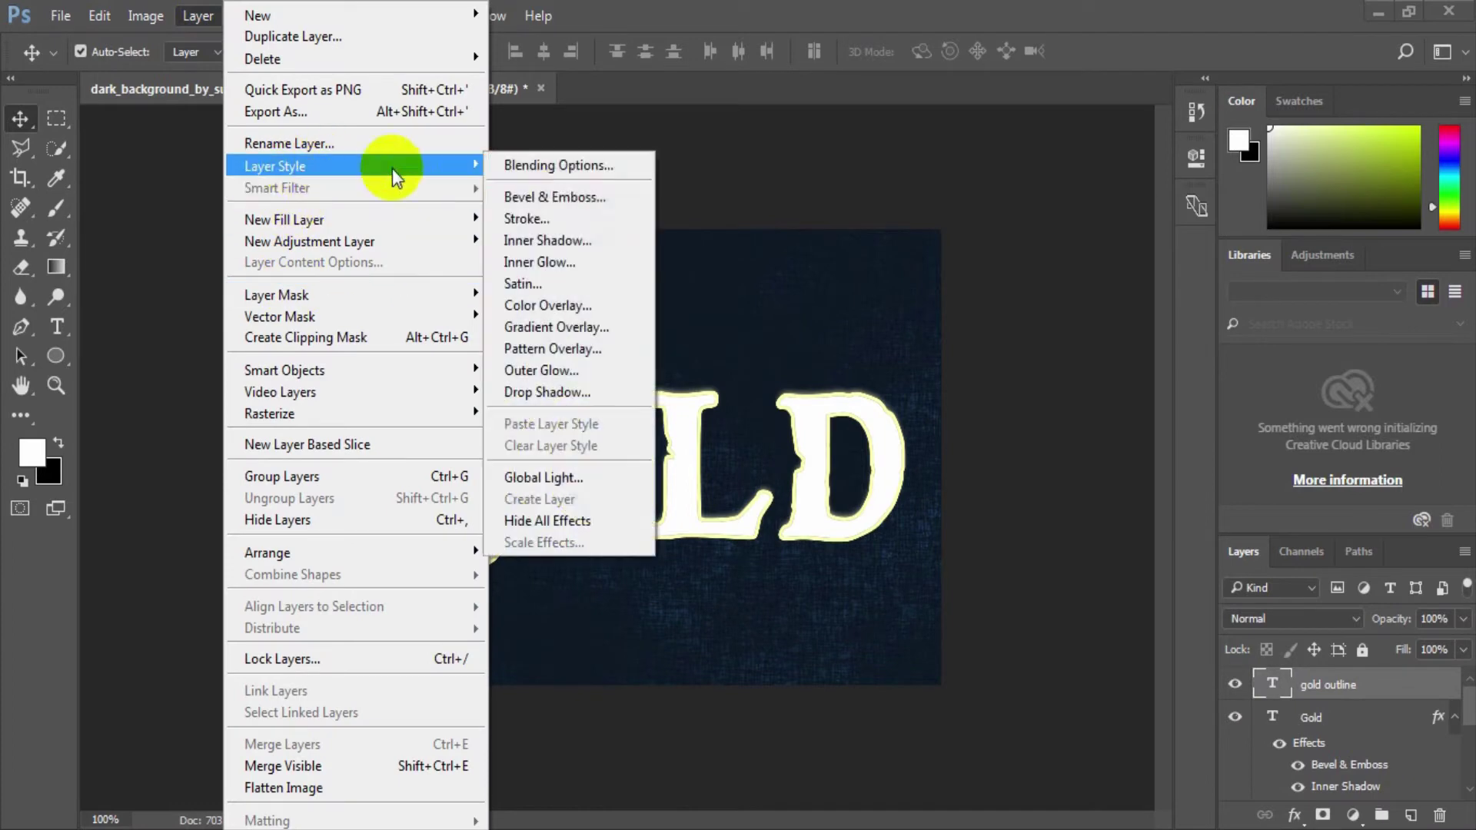
{"action": "left_click", "coordinate": [560, 165]}
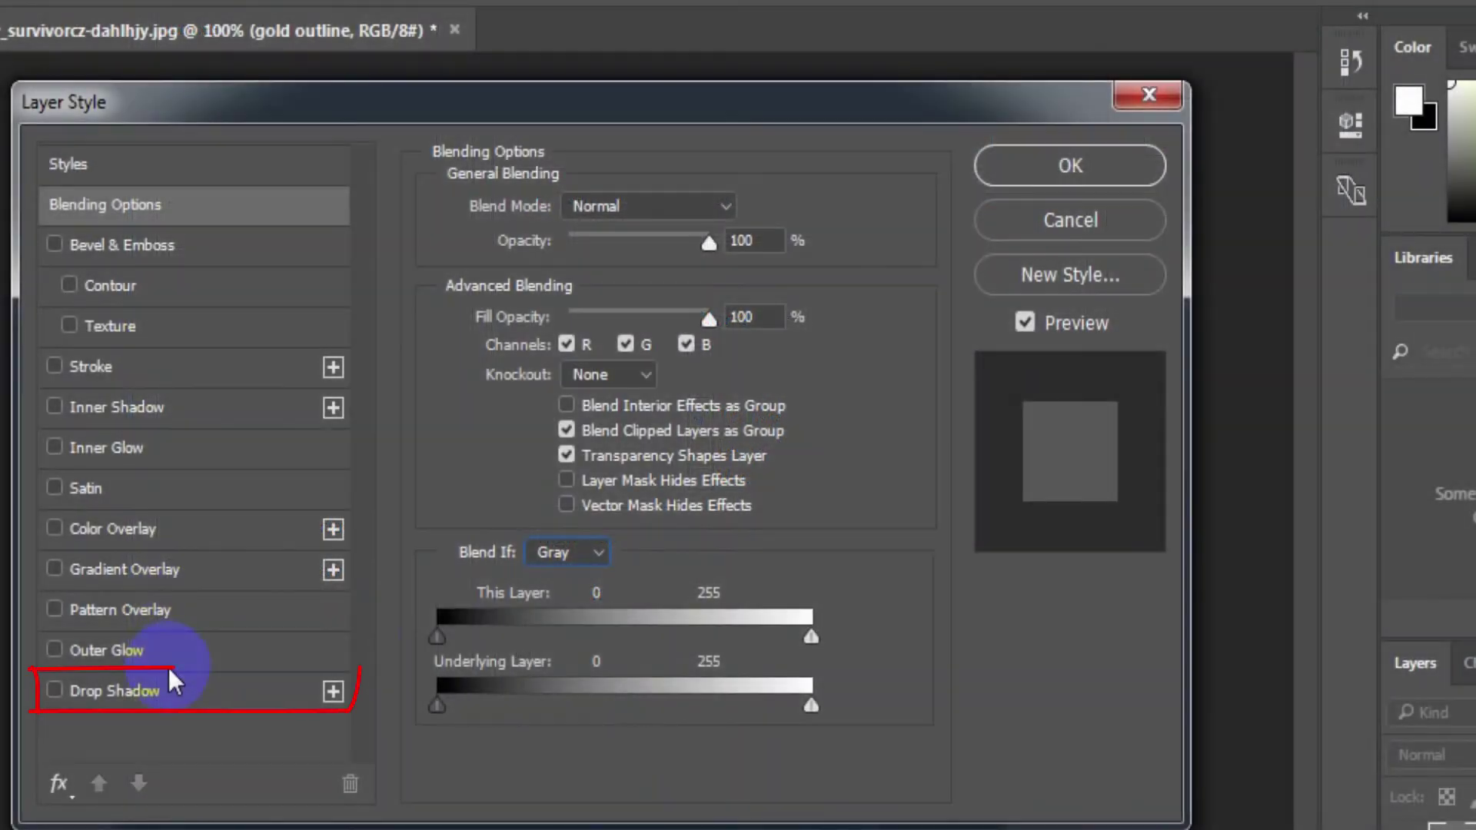
- Enable Drop Shadow with the dark brown colour 0f0902
{"action": "left_click", "coordinate": [169, 689]}
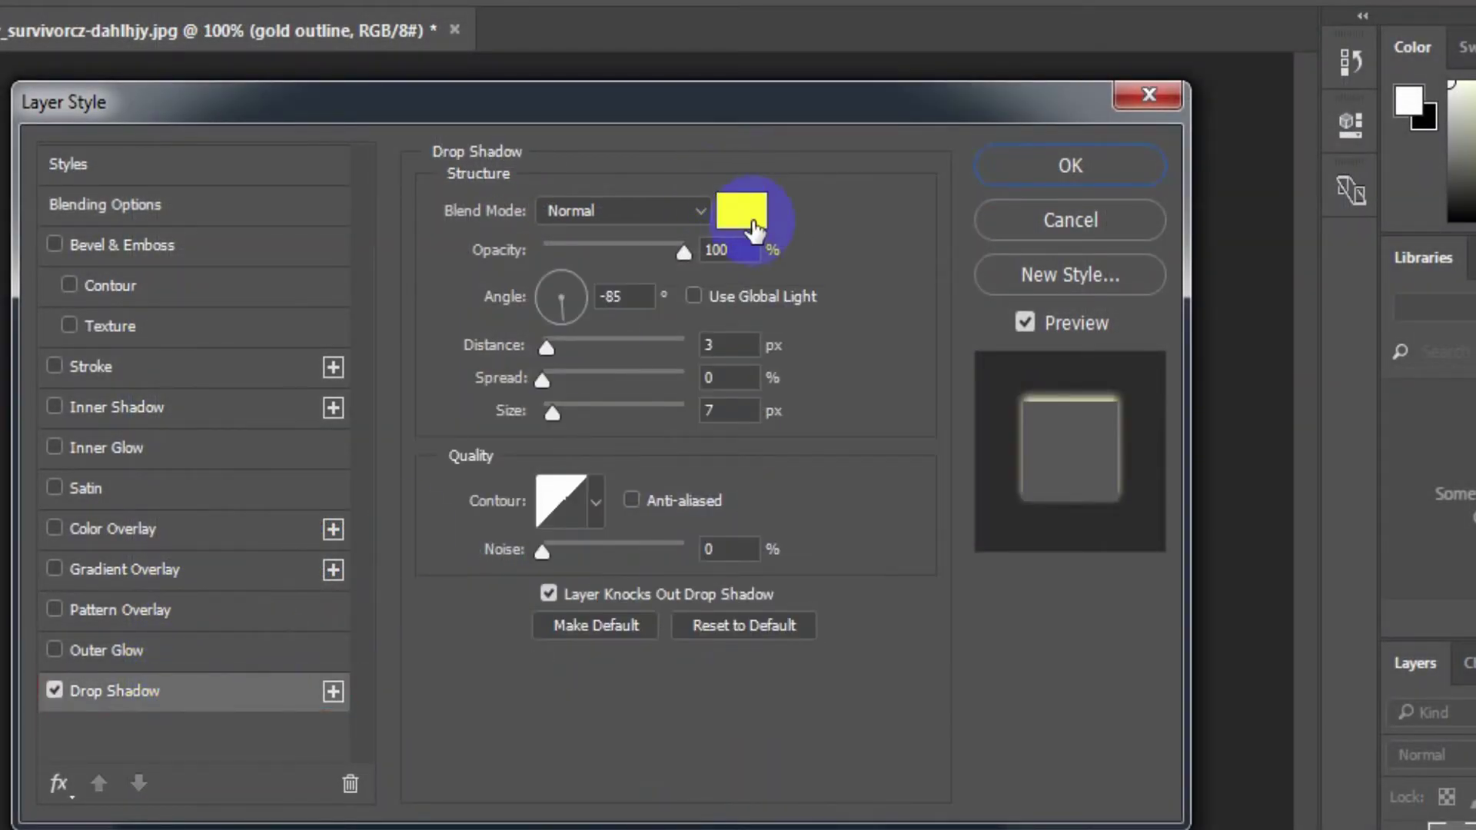
{"action": "left_click", "coordinate": [739, 214]}
{"action": "type", "text": "0f0"}
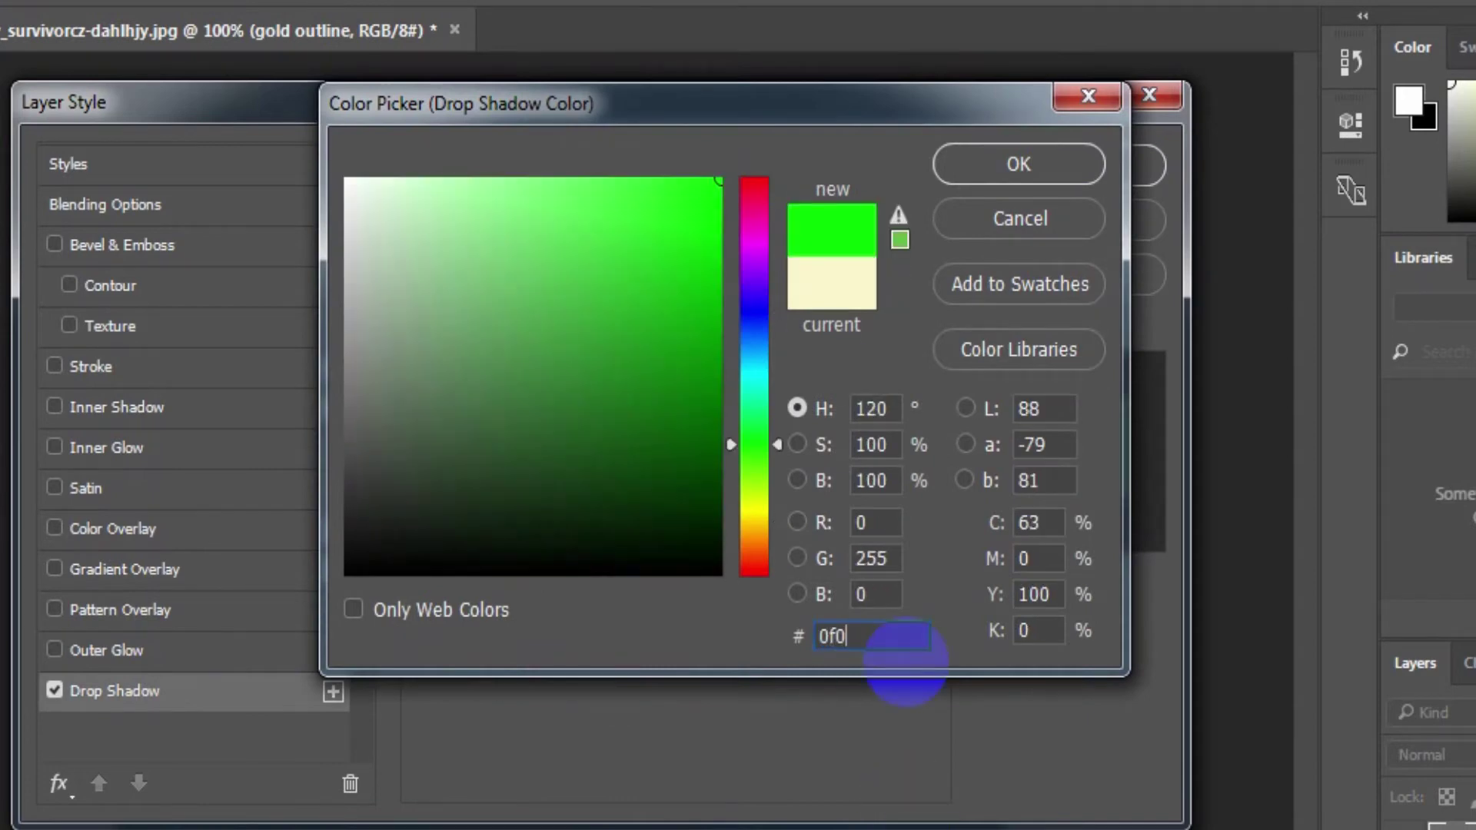
{"action": "type", "text": "902"}
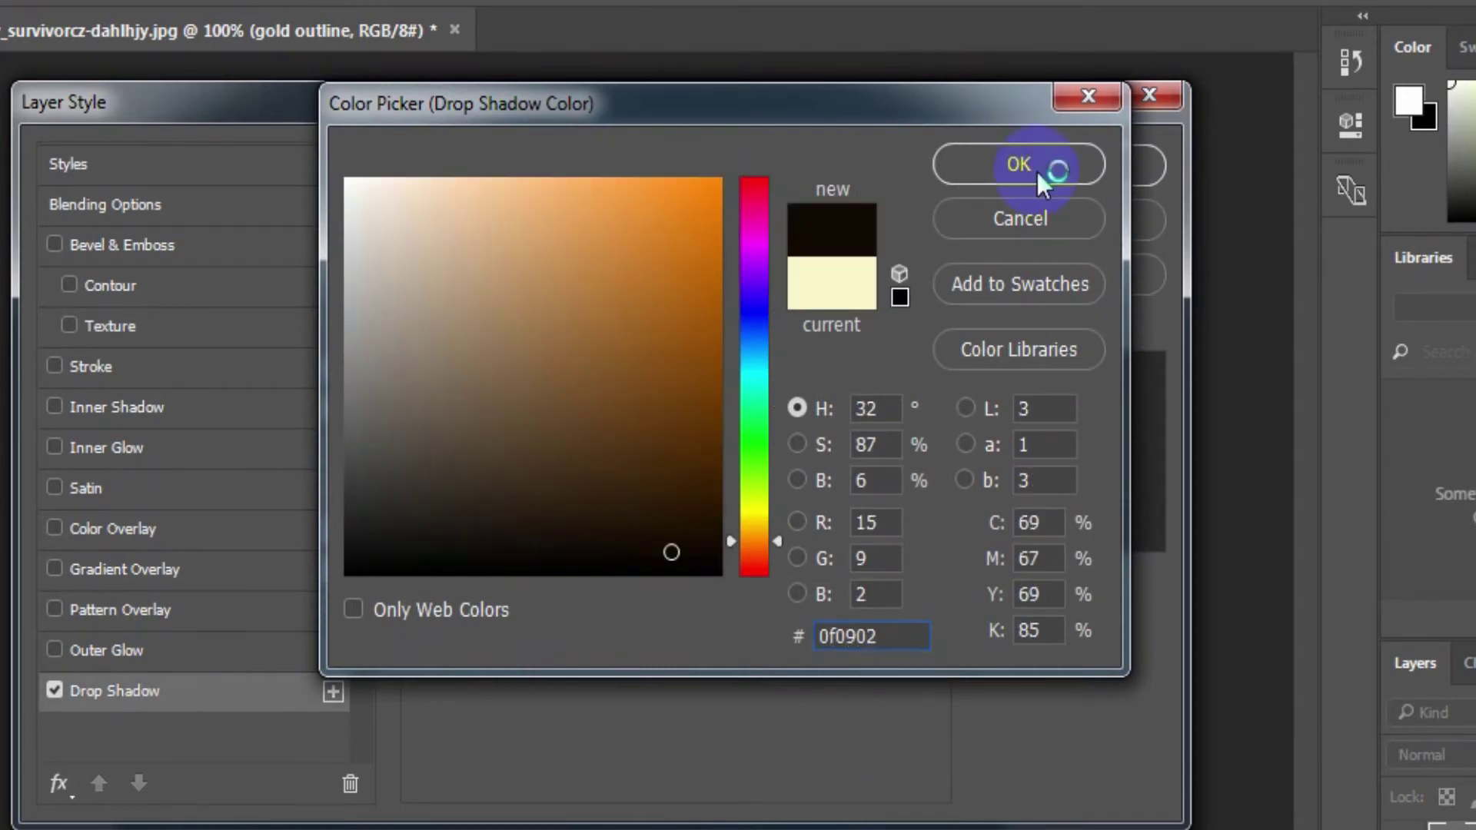
{"action": "left_click", "coordinate": [1036, 171]}
- Set drop shadow angle 90°, distance 4, spread 100%, size 3, and enable Inner Shadow
{"action": "left_click", "coordinate": [751, 250]}
{"action": "key", "text": "Tab"}
{"action": "type", "text": "90"}
{"action": "key", "text": "Tab"}
{"action": "key", "text": "Tab"}
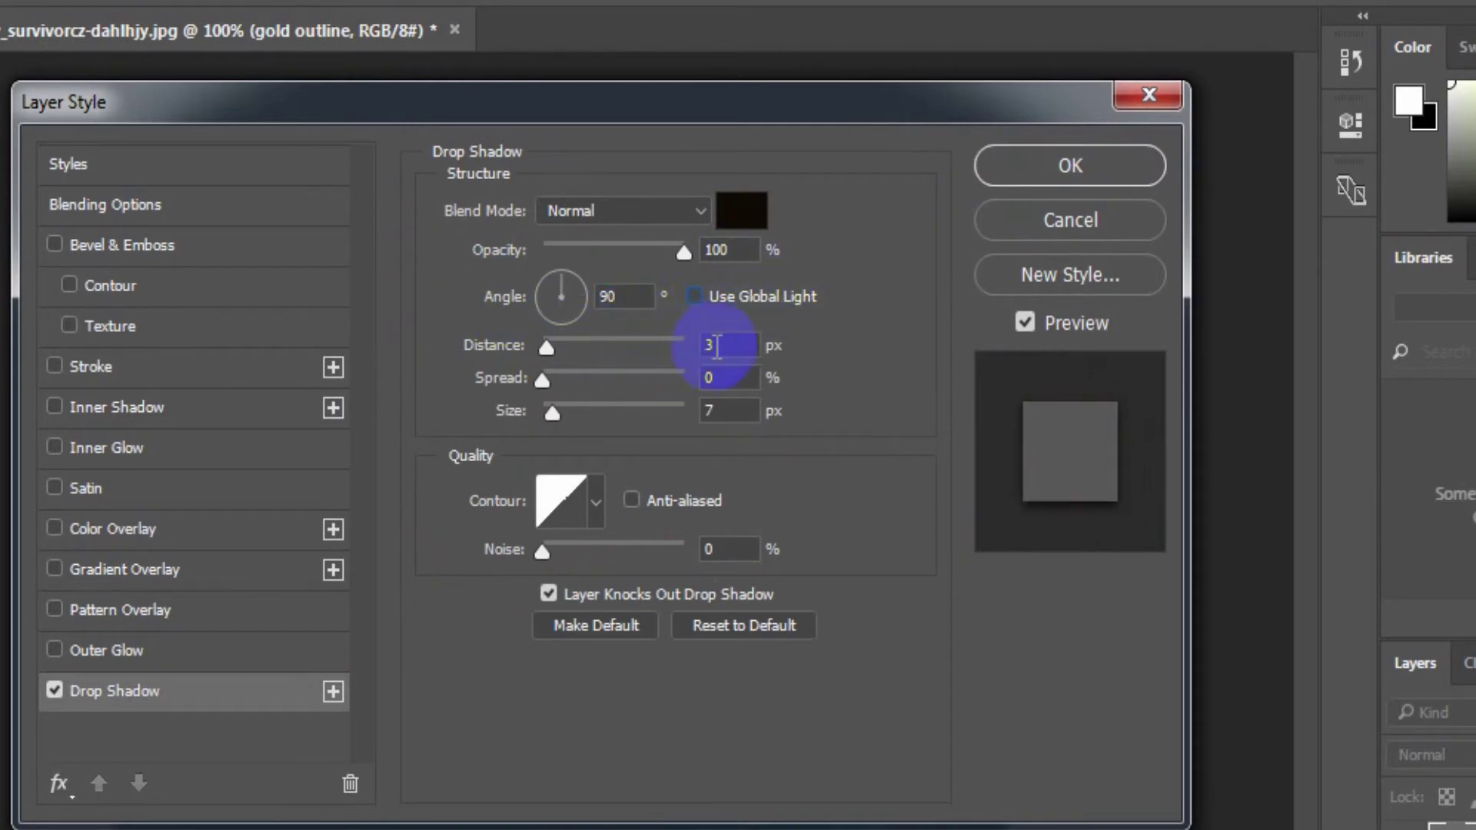
{"action": "type", "text": "4"}
{"action": "key", "text": "Tab"}
{"action": "type", "text": "100"}
{"action": "key", "text": "Tab"}
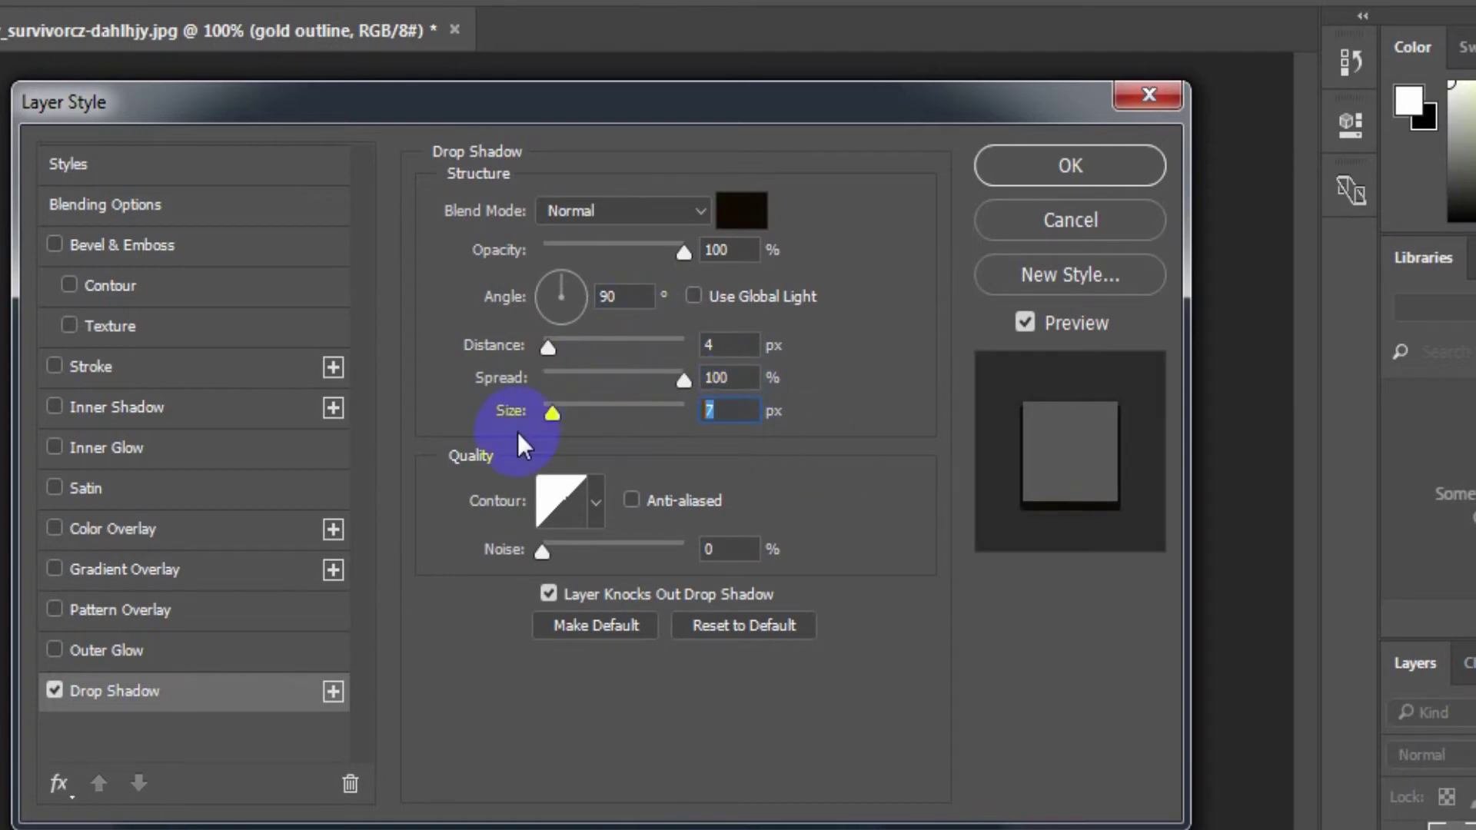
{"action": "type", "text": "3"}
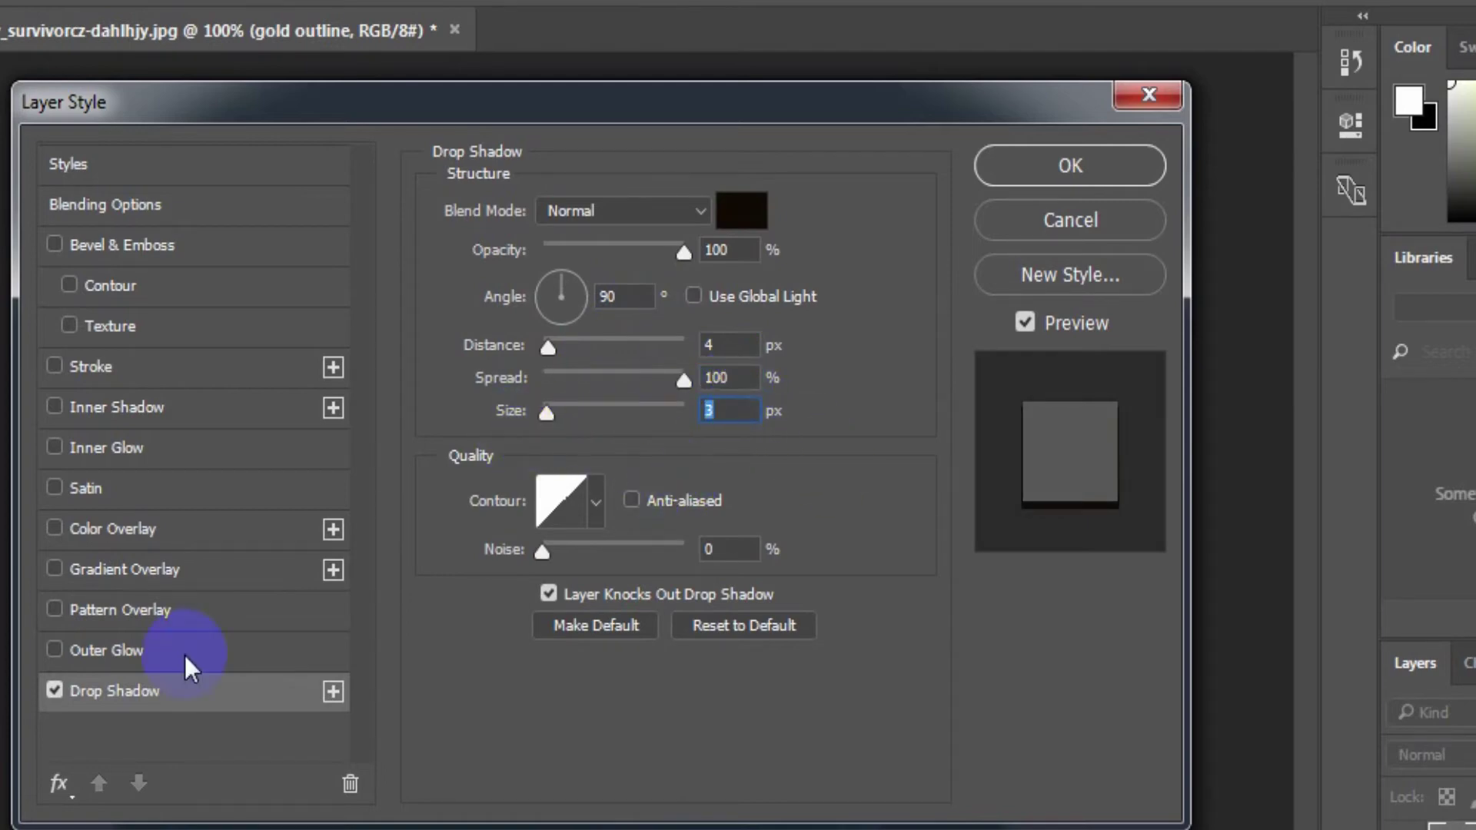
{"action": "left_click", "coordinate": [164, 404]}
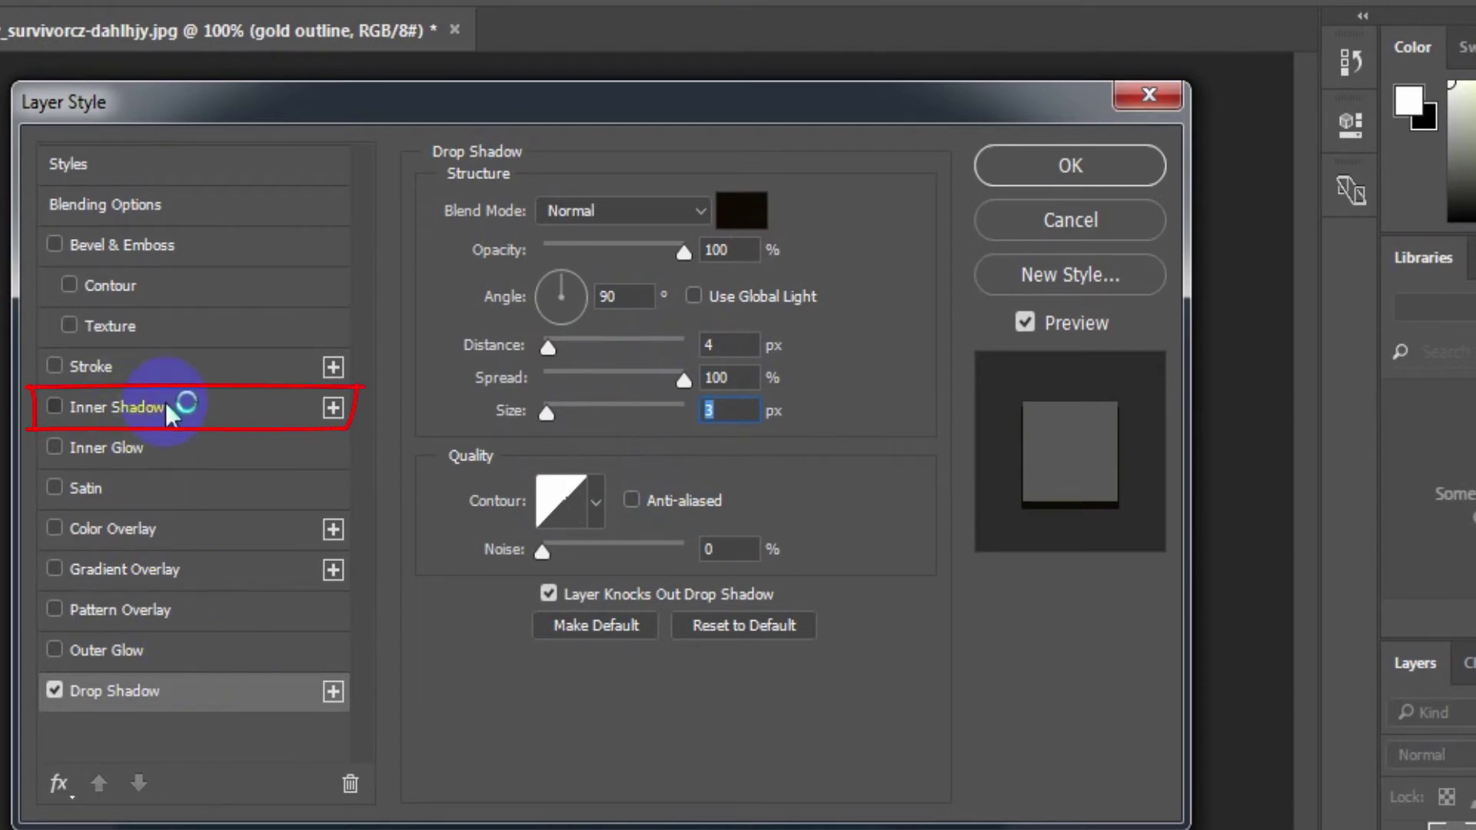
- Set the inner shadow colour to pale yellow ffffbb
{"action": "left_click", "coordinate": [735, 205]}
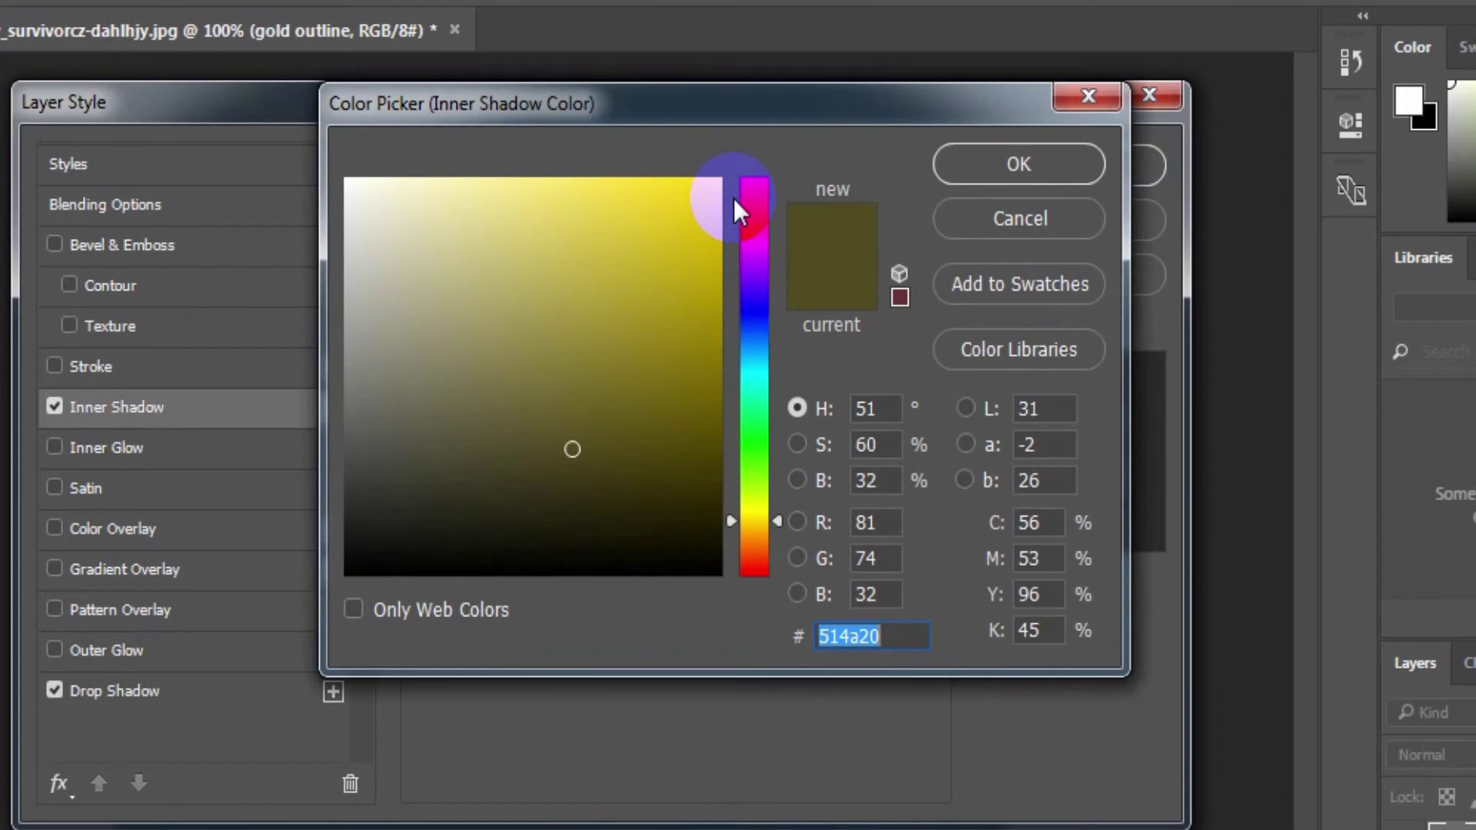
{"action": "type", "text": "ff"}
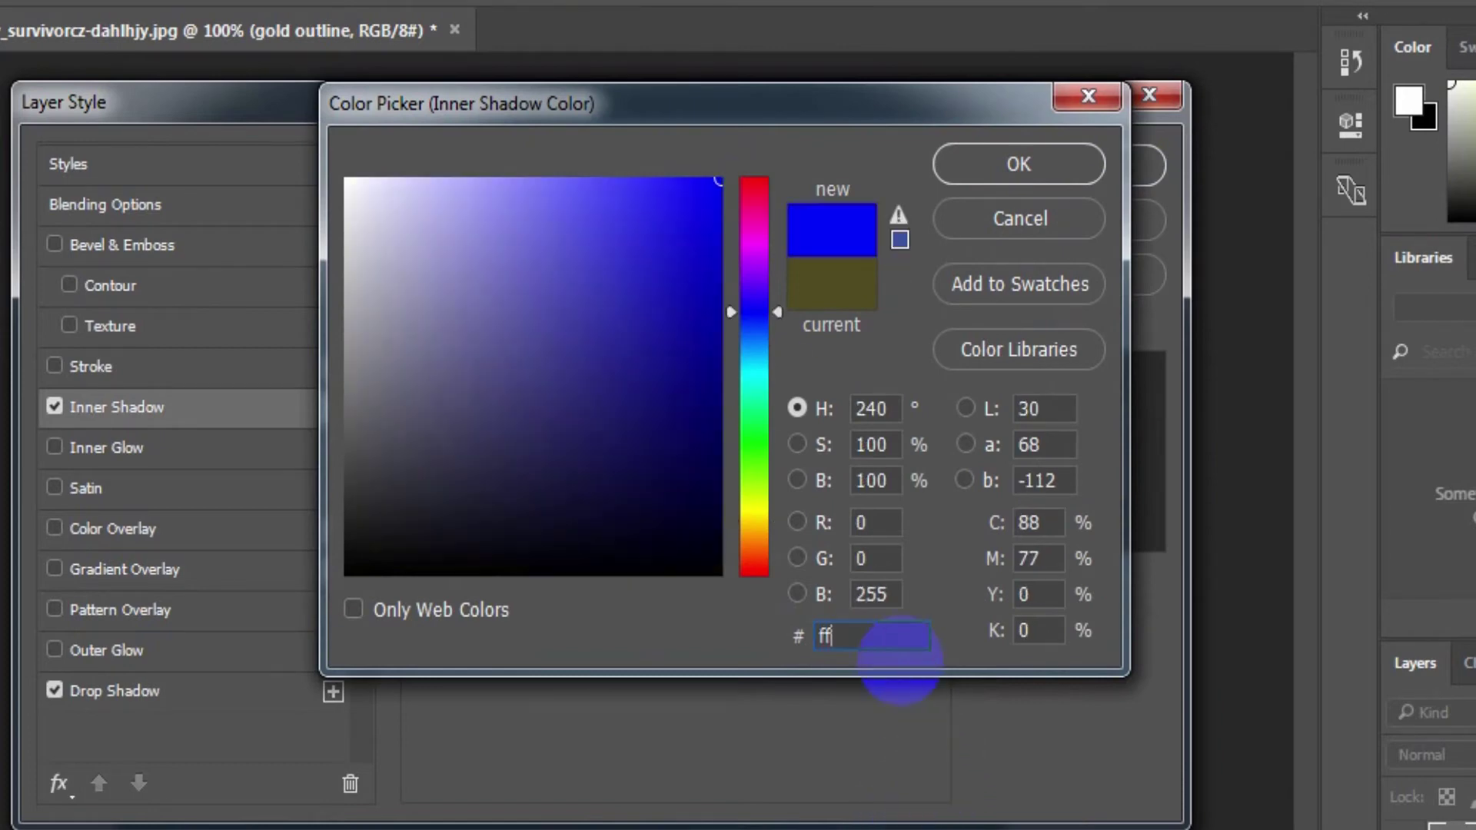
{"action": "type", "text": "ffbb"}
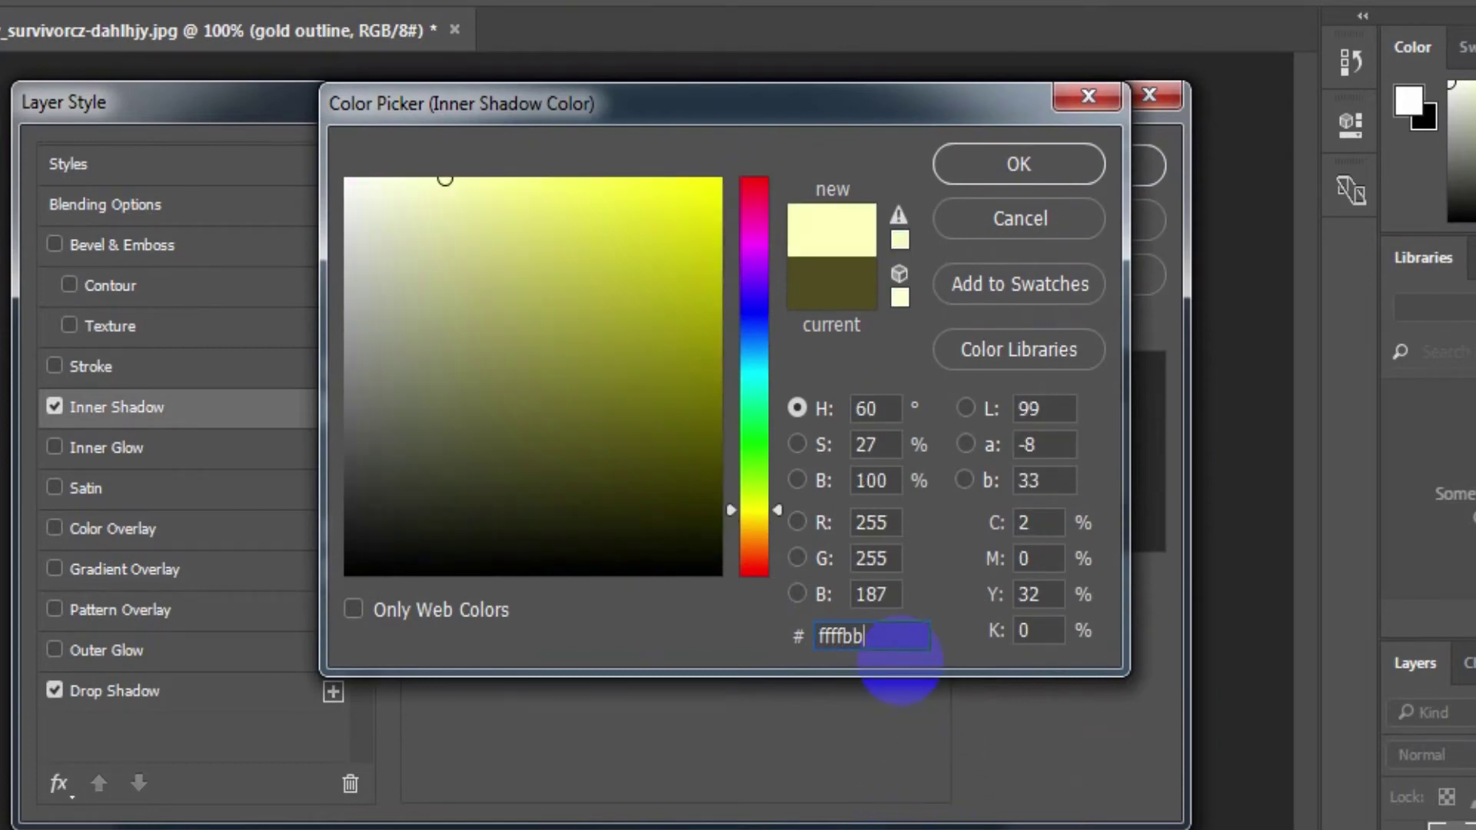
{"action": "left_click", "coordinate": [1095, 164]}
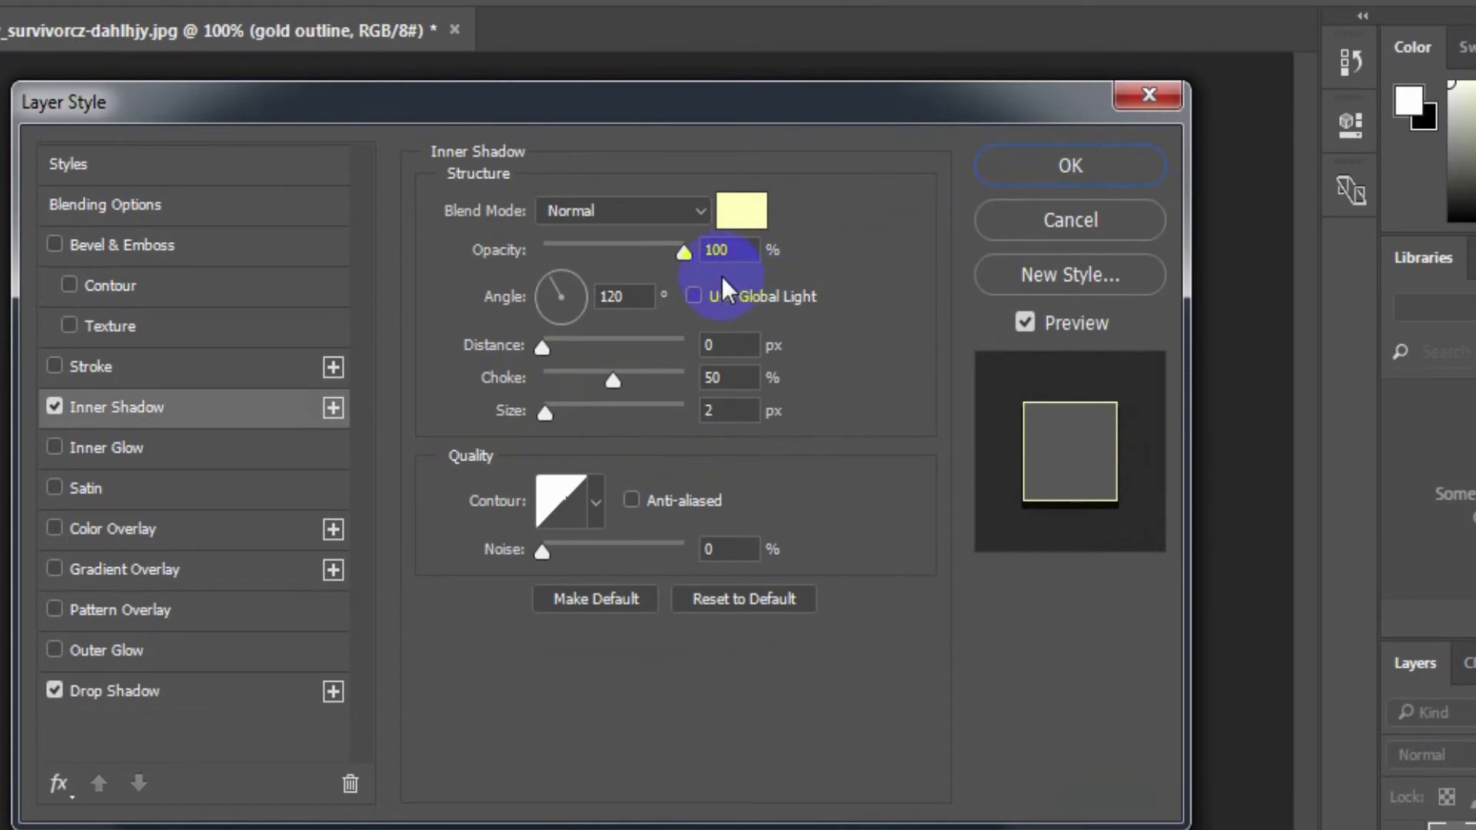
- Give the inner shadow 39% opacity, 70° angle, 3 px distance, 0 choke, 0 size
{"action": "left_click", "coordinate": [719, 249]}
{"action": "type", "text": "39"}
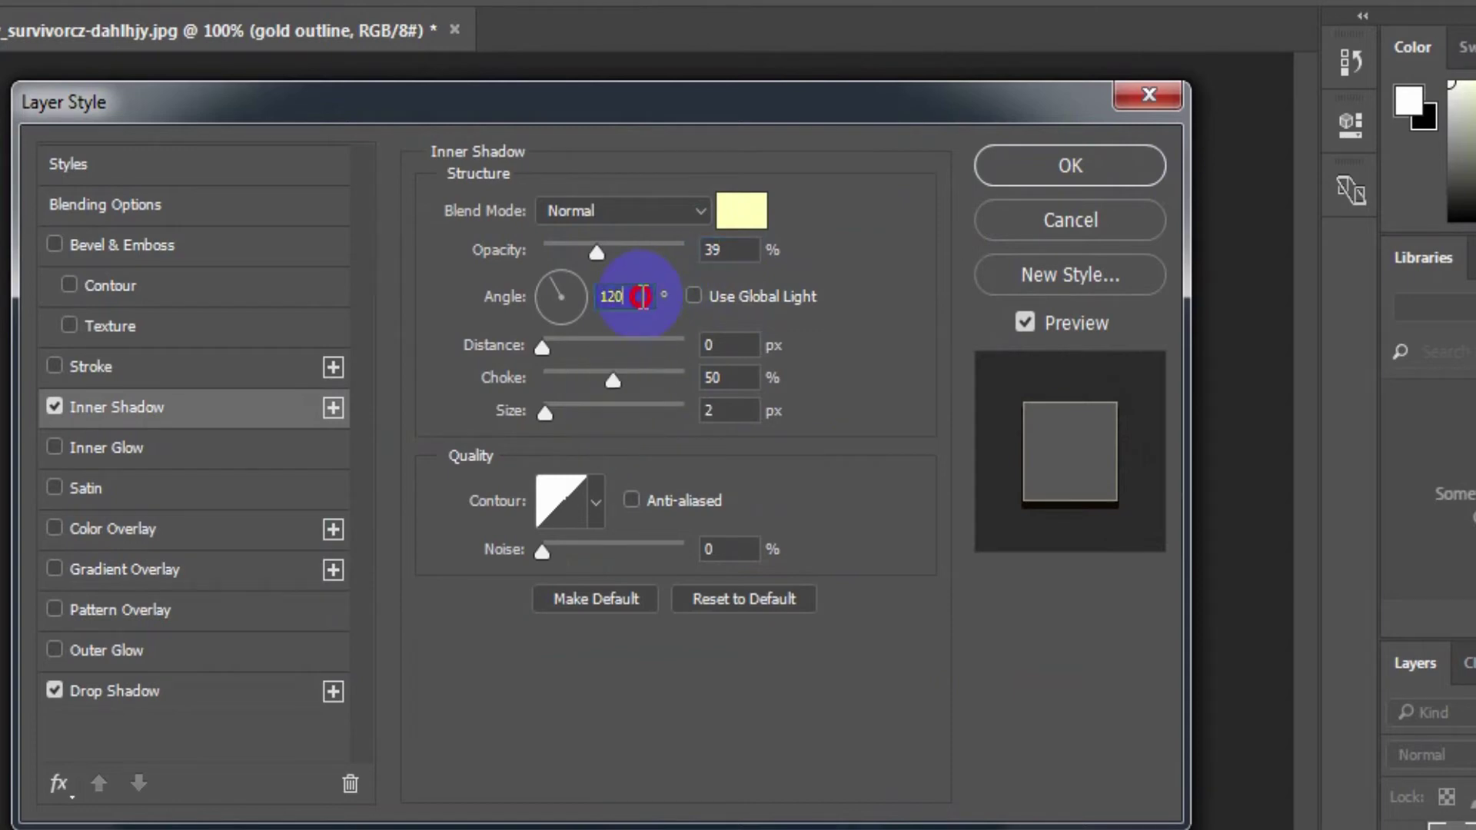
{"action": "type", "text": "70"}
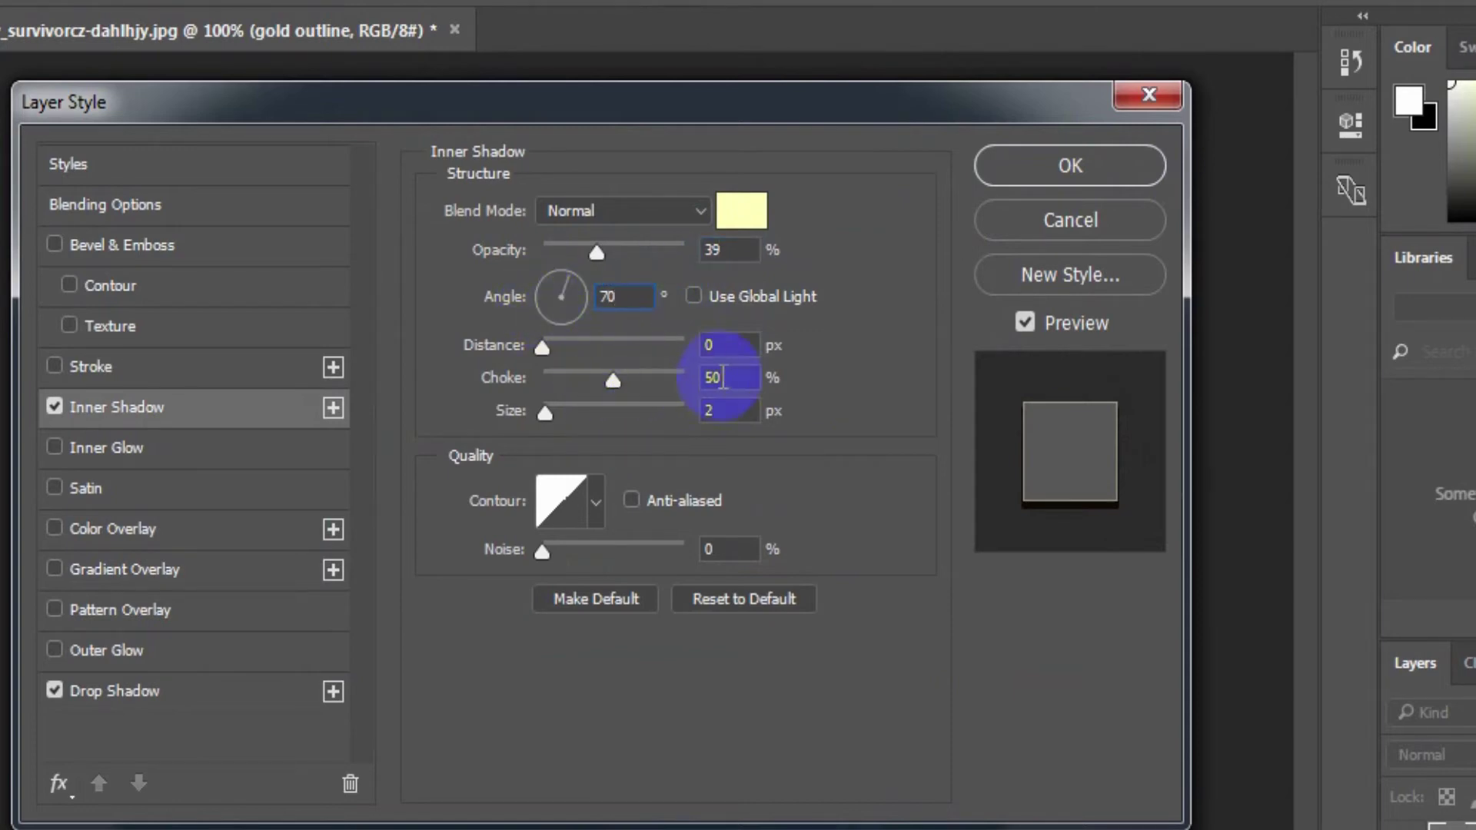
{"action": "left_click", "coordinate": [725, 346]}
{"action": "type", "text": "3"}
{"action": "key", "text": "Tab"}
{"action": "type", "text": "0"}
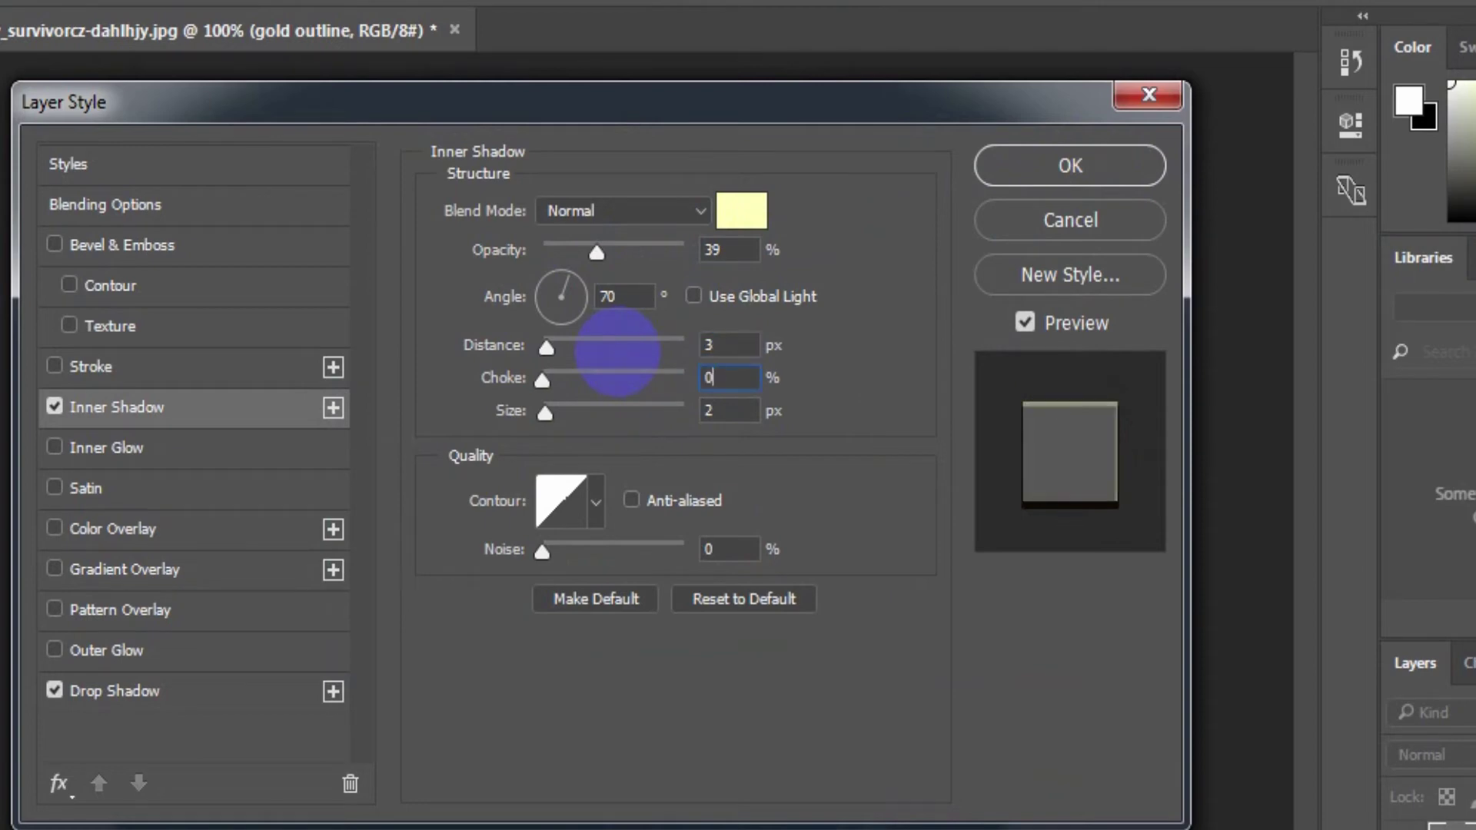
{"action": "key", "text": "Tab"}
{"action": "type", "text": "0"}
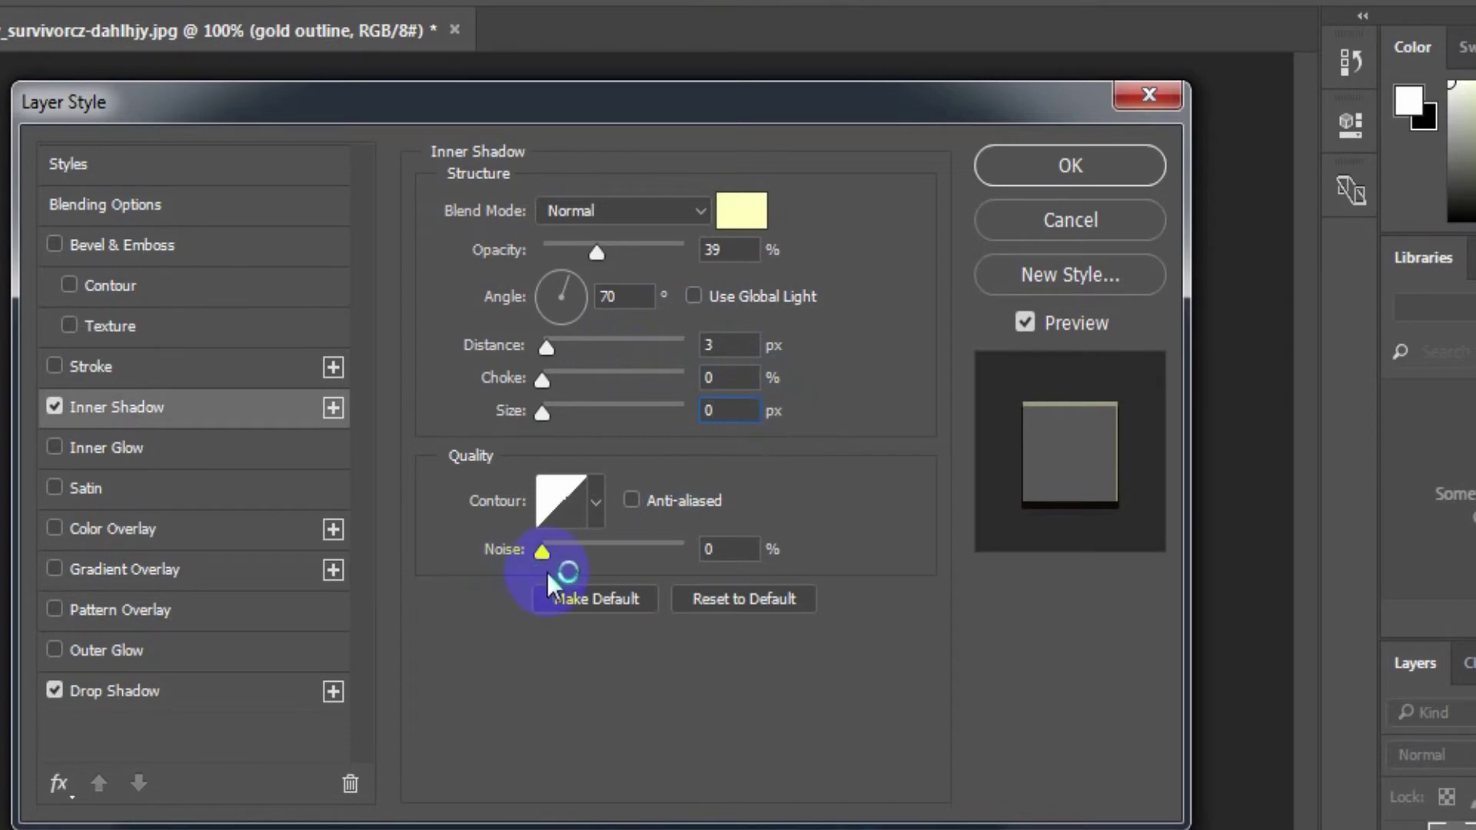
- Enable a white Color Dodge Inner Glow at 67% opacity
{"action": "left_click", "coordinate": [133, 443]}
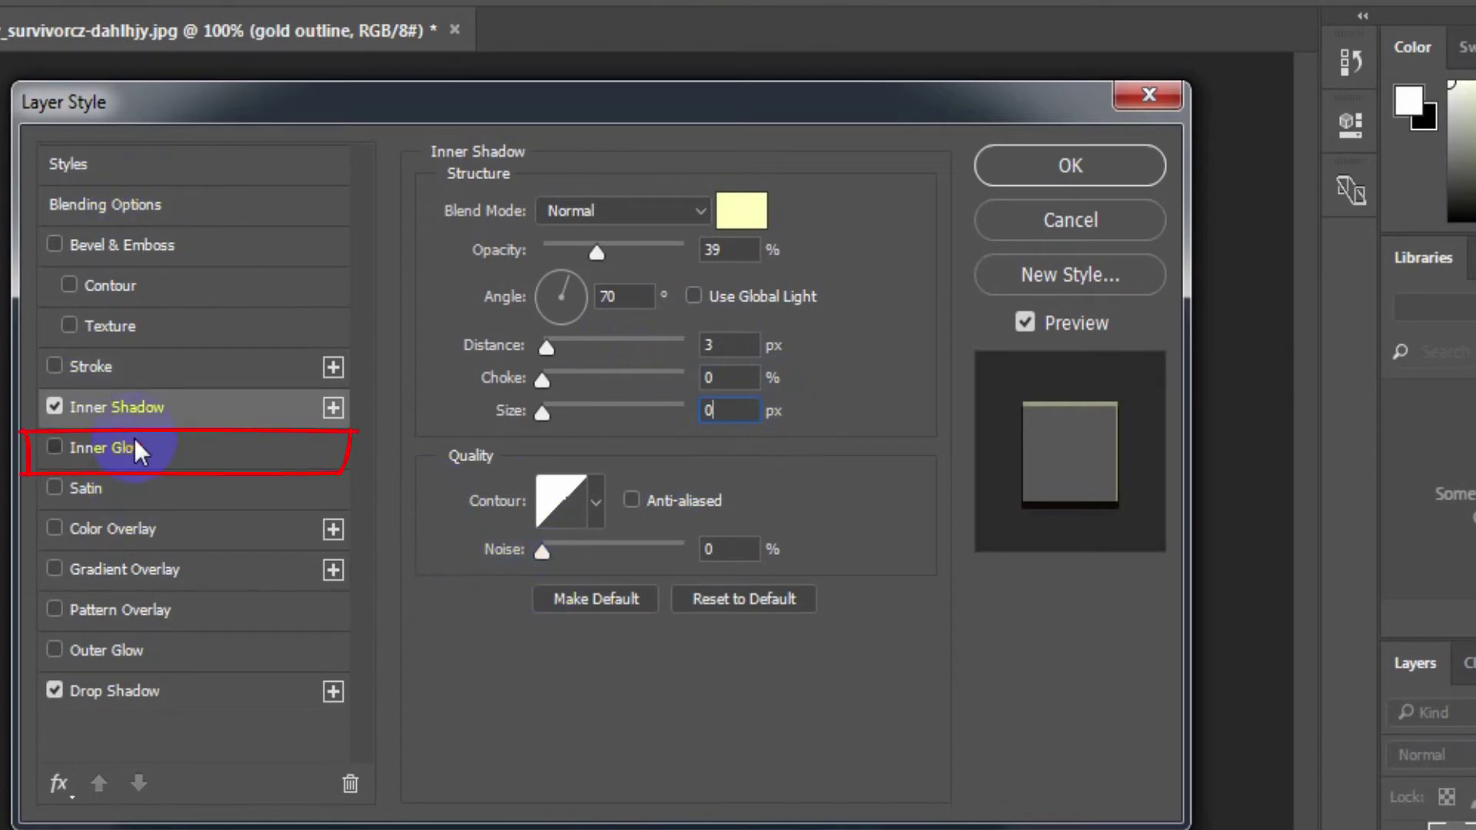
{"action": "left_click", "coordinate": [721, 239]}
{"action": "left_click", "coordinate": [668, 208]}
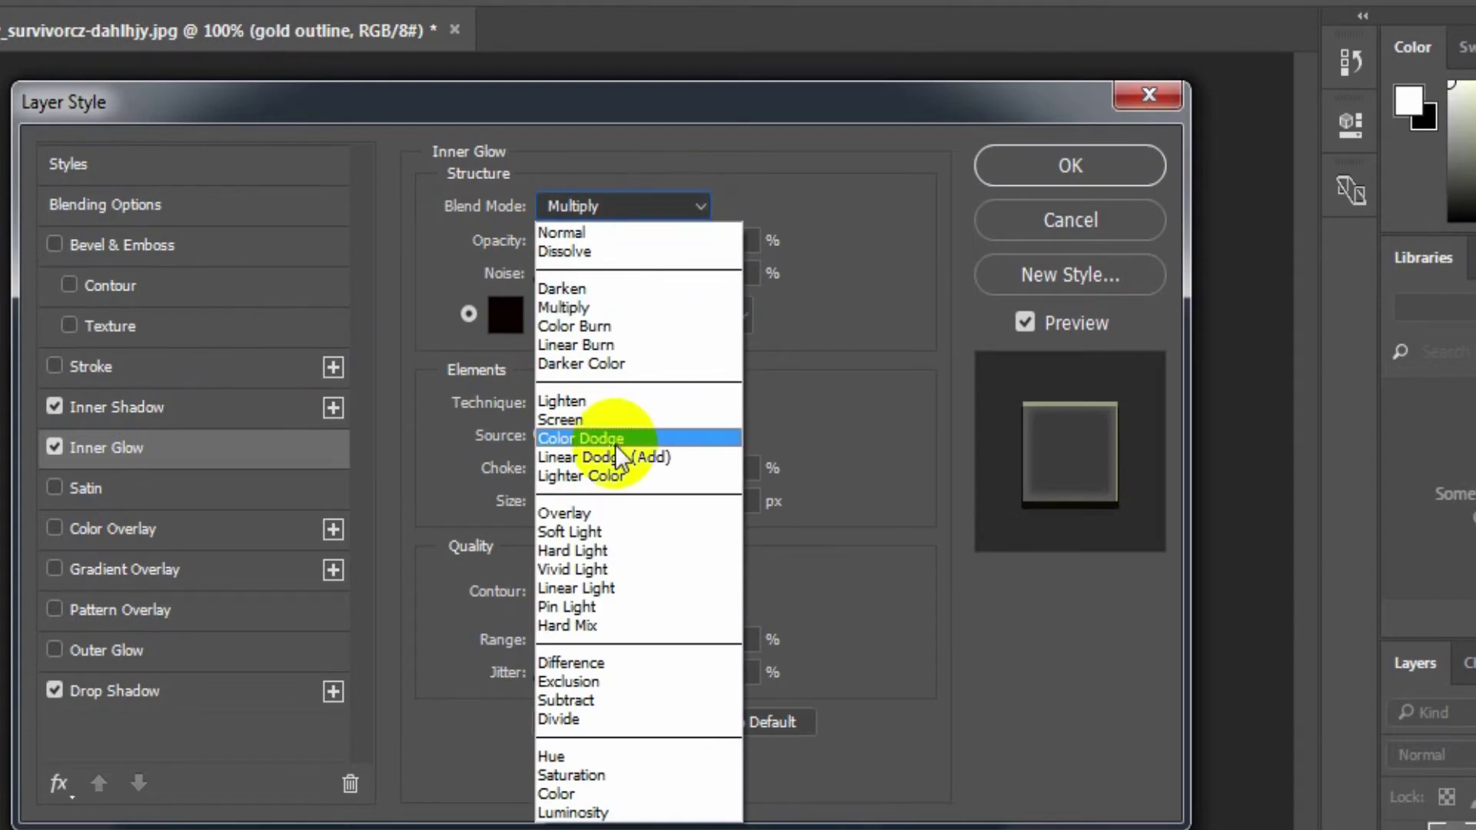
{"action": "left_click", "coordinate": [617, 444]}
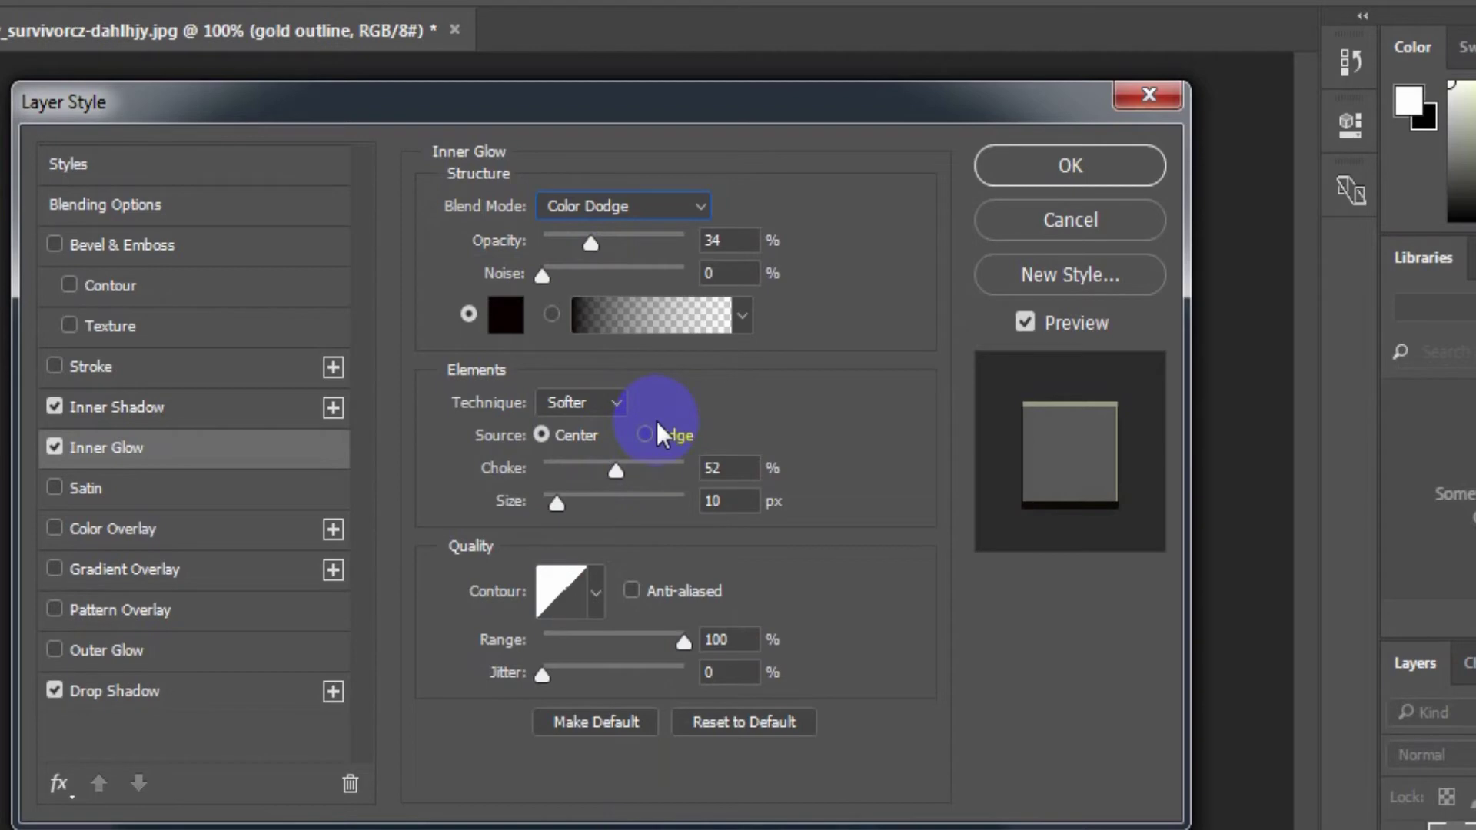
{"action": "left_click", "coordinate": [726, 240]}
{"action": "type", "text": "67"}
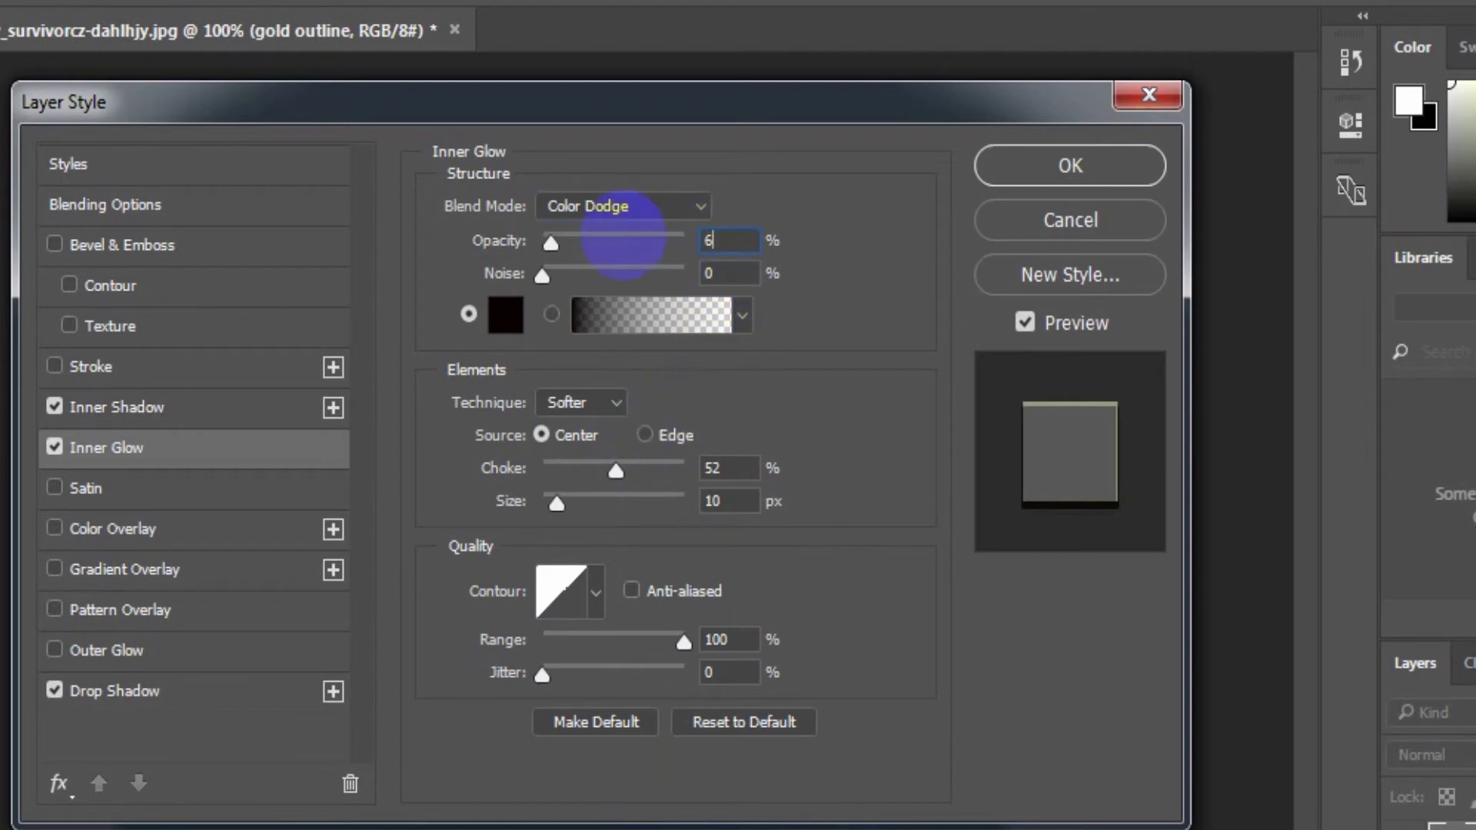
{"action": "left_click", "coordinate": [736, 281]}
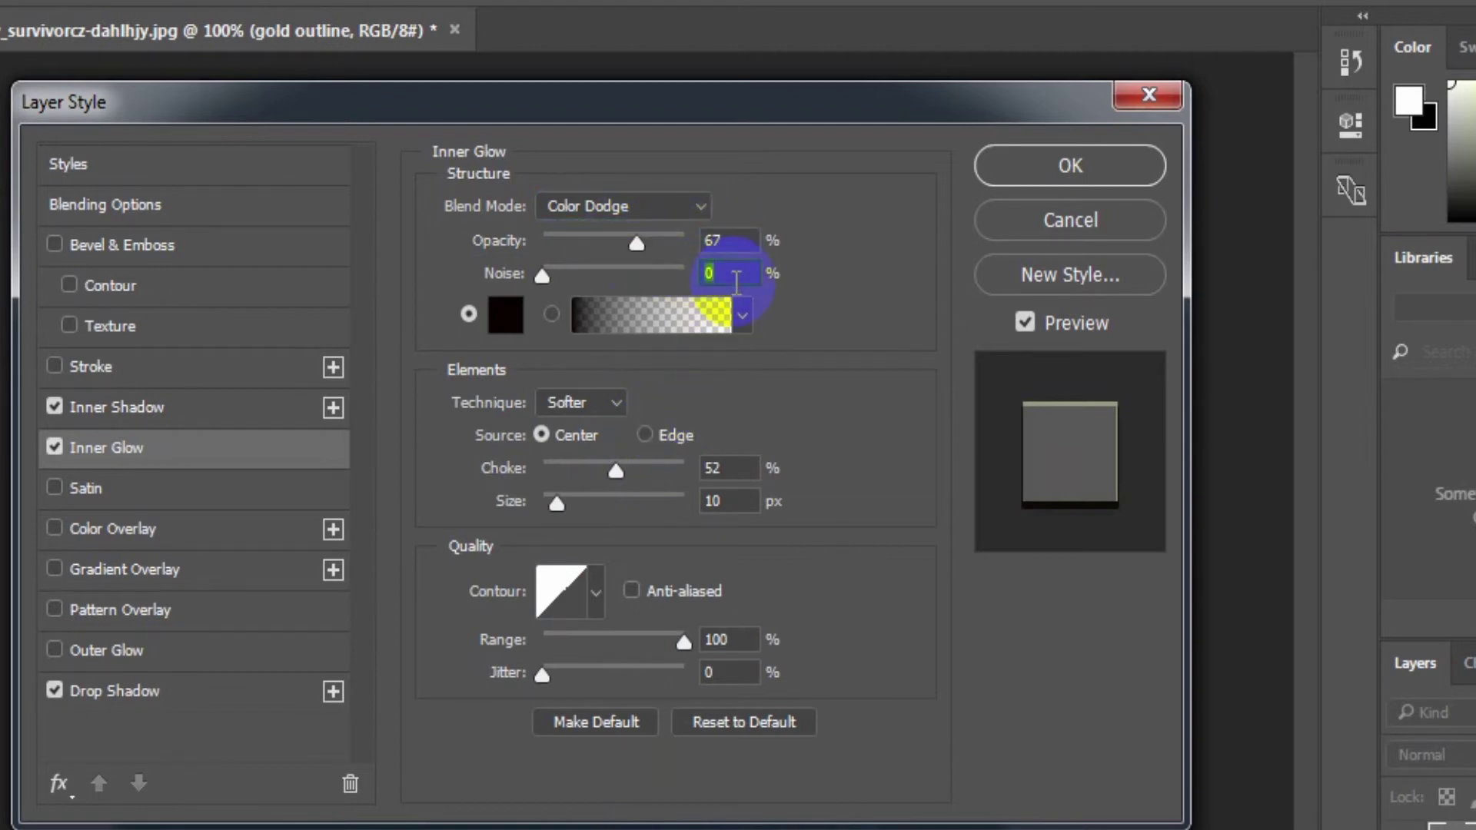
{"action": "left_click", "coordinate": [505, 311]}
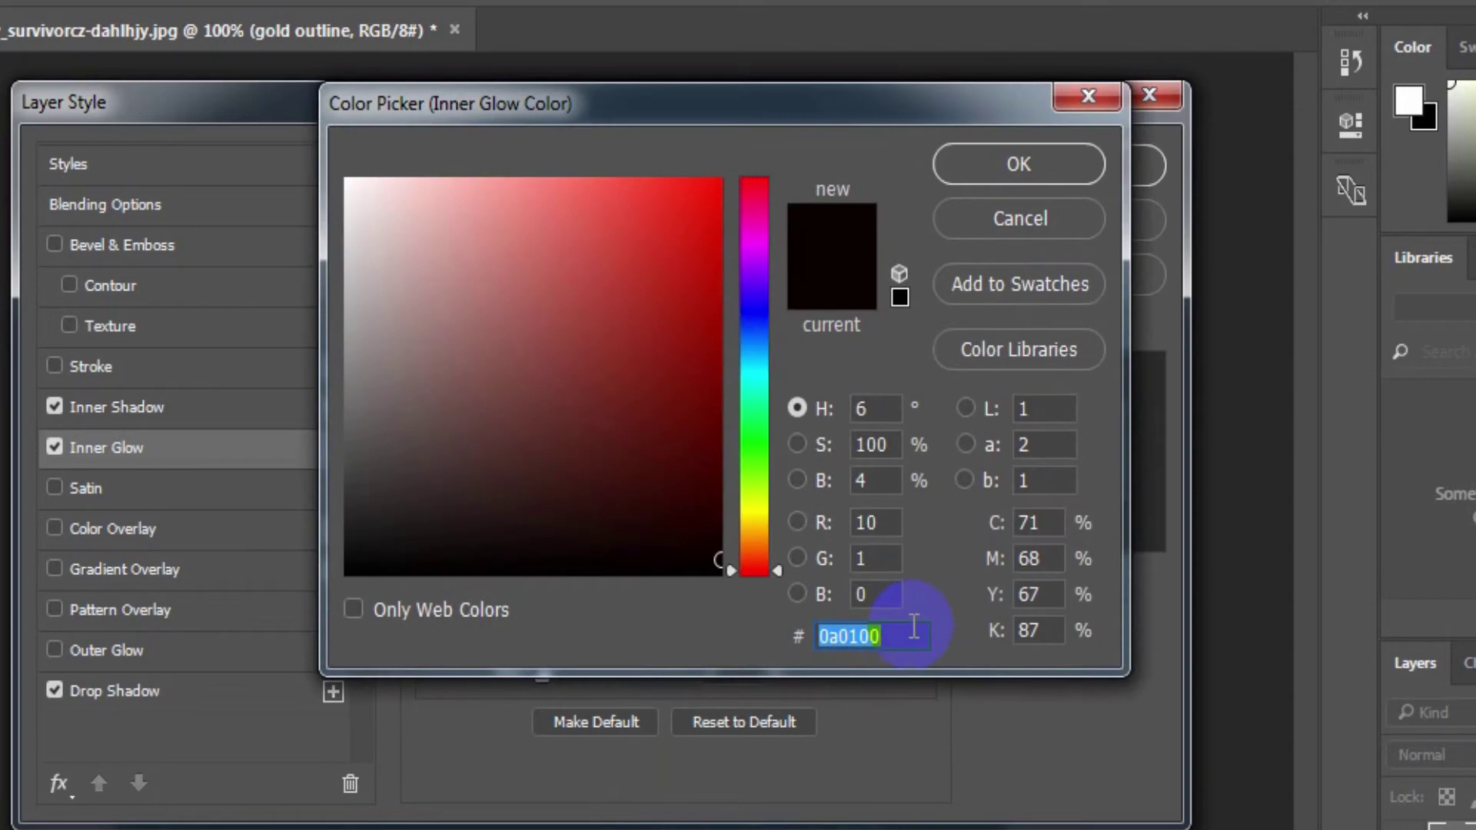
{"action": "type", "text": "ffffff"}
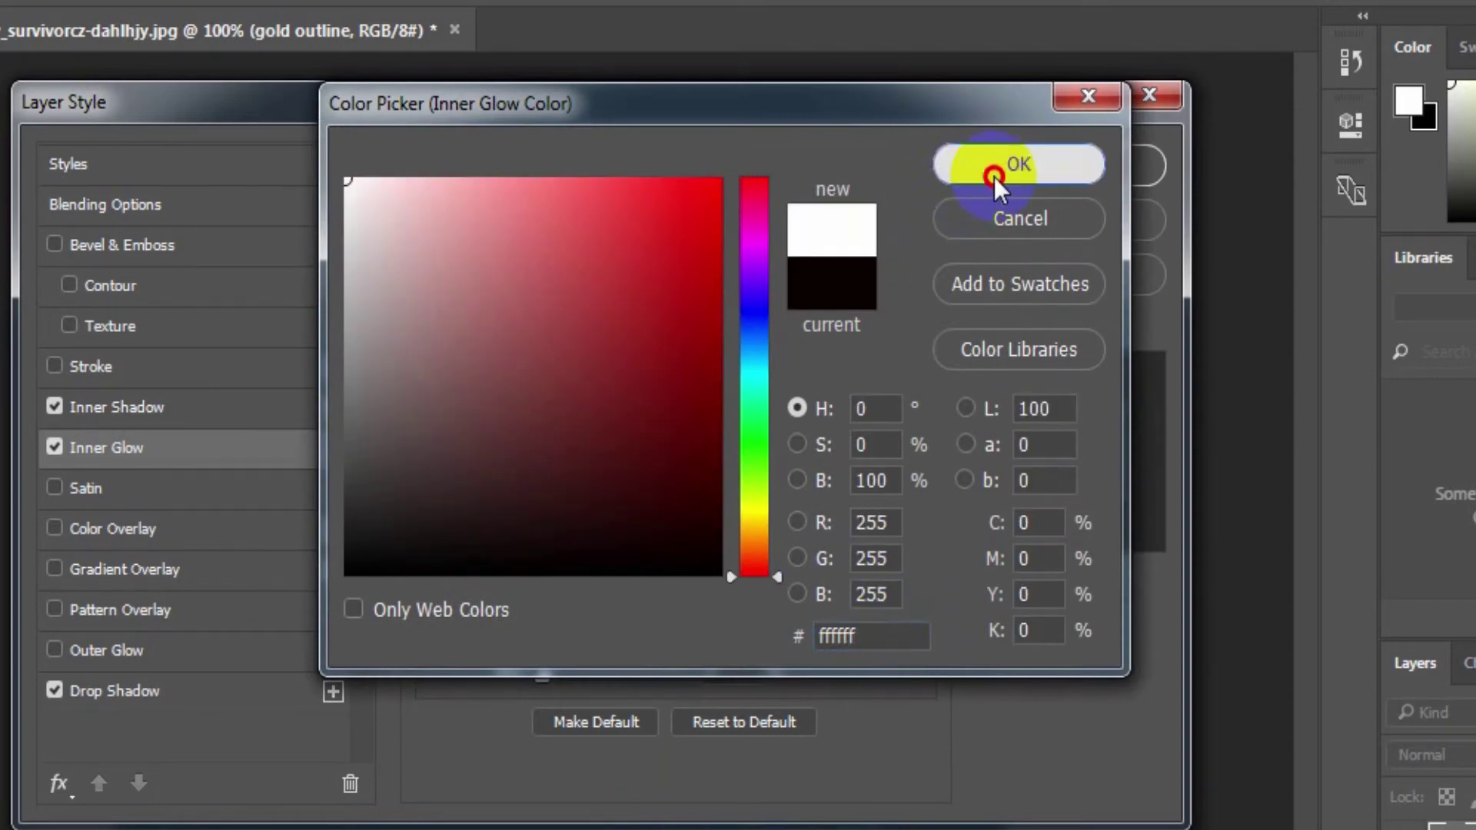
{"action": "left_click", "coordinate": [997, 187]}
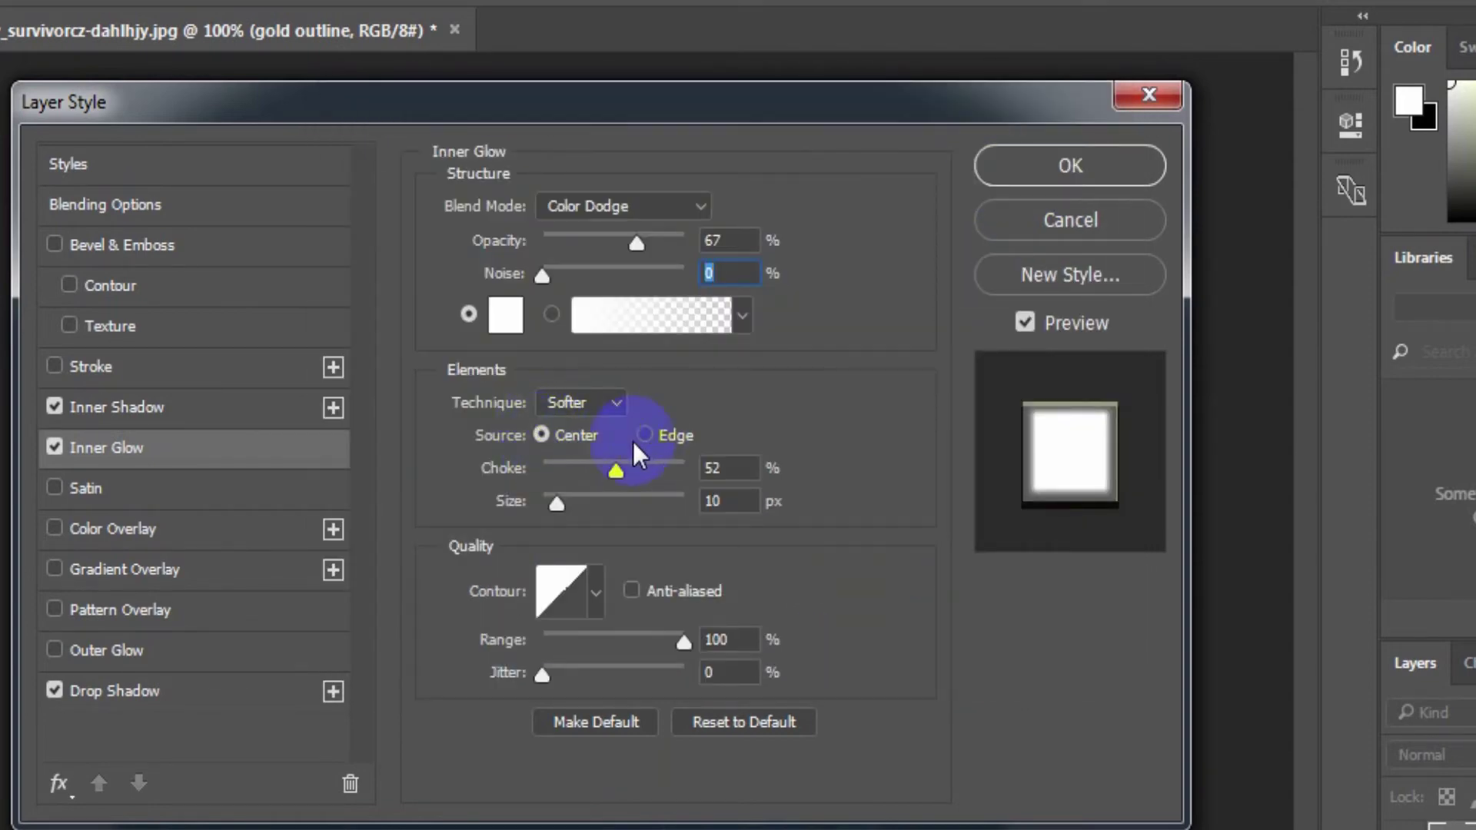
- Set the inner glow source to Edge with 66% choke and 5 px size
{"action": "left_click", "coordinate": [646, 434]}
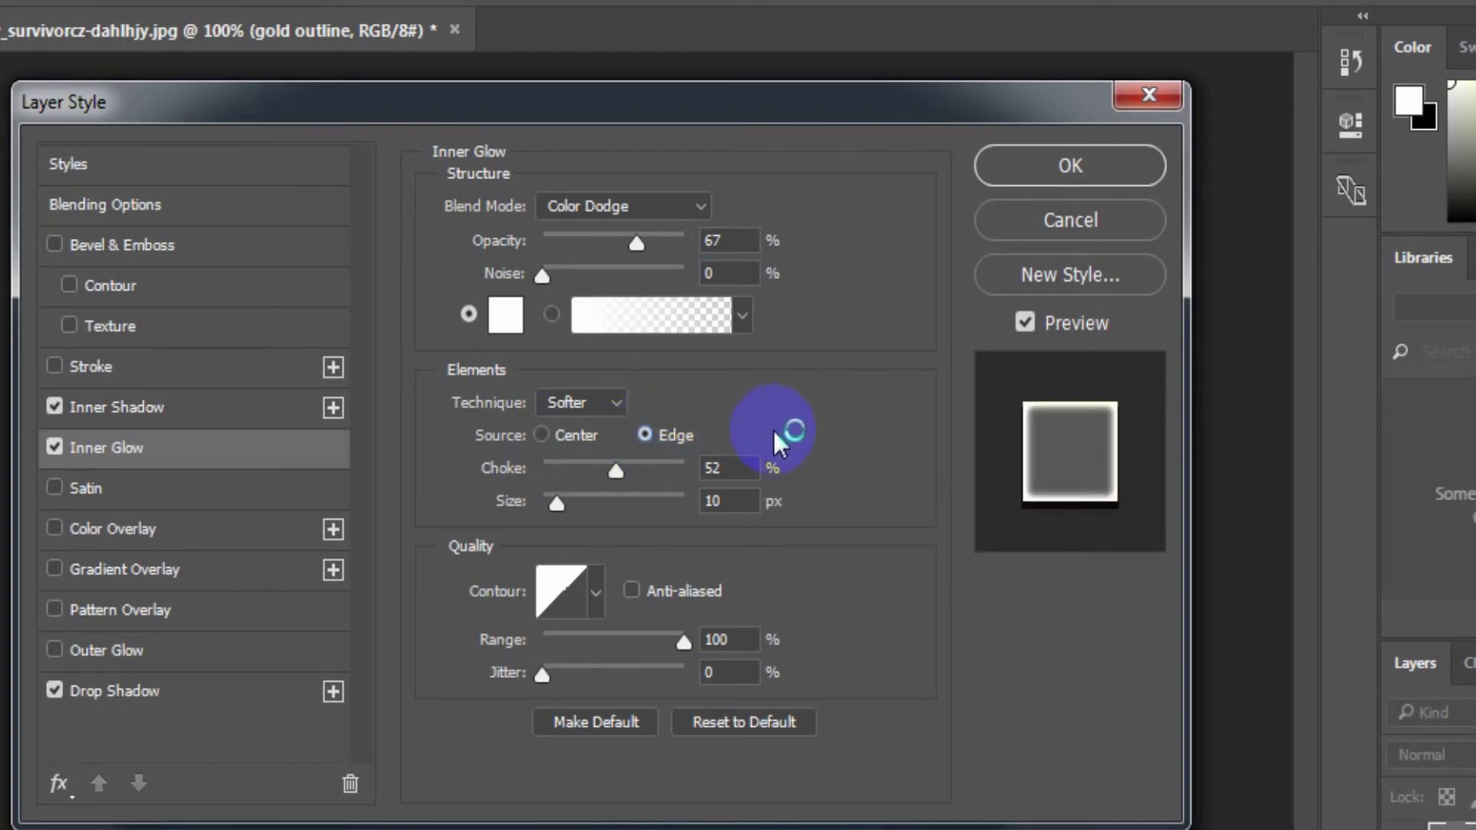
{"action": "left_click", "coordinate": [725, 468]}
{"action": "type", "text": "66"}
{"action": "key", "text": "Tab"}
{"action": "type", "text": "5"}
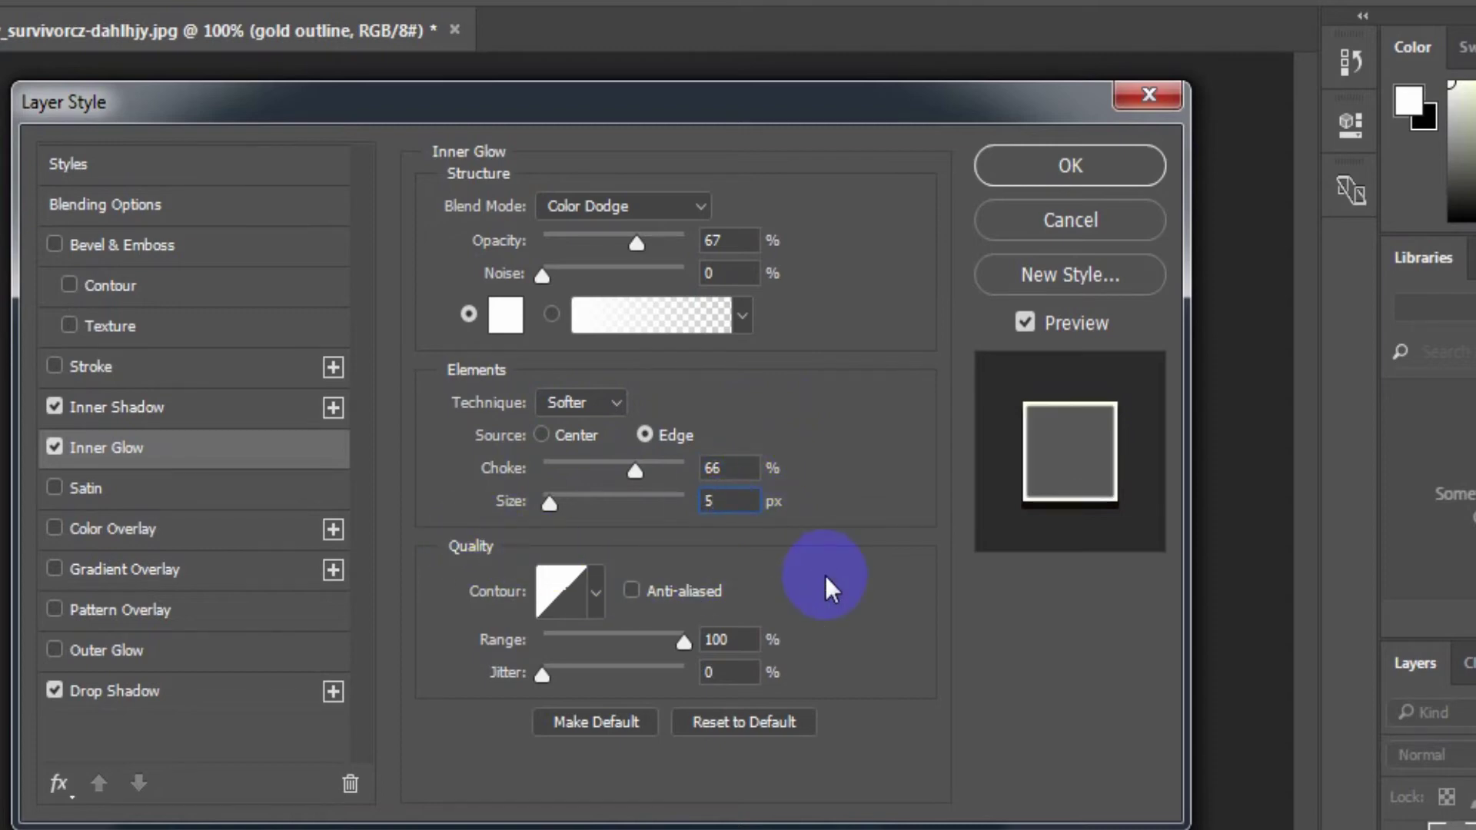
{"action": "key", "text": "Tab"}
- Enable Bevel & Emboss as Smooth Stroke Emboss with 1000% depth and 2 px size
{"action": "left_click", "coordinate": [152, 243]}
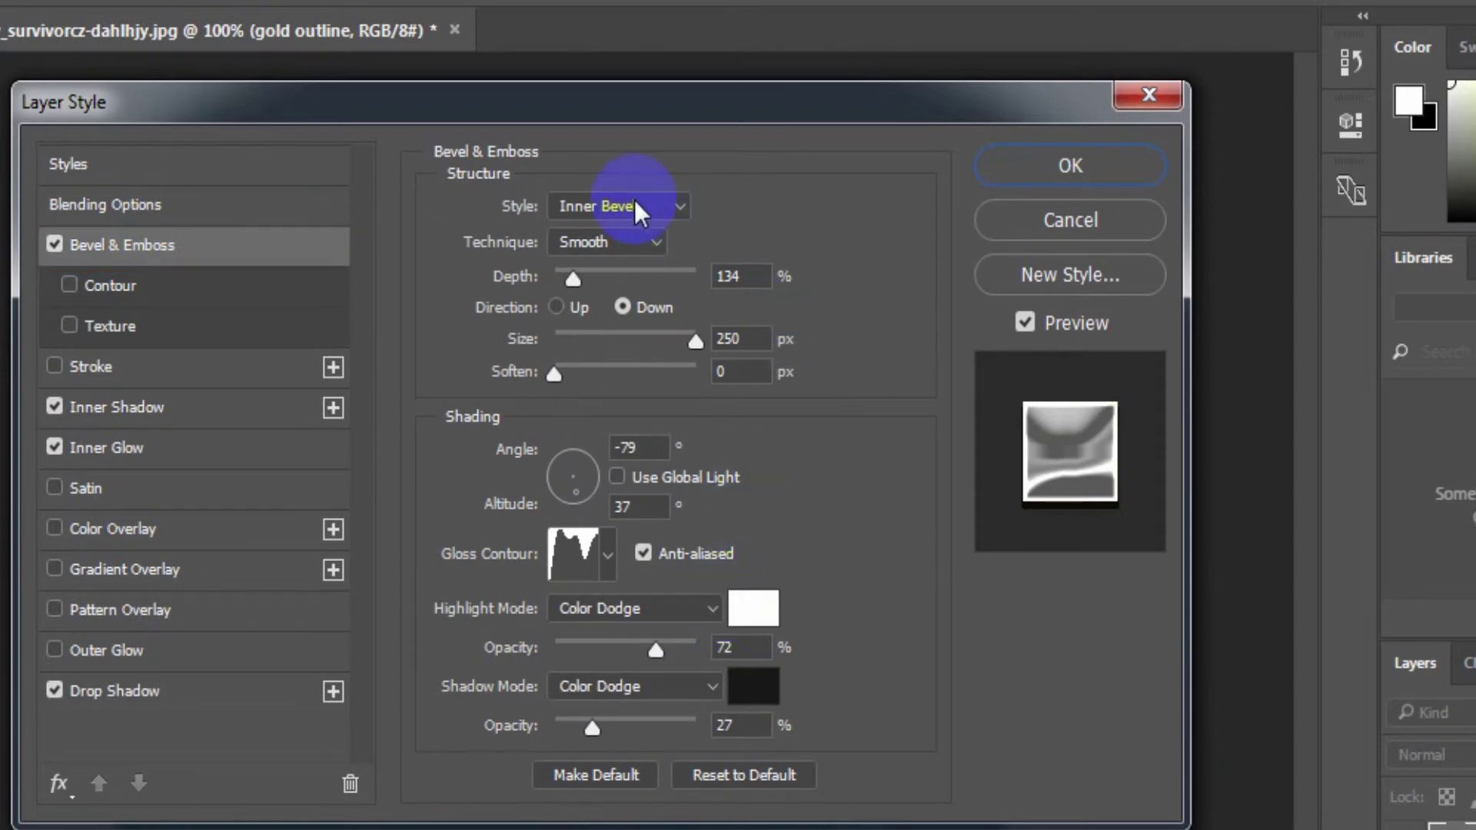
{"action": "left_click", "coordinate": [569, 208]}
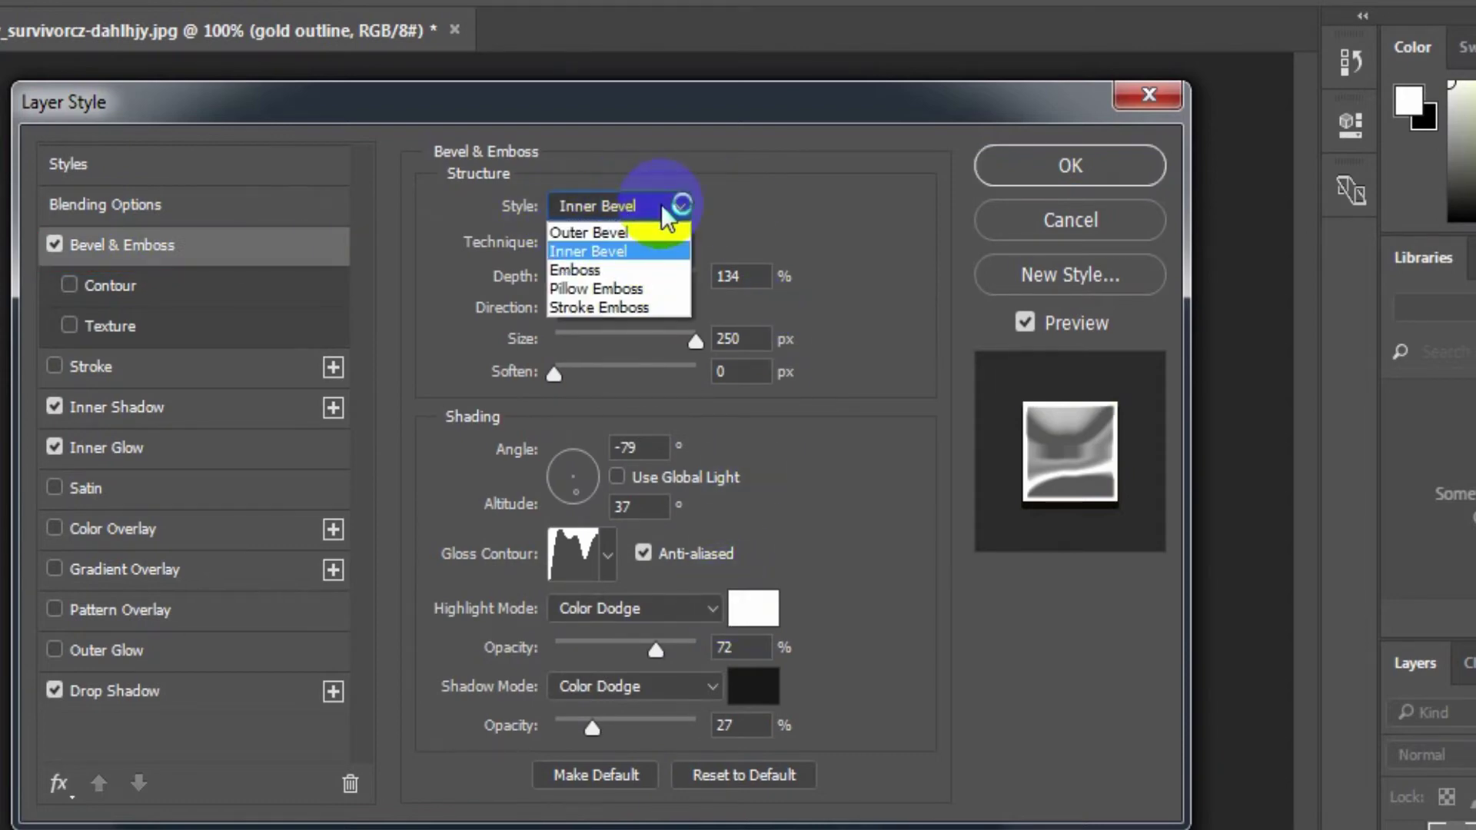
{"action": "left_click", "coordinate": [639, 306]}
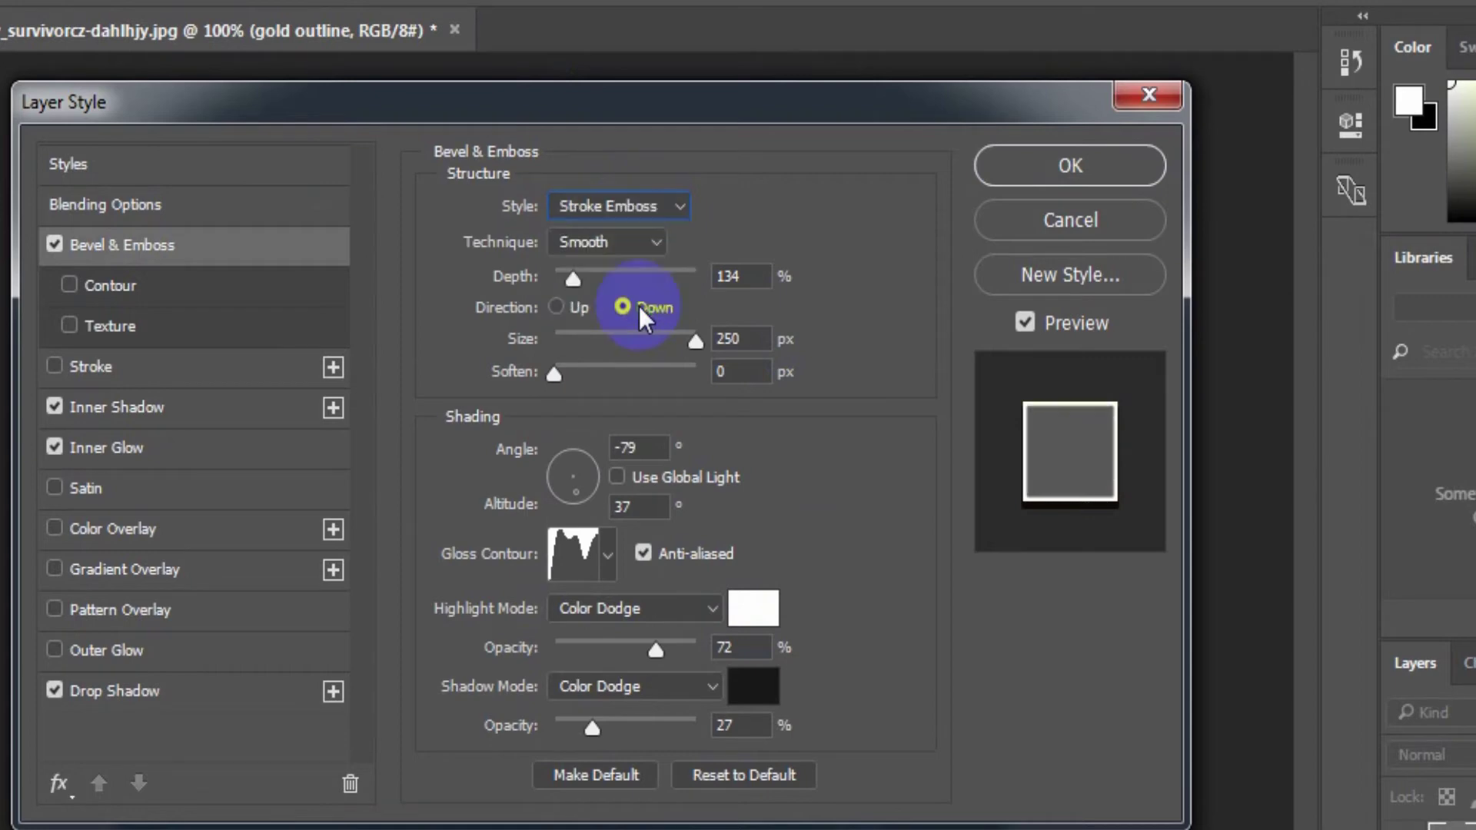
{"action": "left_click", "coordinate": [588, 241]}
{"action": "left_click", "coordinate": [589, 266]}
{"action": "double_click", "coordinate": [741, 276]}
{"action": "type", "text": "1000"}
{"action": "left_click", "coordinate": [767, 339]}
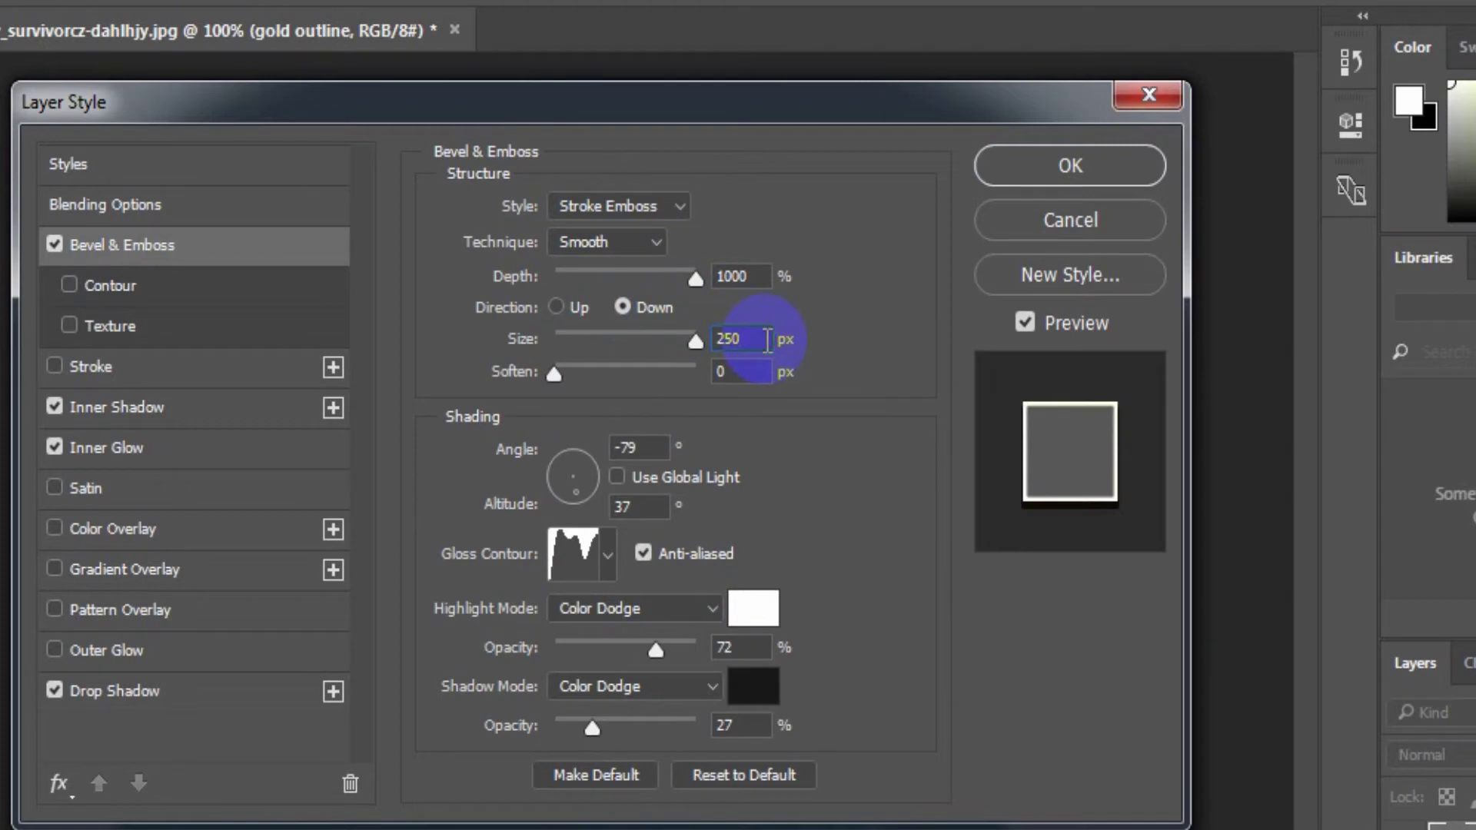
{"action": "key", "text": "BackSpace"}
{"action": "key", "text": "BackSpace"}
{"action": "left_click", "coordinate": [746, 371]}
{"action": "key", "text": "Tab"}
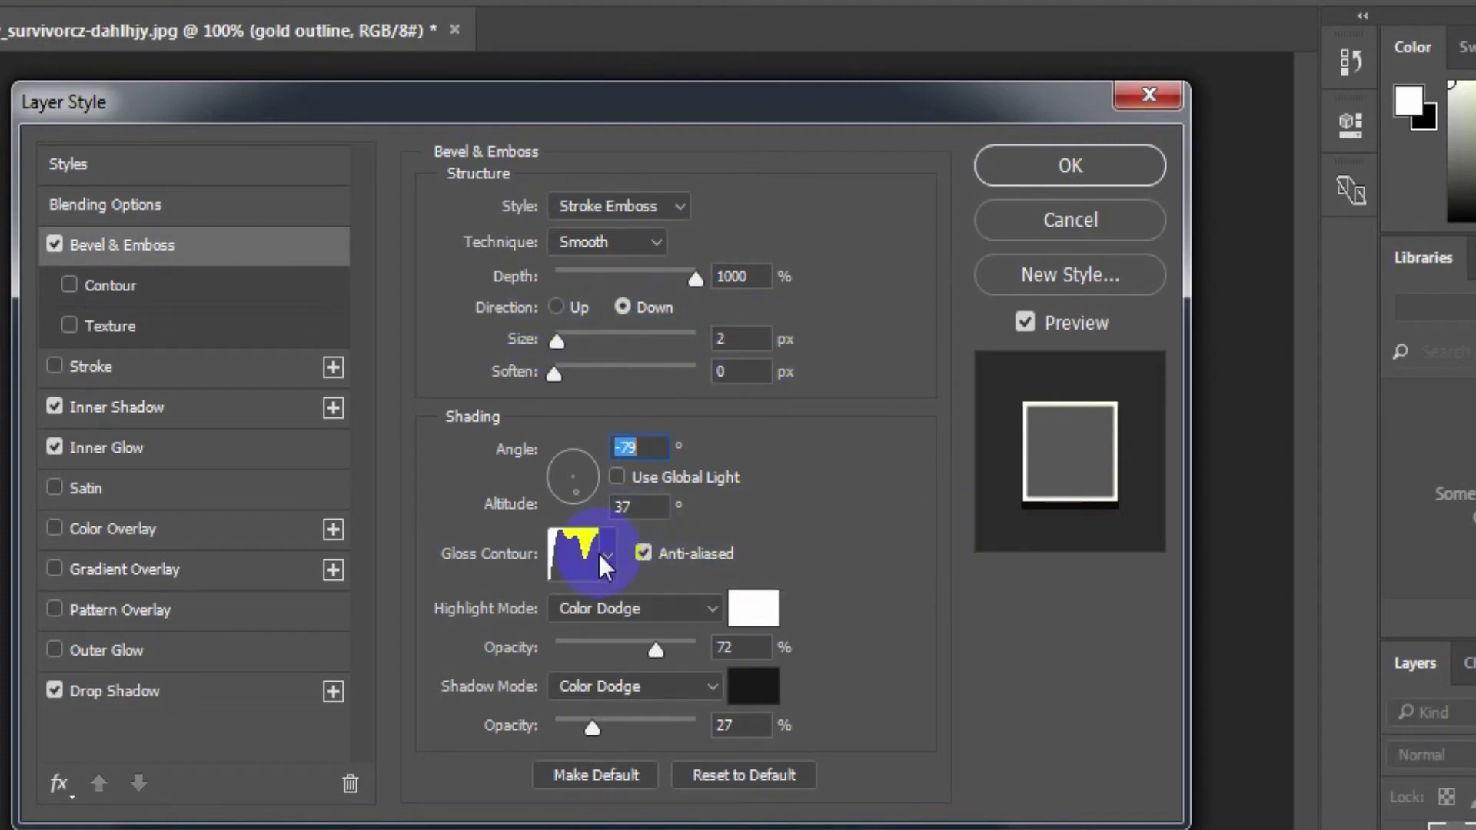
- Set the bevel gloss contour to Linear and the highlight colour to white
{"action": "left_click", "coordinate": [615, 553]}
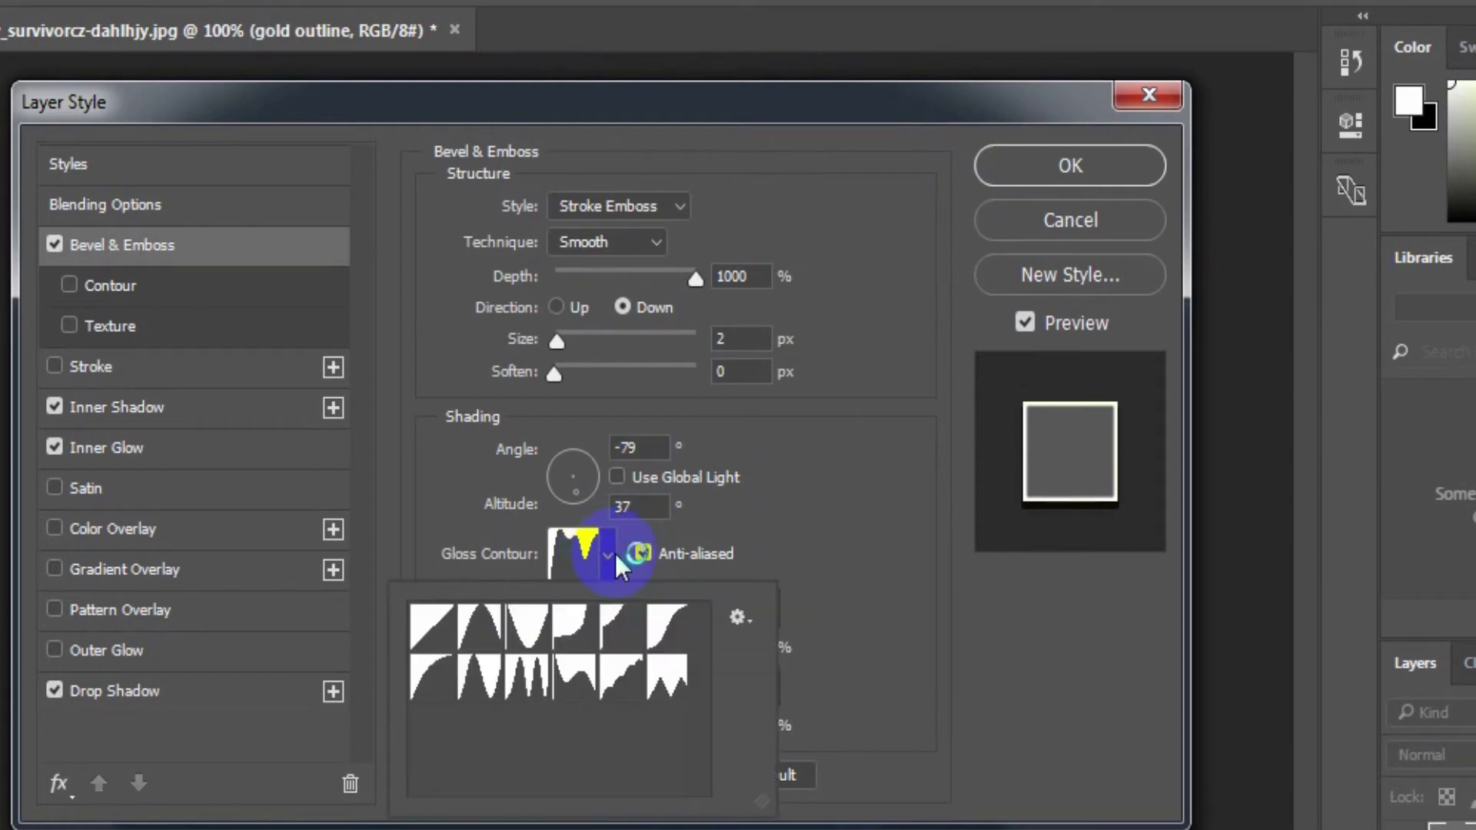
{"action": "left_click", "coordinate": [433, 626]}
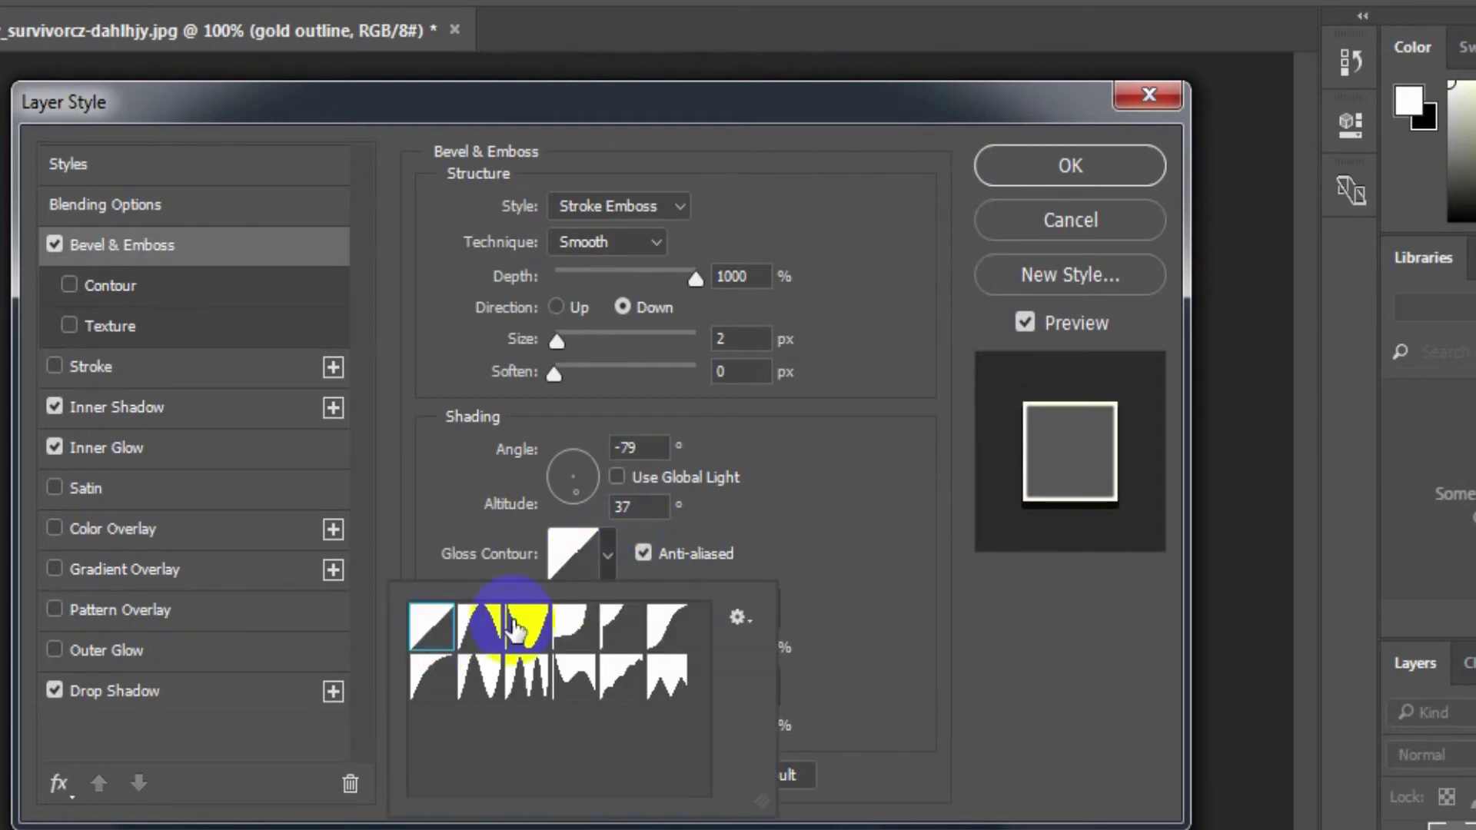
{"action": "left_click", "coordinate": [809, 527]}
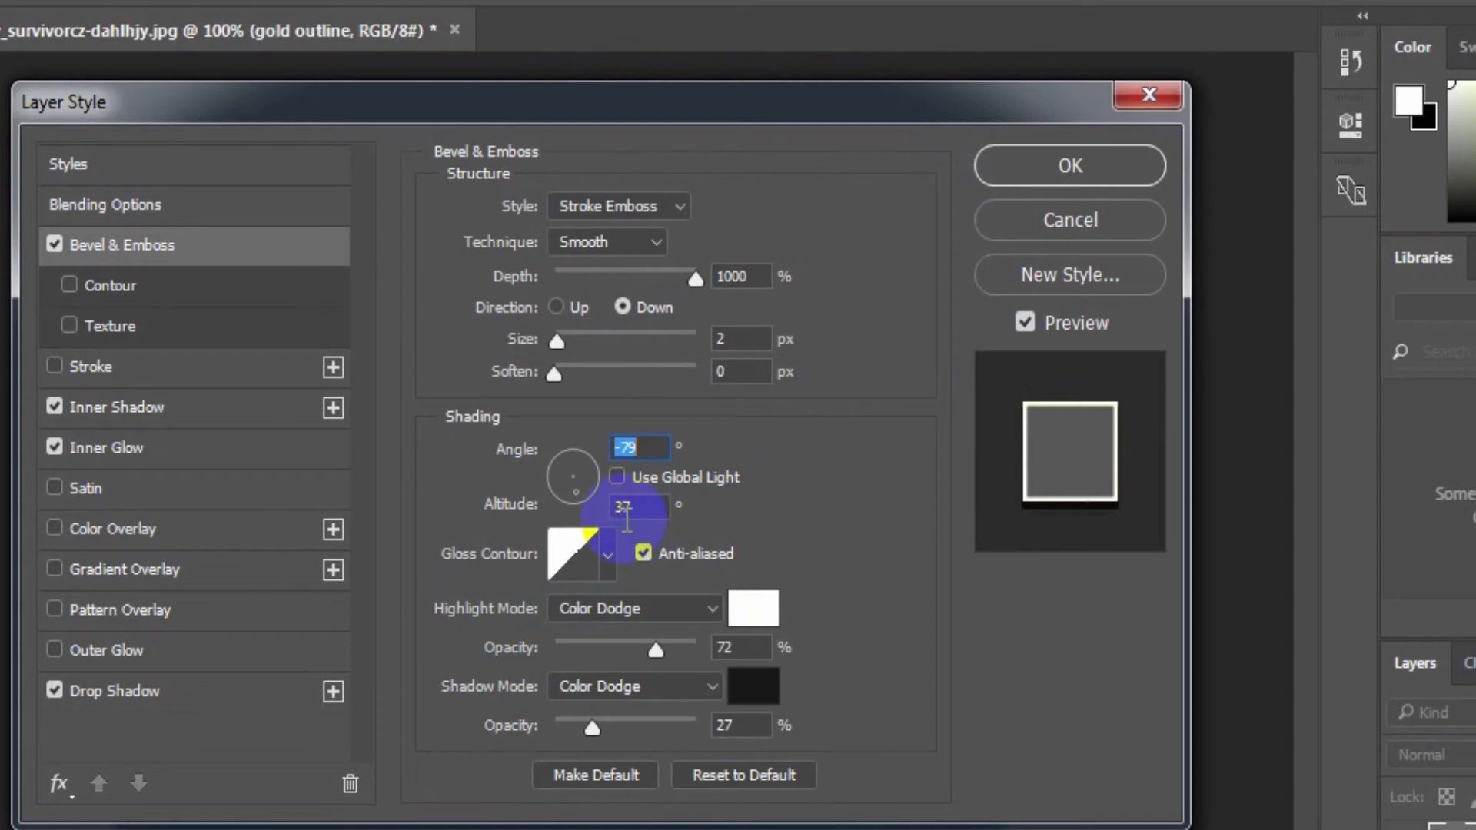
{"action": "left_click", "coordinate": [765, 609]}
{"action": "type", "text": "ffffff"}
{"action": "left_click", "coordinate": [1093, 215]}
- Set the bevel shadow mode to Linear Burn with colour 171718
{"action": "left_click", "coordinate": [690, 683]}
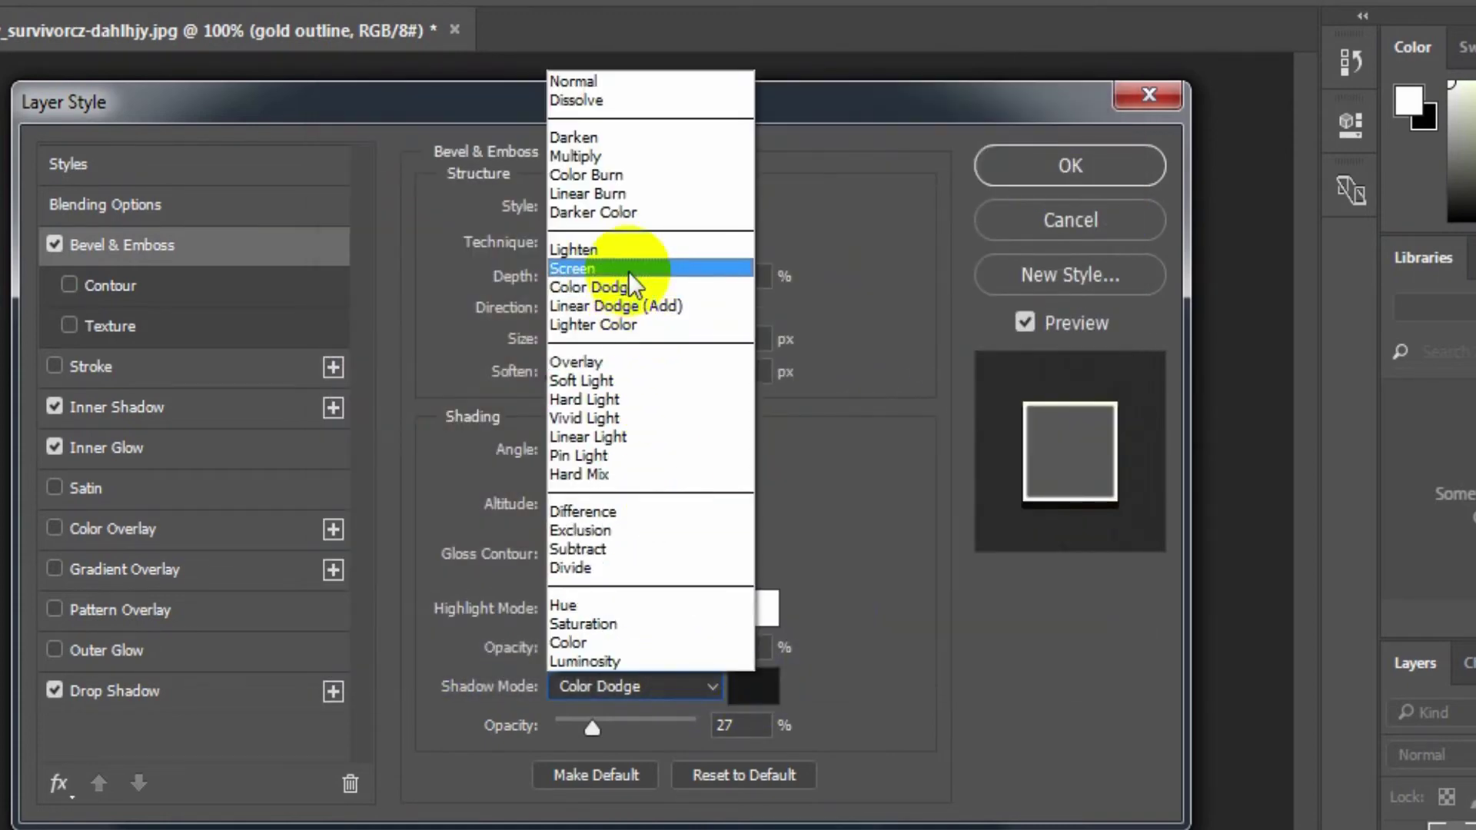
{"action": "left_click", "coordinate": [618, 196]}
{"action": "left_click", "coordinate": [765, 690]}
{"action": "double_click", "coordinate": [888, 642]}
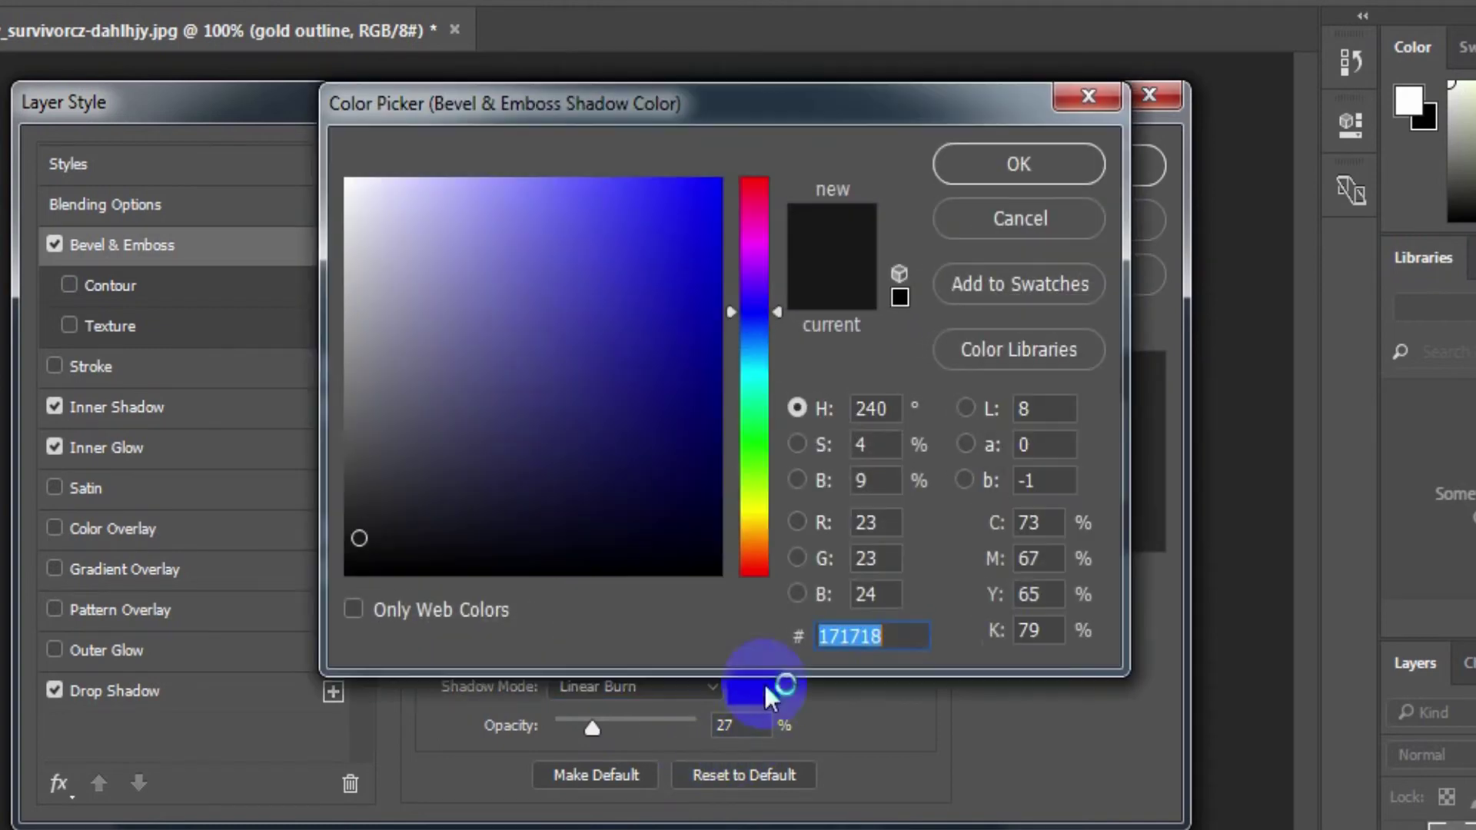
{"action": "type", "text": "171718"}
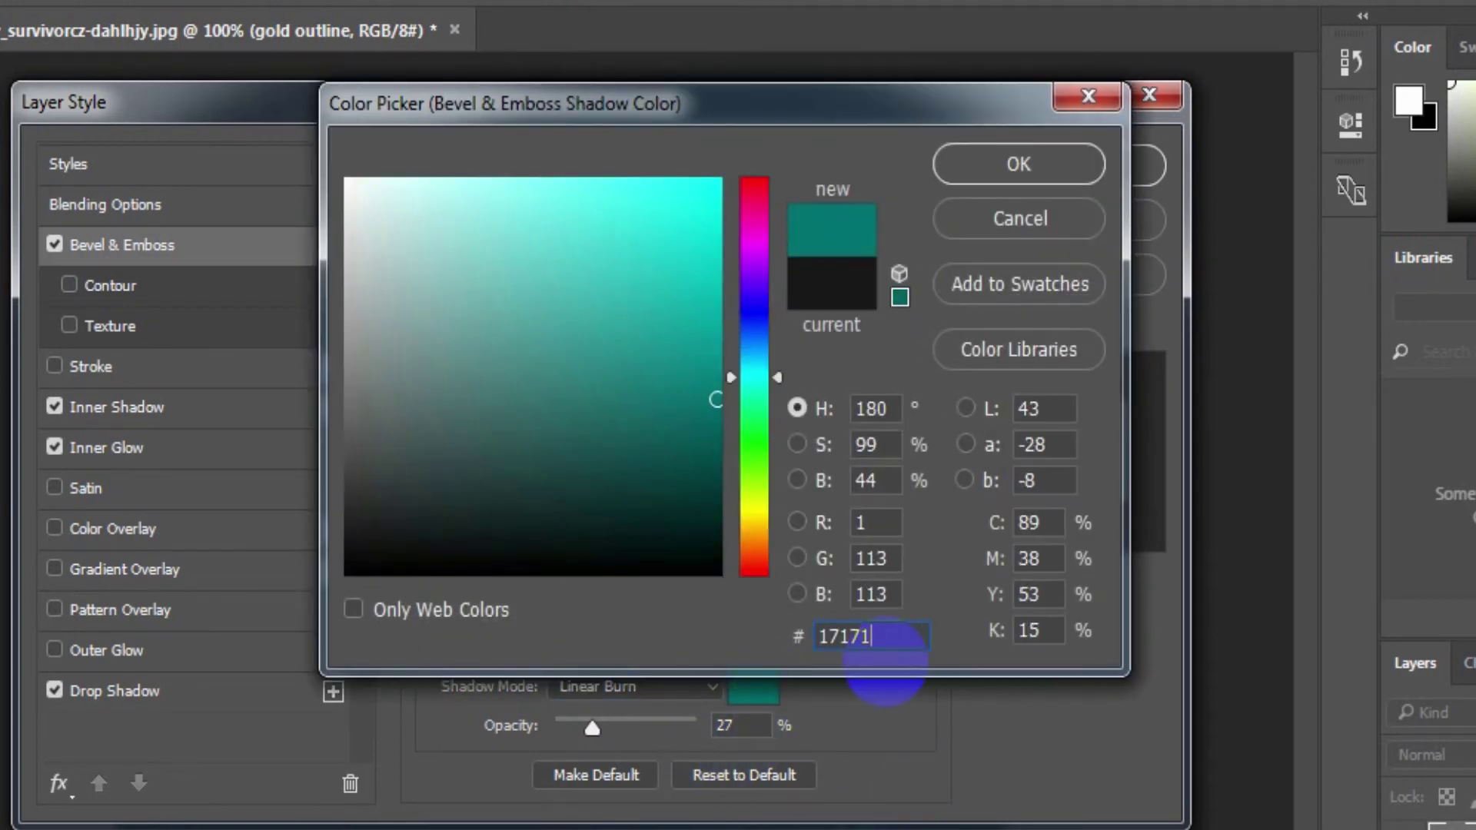
{"action": "left_click", "coordinate": [956, 160]}
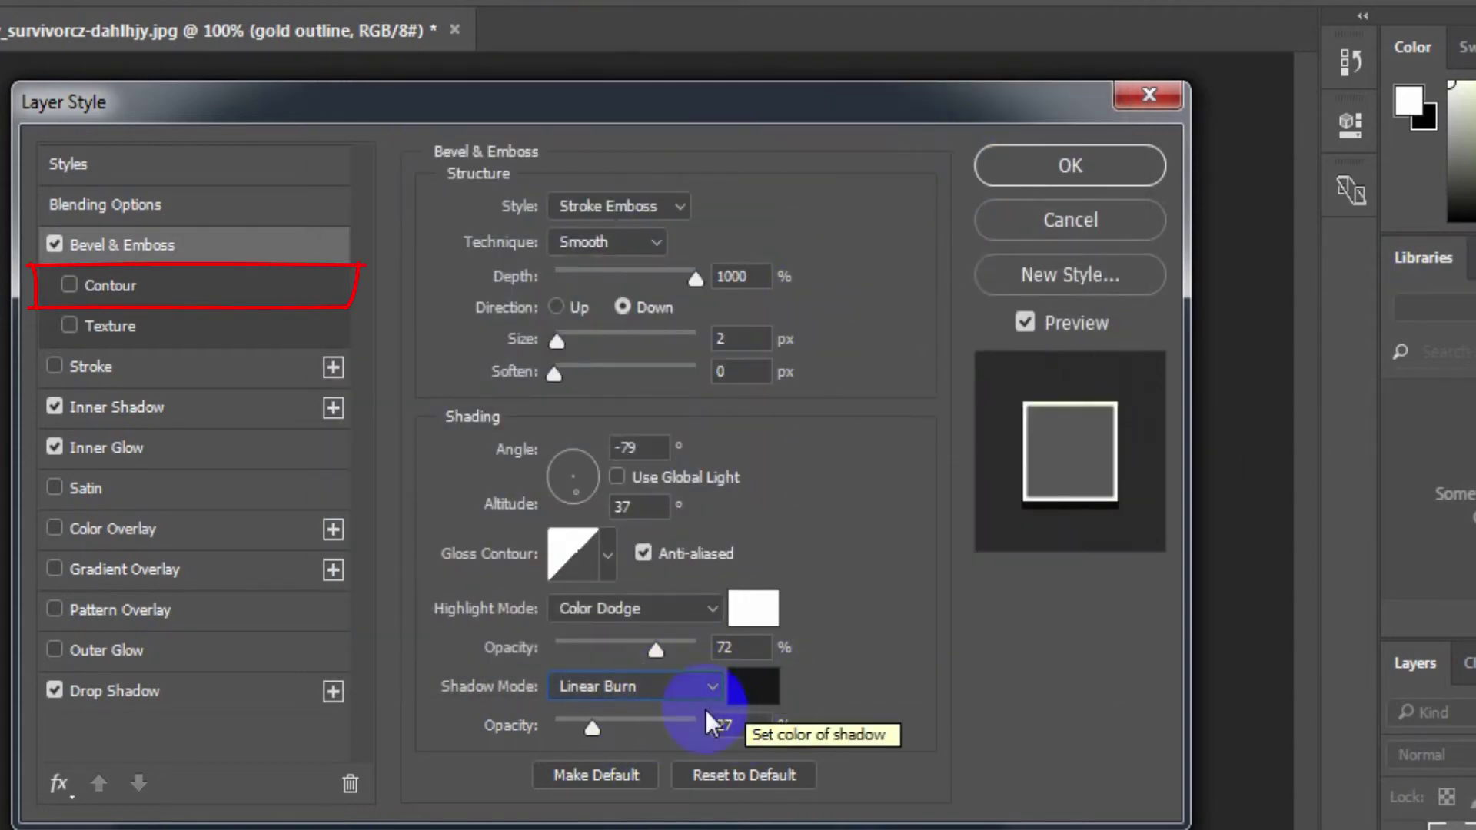
- Enable the bevel Contour with a rounded preset and a 59% range
{"action": "left_click", "coordinate": [110, 286]}
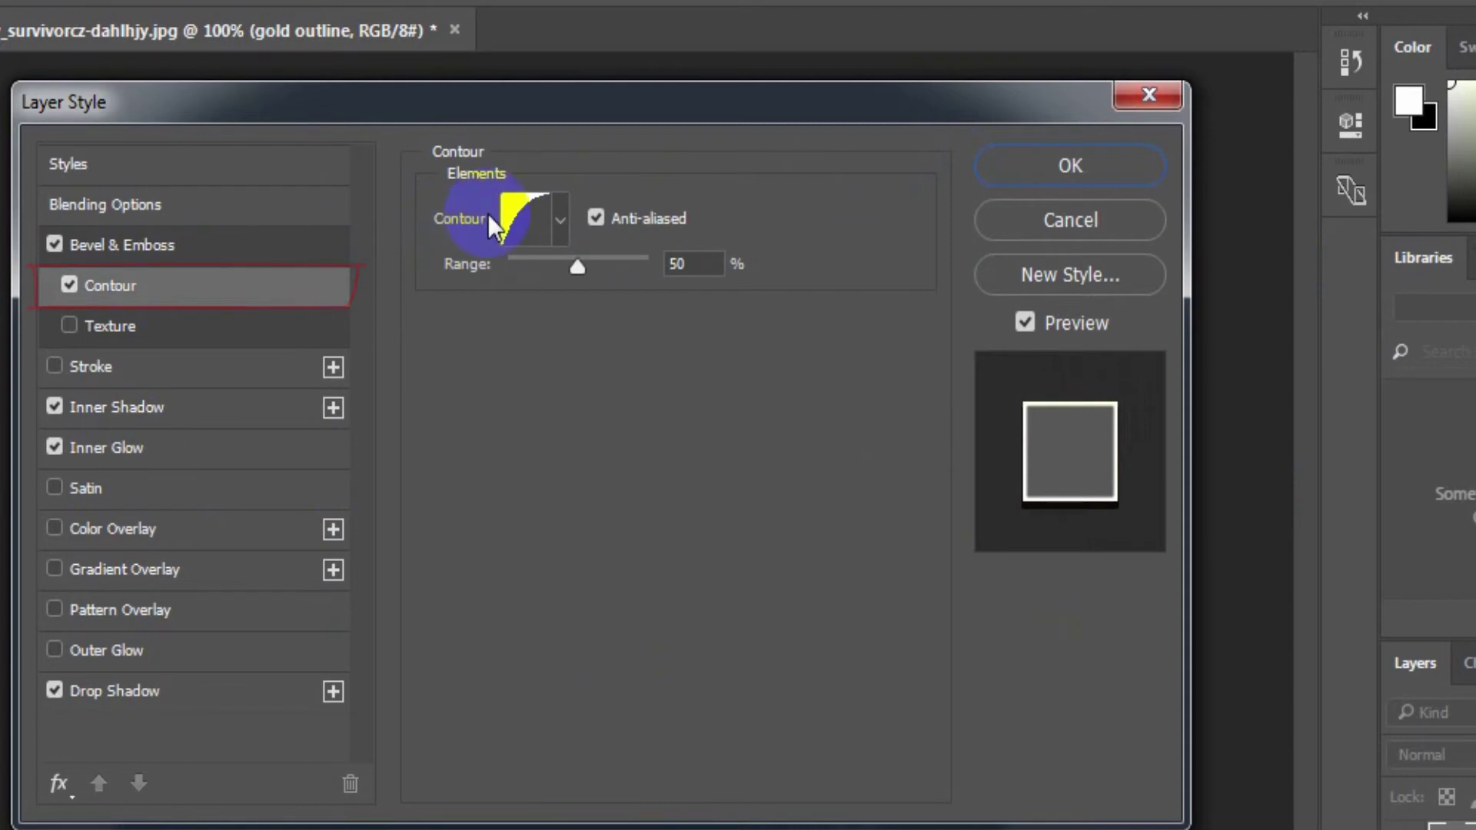
{"action": "left_click", "coordinate": [561, 209]}
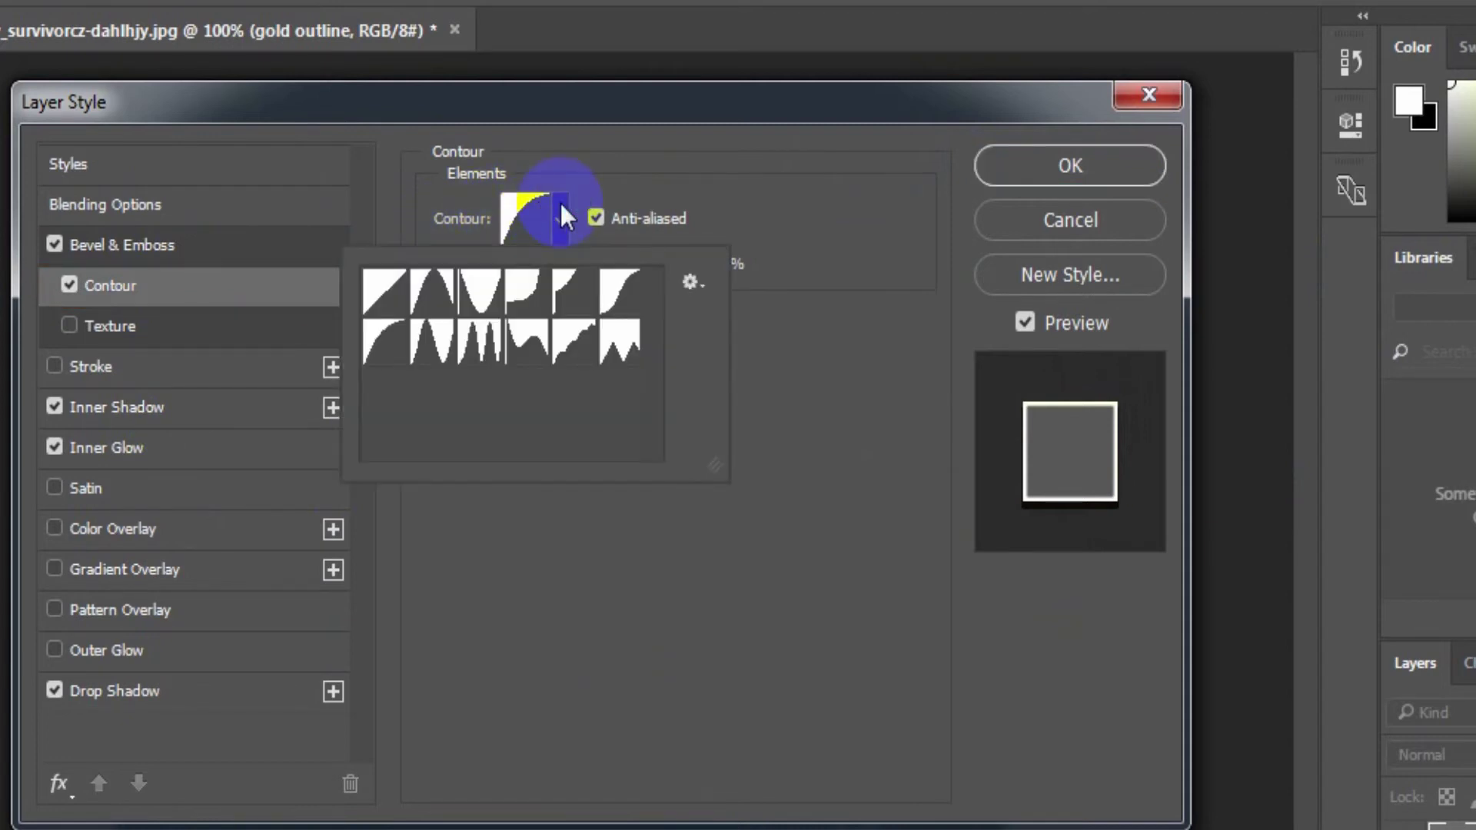
{"action": "left_click", "coordinate": [388, 339]}
{"action": "left_click", "coordinate": [833, 447]}
{"action": "left_click", "coordinate": [721, 272]}
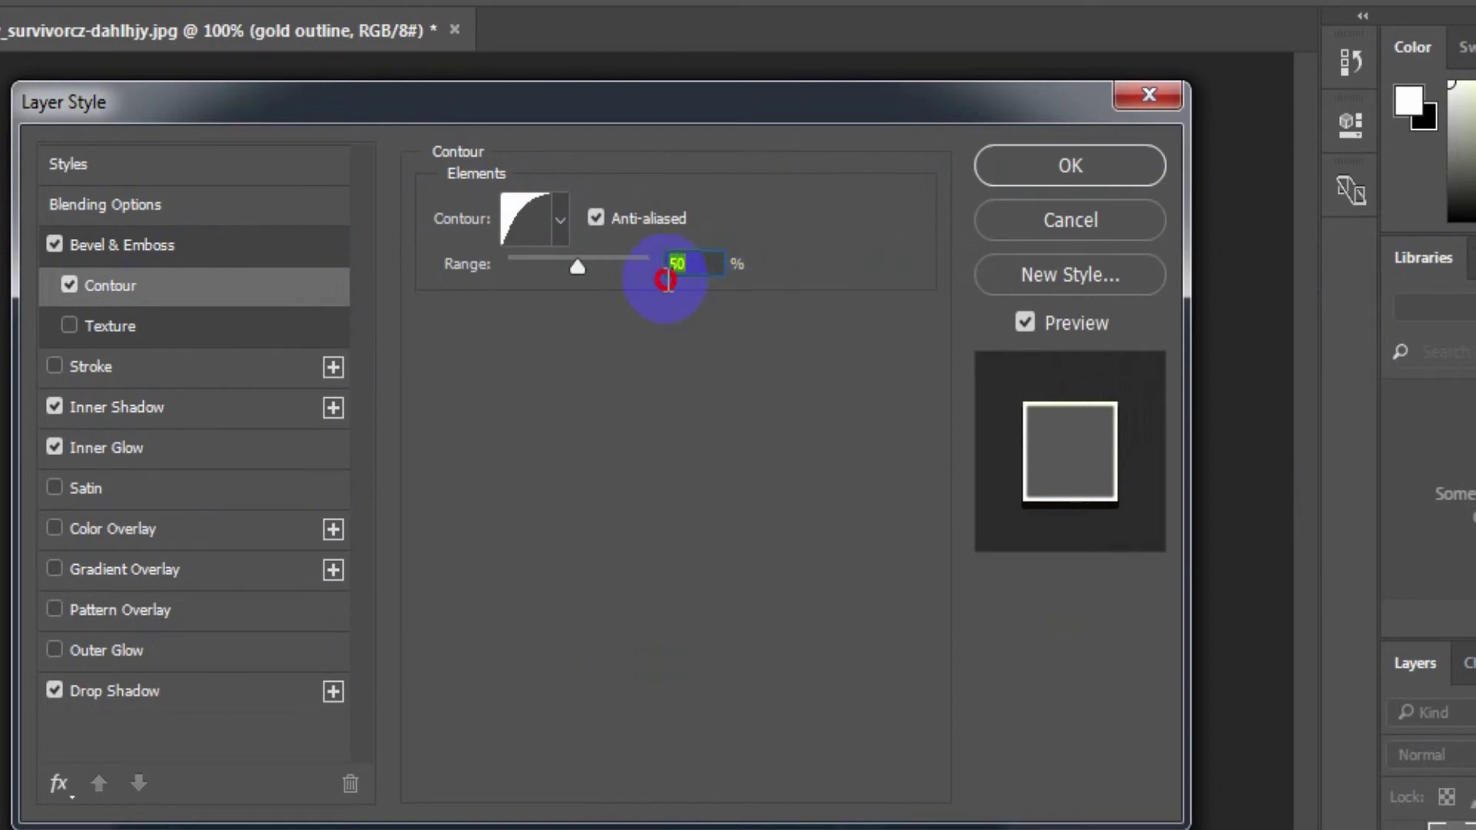
{"action": "left_click_drag", "start_coordinate": [584, 291], "coordinate": [590, 292]}
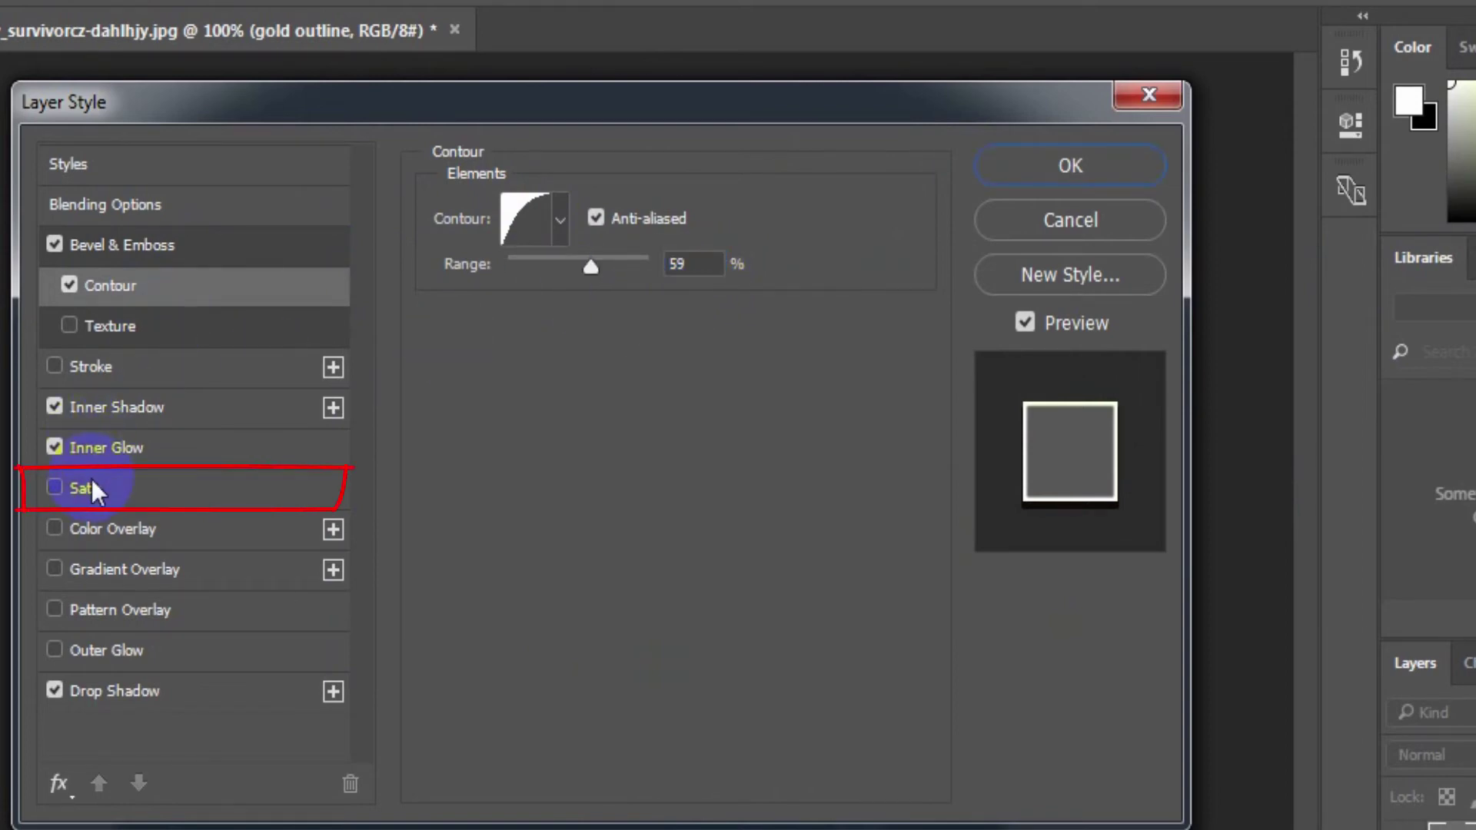
- Enable a white Color Dodge Satin at 36% opacity
{"action": "left_click", "coordinate": [138, 492]}
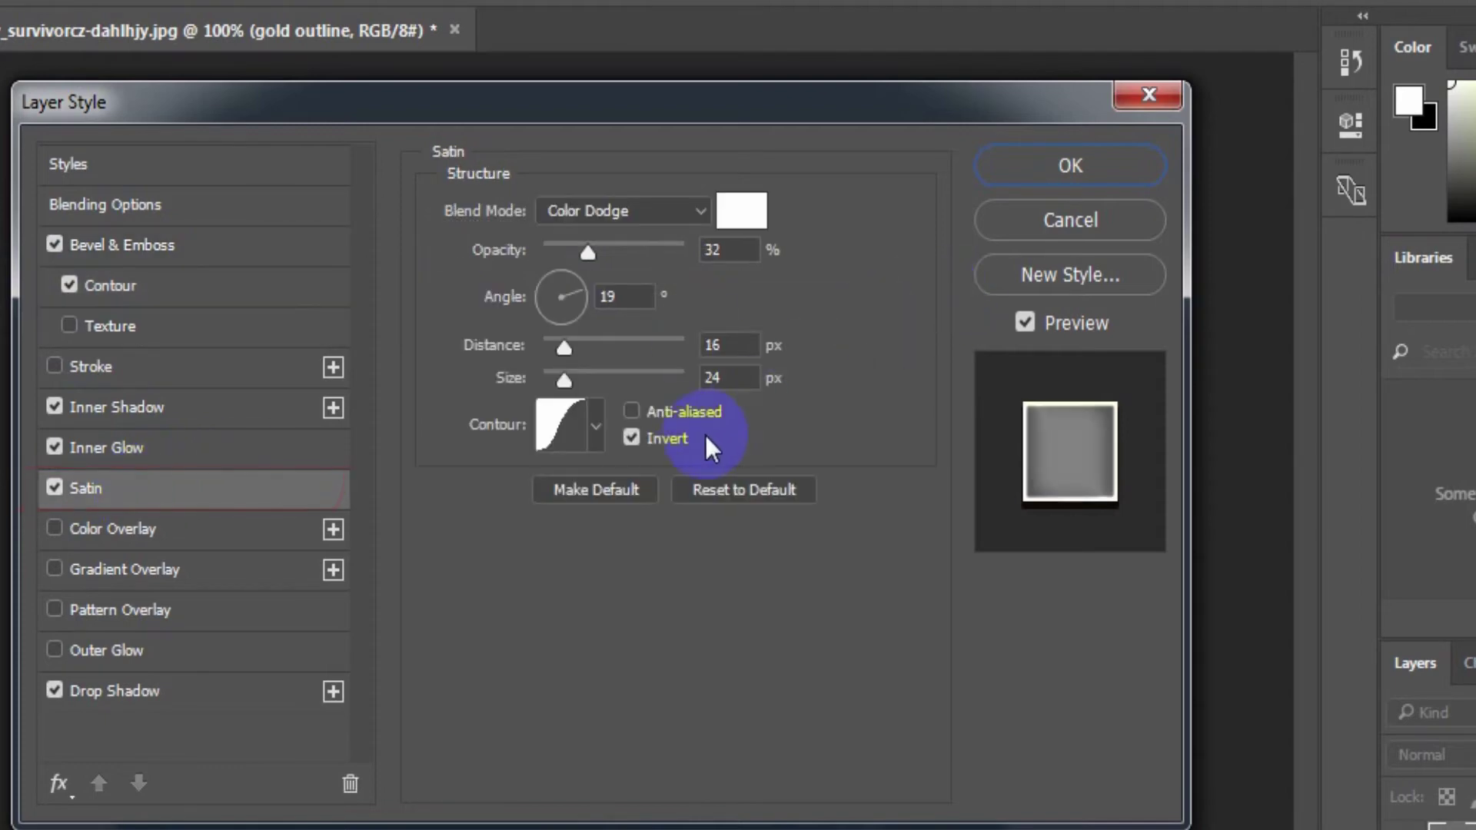
{"action": "left_click", "coordinate": [677, 207]}
{"action": "left_click", "coordinate": [709, 209]}
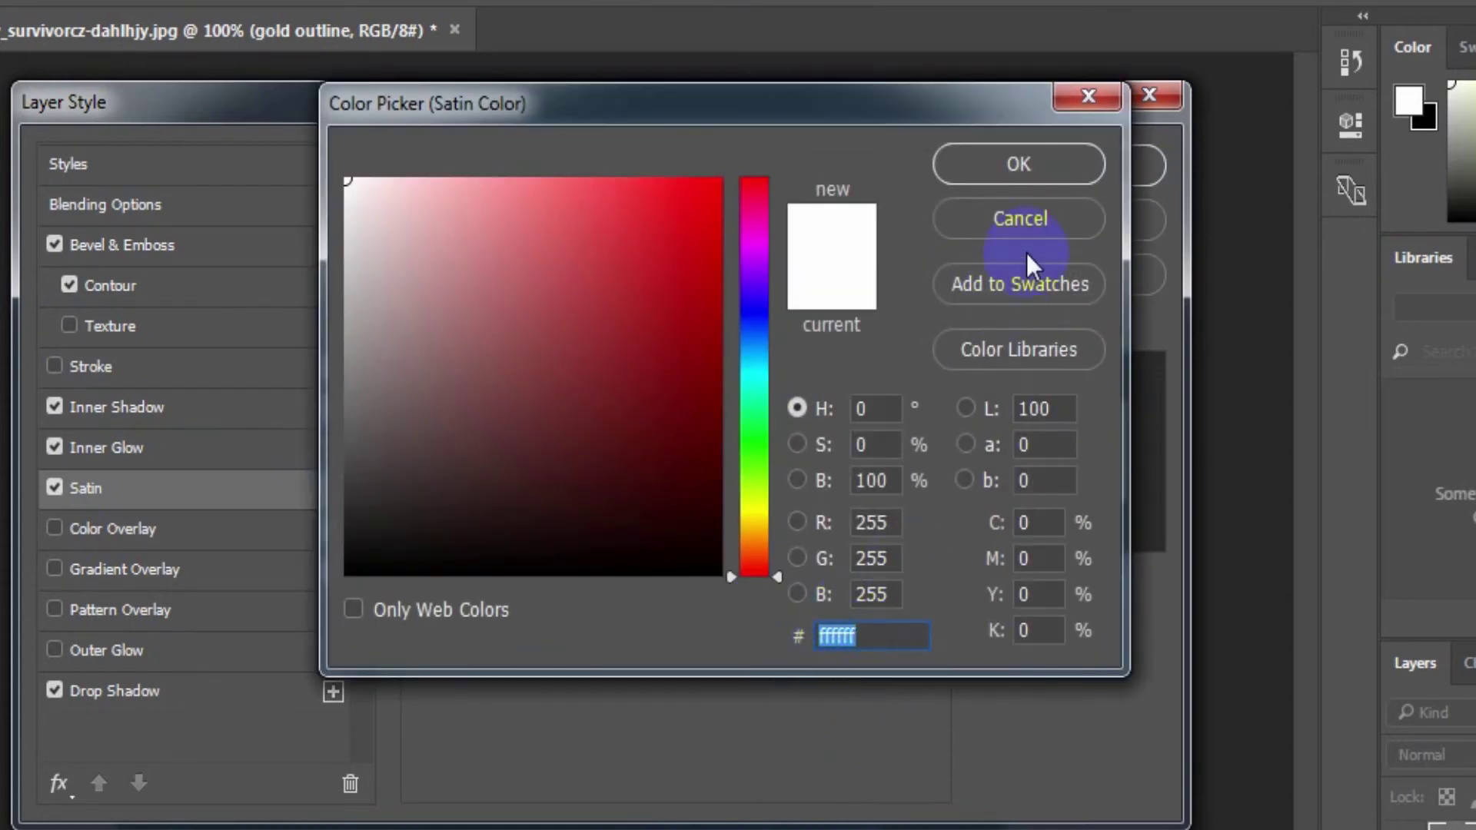
{"action": "left_click", "coordinate": [1026, 170]}
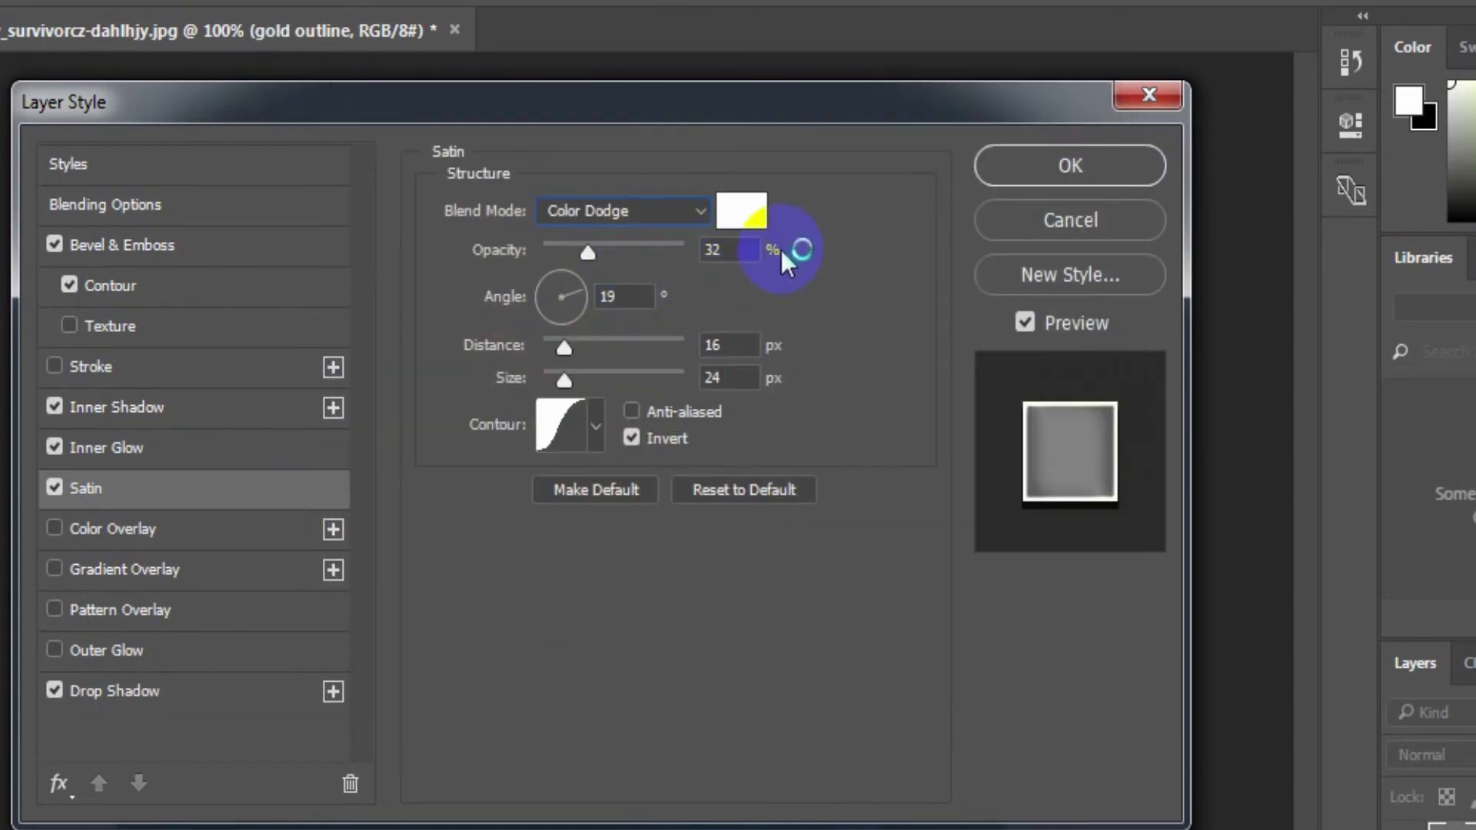
{"action": "left_click", "coordinate": [718, 248]}
{"action": "type", "text": "36"}
{"action": "key", "text": "shift+Tab"}
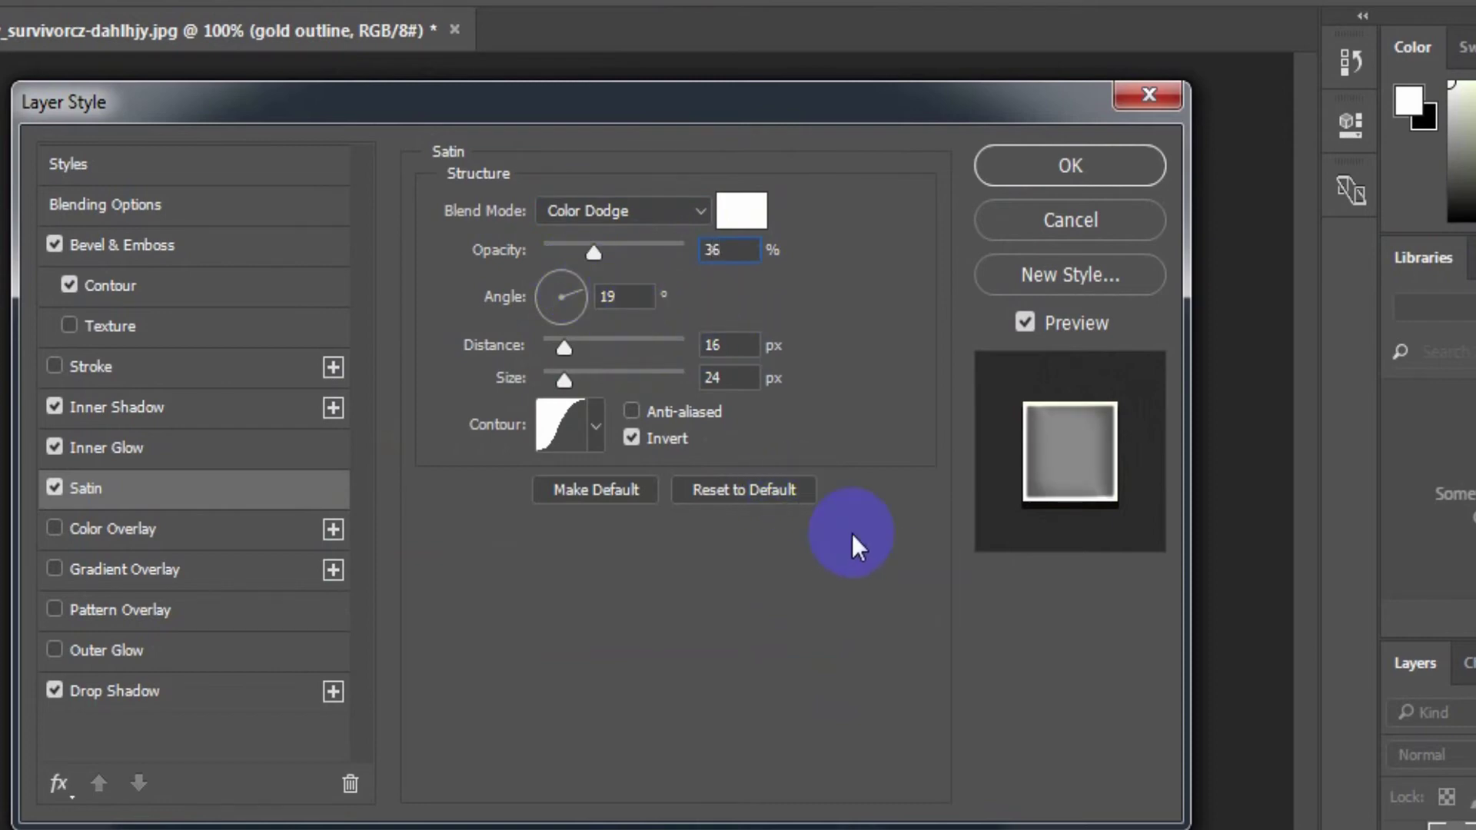
- Set satin distance to 31 px and size to 38 px, keeping the contour unchanged
{"action": "left_click", "coordinate": [636, 300]}
{"action": "left_click", "coordinate": [737, 356]}
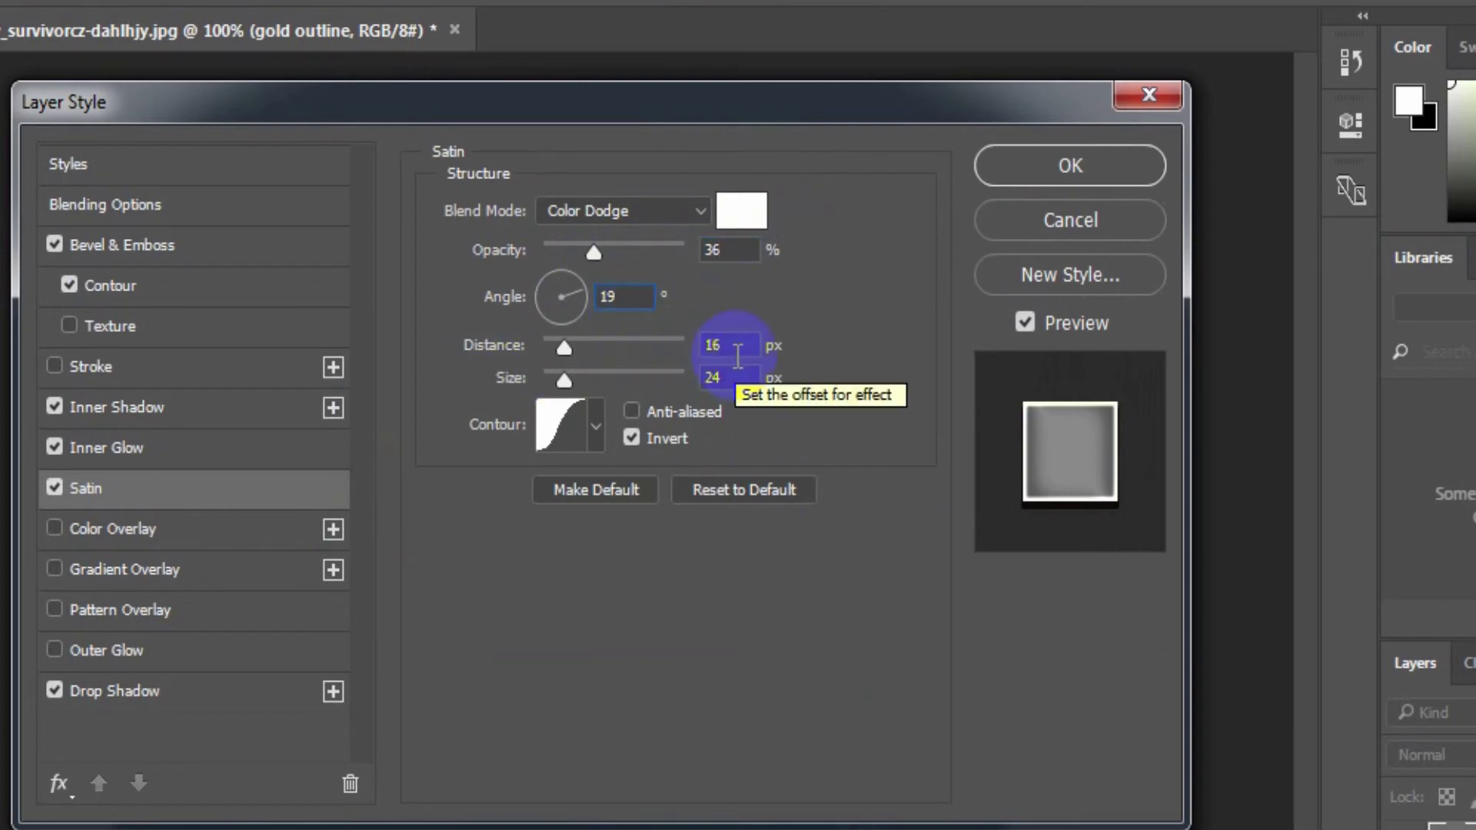
{"action": "key", "text": "Tab"}
{"action": "type", "text": "31"}
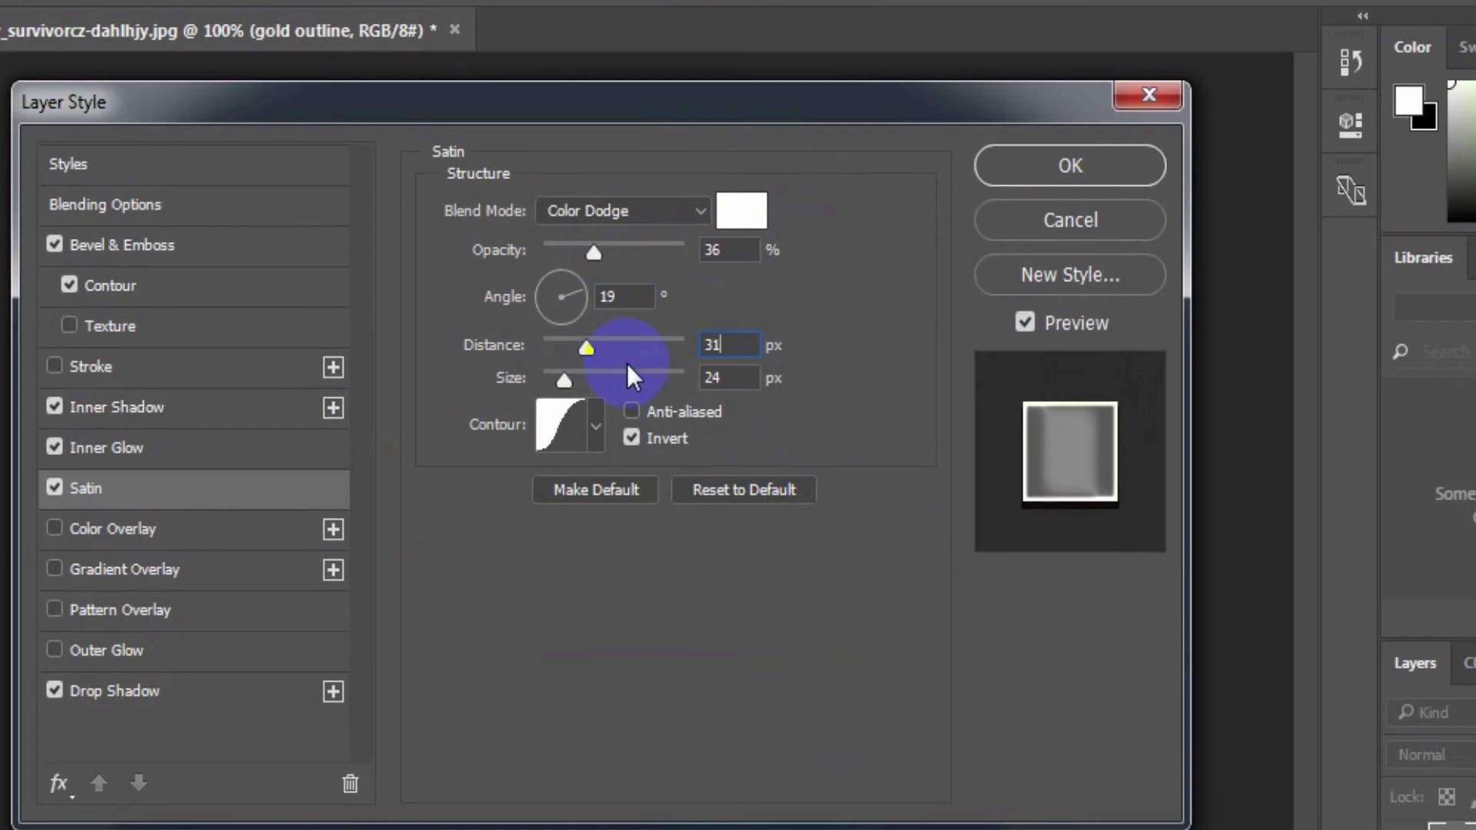
{"action": "key", "text": "Tab"}
{"action": "left_click", "coordinate": [756, 380]}
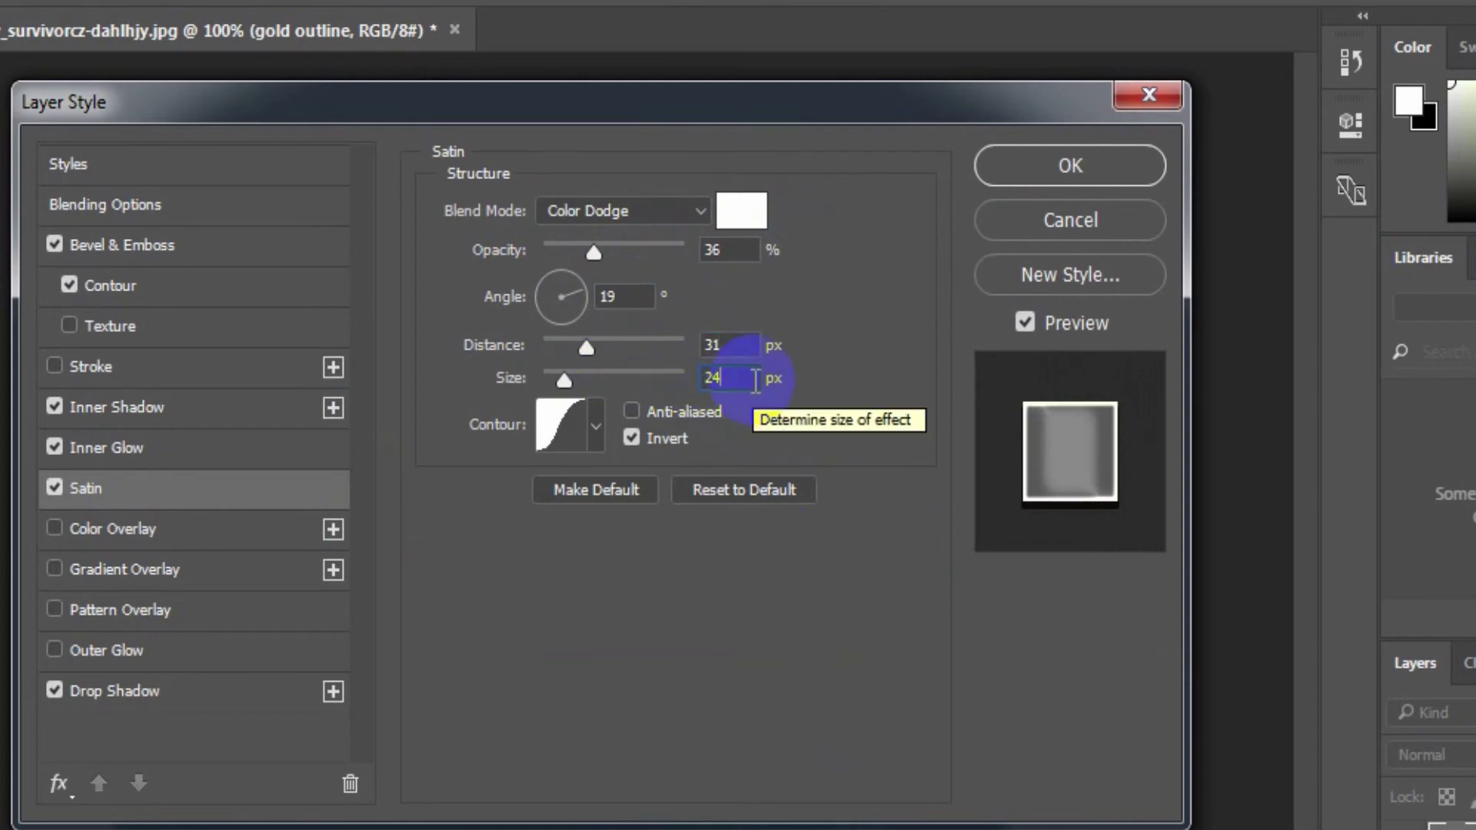
{"action": "double_click", "coordinate": [756, 380]}
{"action": "type", "text": "38"}
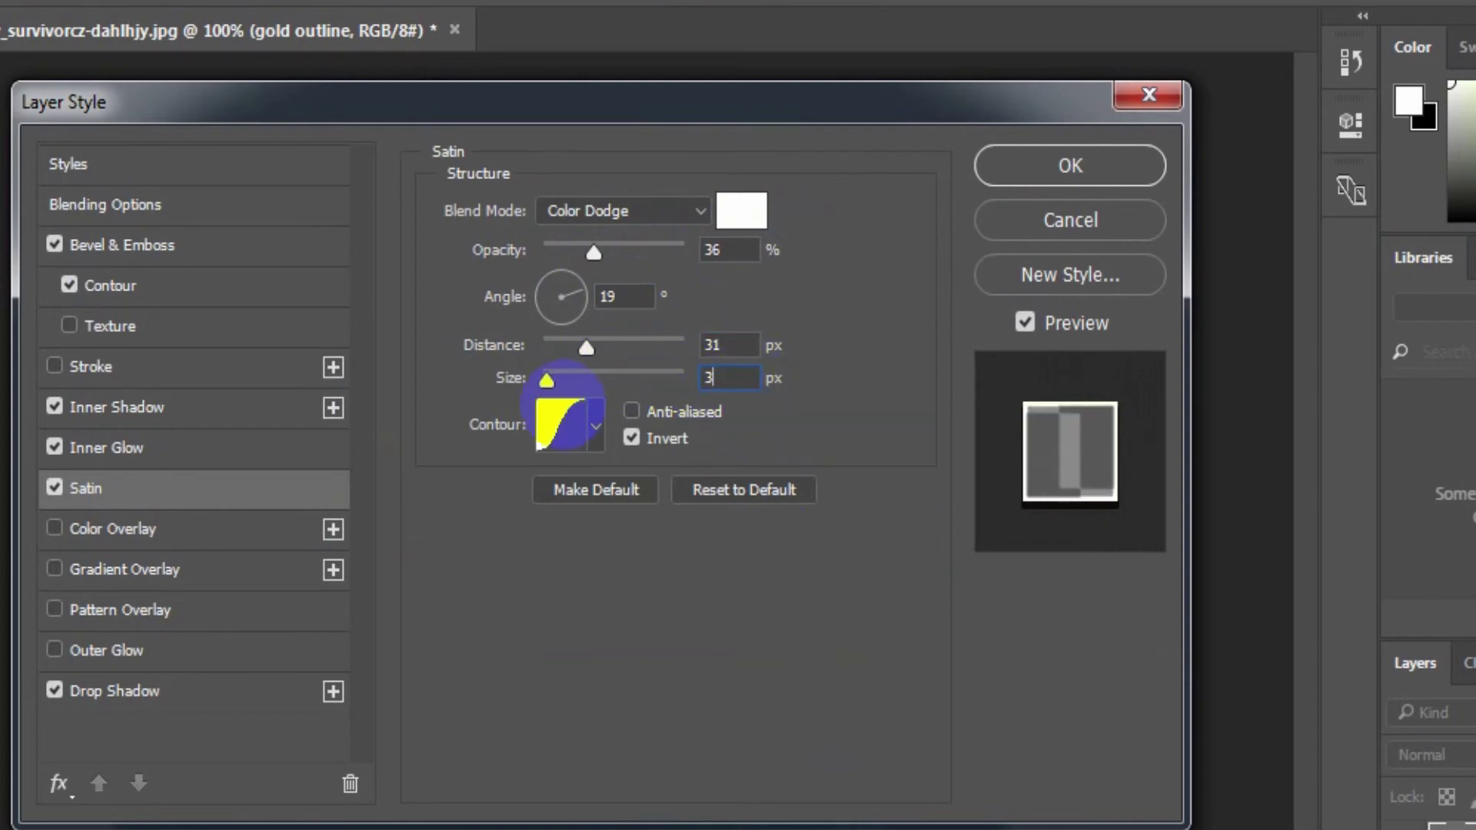
{"action": "left_click", "coordinate": [604, 430]}
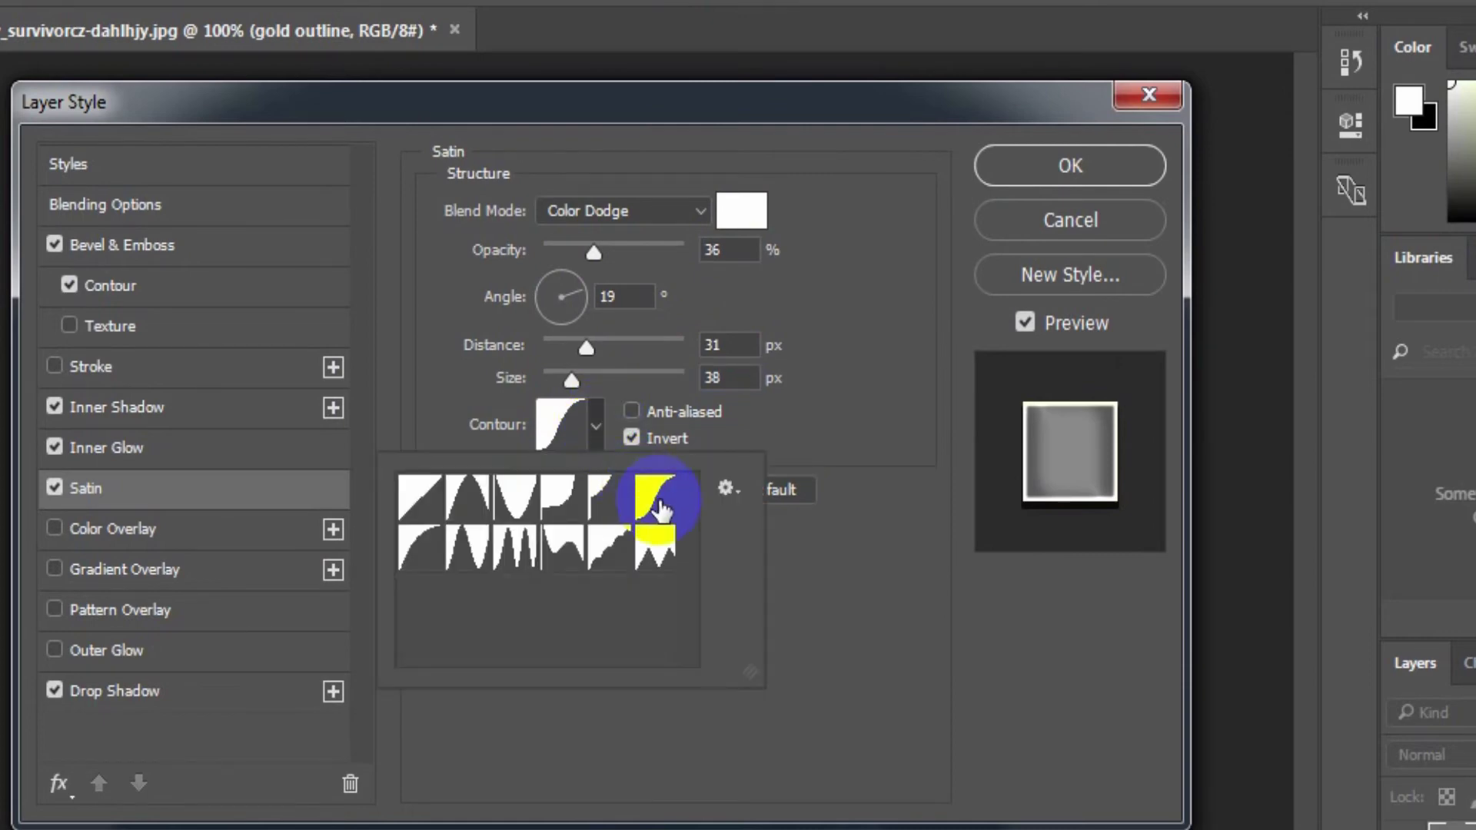
{"action": "left_click", "coordinate": [854, 593]}
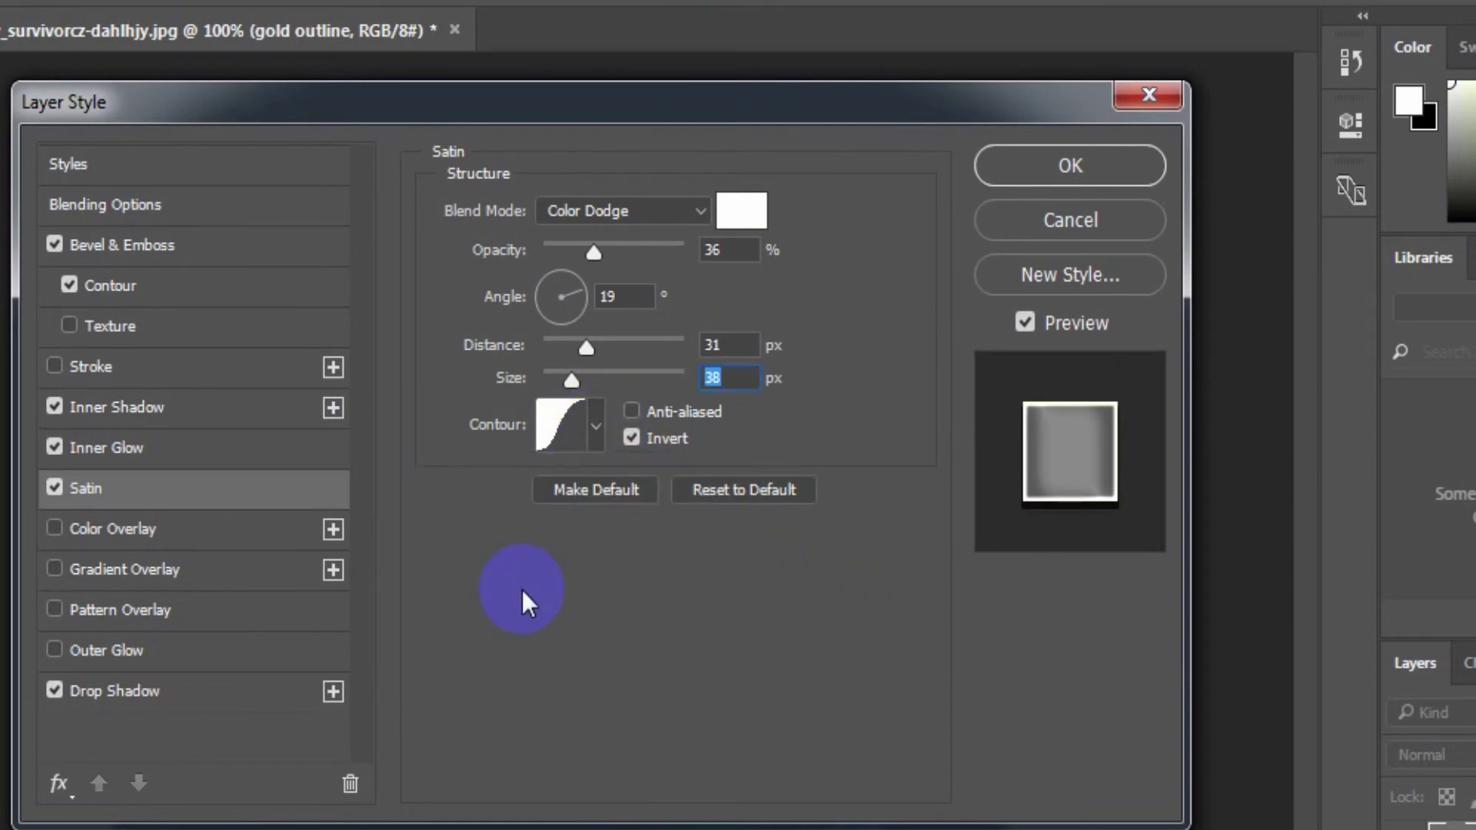
- Enable Stroke at 3 px, Outside position, Normal blend and 100% opacity
{"action": "left_click", "coordinate": [135, 370]}
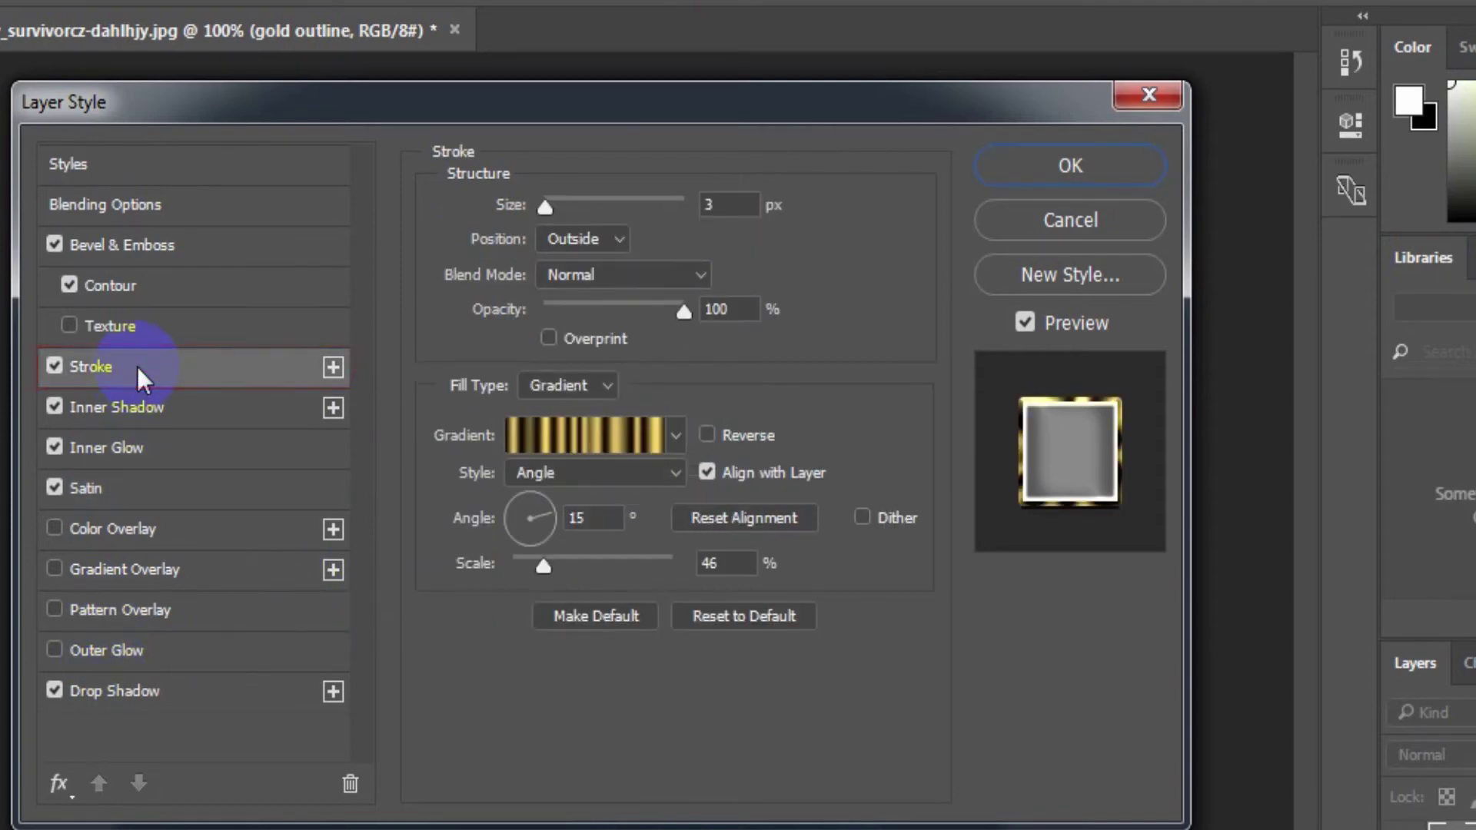
{"action": "left_click", "coordinate": [739, 205]}
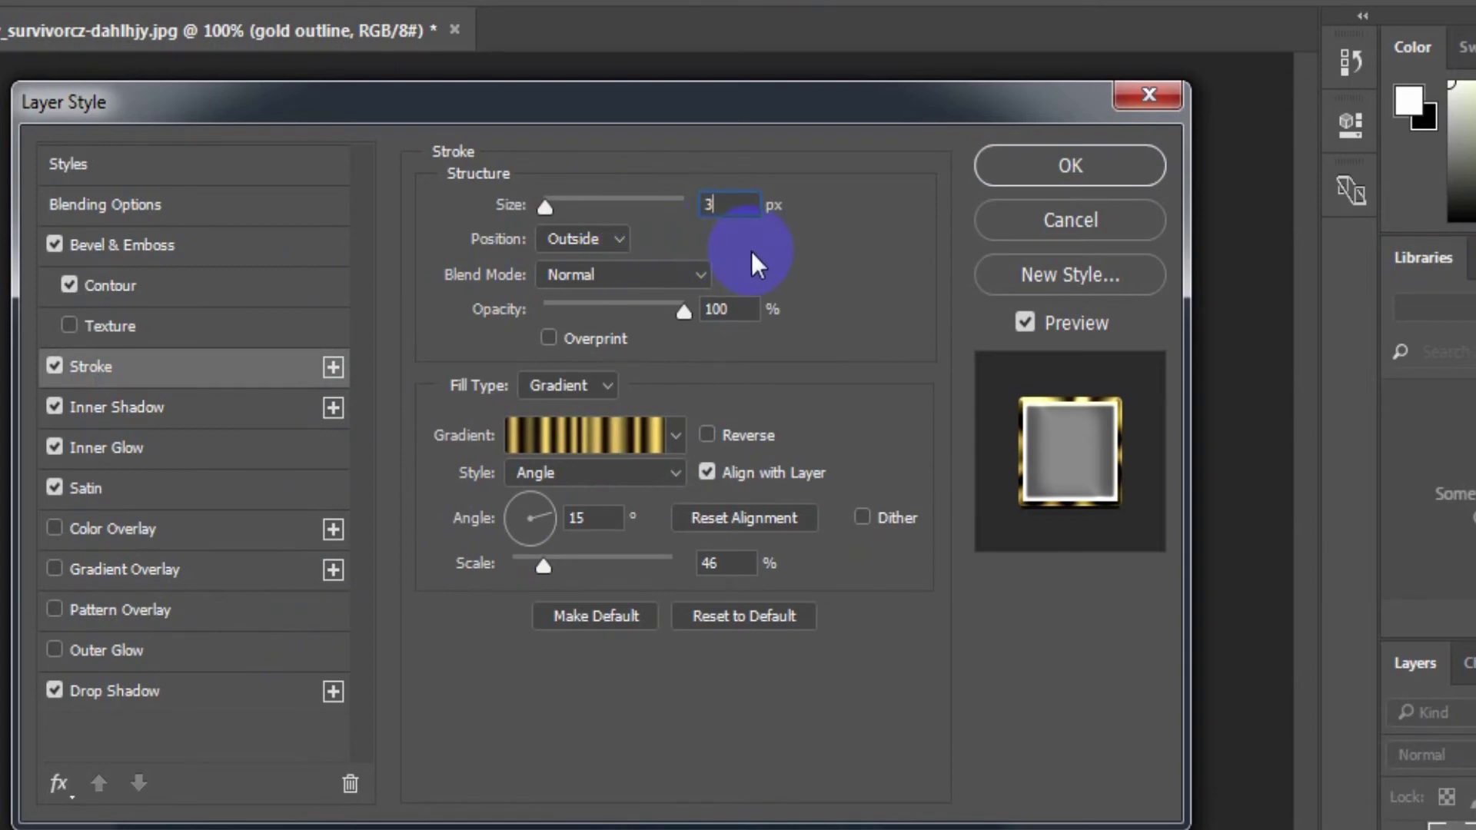
{"action": "left_click", "coordinate": [620, 229]}
{"action": "left_click", "coordinate": [586, 260]}
{"action": "left_click", "coordinate": [666, 275]}
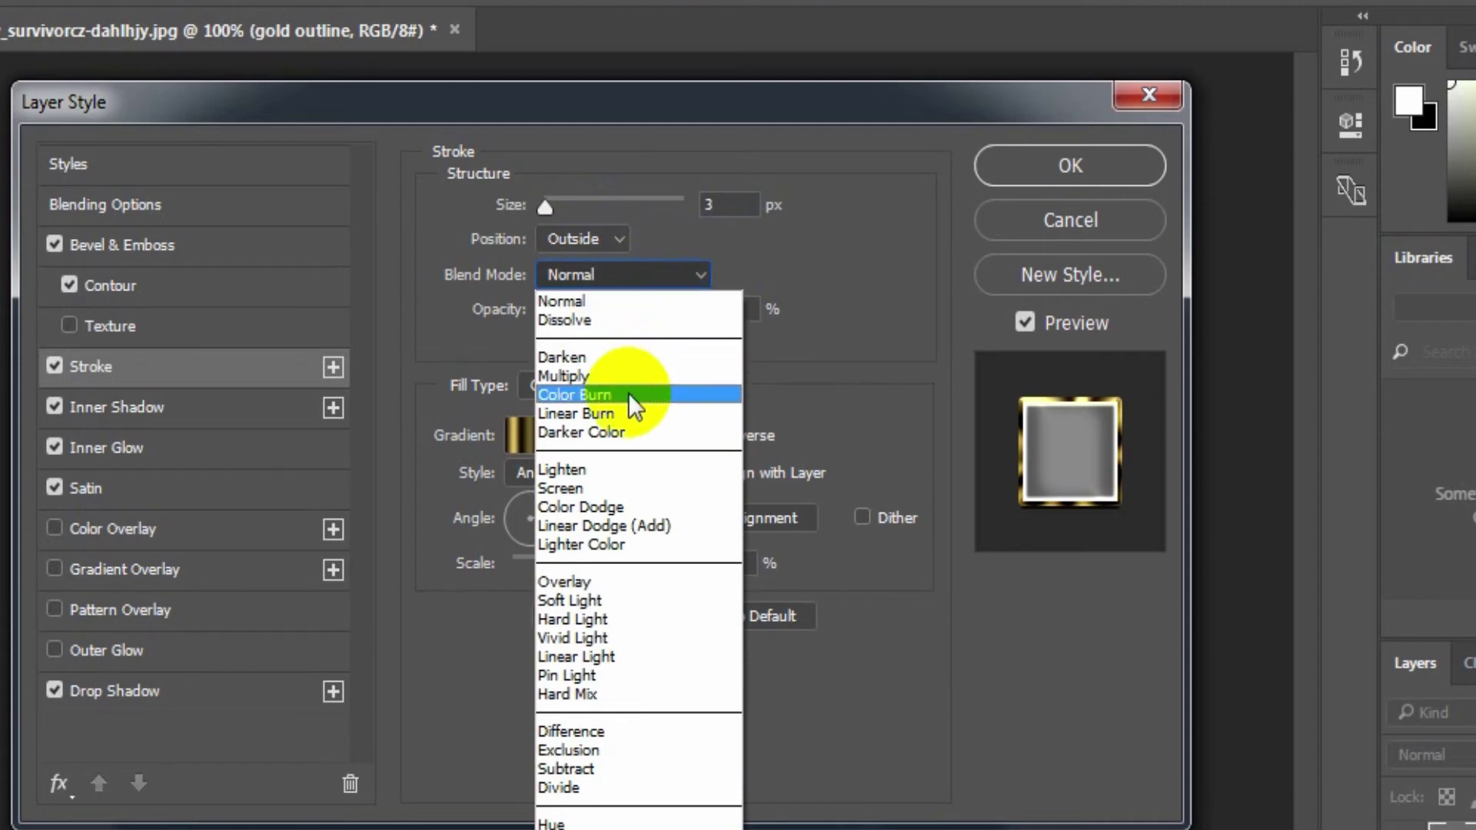
{"action": "left_click", "coordinate": [612, 307]}
{"action": "left_click", "coordinate": [711, 310]}
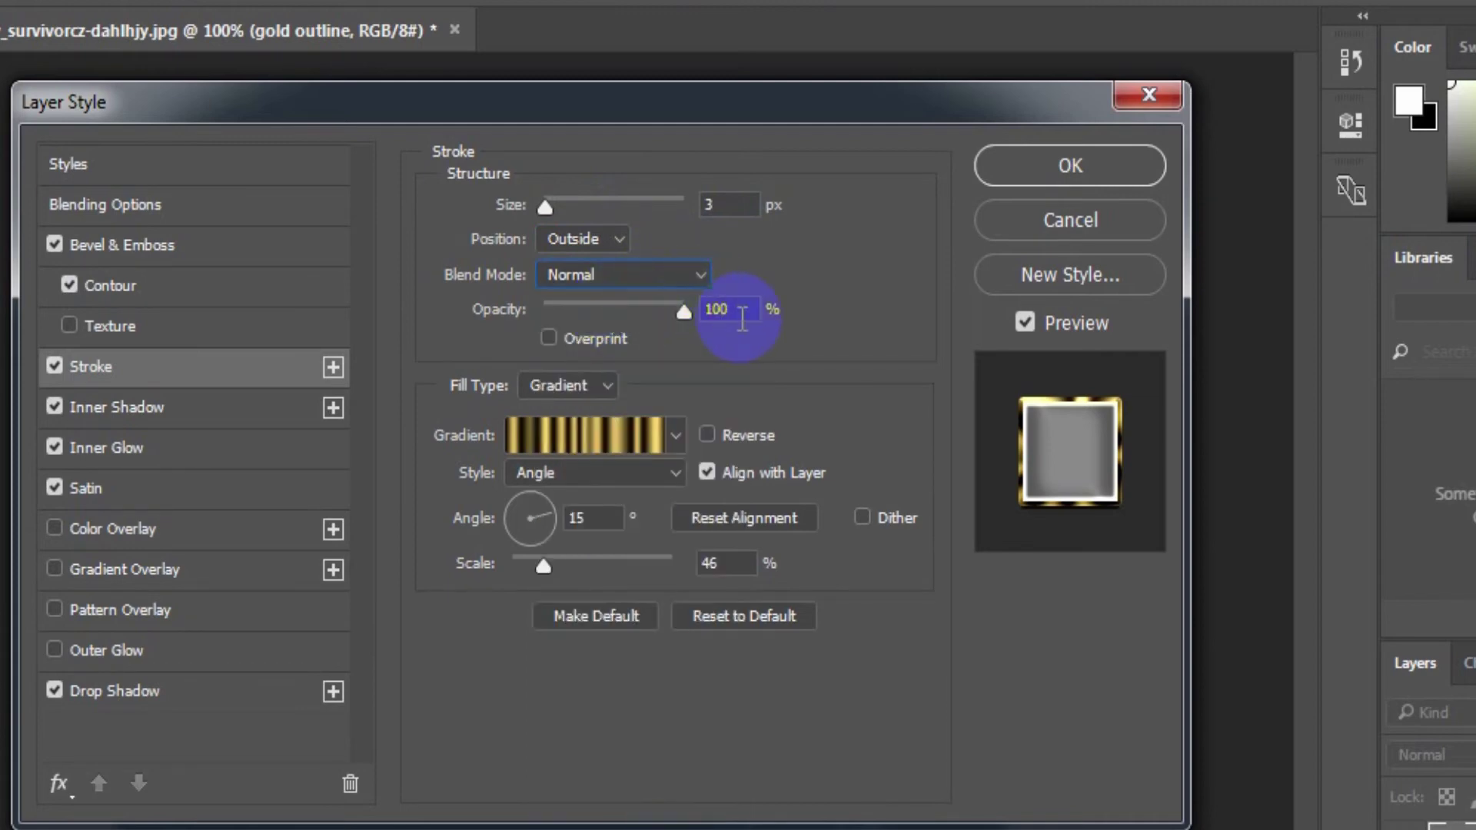
{"action": "double_click", "coordinate": [743, 317]}
{"action": "type", "text": "0100"}
- Switch the stroke fill to Gradient and set the stops to 150a00 and e5c162
{"action": "left_click", "coordinate": [602, 386]}
{"action": "left_click", "coordinate": [573, 430]}
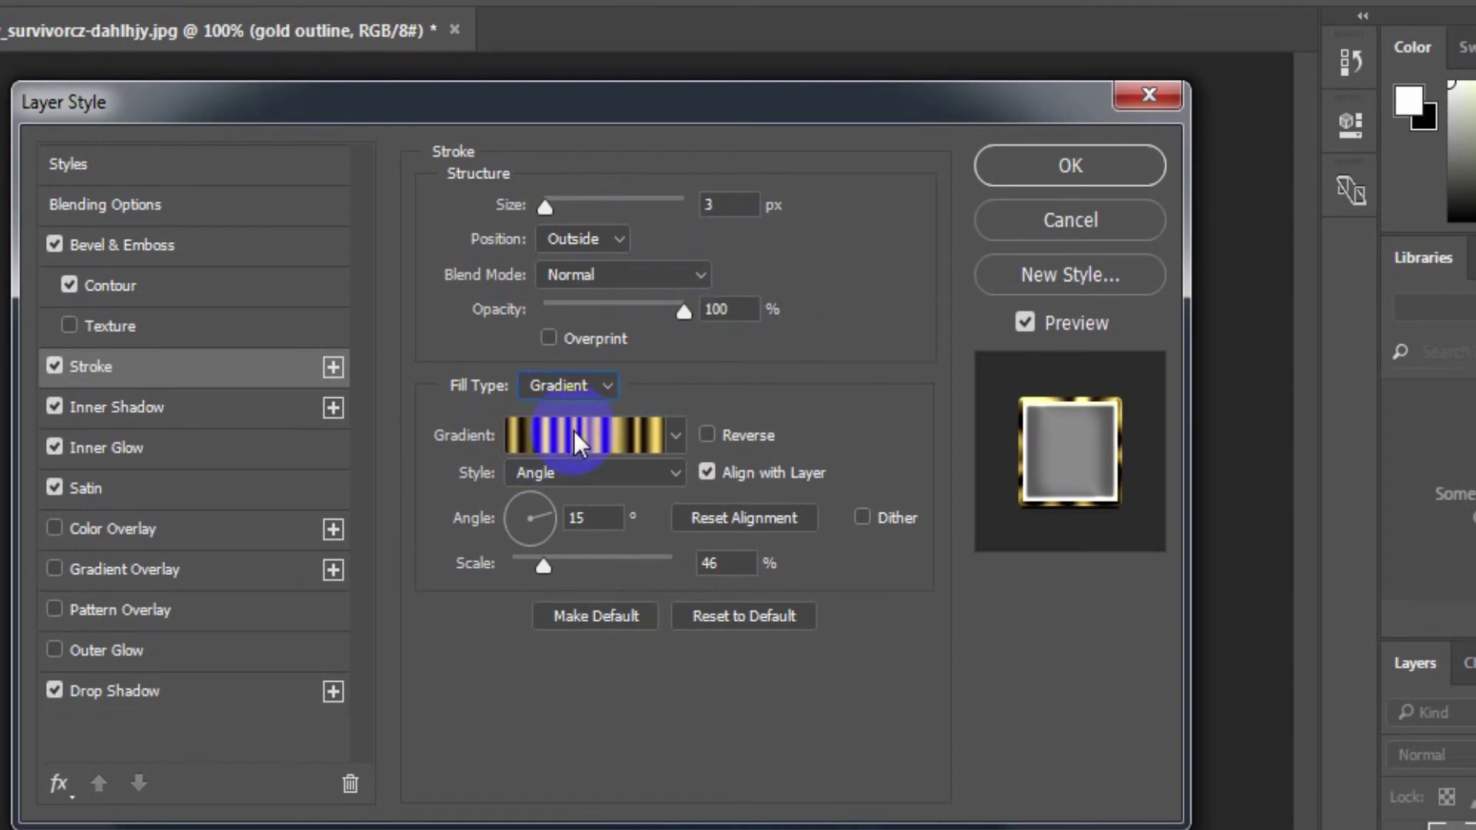
{"action": "left_click", "coordinate": [617, 436]}
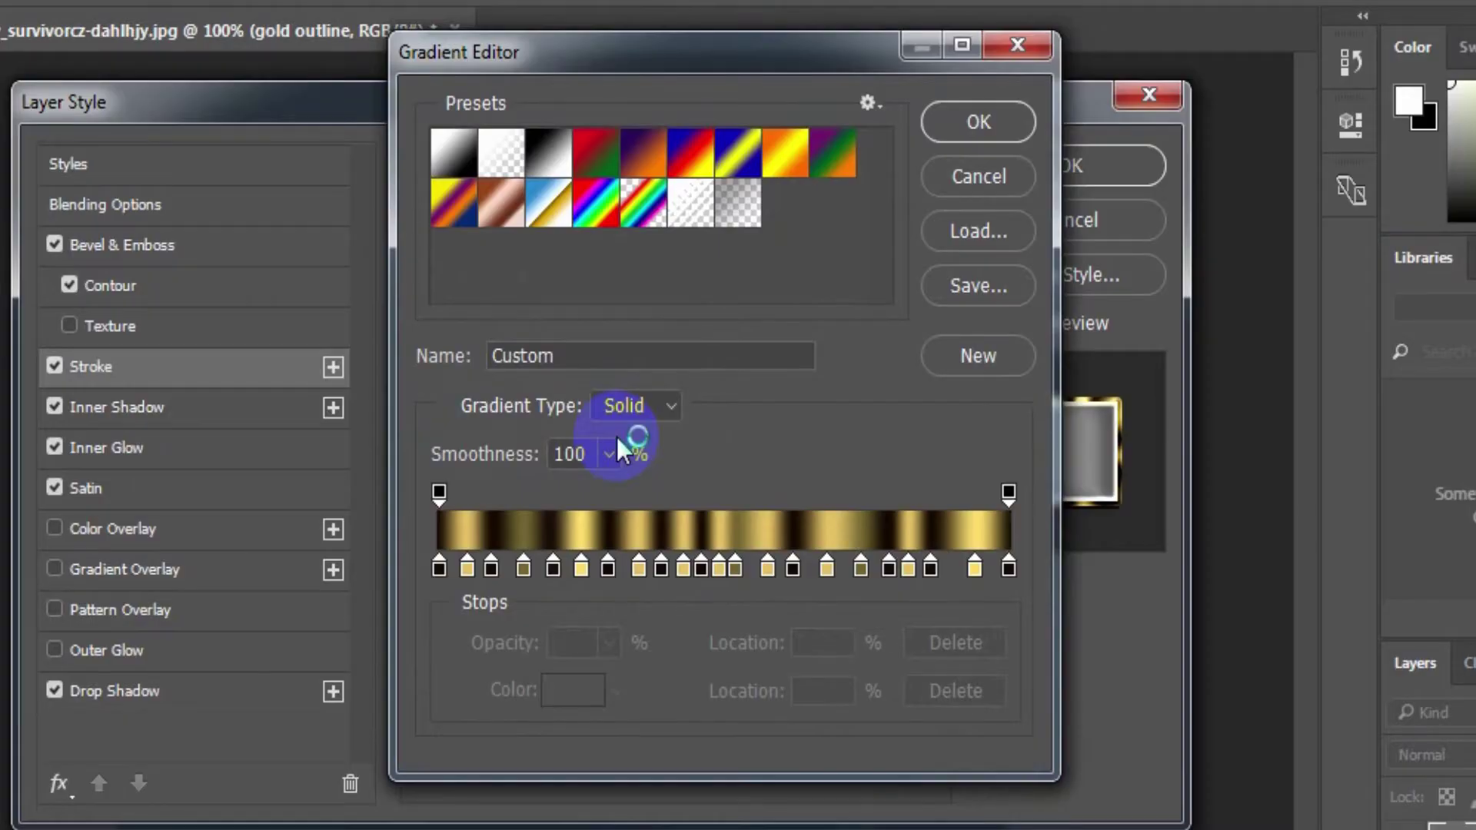
{"action": "double_click", "coordinate": [440, 565]}
{"action": "type", "text": "150a00"}
{"action": "left_click", "coordinate": [1007, 162]}
{"action": "left_click", "coordinate": [469, 568]}
{"action": "double_click", "coordinate": [469, 565]}
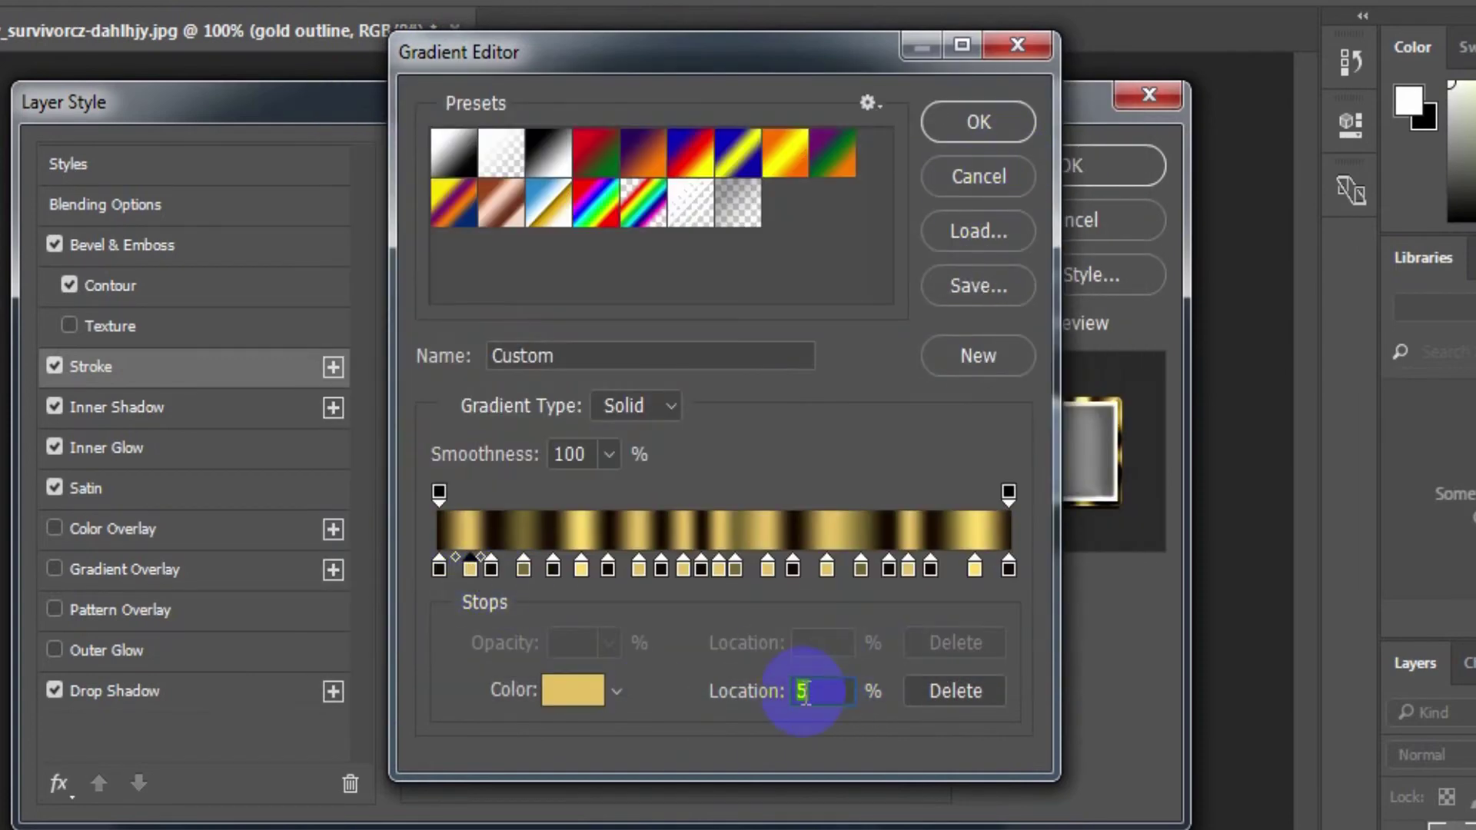
{"action": "type", "text": "e5c162"}
{"action": "left_click", "coordinate": [1019, 164]}
- Apply the gold gradient as an Angle style at 15° with 46% scale
{"action": "double_click", "coordinate": [491, 567]}
{"action": "left_click", "coordinate": [1018, 164]}
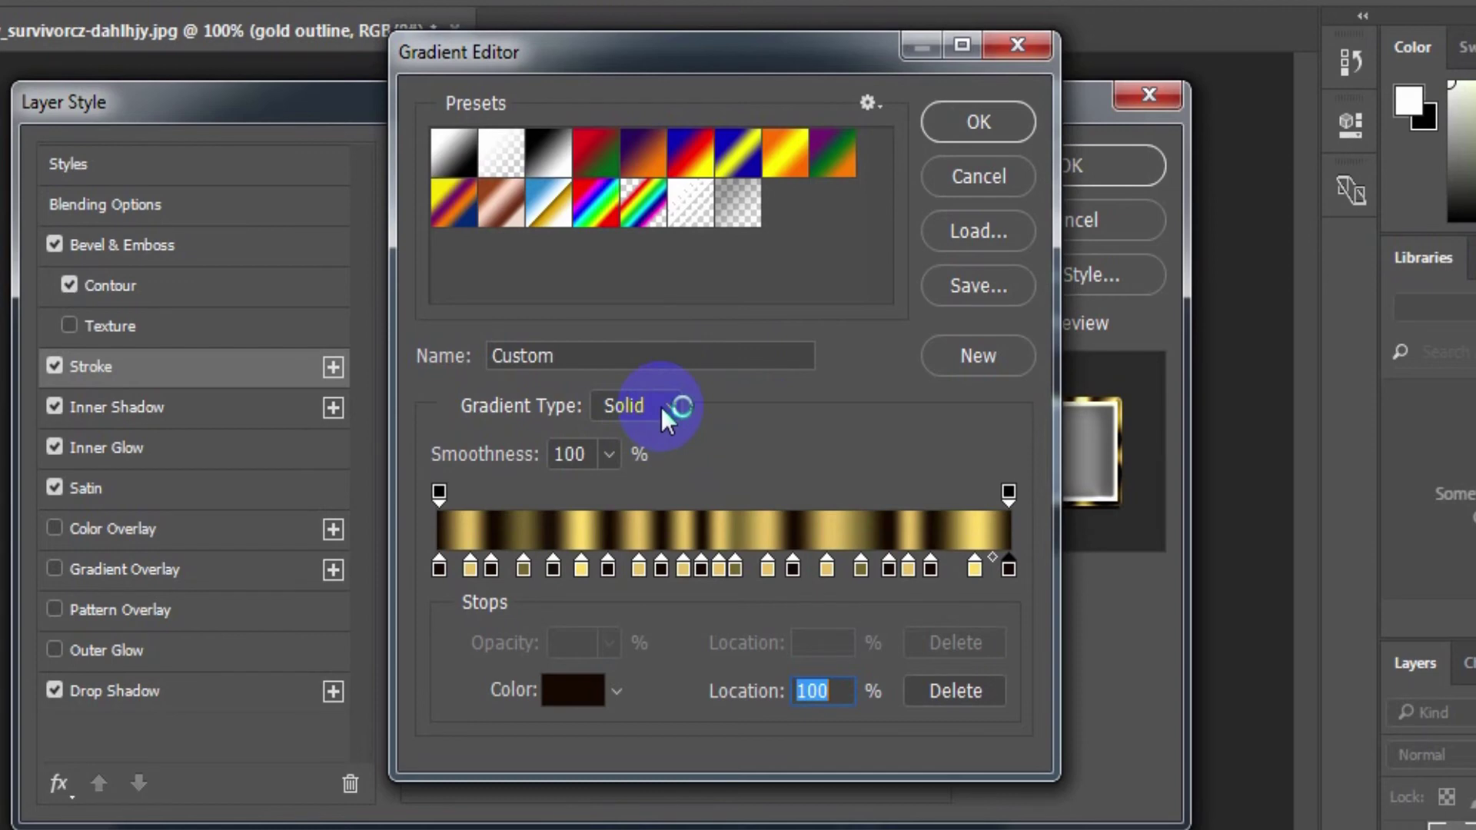
{"action": "left_click", "coordinate": [963, 126]}
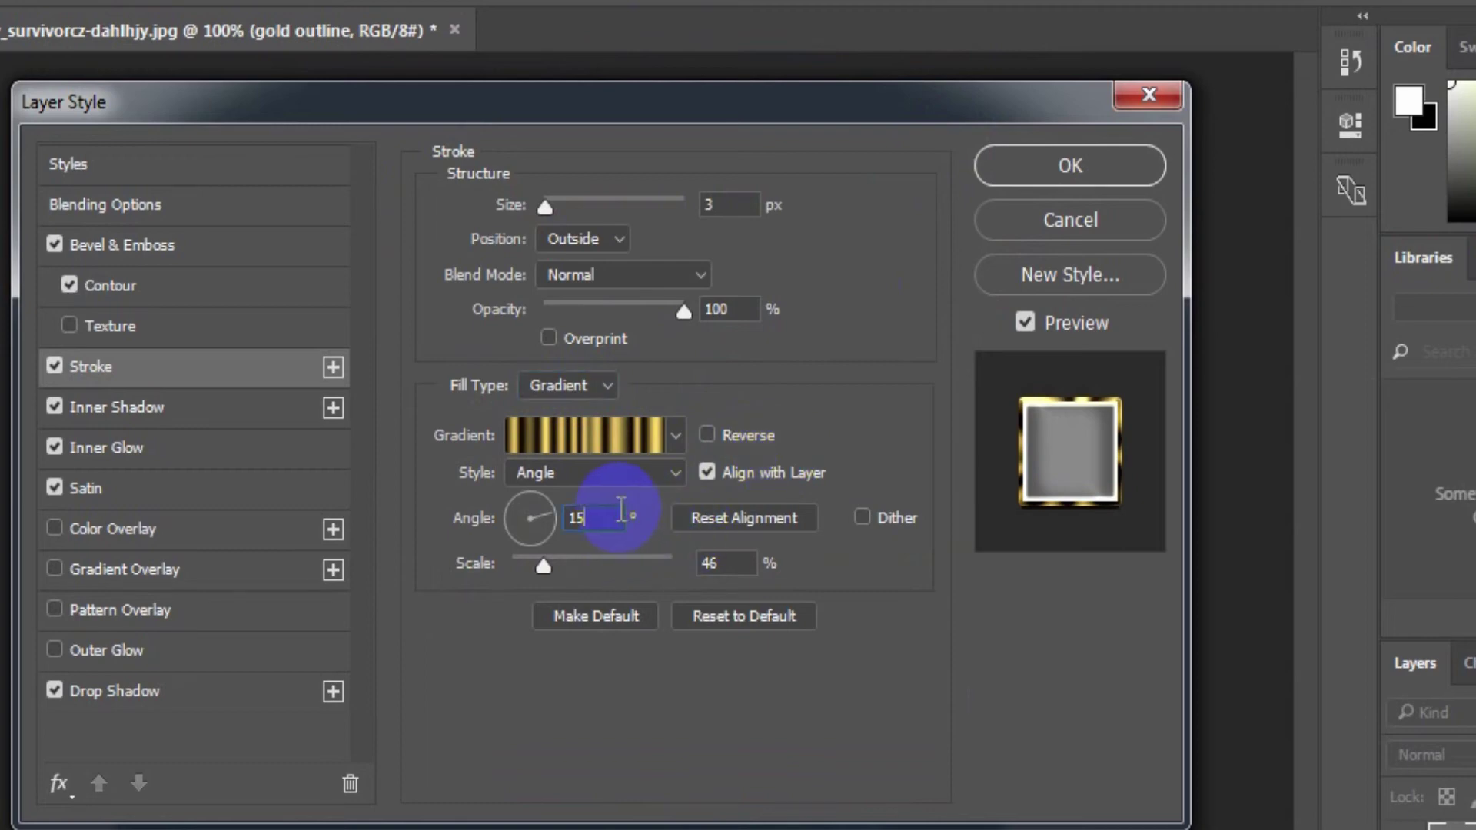
{"action": "double_click", "coordinate": [722, 562]}
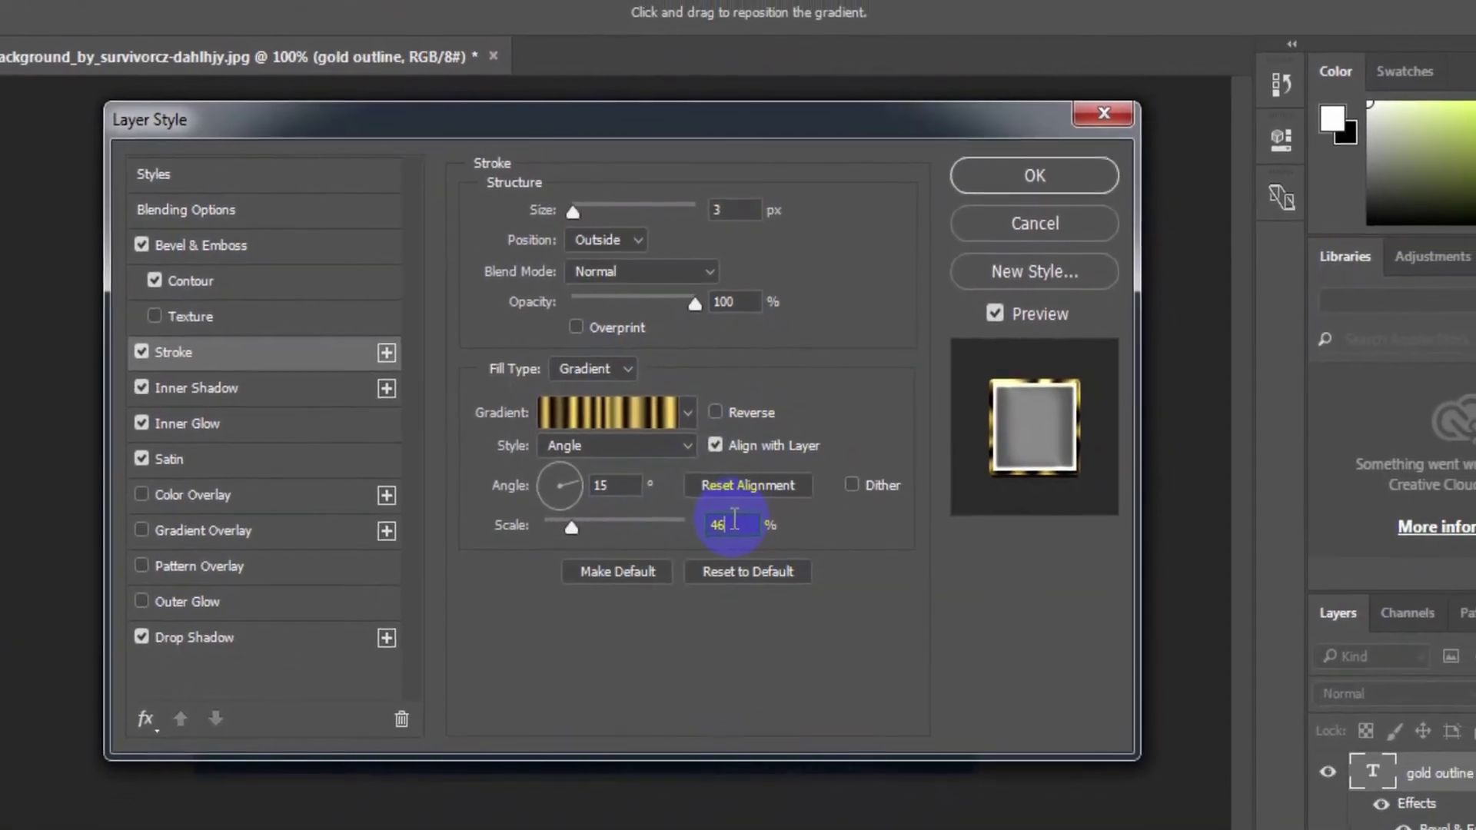
- Apply the stroke, then inspect the Gold text layer in the gold effect.psd example
{"action": "left_click", "coordinate": [957, 187]}
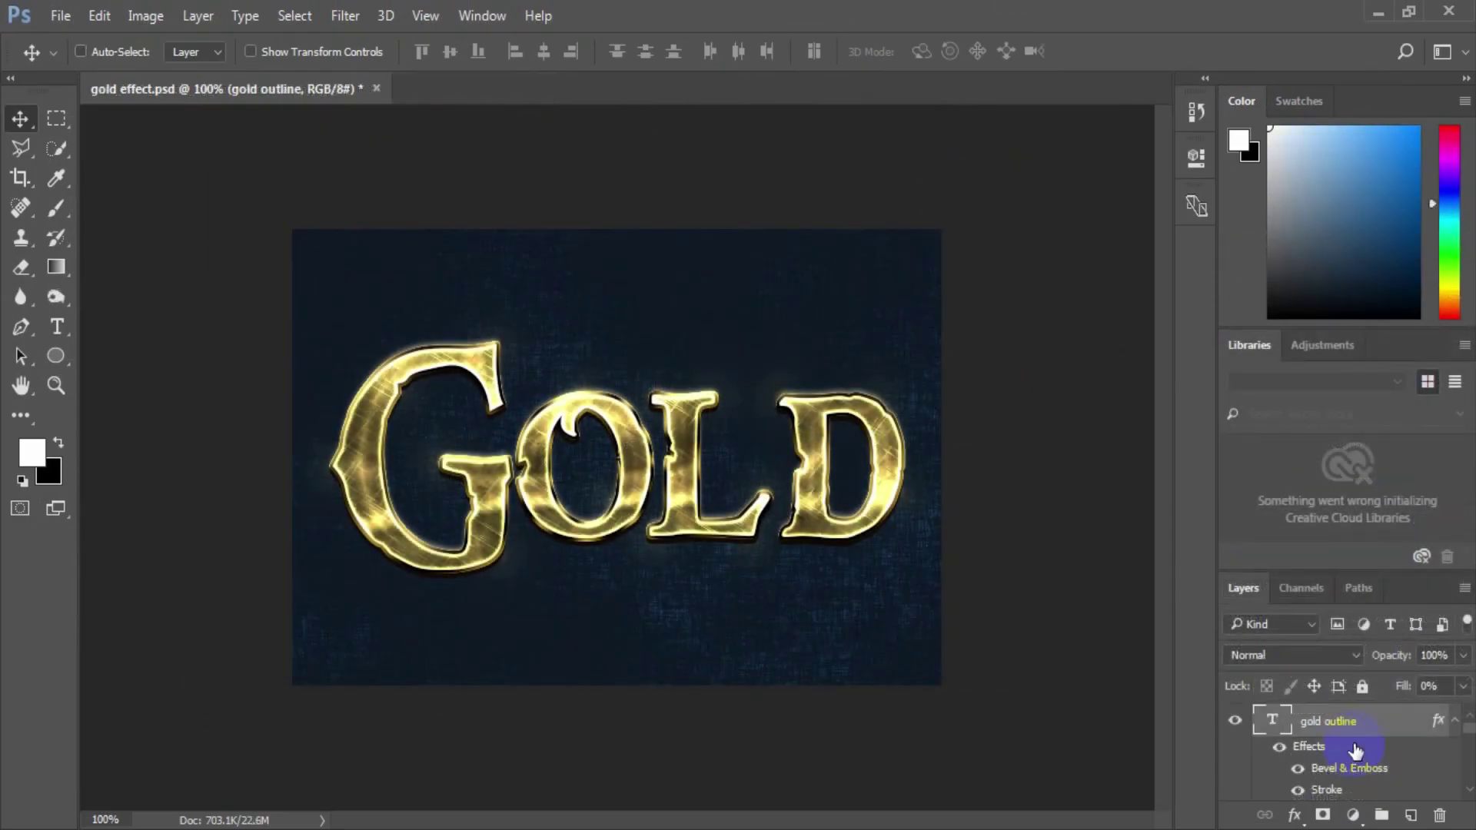
{"action": "scroll", "coordinate": [1353, 731], "scroll_direction": "up", "scroll_amount": 2}
{"action": "scroll", "coordinate": [1383, 747], "scroll_direction": "down", "scroll_amount": 4}
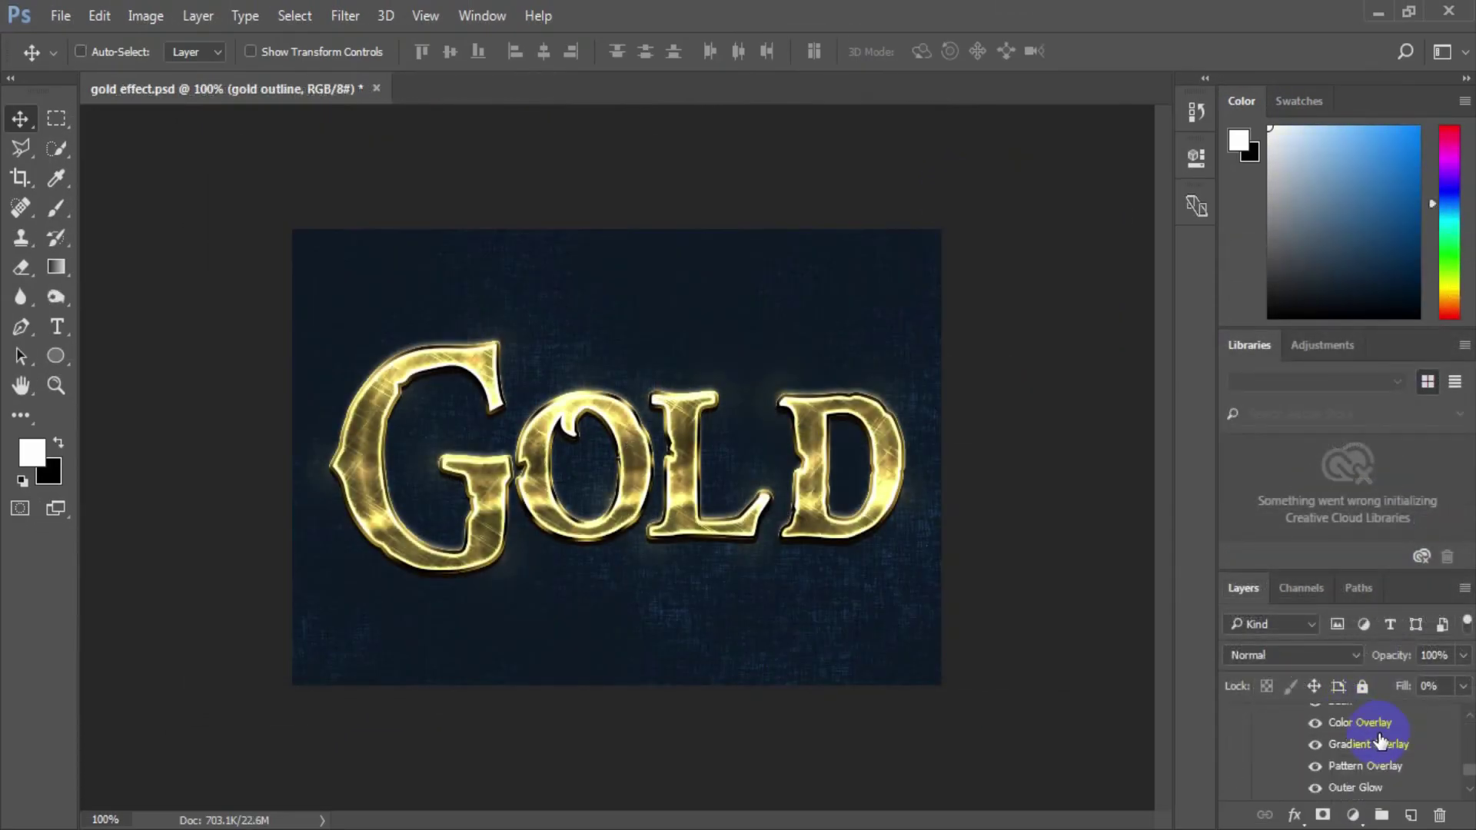
{"action": "scroll", "coordinate": [1381, 744], "scroll_direction": "up", "scroll_amount": 2}
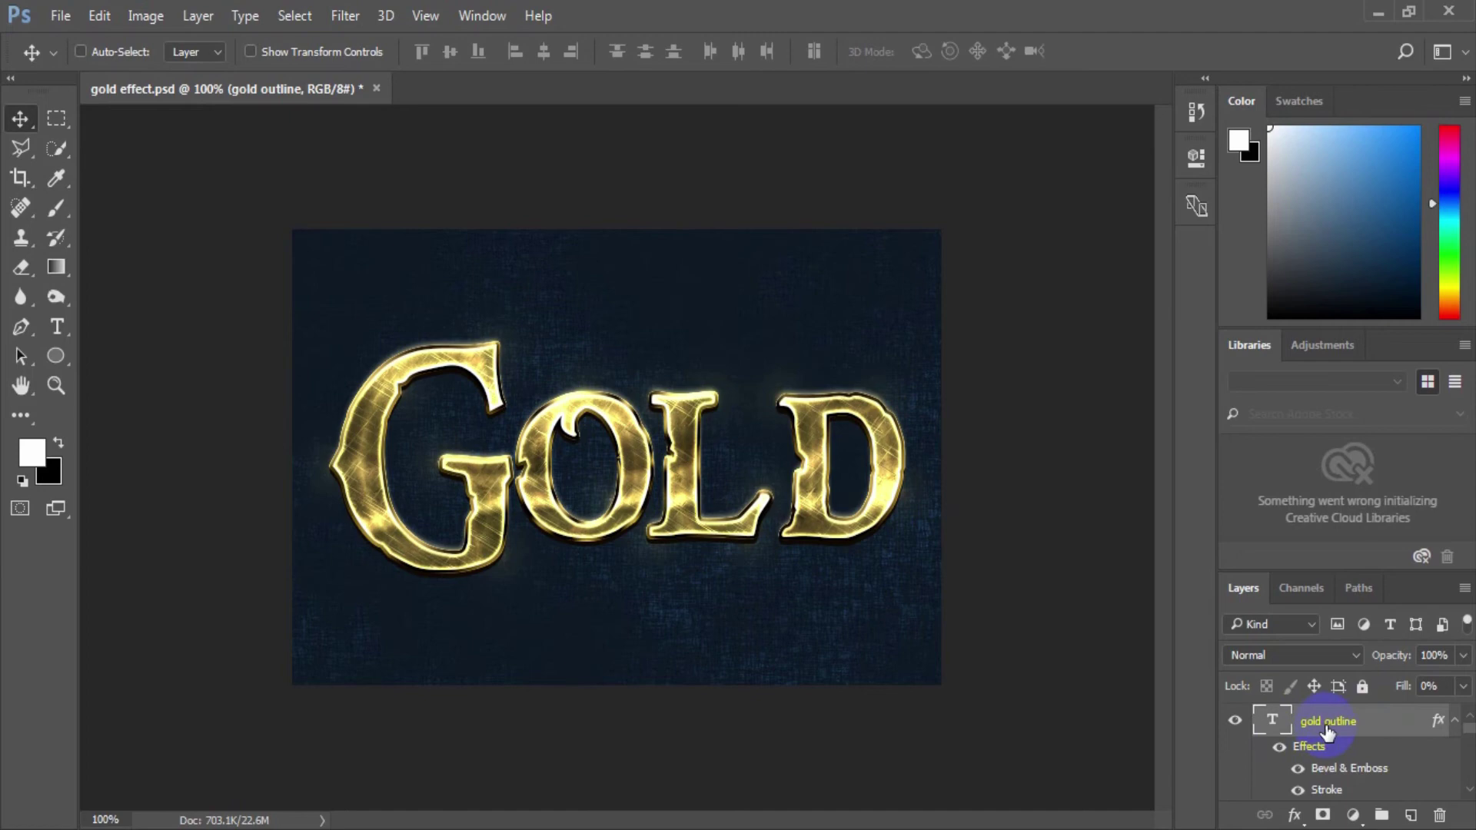
{"action": "scroll", "coordinate": [1328, 744], "scroll_direction": "down", "scroll_amount": 3}
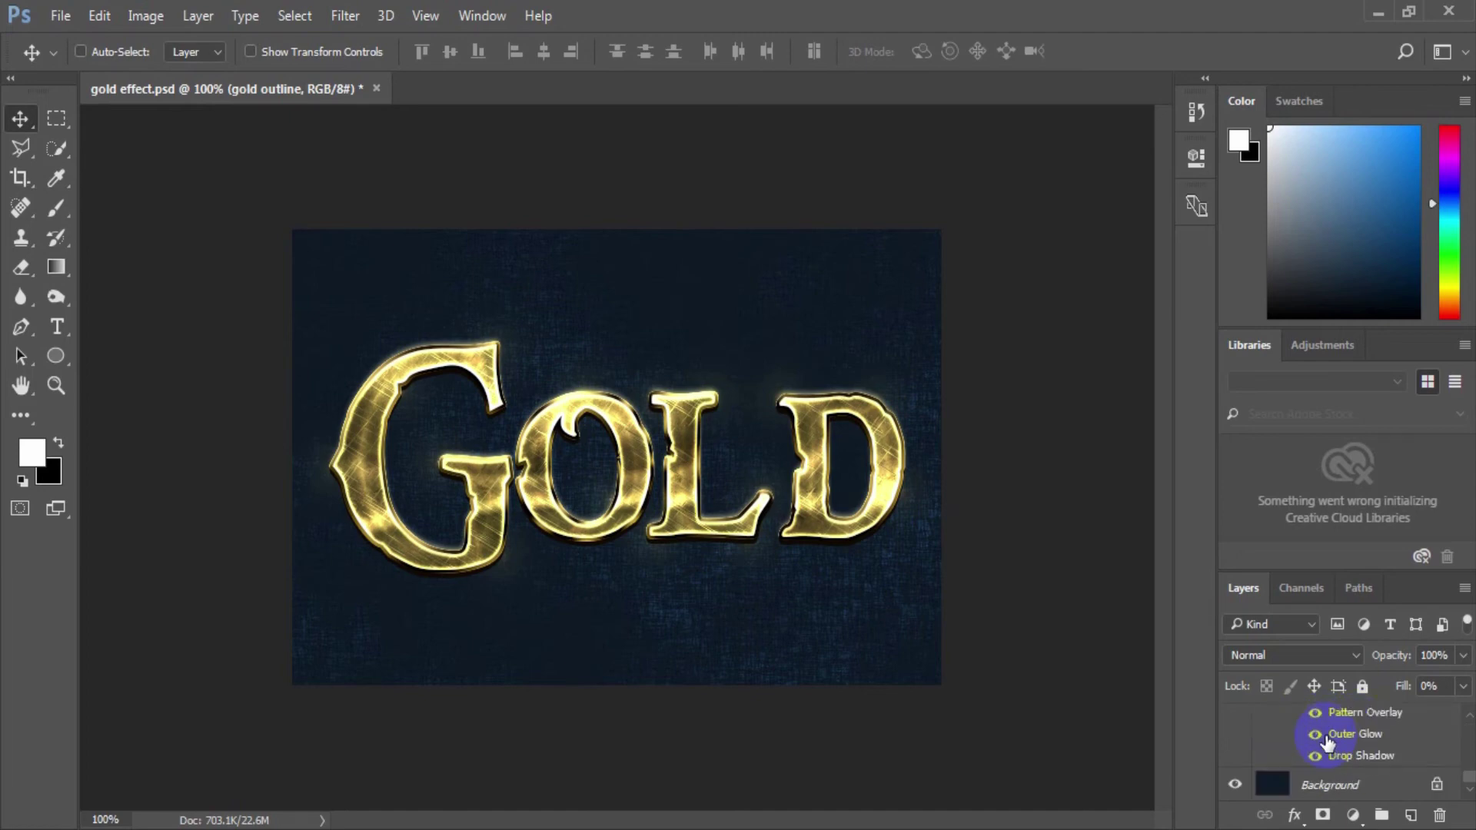
{"action": "scroll", "coordinate": [1328, 744], "scroll_direction": "up", "scroll_amount": 3}
{"action": "scroll", "coordinate": [1328, 743], "scroll_direction": "up", "scroll_amount": 3}
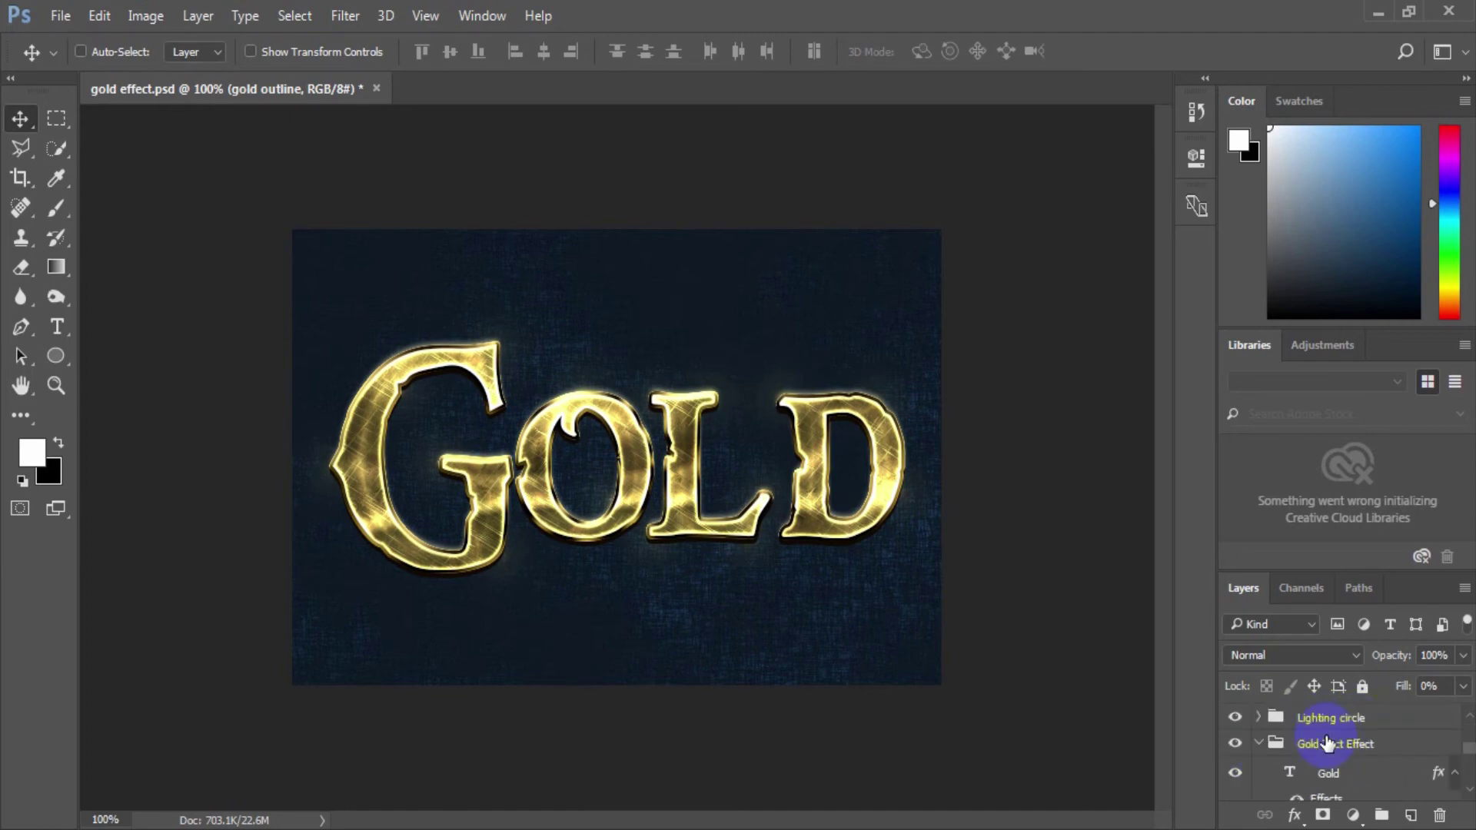
{"action": "left_click", "coordinate": [1361, 773]}
{"action": "scroll", "coordinate": [1360, 772], "scroll_direction": "down", "scroll_amount": 1}
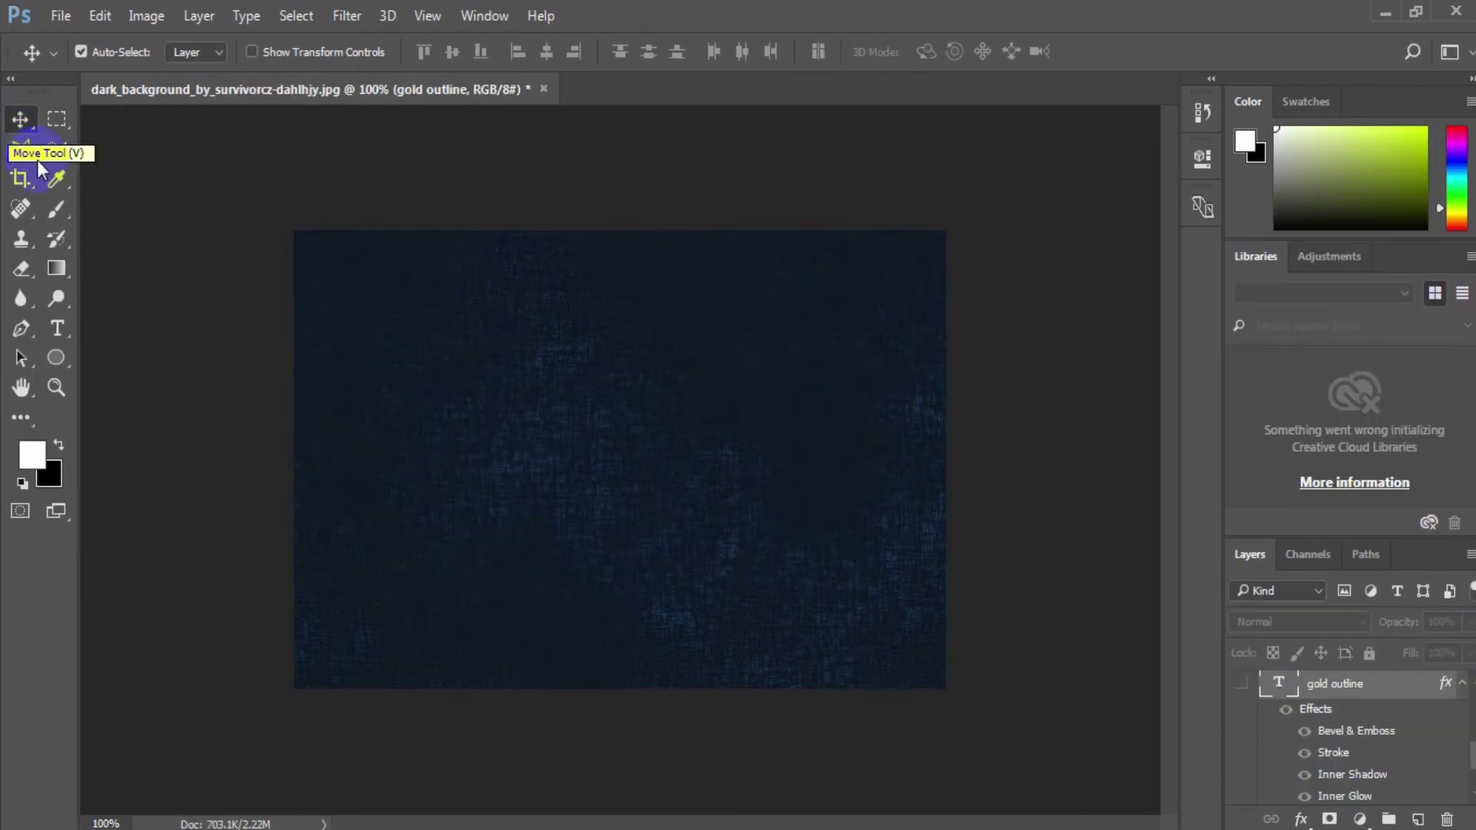
- Zoom to 200% and draw a 16 px white circle on the upper background
{"action": "left_click_drag", "start_coordinate": [338, 499], "coordinate": [365, 524]}
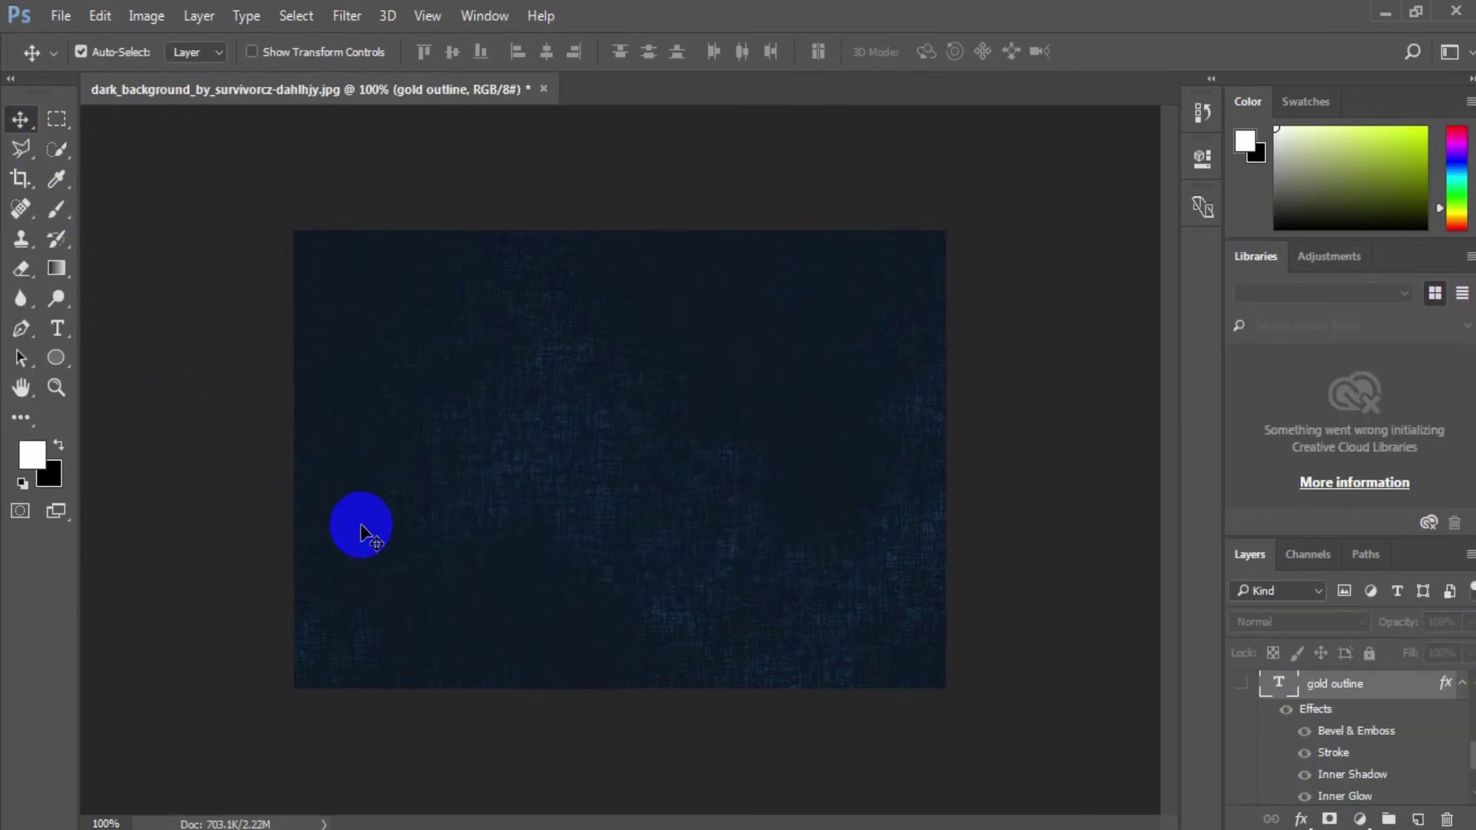
{"action": "left_click", "coordinate": [23, 240]}
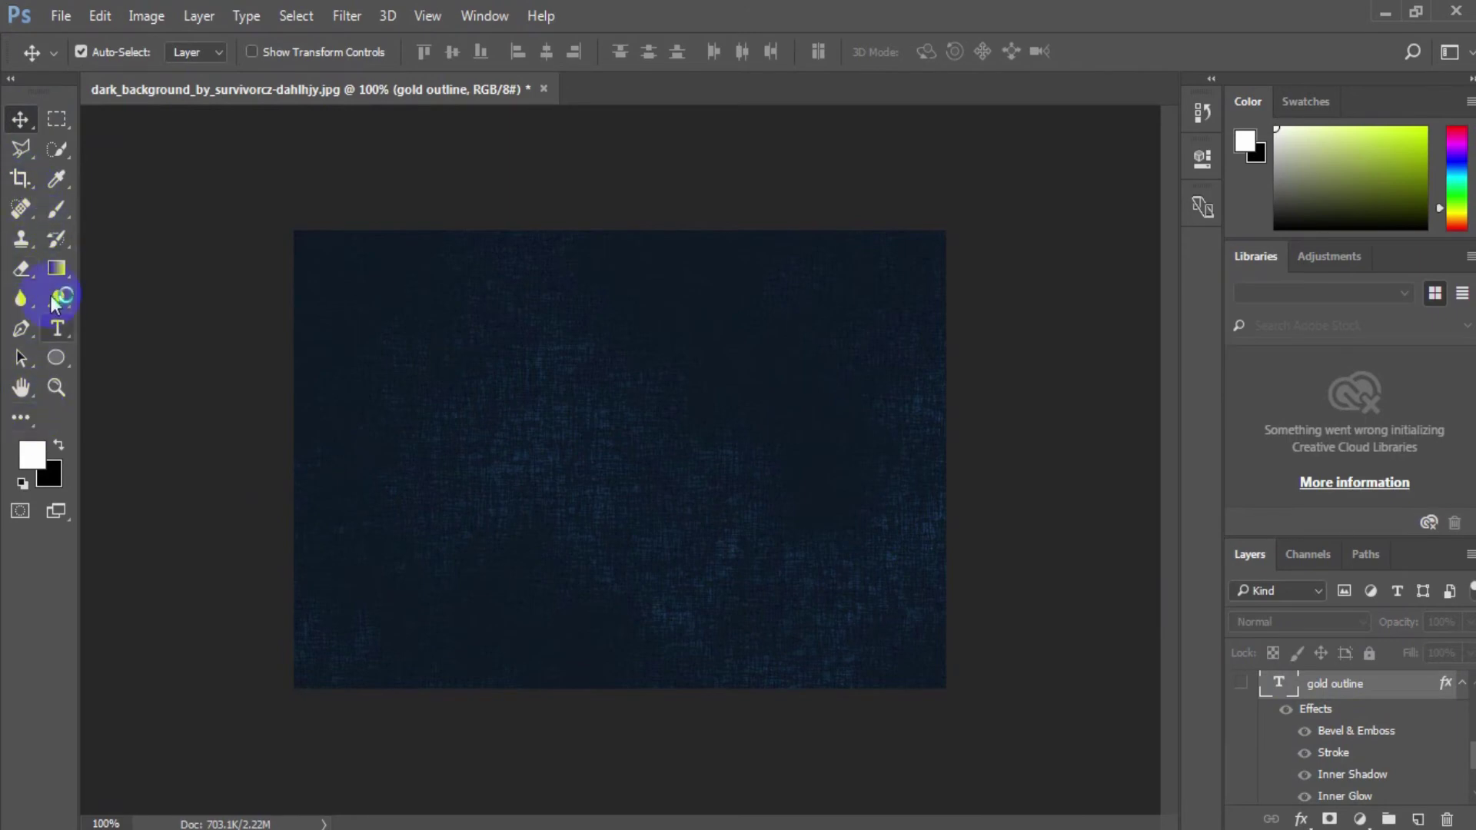
{"action": "key", "text": "ctrl+plus"}
{"action": "left_click", "coordinate": [56, 358]}
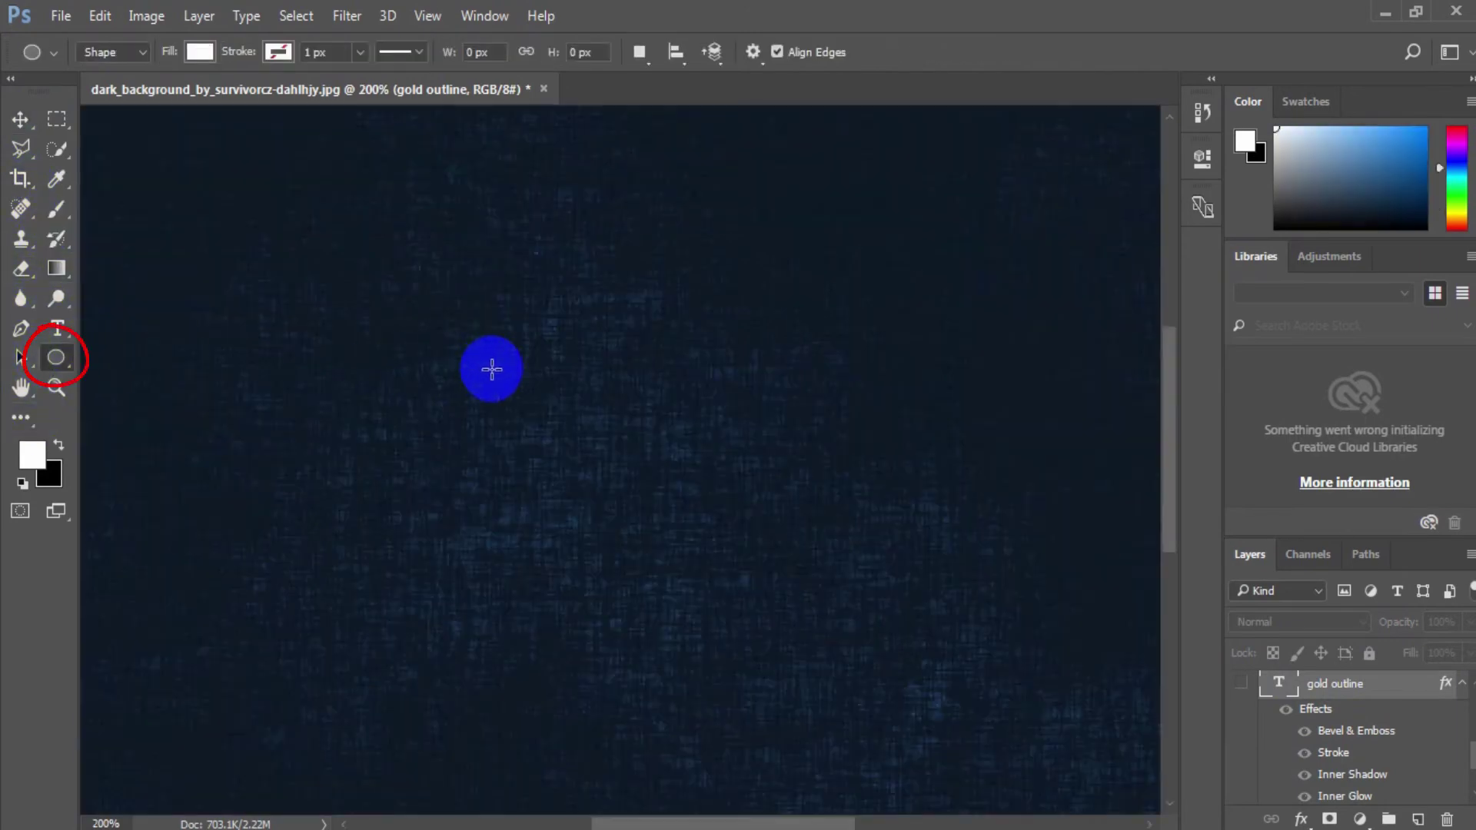
{"action": "left_click_drag", "start_coordinate": [527, 382], "coordinate": [558, 412]}
{"action": "left_click_drag", "start_coordinate": [558, 413], "coordinate": [563, 416]}
- Duplicate the circle into copies spaced to its right
{"action": "left_click", "coordinate": [20, 119]}
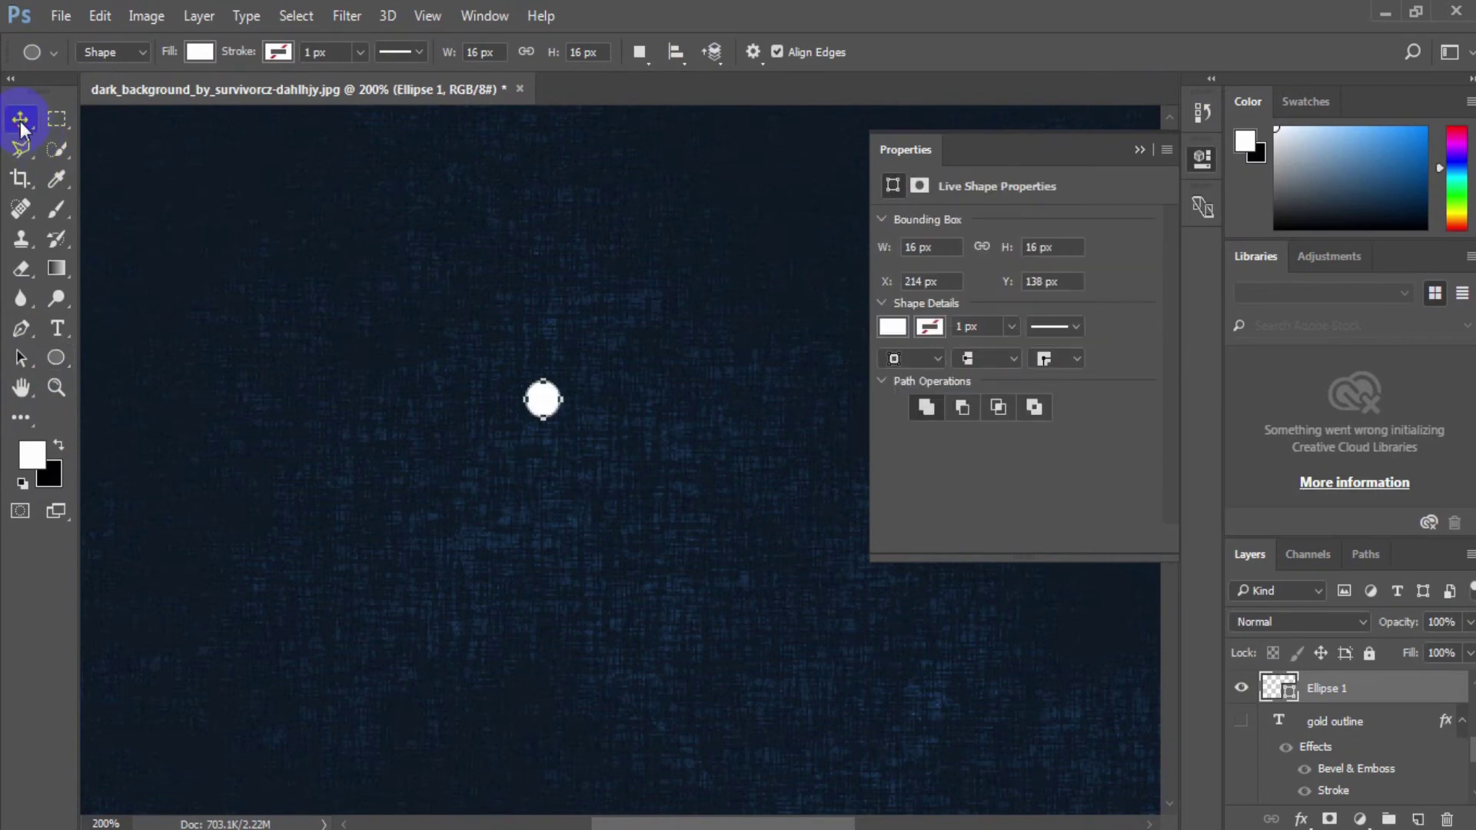
{"action": "left_click", "coordinate": [537, 403]}
{"action": "left_click_drag", "start_coordinate": [543, 405], "coordinate": [610, 405]}
{"action": "left_click_drag", "start_coordinate": [610, 405], "coordinate": [745, 406]}
- Colour the first circle ffff83 pale yellow and the second 9a761f gold
{"action": "double_click", "coordinate": [1278, 788]}
{"action": "double_click", "coordinate": [852, 533]}
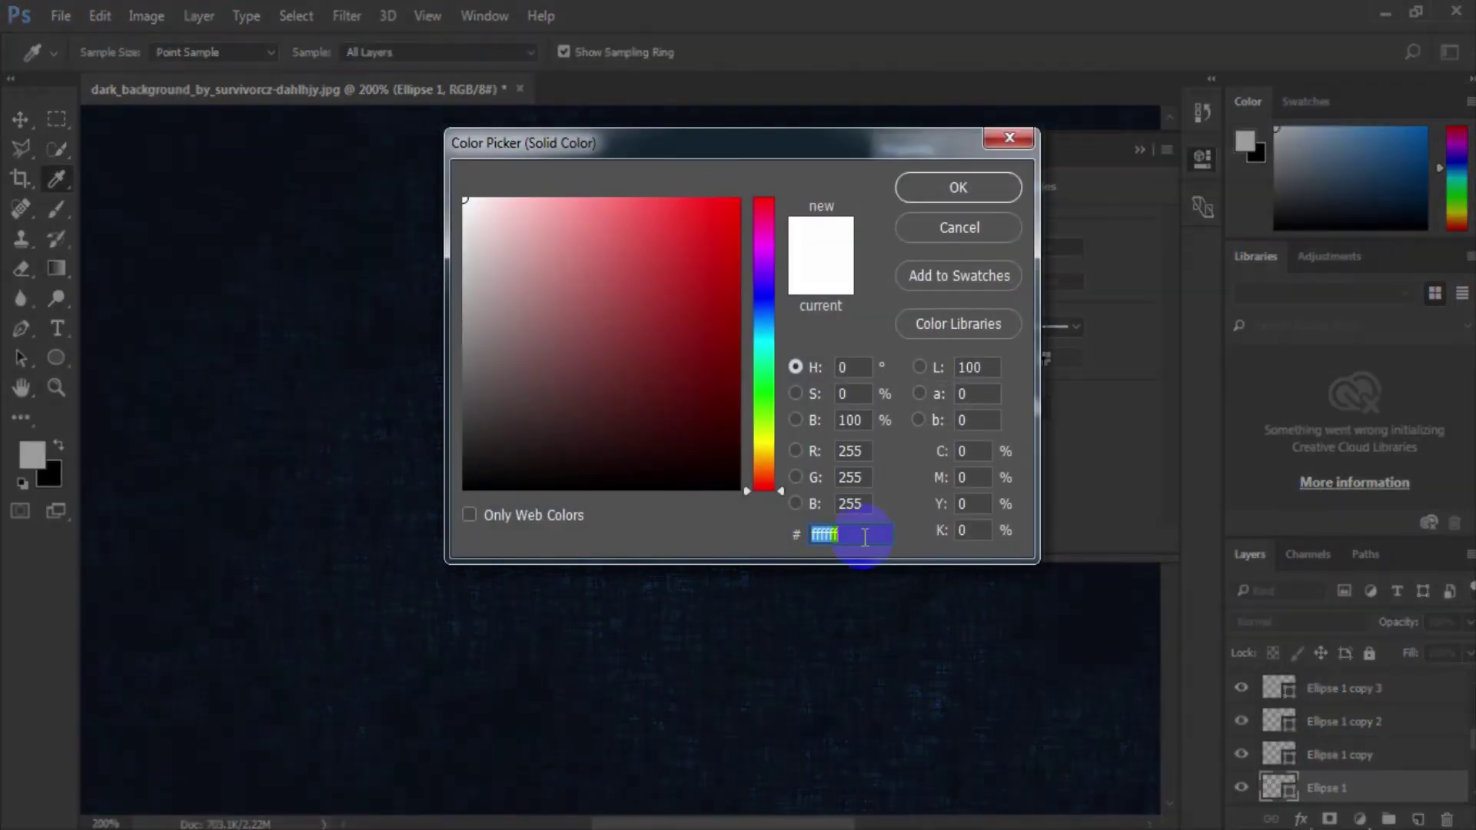
{"action": "type", "text": "ffff"}
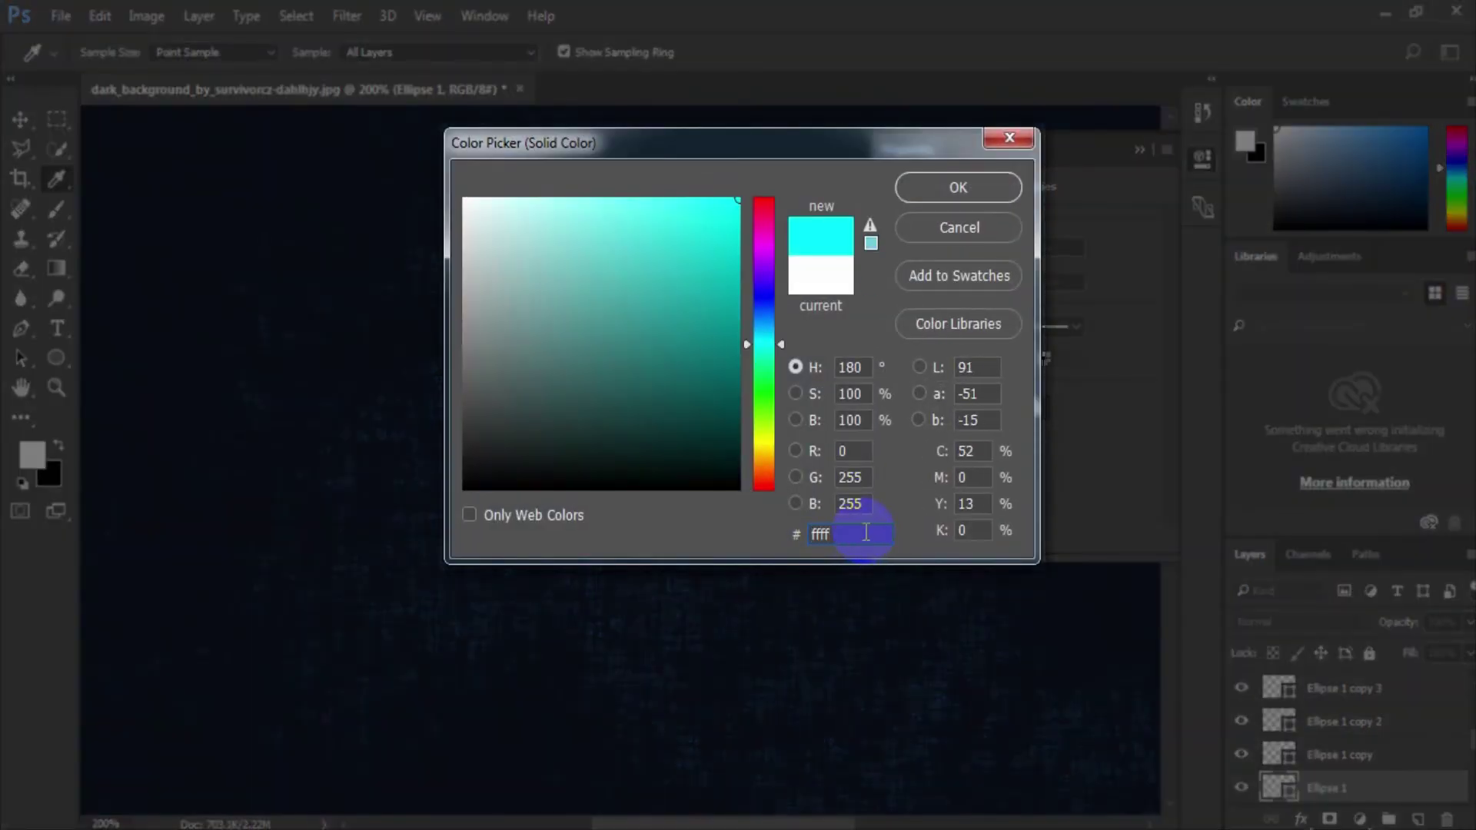
{"action": "type", "text": "83"}
{"action": "left_click", "coordinate": [944, 185]}
{"action": "left_click", "coordinate": [1289, 762]}
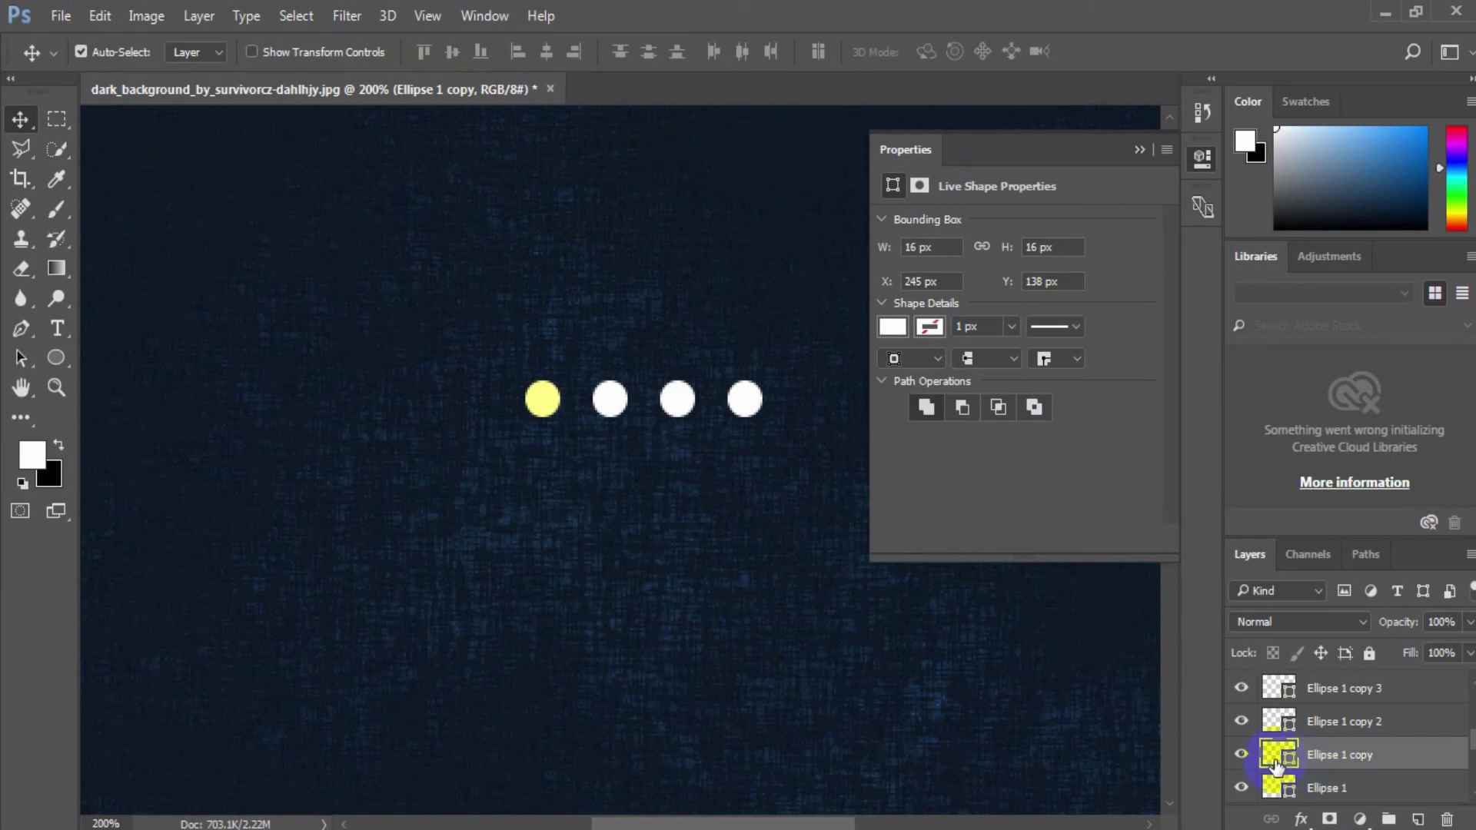
{"action": "double_click", "coordinate": [1289, 761]}
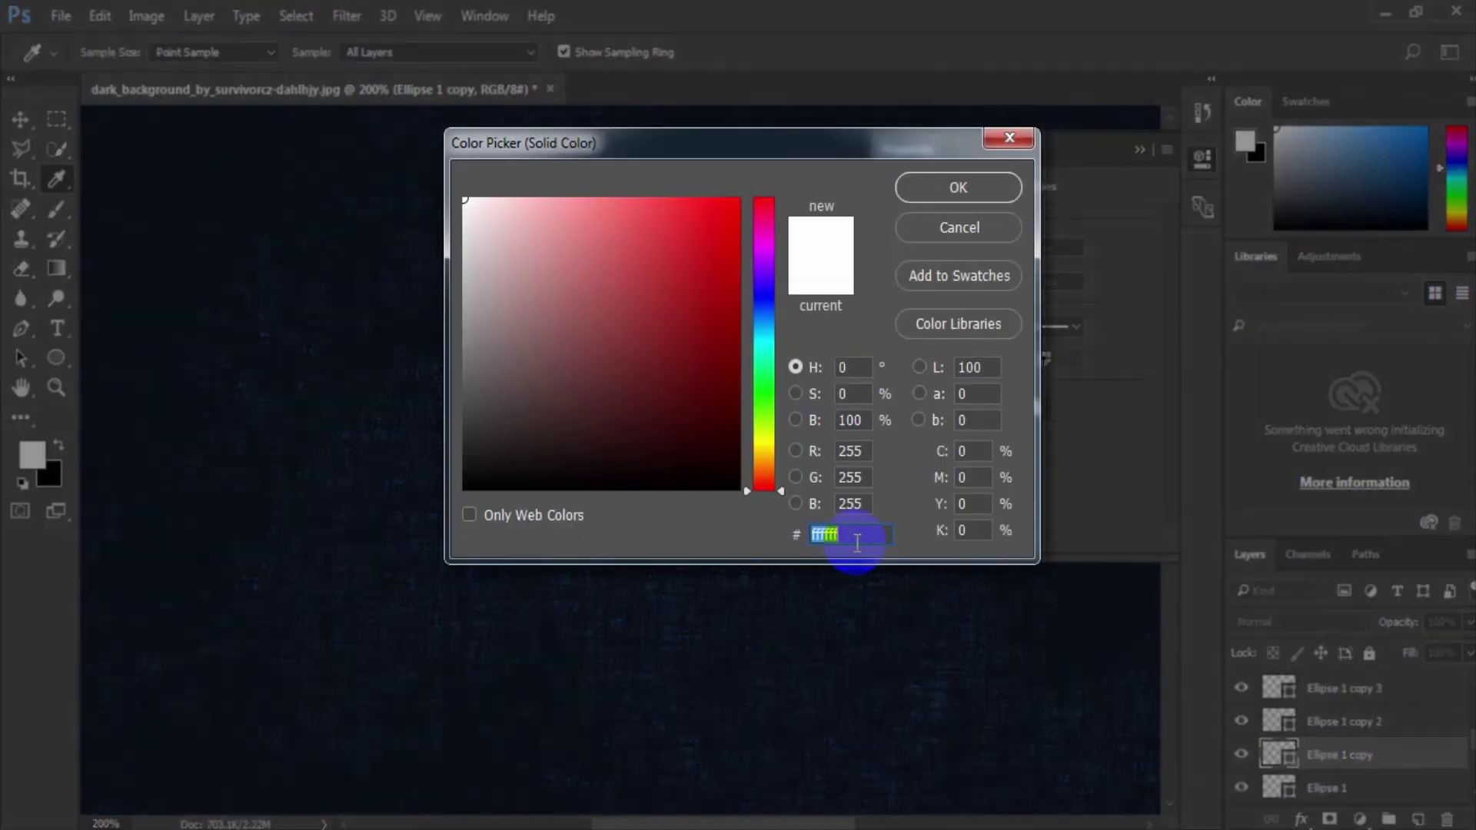
{"action": "double_click", "coordinate": [852, 534]}
{"action": "type", "text": "9a"}
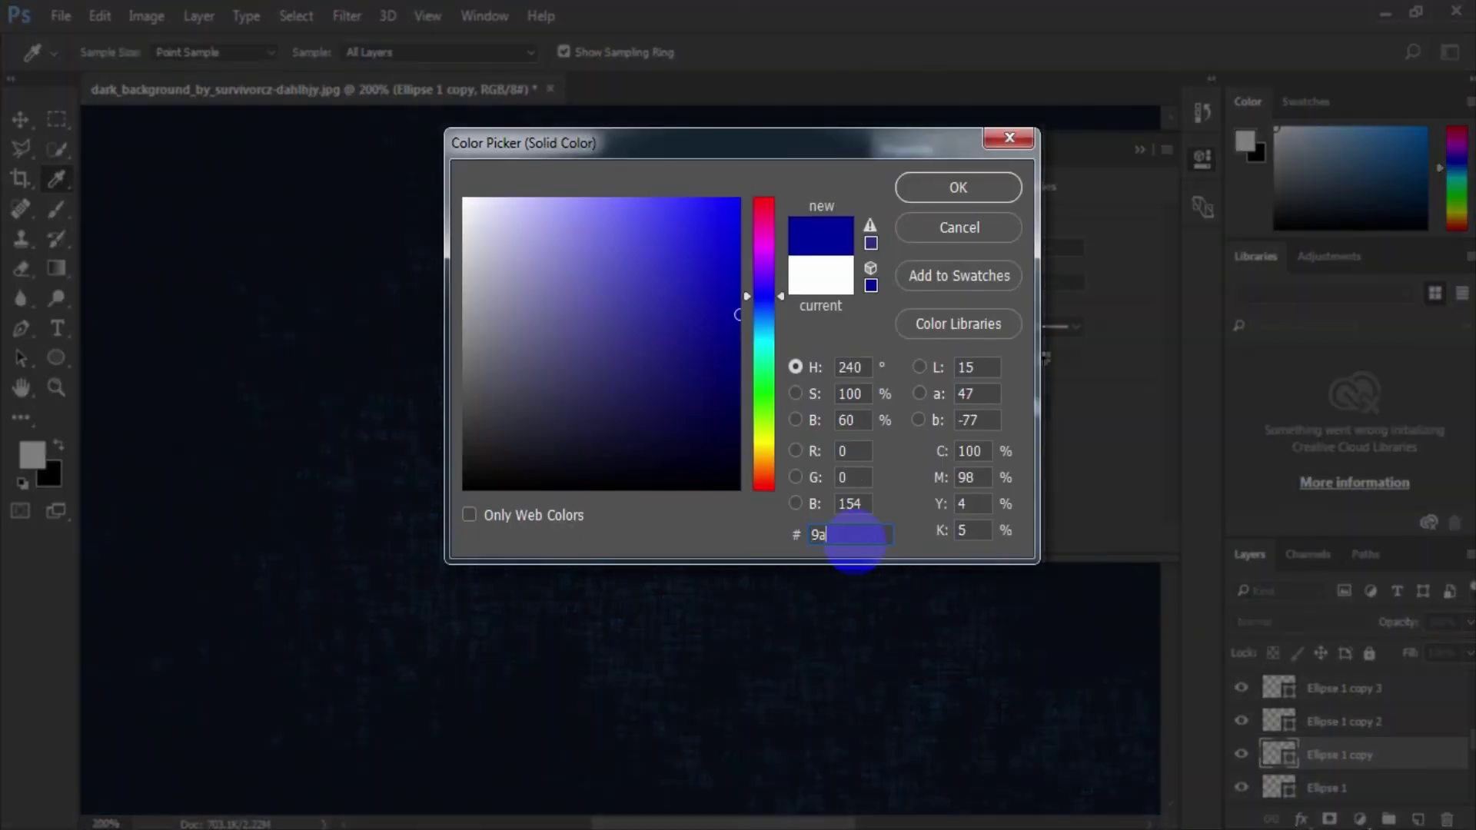
{"action": "type", "text": "761f"}
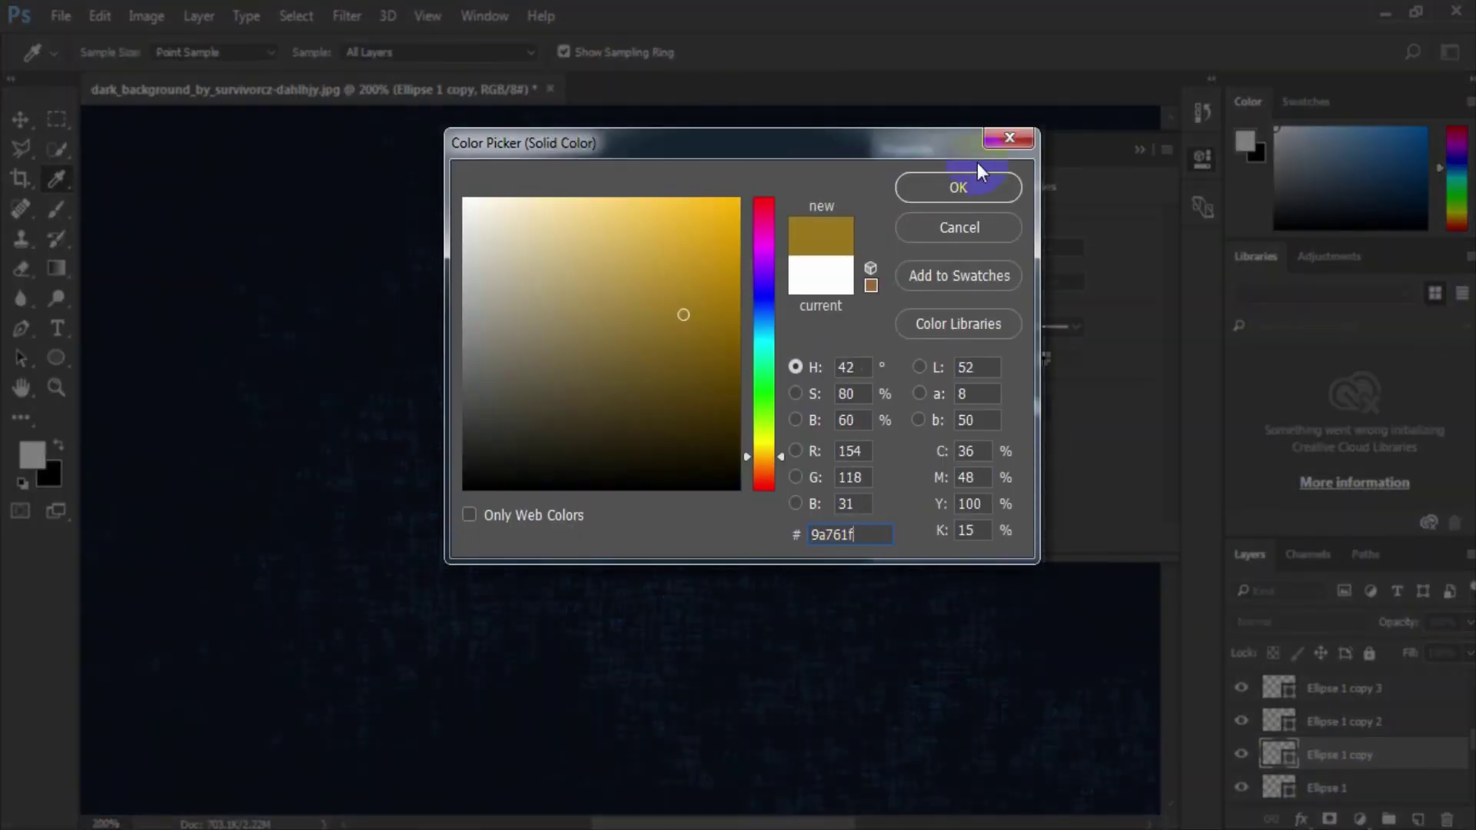
{"action": "left_click", "coordinate": [964, 189]}
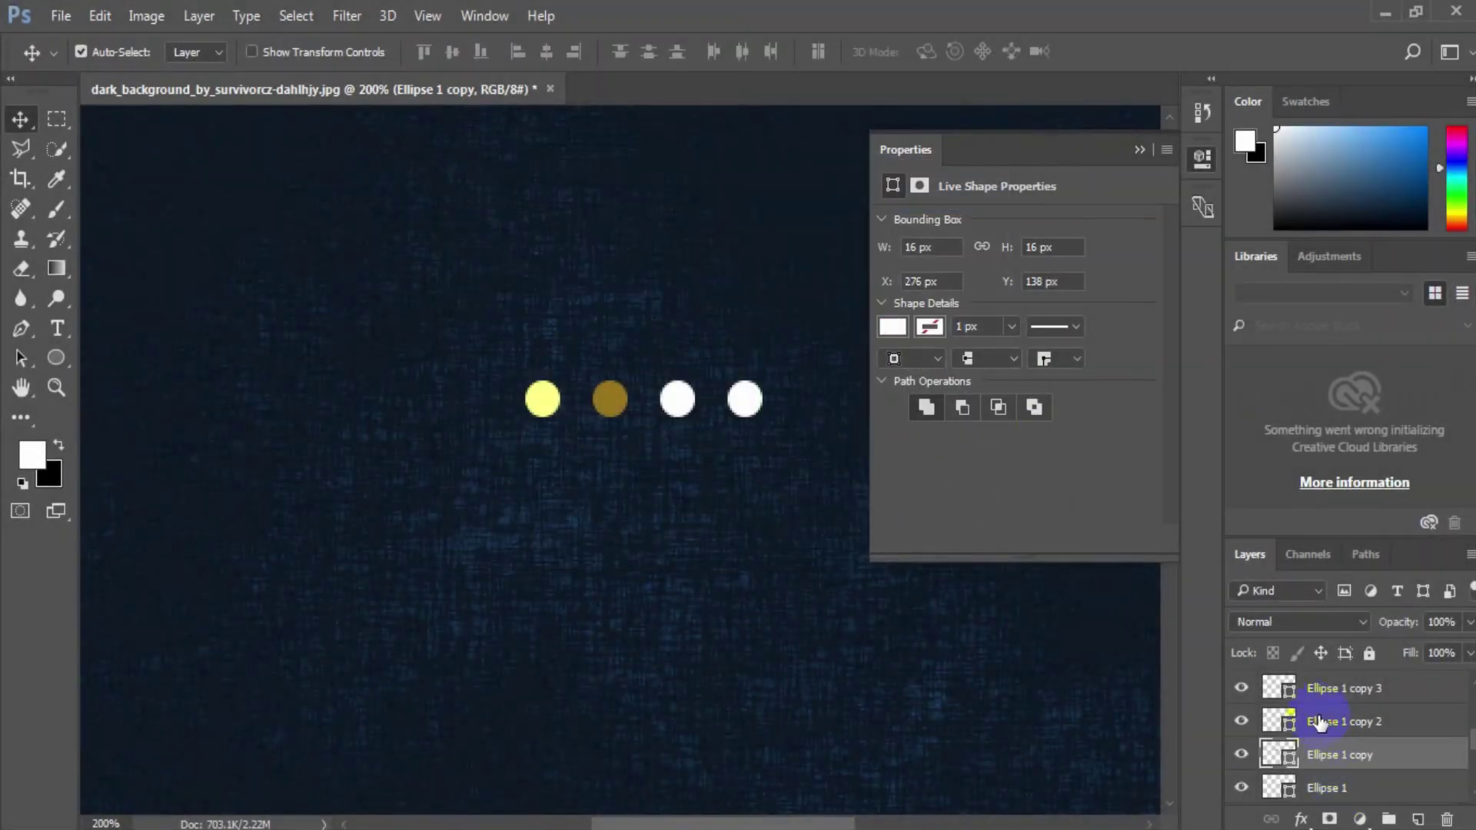
- Keep the third and fourth circles white (ffffff)
{"action": "left_click", "coordinate": [1289, 727]}
{"action": "double_click", "coordinate": [1289, 726]}
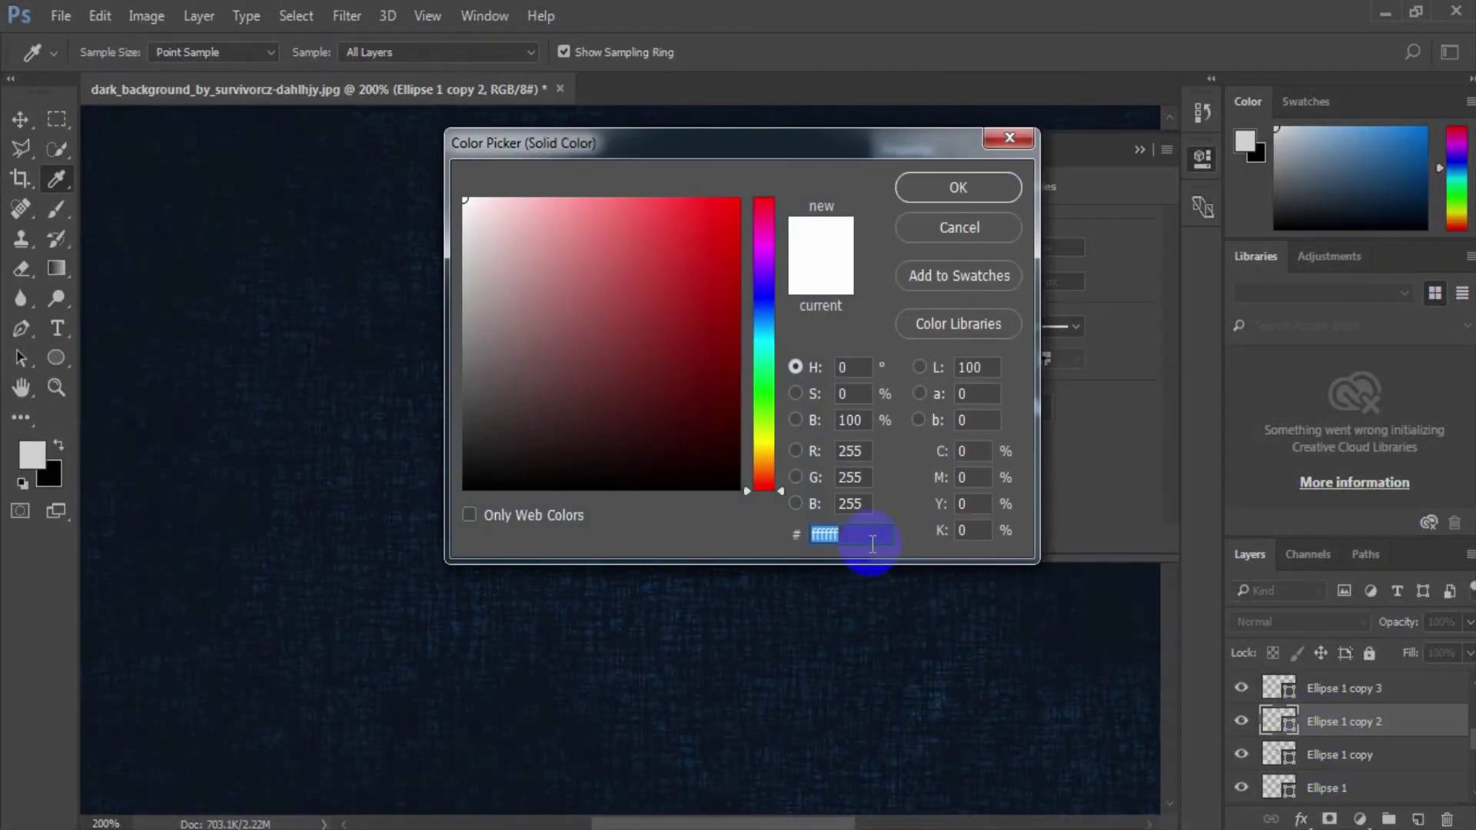
{"action": "type", "text": "ffffff"}
{"action": "left_click", "coordinate": [937, 201]}
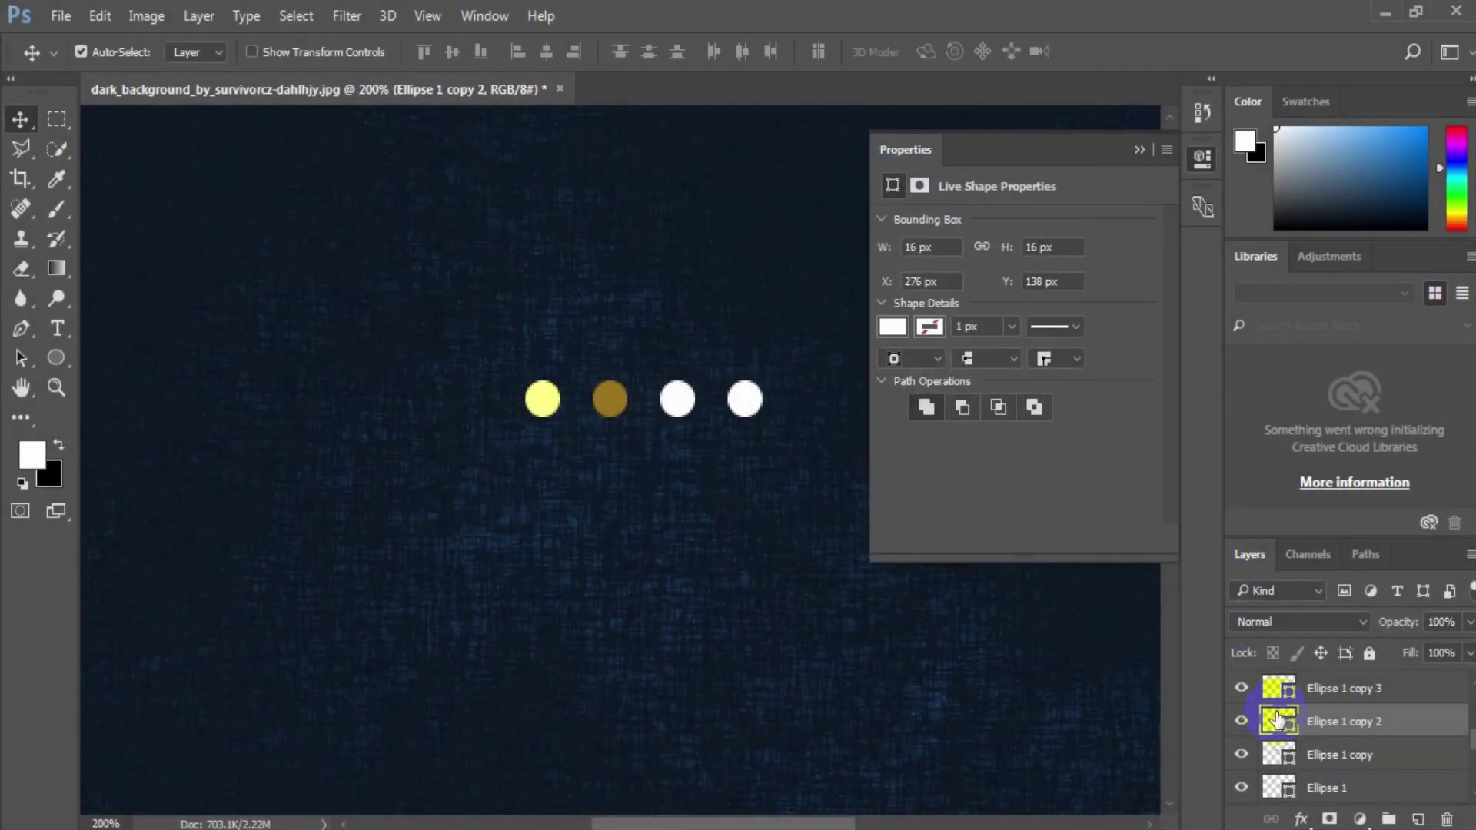
{"action": "double_click", "coordinate": [1294, 696]}
{"action": "left_click", "coordinate": [861, 530]}
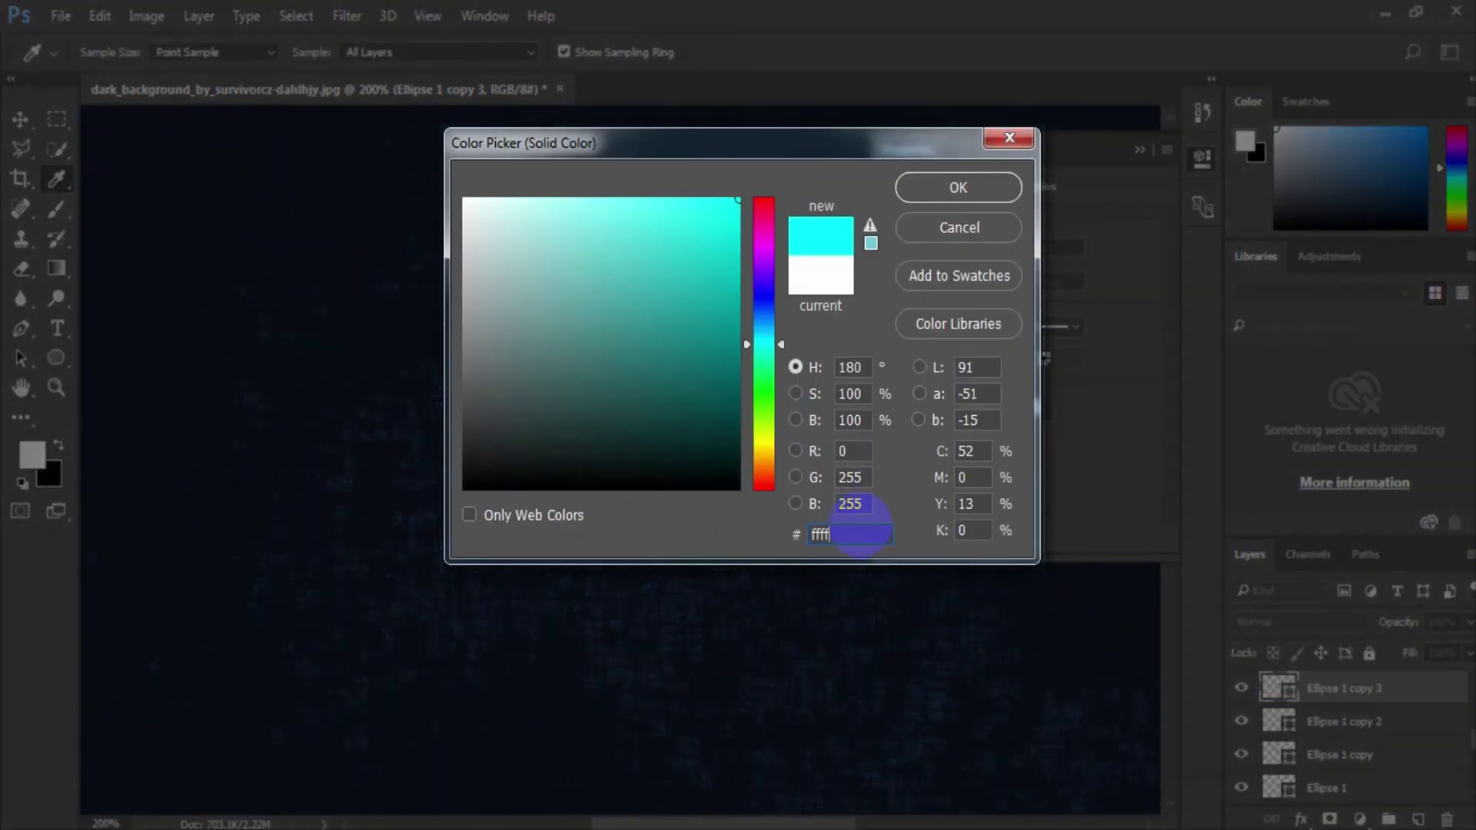
{"action": "left_click", "coordinate": [958, 187]}
- Scale the yellow circle to 125% and the gold circle to about 68.75%
{"action": "left_click", "coordinate": [20, 119]}
{"action": "left_click", "coordinate": [745, 428], "text": "ctrl"}
{"action": "scroll", "coordinate": [538, 384], "scroll_direction": "up", "scroll_amount": 1}
{"action": "left_click", "coordinate": [333, 333]}
{"action": "left_click", "coordinate": [444, 419]}
{"action": "key", "text": "ctrl+t"}
{"action": "left_click_drag", "start_coordinate": [473, 439], "coordinate": [482, 448]}
{"action": "left_click", "coordinate": [953, 54]}
{"action": "left_click", "coordinate": [1339, 754]}
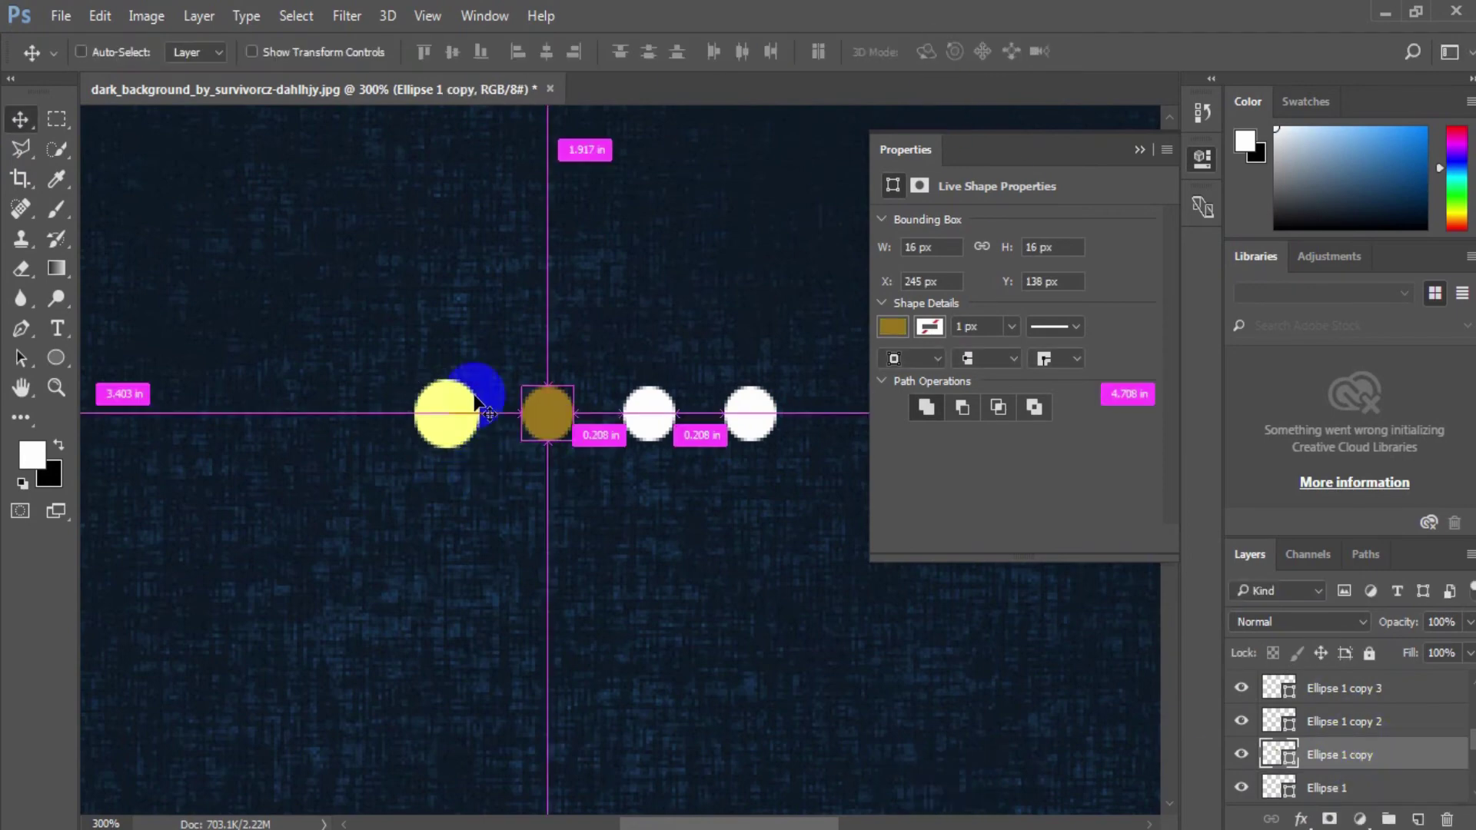
{"action": "key", "text": "ctrl+t"}
{"action": "left_click_drag", "start_coordinate": [575, 440], "coordinate": [565, 434]}
{"action": "left_click", "coordinate": [961, 52]}
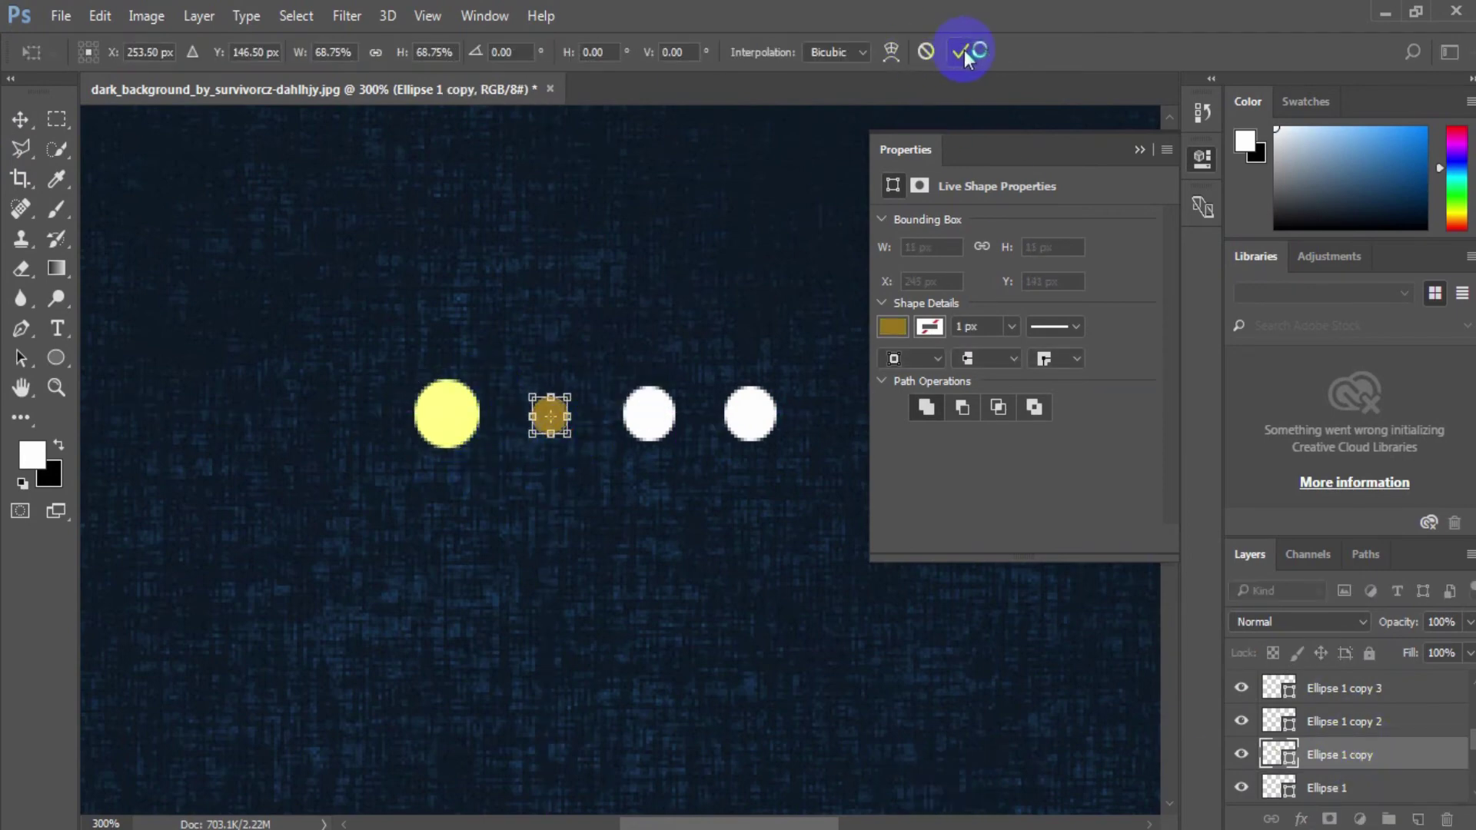
- Shrink the third circle to about 43.75% and the fourth to a 2 px dot
{"action": "left_click", "coordinate": [1399, 715]}
{"action": "key", "text": "ctrl+t"}
{"action": "left_click_drag", "start_coordinate": [674, 440], "coordinate": [662, 428]}
{"action": "left_click", "coordinate": [961, 51]}
{"action": "left_click", "coordinate": [749, 415]}
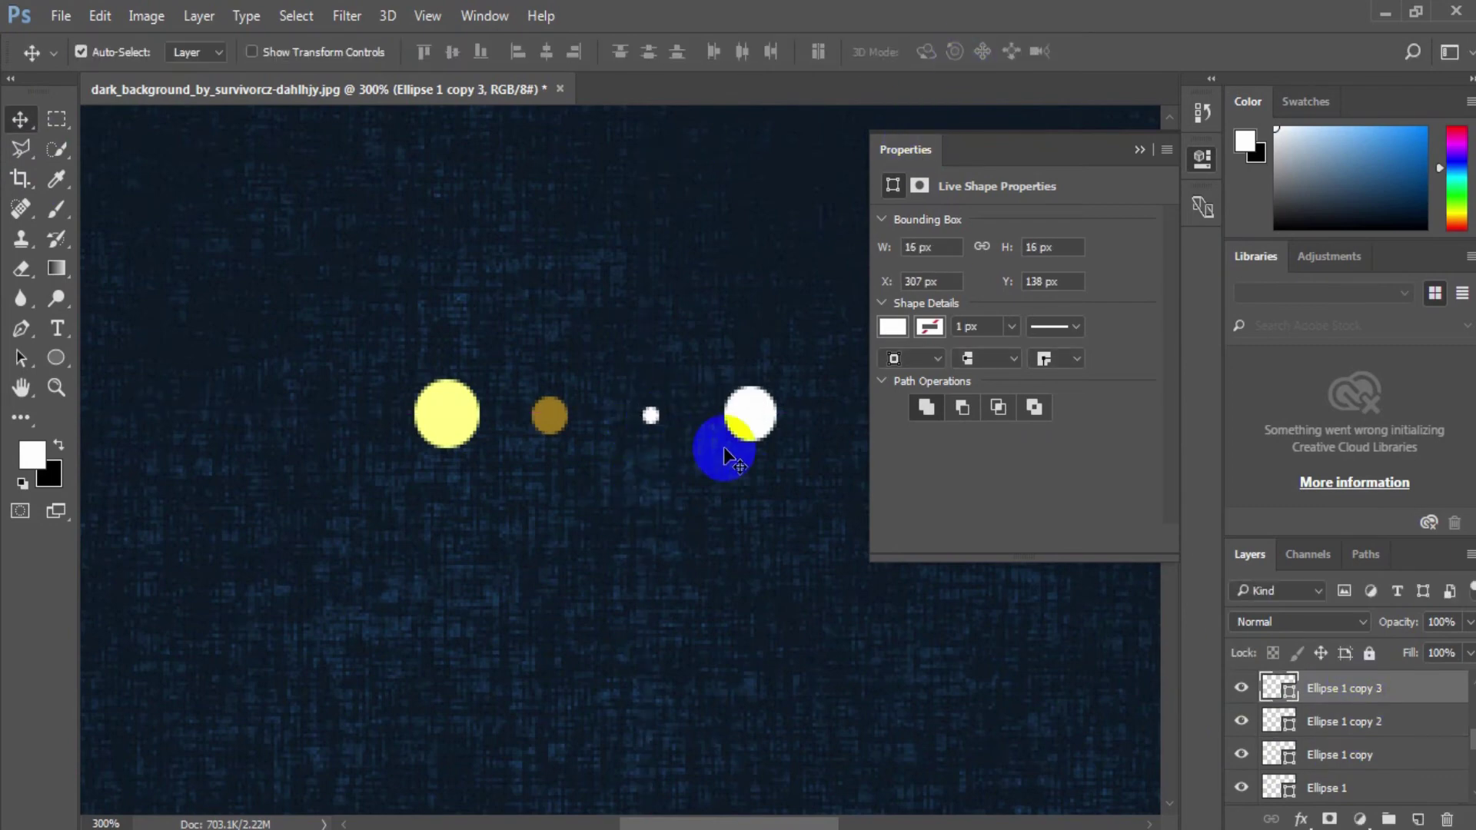
{"action": "key", "text": "z"}
{"action": "left_click", "coordinate": [750, 435]}
{"action": "key", "text": "v"}
{"action": "key", "text": "ctrl+t"}
{"action": "left_click_drag", "start_coordinate": [758, 445], "coordinate": [744, 420]}
{"action": "left_click", "coordinate": [959, 47]}
{"action": "key", "text": "z"}
{"action": "key", "text": "ctrl+1"}
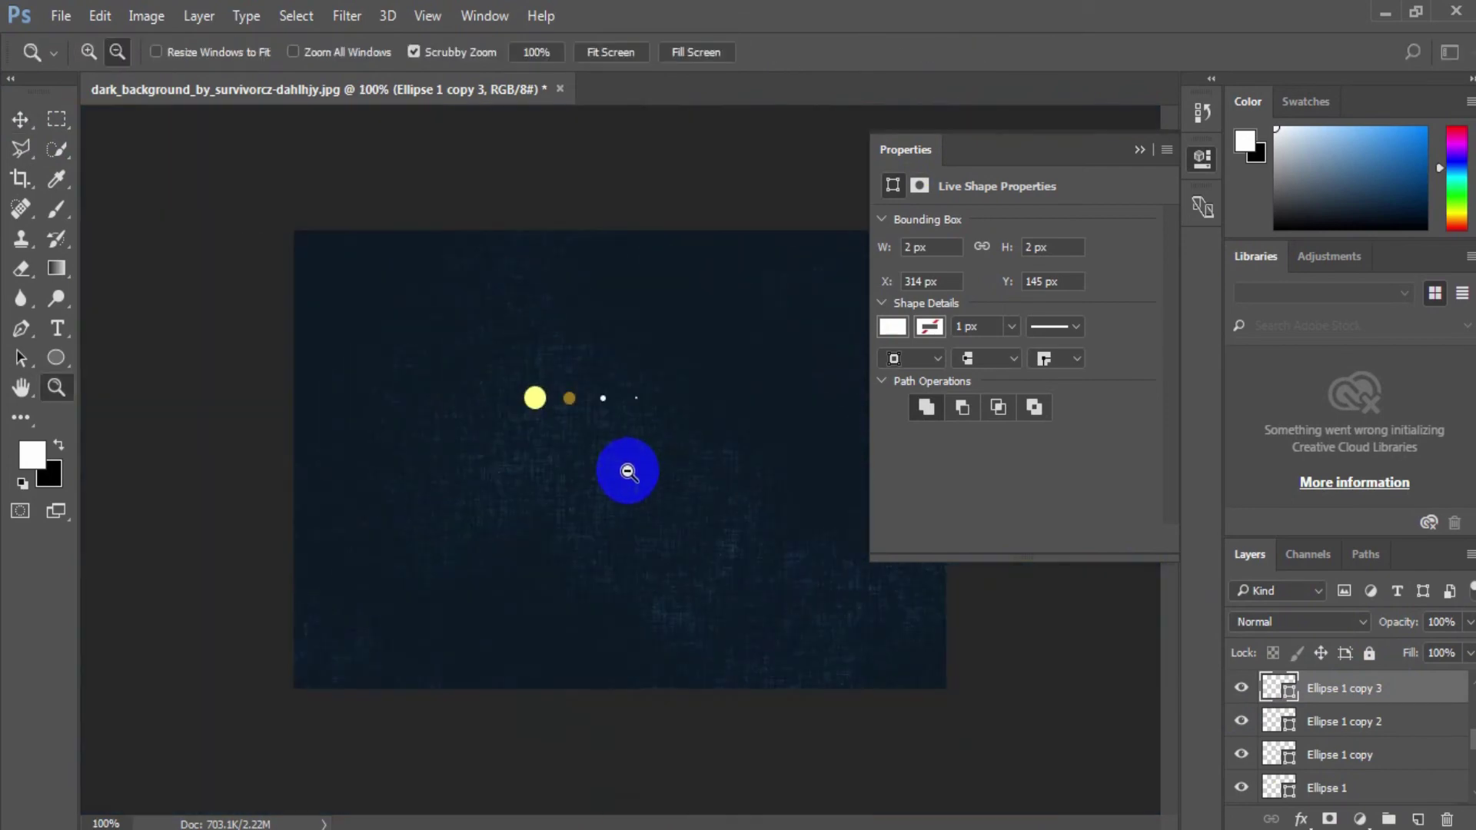
{"action": "key", "text": "v"}
{"action": "left_click", "coordinate": [1359, 787], "text": "shift"}
- Group the selected circle layers into a group named Circle
{"action": "right_click", "coordinate": [1330, 732]}
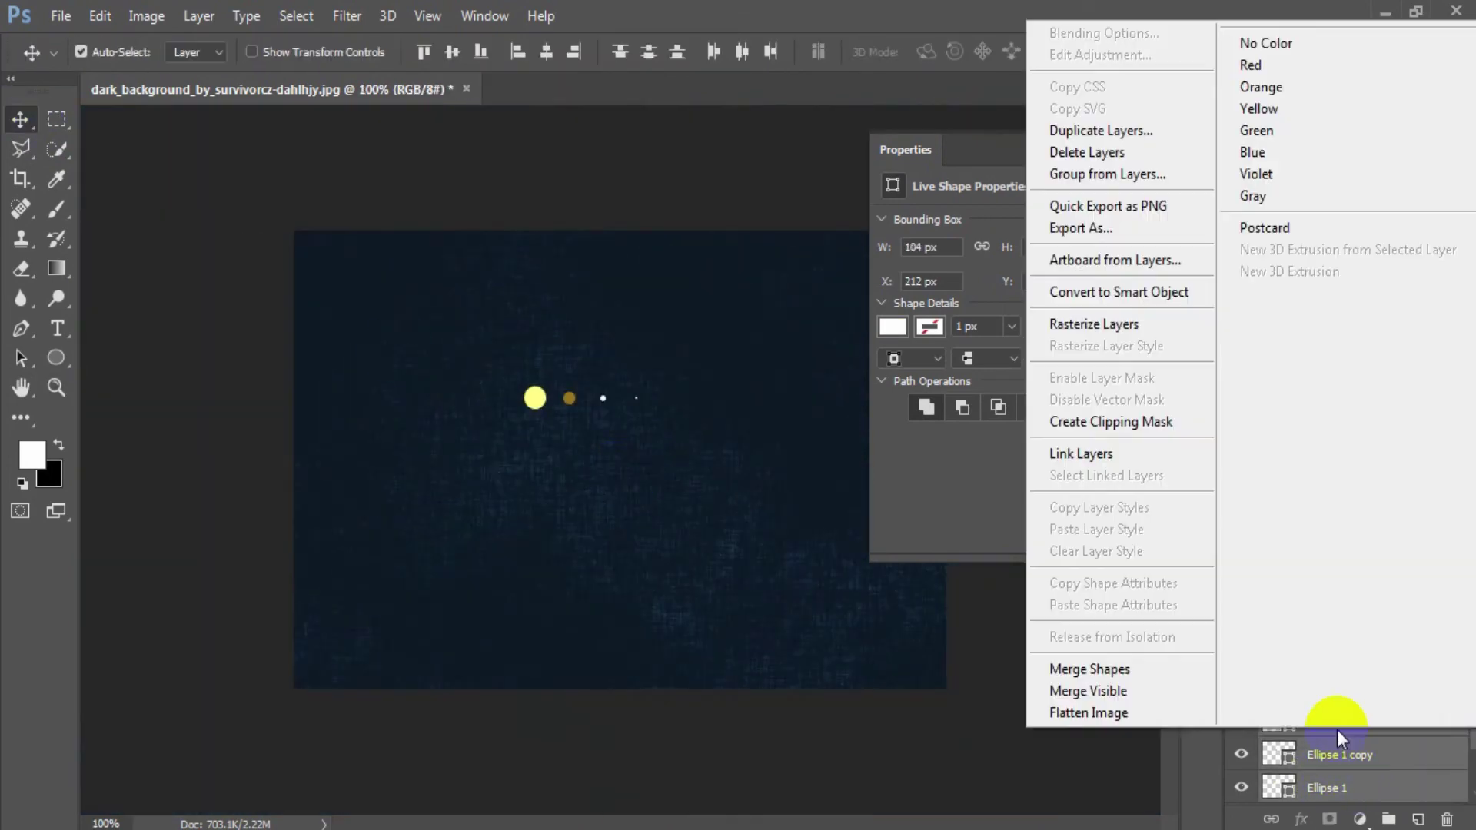
{"action": "left_click", "coordinate": [1150, 177]}
{"action": "left_click", "coordinate": [933, 284]}
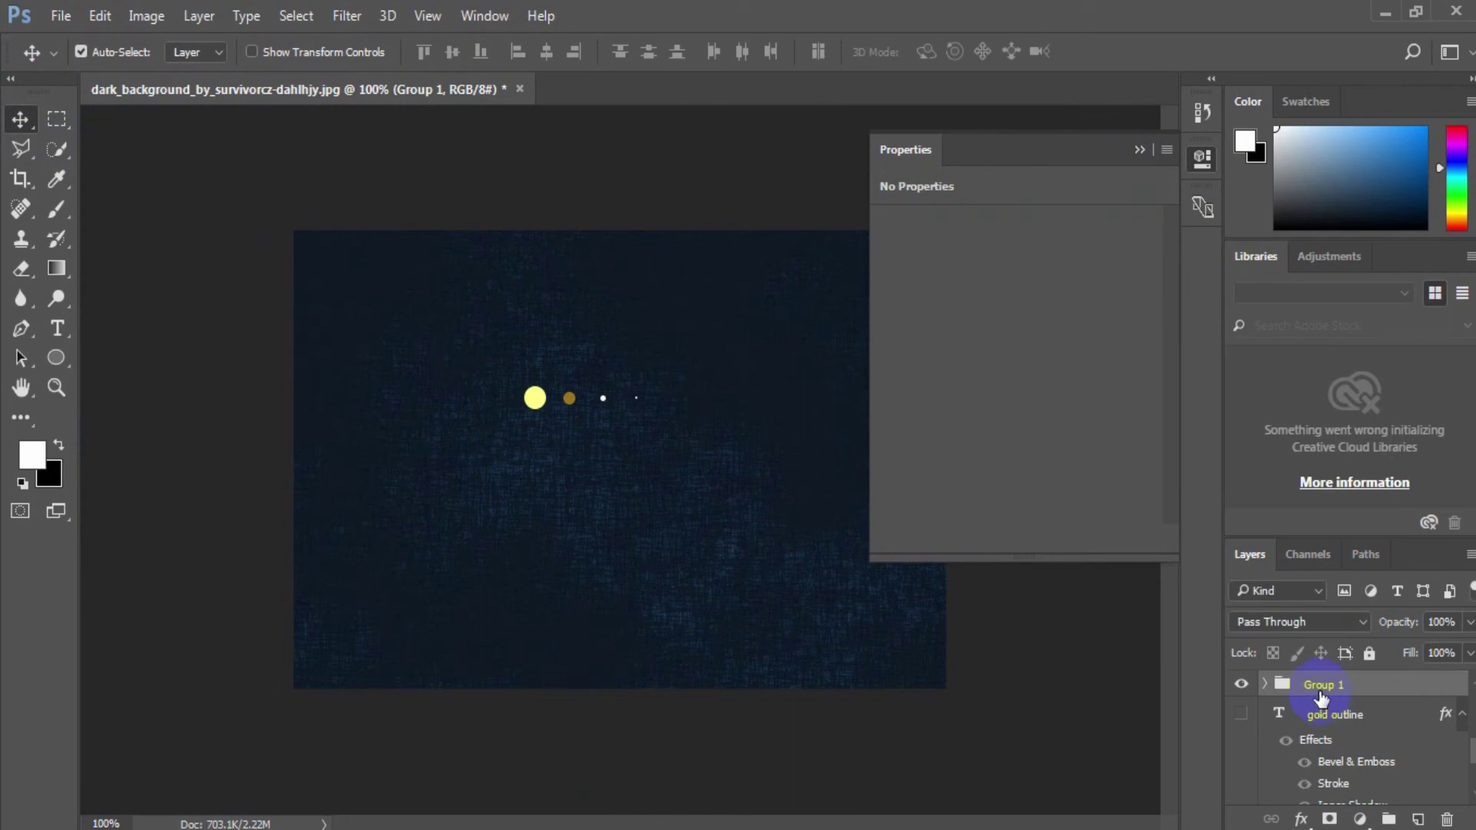
{"action": "key", "text": "Return"}
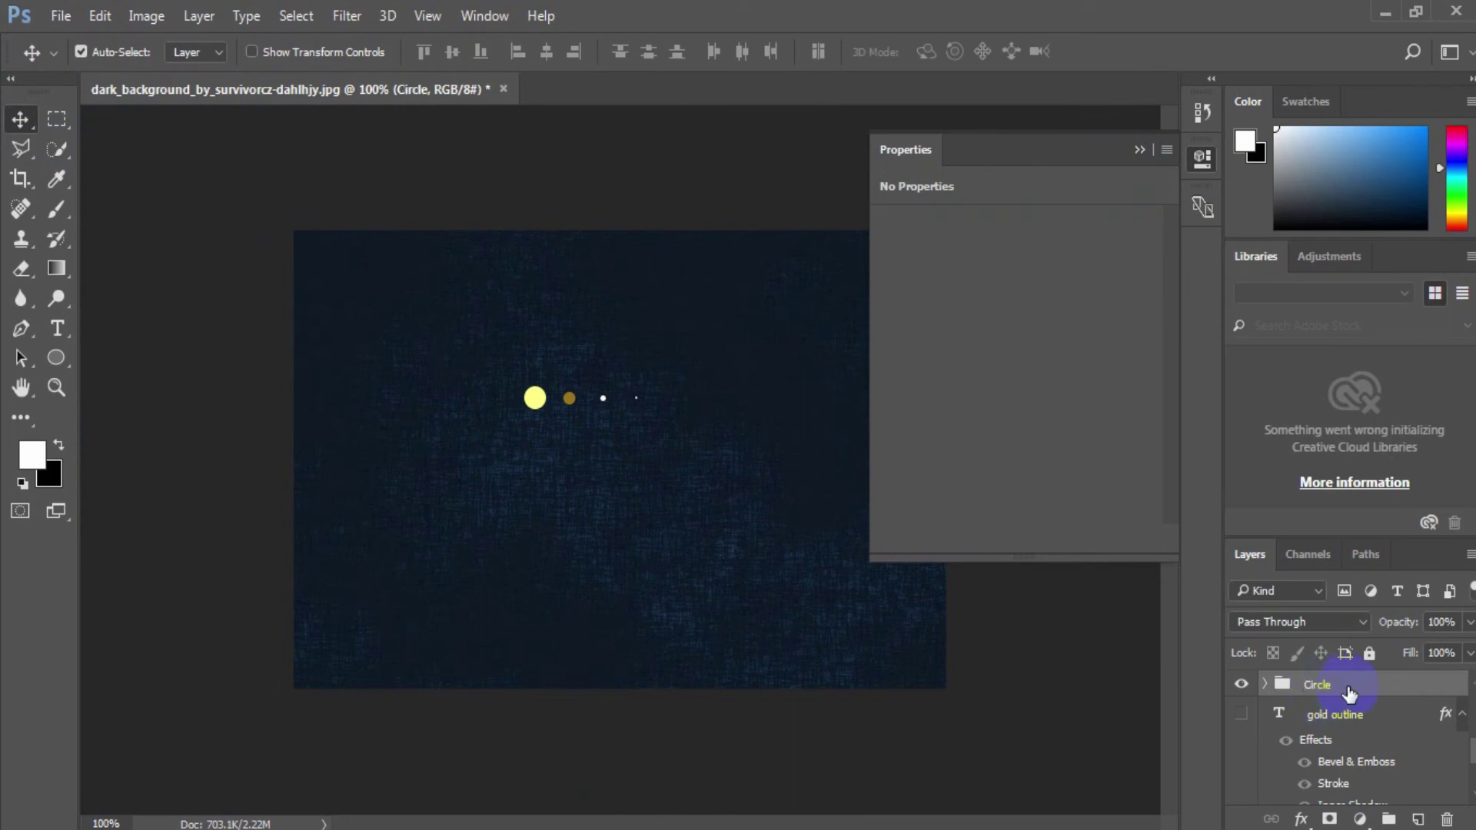
- Select all four ellipses and align their horizontal centres into one stacked dot
{"action": "left_click", "coordinate": [1264, 685]}
{"action": "scroll", "coordinate": [1372, 747], "scroll_direction": "down", "scroll_amount": 3}
{"action": "scroll", "coordinate": [1376, 750], "scroll_direction": "up", "scroll_amount": 3}
{"action": "left_click", "coordinate": [1383, 750]}
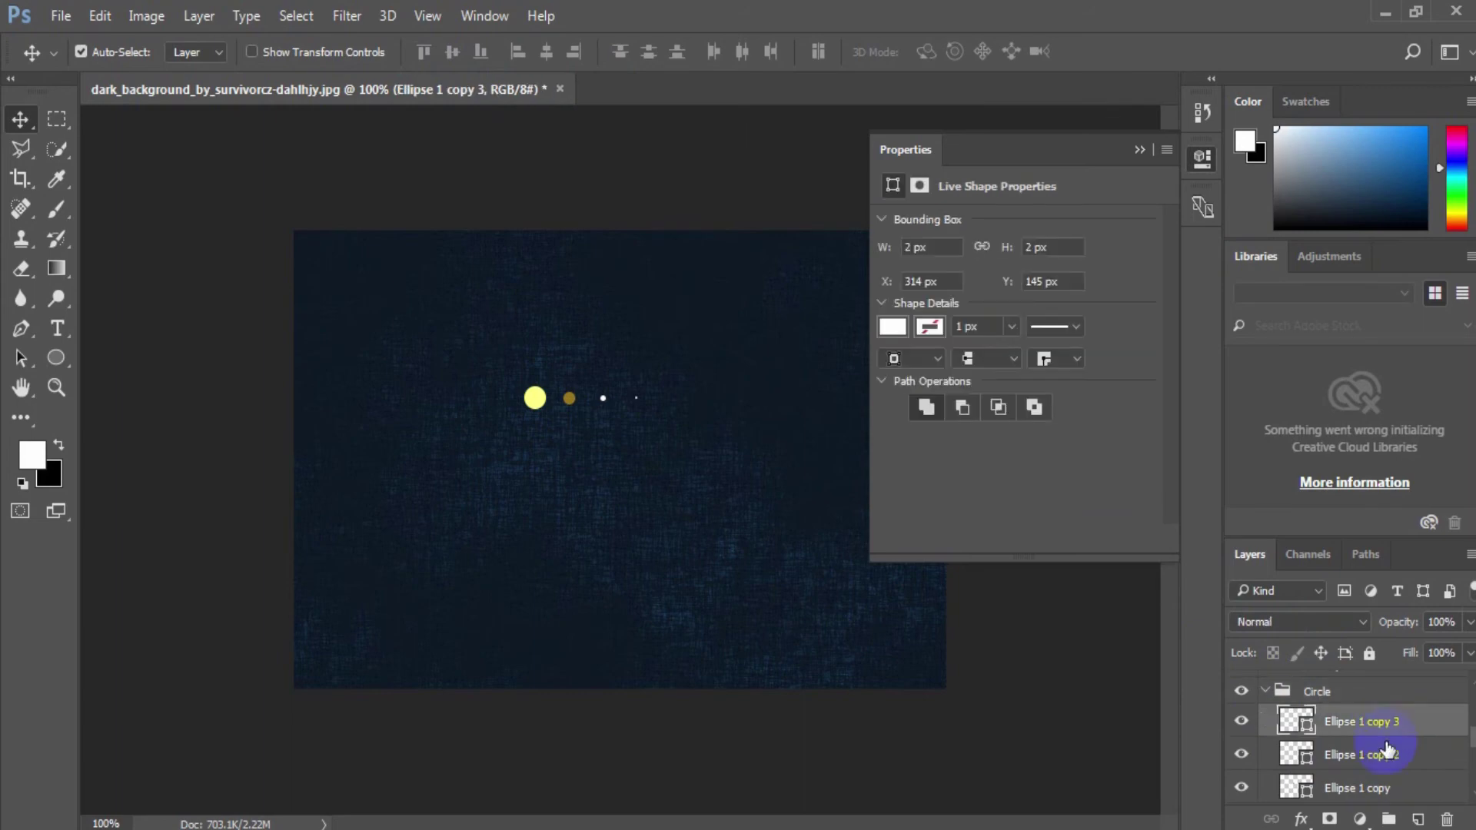
{"action": "left_click", "coordinate": [1388, 752], "text": "shift"}
{"action": "scroll", "coordinate": [1388, 776], "scroll_direction": "down", "scroll_amount": 2}
{"action": "left_click", "coordinate": [1388, 781], "text": "shift"}
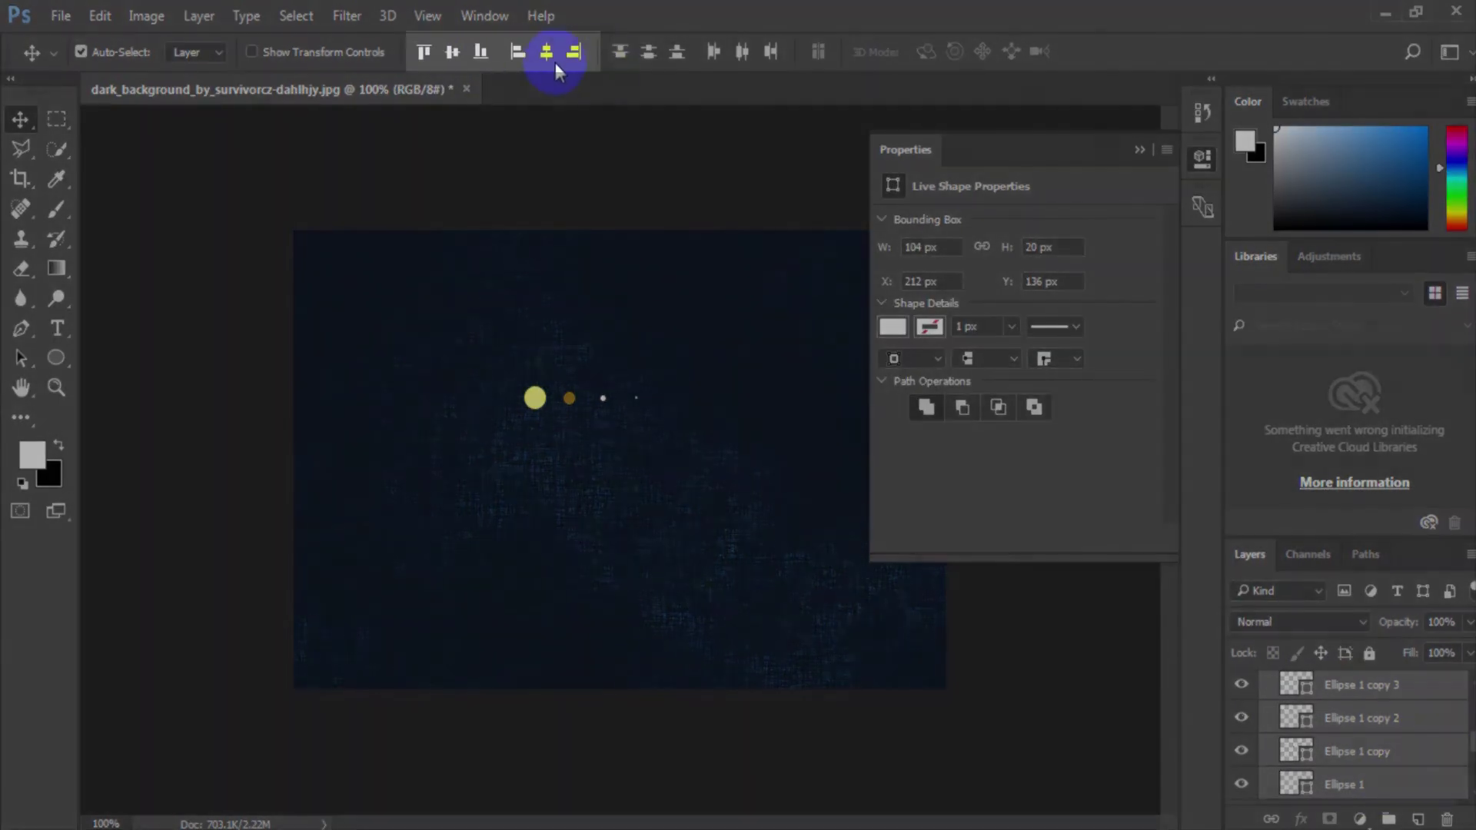
{"action": "left_click", "coordinate": [546, 52]}
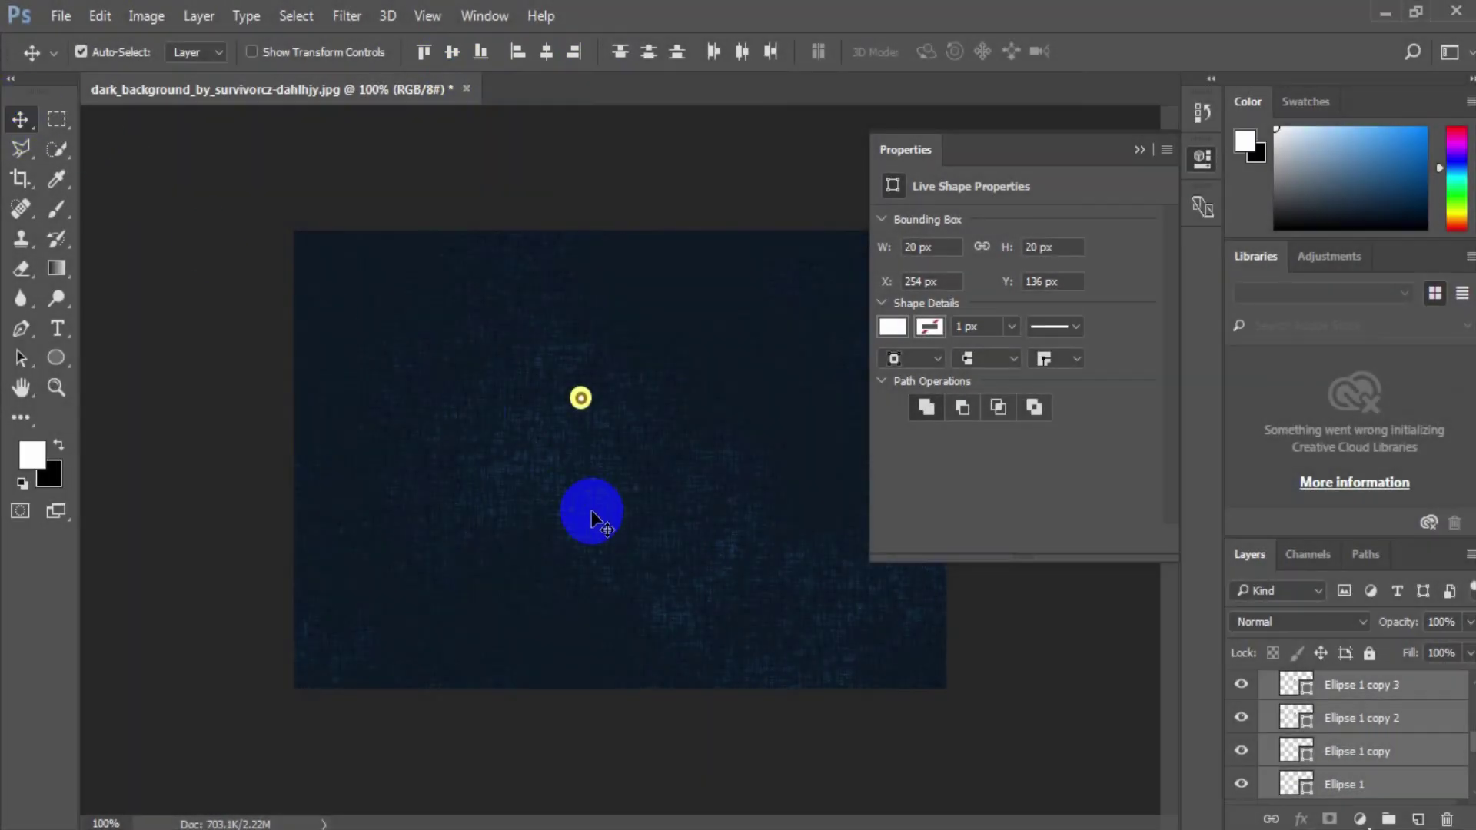
{"action": "left_click", "coordinate": [1349, 784]}
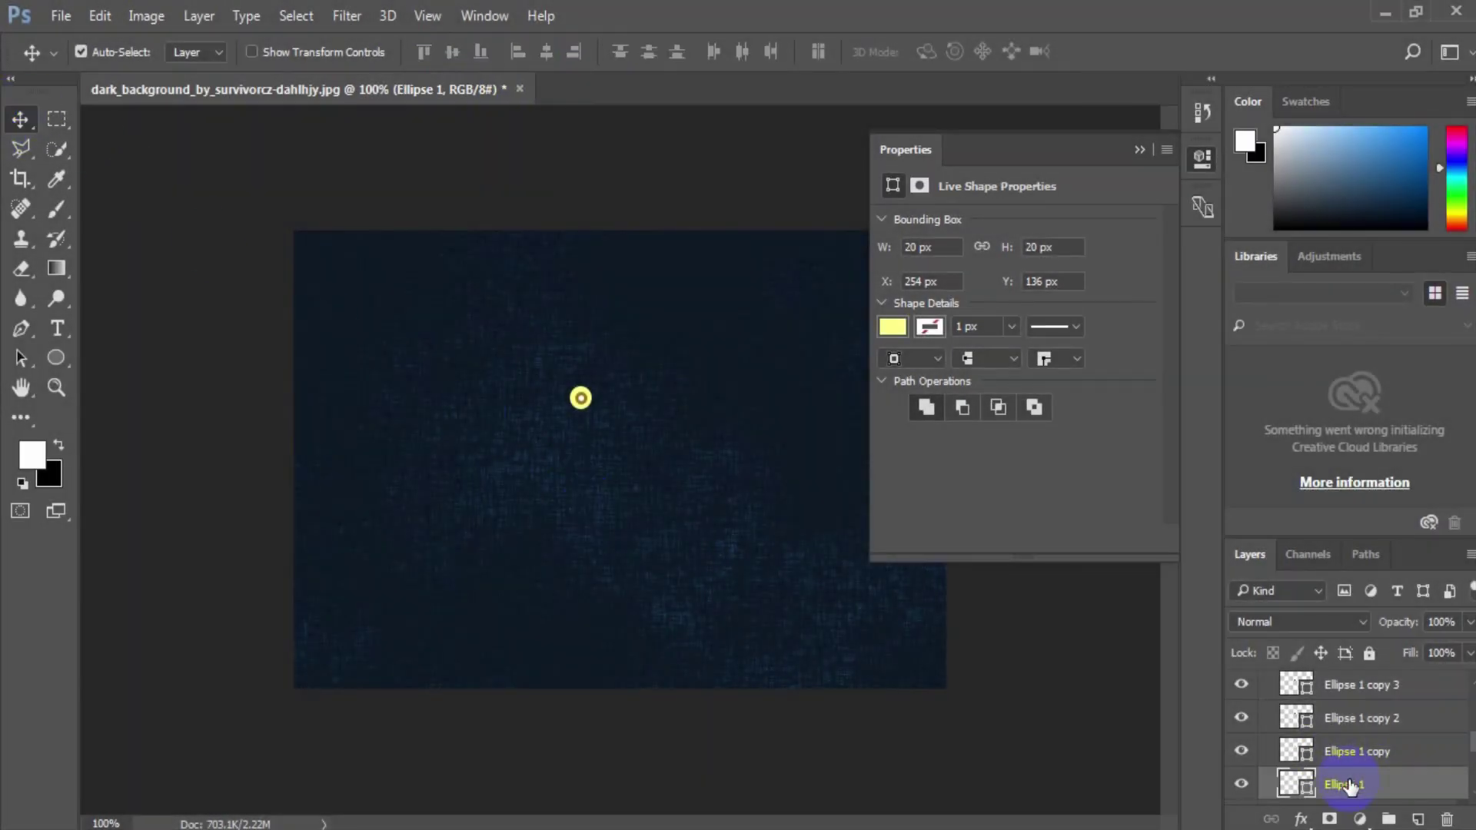
- Apply a 15.8 px Gaussian Blur to Ellipse 1
{"action": "left_click", "coordinate": [350, 17]}
{"action": "mouse_move", "coordinate": [422, 268]}
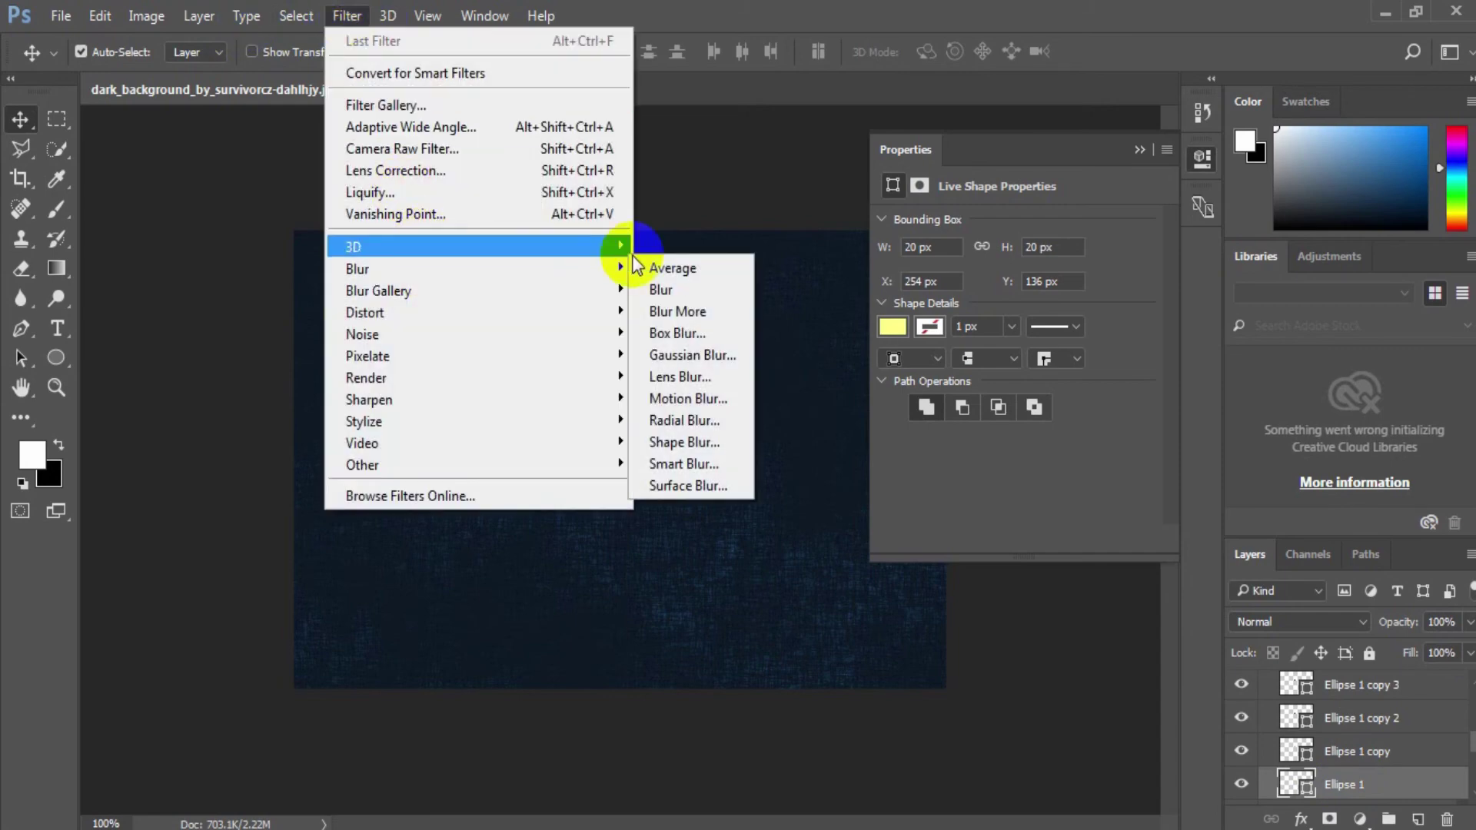
{"action": "left_click", "coordinate": [692, 355]}
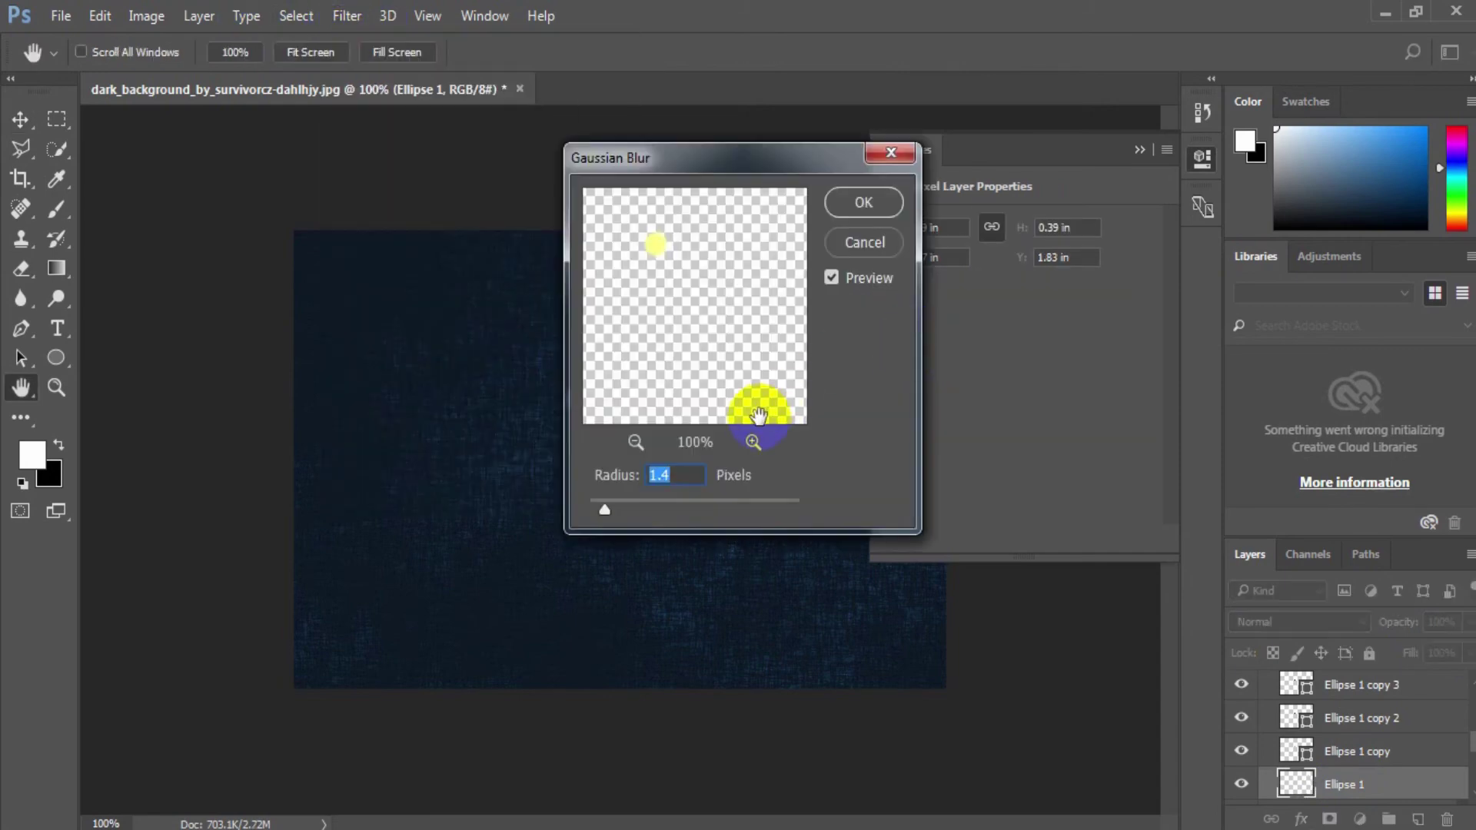
{"action": "left_click", "coordinate": [523, 480]}
{"action": "type", "text": "15.8"}
{"action": "left_click", "coordinate": [864, 204]}
{"action": "key", "text": "v"}
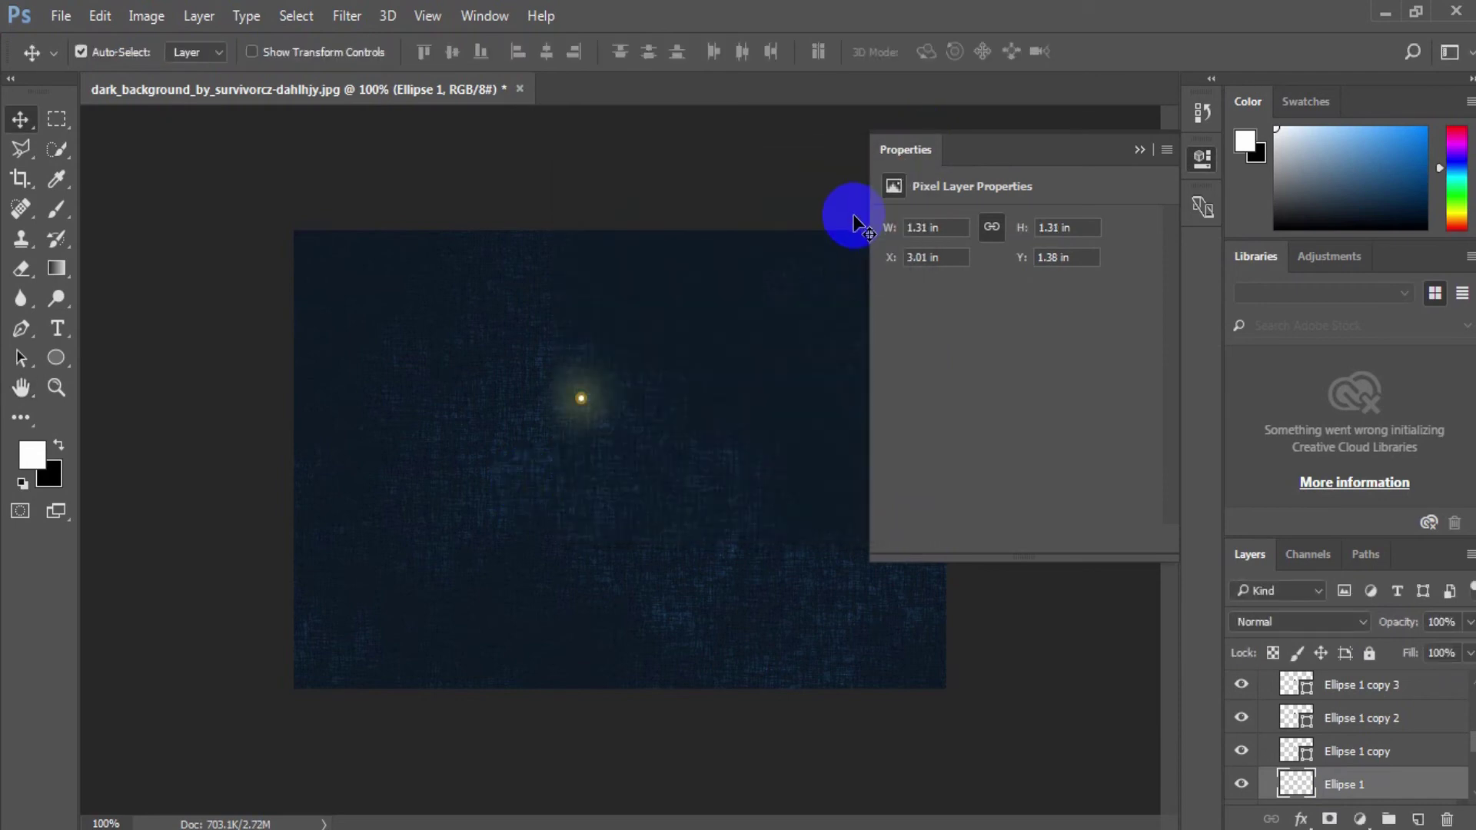
- Apply a 3.8 px Gaussian Blur to Ellipse 1 copy
{"action": "left_click", "coordinate": [1340, 755]}
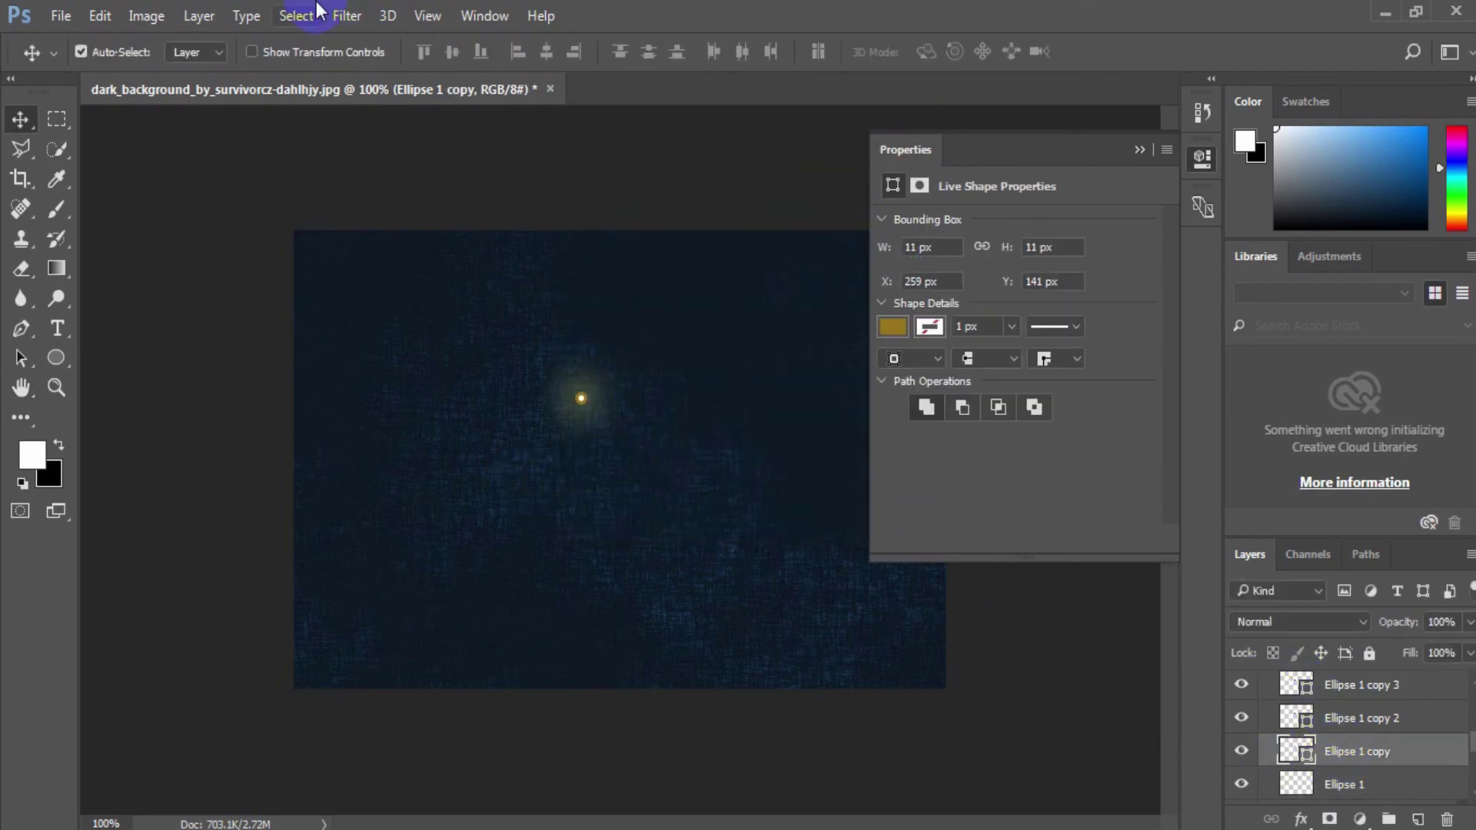
{"action": "left_click", "coordinate": [346, 15]}
{"action": "mouse_move", "coordinate": [392, 246]}
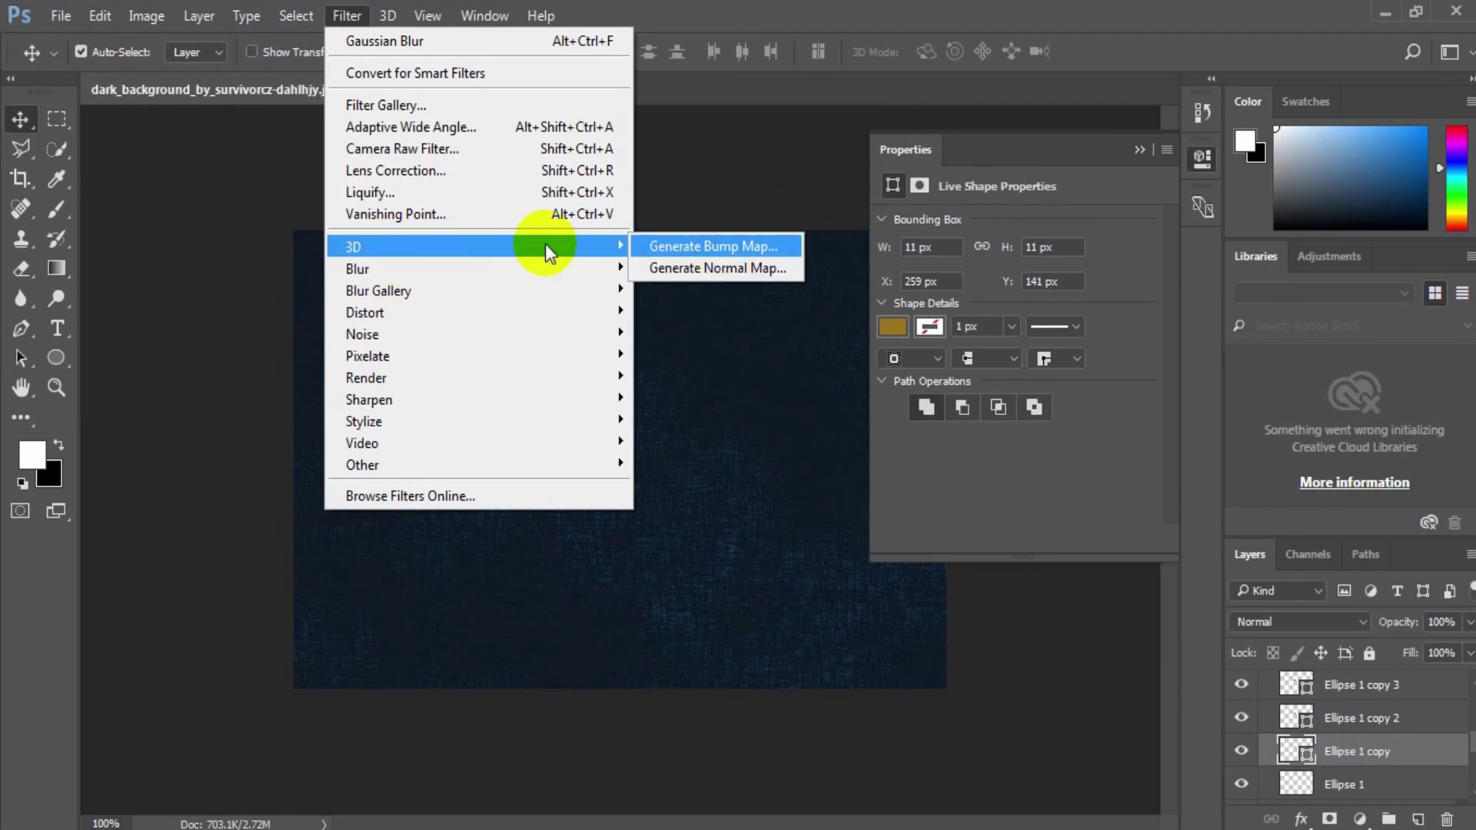
{"action": "mouse_move", "coordinate": [497, 271]}
{"action": "left_click", "coordinate": [677, 356]}
{"action": "type", "text": "3."}
{"action": "left_click", "coordinate": [843, 206]}
{"action": "key", "text": "v"}
- Apply a 1.4 px Gaussian Blur to Ellipse 1 copy 2
{"action": "left_click", "coordinate": [1344, 717]}
{"action": "left_click", "coordinate": [346, 15]}
{"action": "mouse_move", "coordinate": [437, 339]}
{"action": "mouse_move", "coordinate": [400, 268]}
{"action": "left_click", "coordinate": [678, 274]}
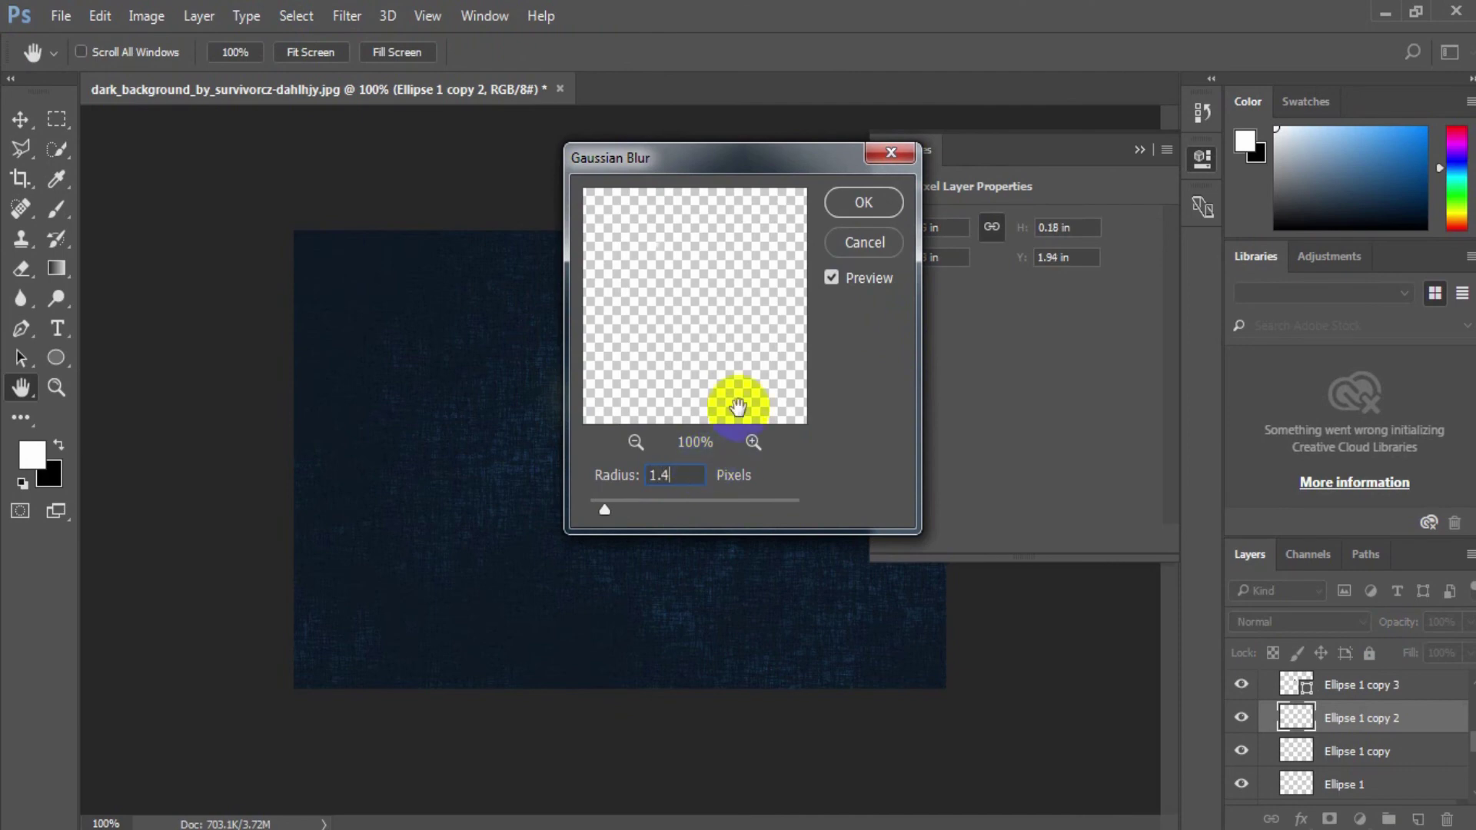
{"action": "left_click", "coordinate": [852, 202]}
{"action": "left_click", "coordinate": [1347, 784]}
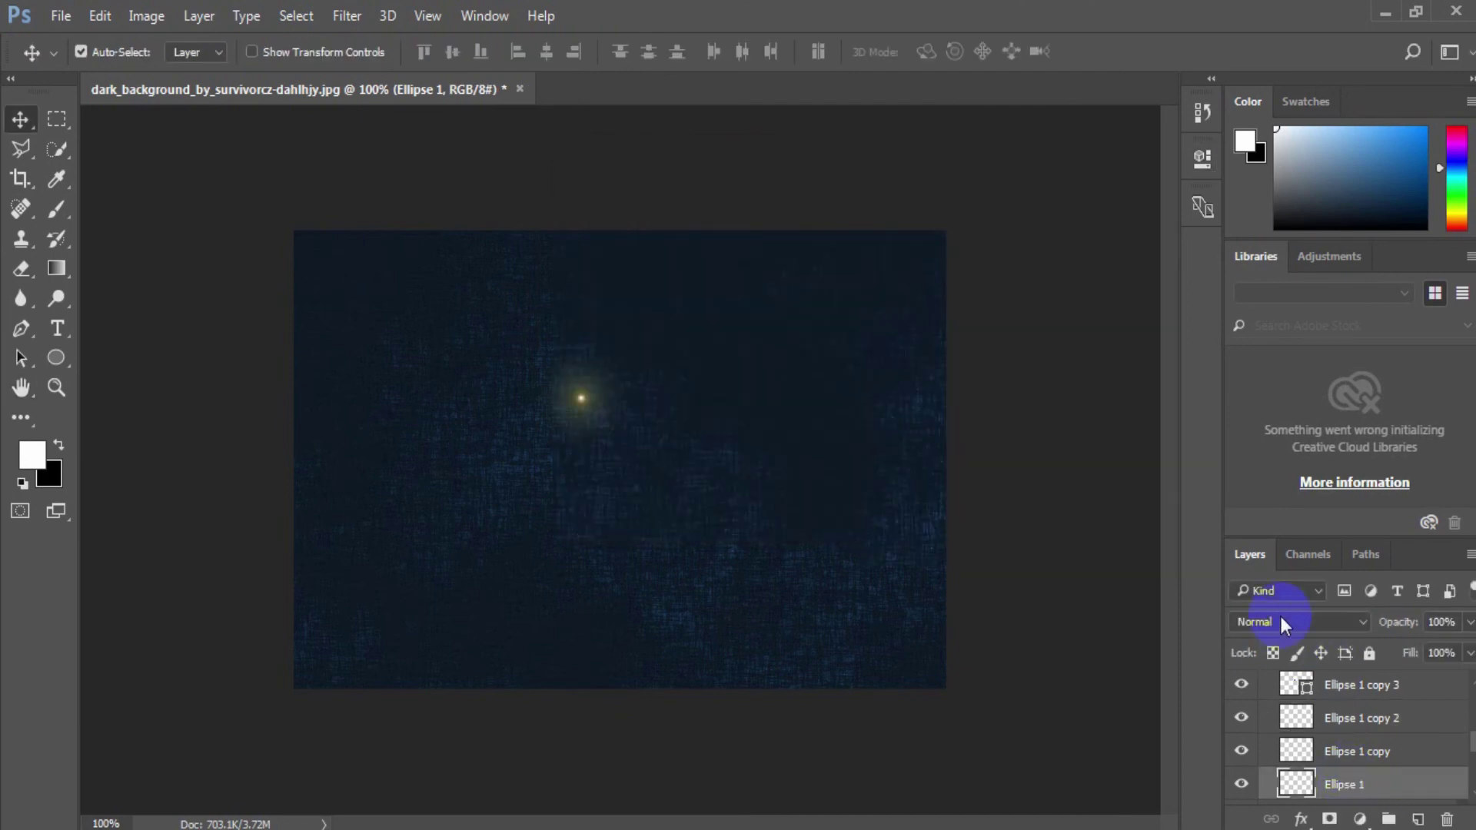
- Set Ellipse 1 copy, copy 2 and copy 3 to the Color Dodge blend mode
{"action": "left_click", "coordinate": [1352, 750]}
{"action": "left_click", "coordinate": [1299, 621]}
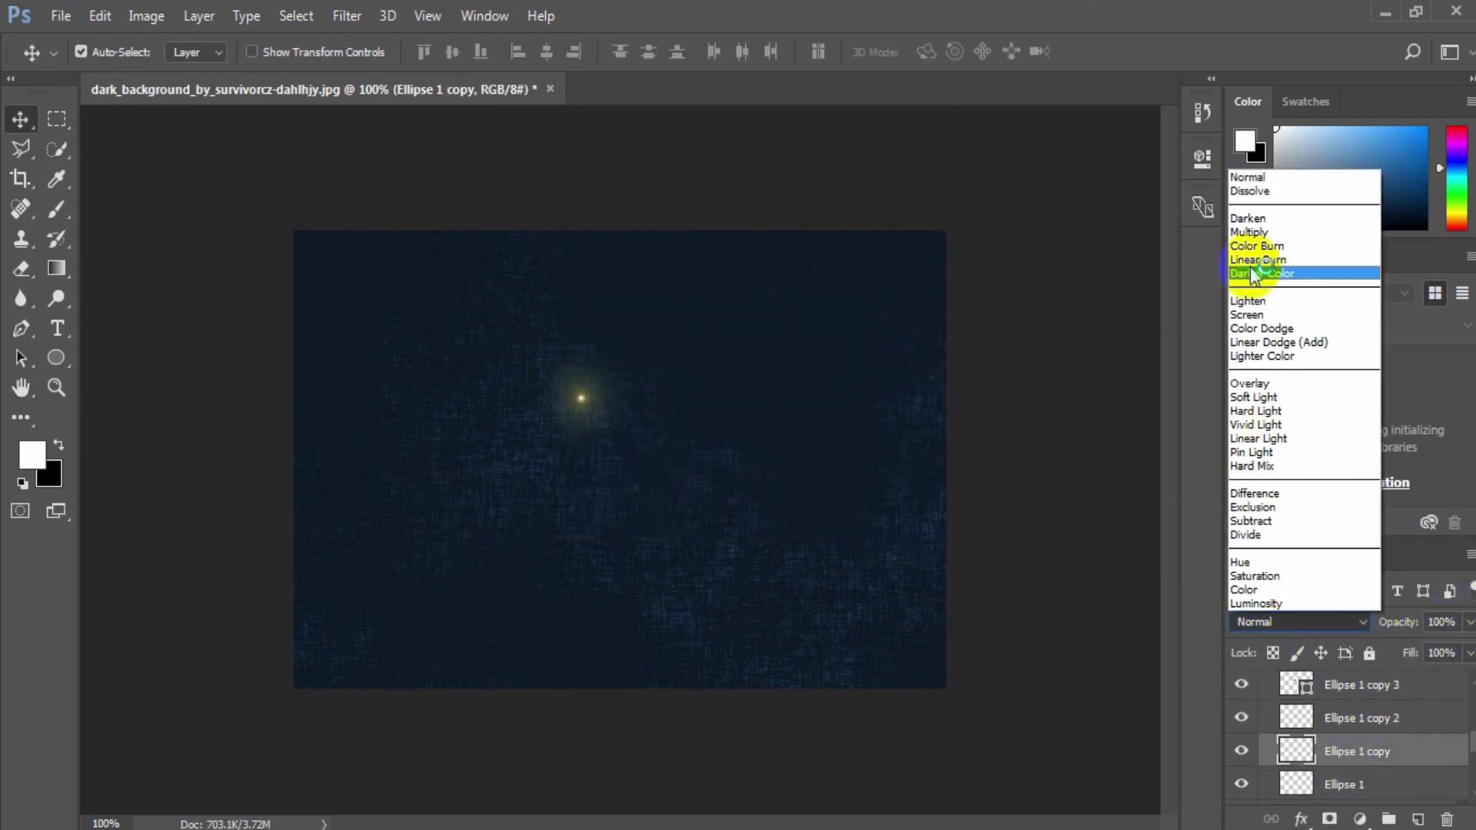
{"action": "left_click", "coordinate": [1292, 386]}
{"action": "left_click", "coordinate": [1377, 784]}
{"action": "left_click", "coordinate": [1353, 751]}
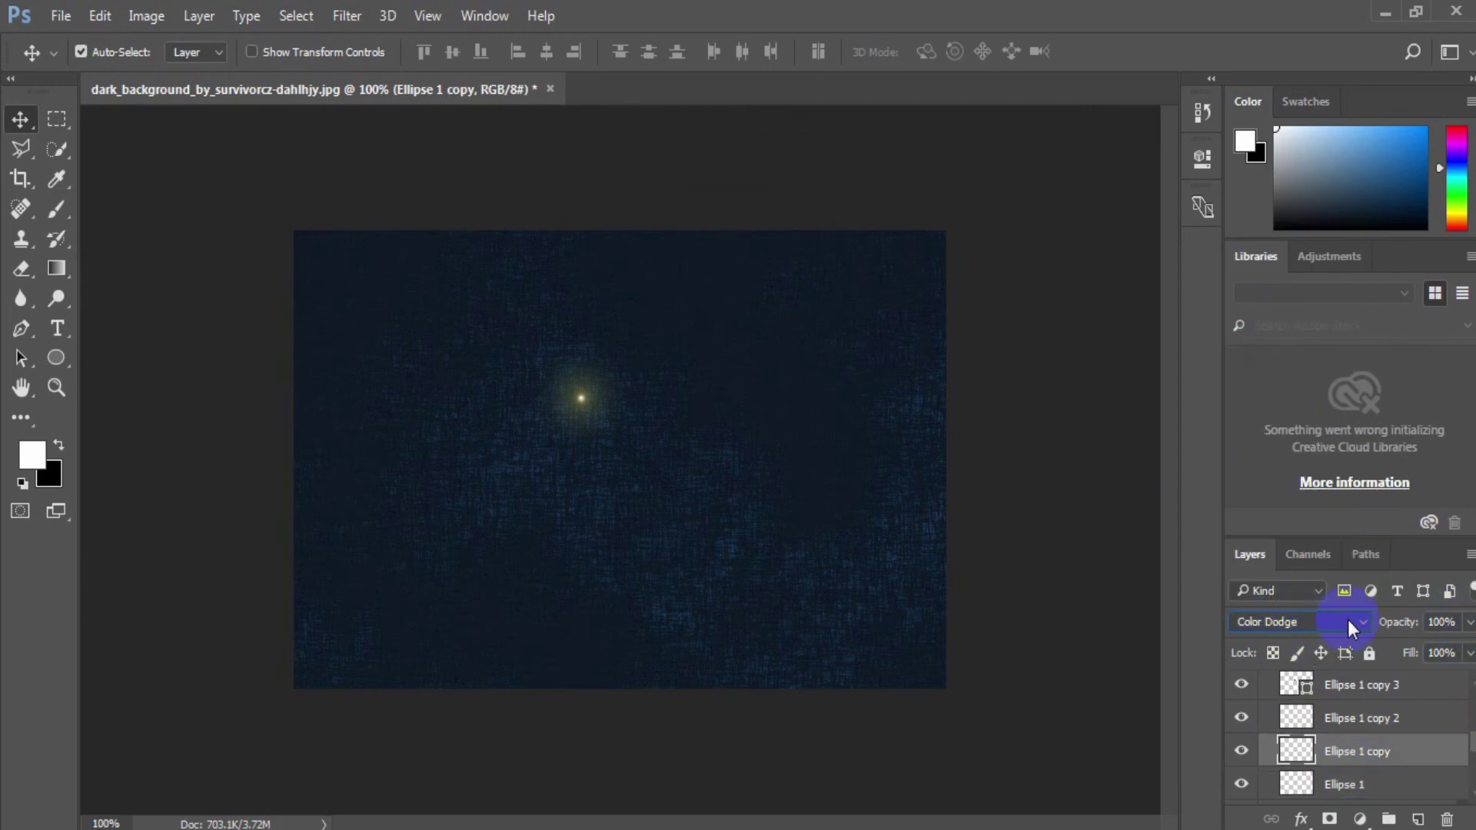
{"action": "left_click", "coordinate": [1370, 718]}
{"action": "left_click", "coordinate": [1300, 621]}
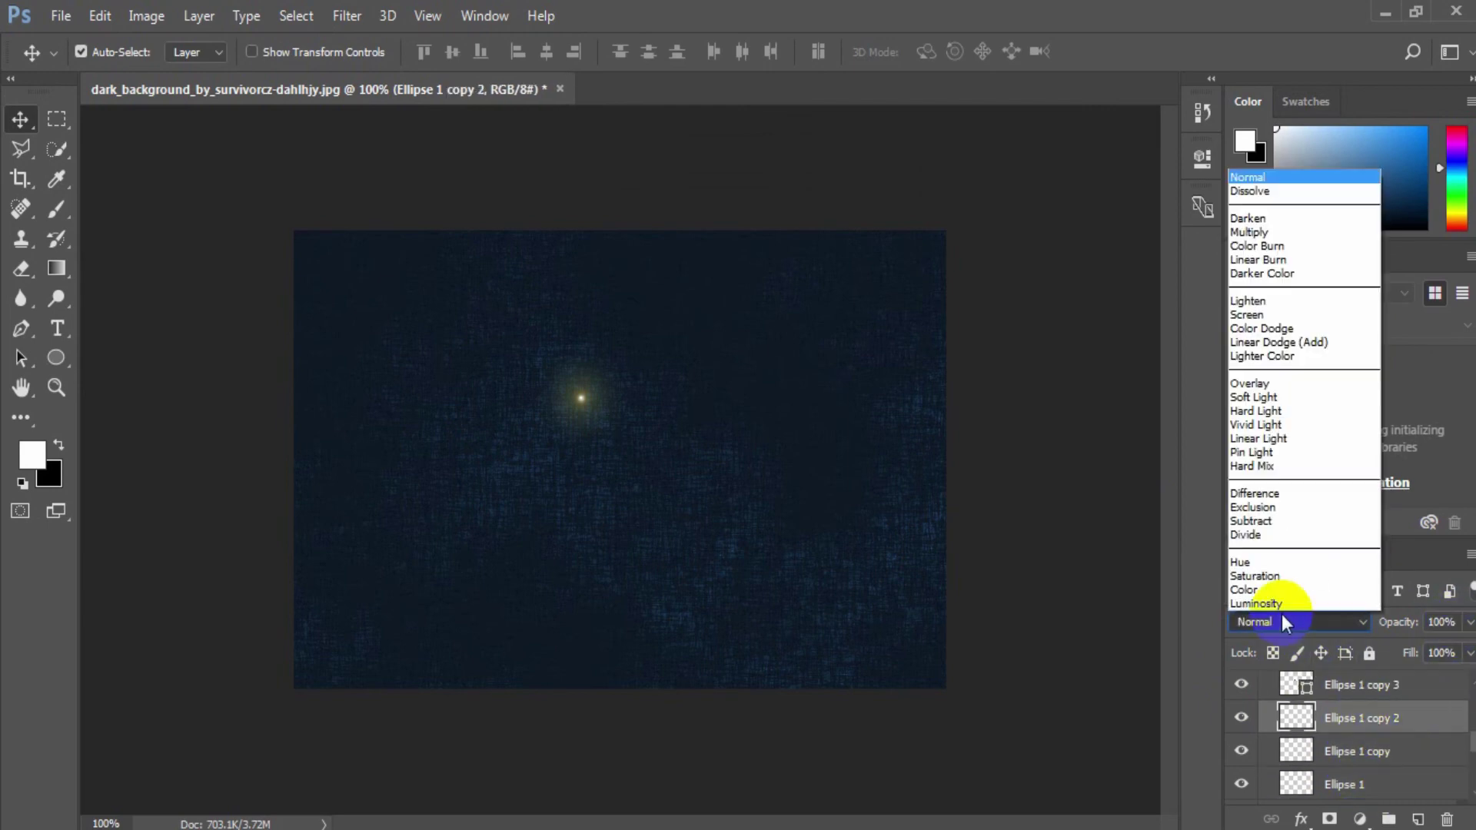
{"action": "left_click", "coordinate": [1269, 329]}
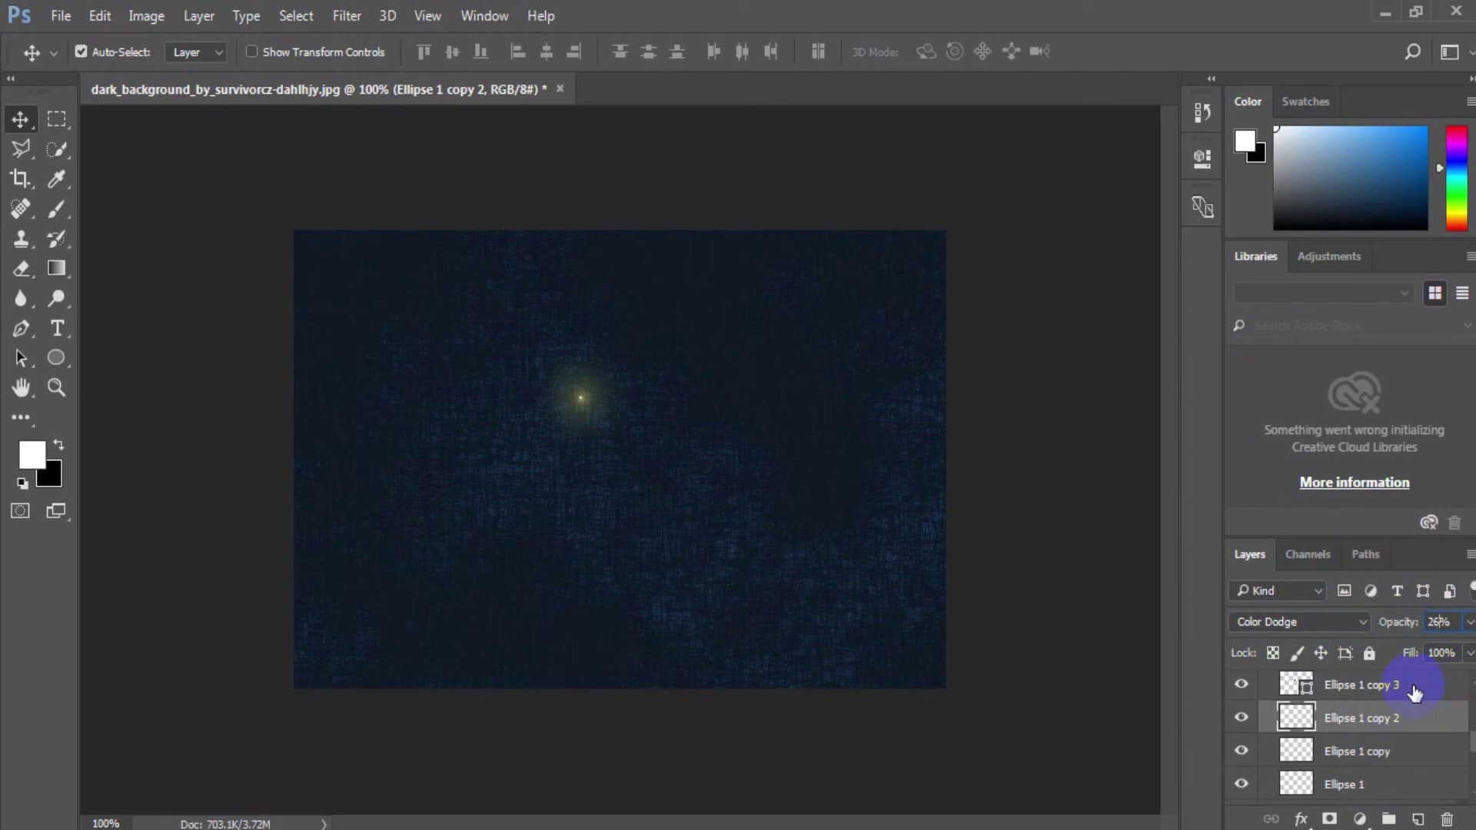
{"action": "left_click", "coordinate": [1374, 690]}
{"action": "left_click", "coordinate": [1299, 621]}
{"action": "left_click", "coordinate": [1276, 325]}
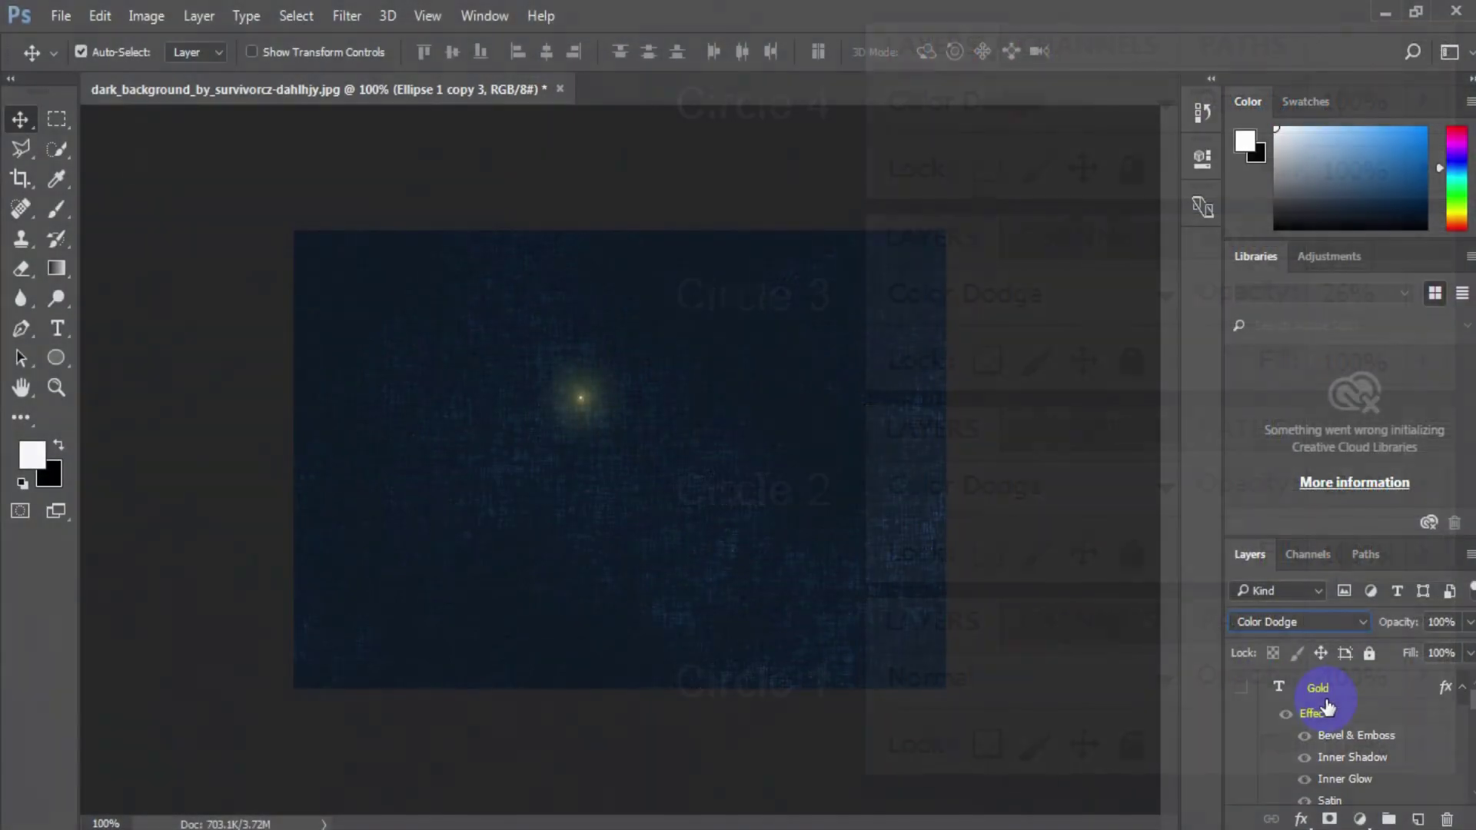
- Collapse the Circle group at 60% opacity and show the gold outline and Gold layers
{"action": "left_click", "coordinate": [1269, 687]}
{"action": "left_click", "coordinate": [1266, 685]}
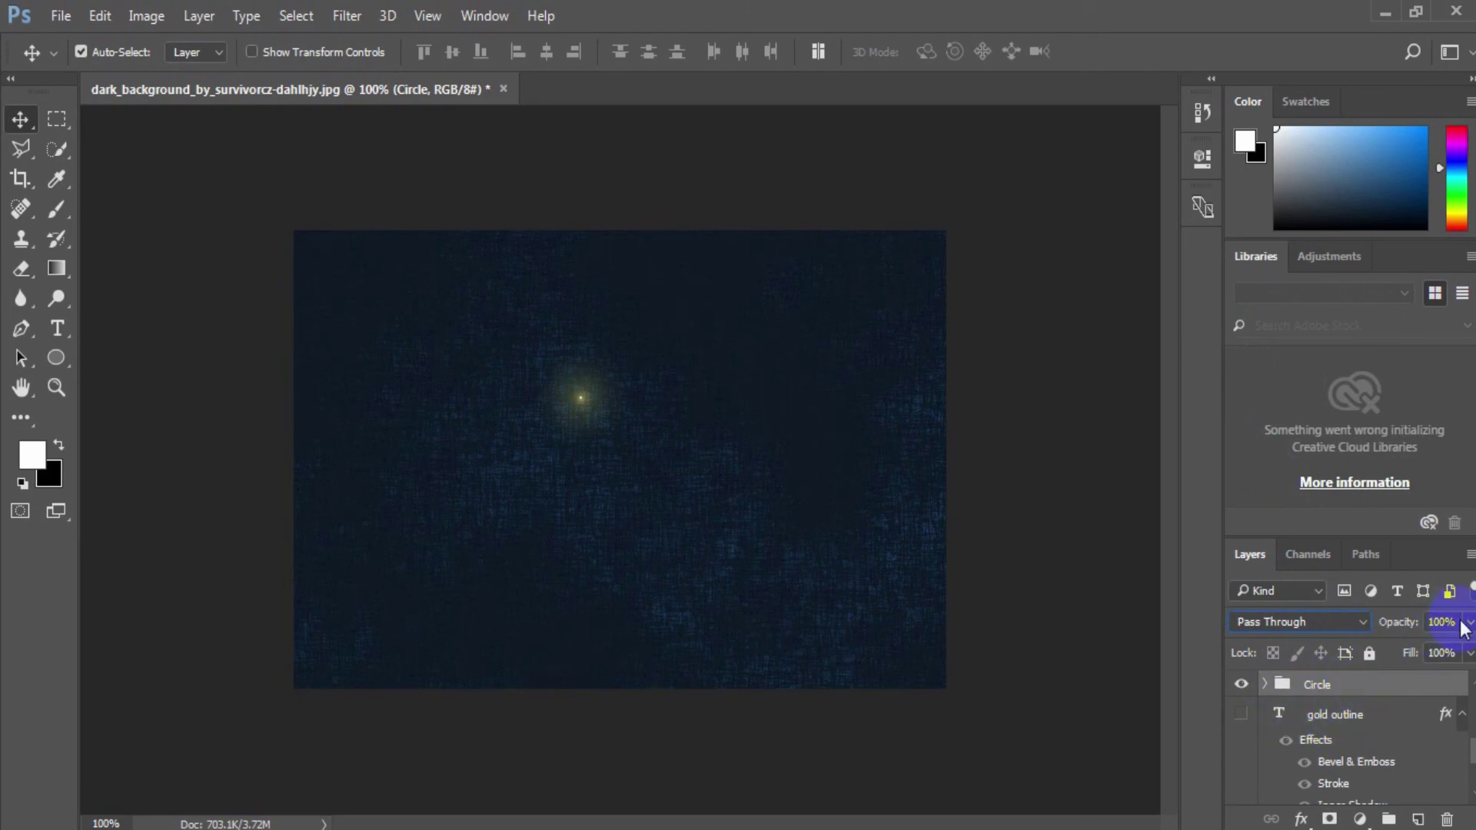
{"action": "type", "text": "60"}
{"action": "key", "text": "Return"}
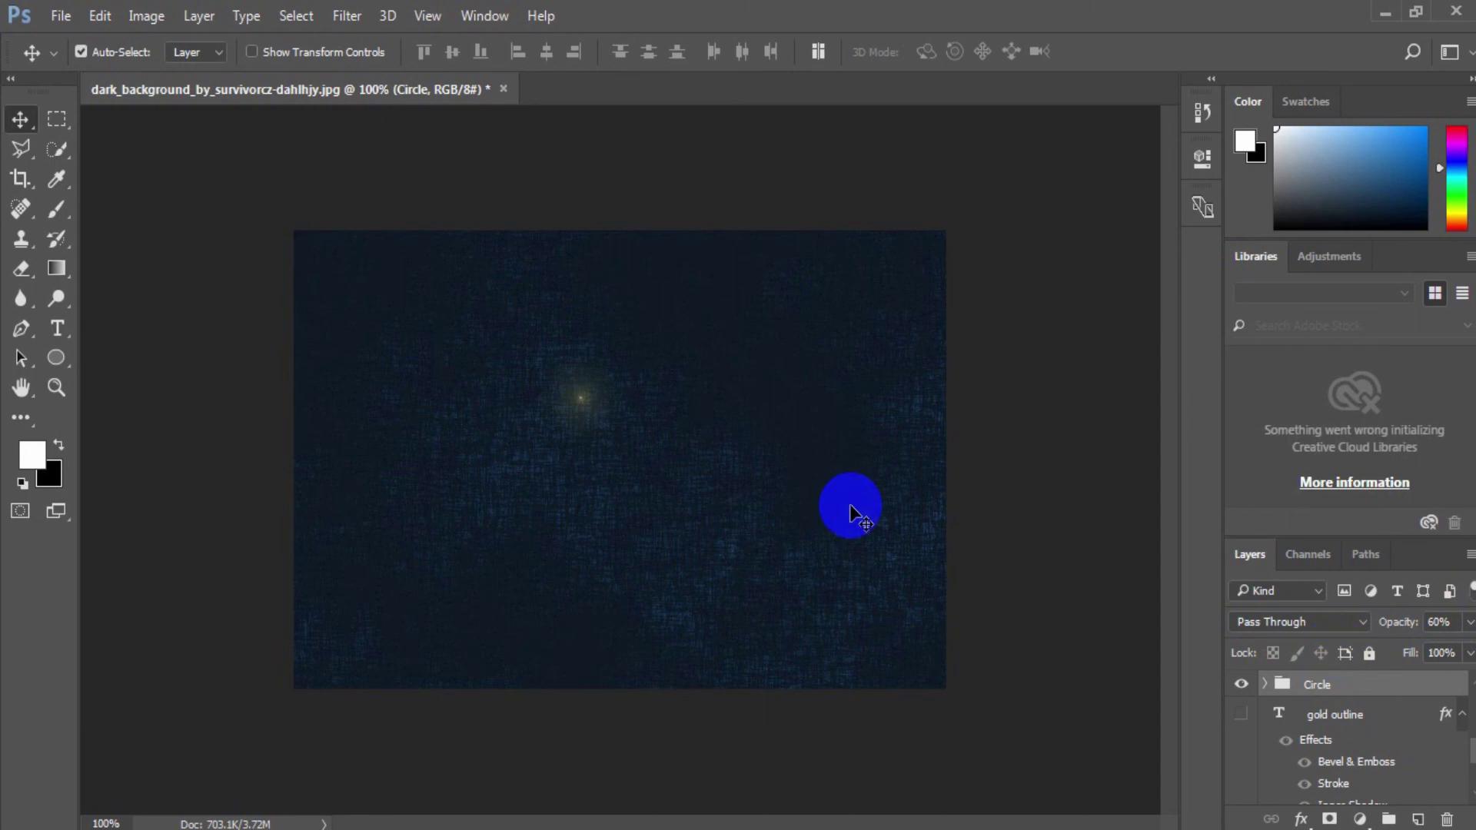
{"action": "left_click", "coordinate": [1240, 715]}
{"action": "mouse_move", "coordinate": [1459, 715]}
{"action": "left_mouse_down"}
{"action": "mouse_move", "coordinate": [1449, 774]}
{"action": "mouse_move", "coordinate": [1465, 668]}
{"action": "left_mouse_up"}
{"action": "left_click", "coordinate": [1241, 687]}
- Duplicate the glowing Circle group around the GOLD letters, starting with a copy on the G
{"action": "left_click_drag", "start_coordinate": [1345, 692], "coordinate": [1313, 696]}
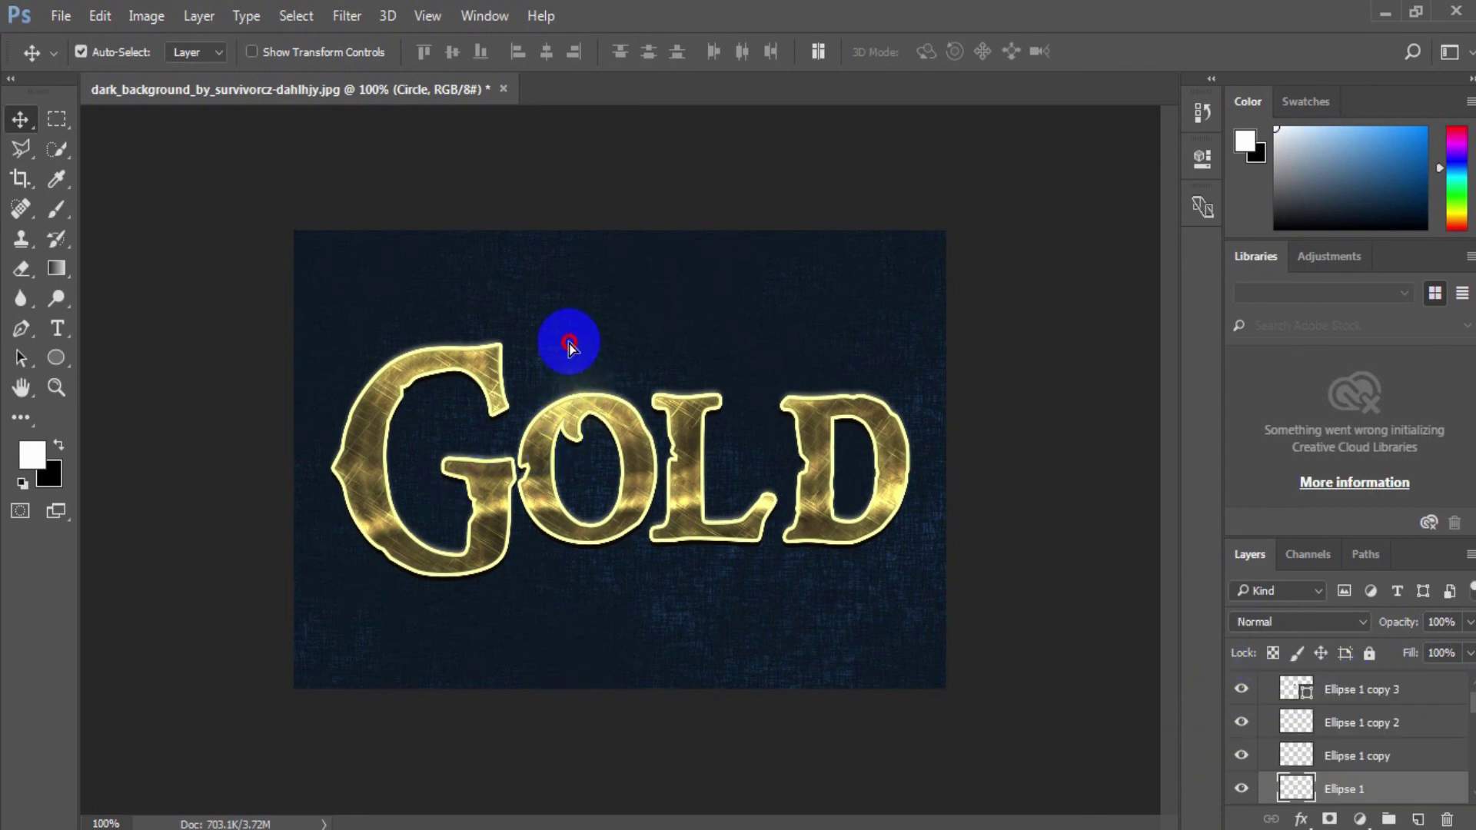
{"action": "left_click", "coordinate": [1291, 728]}
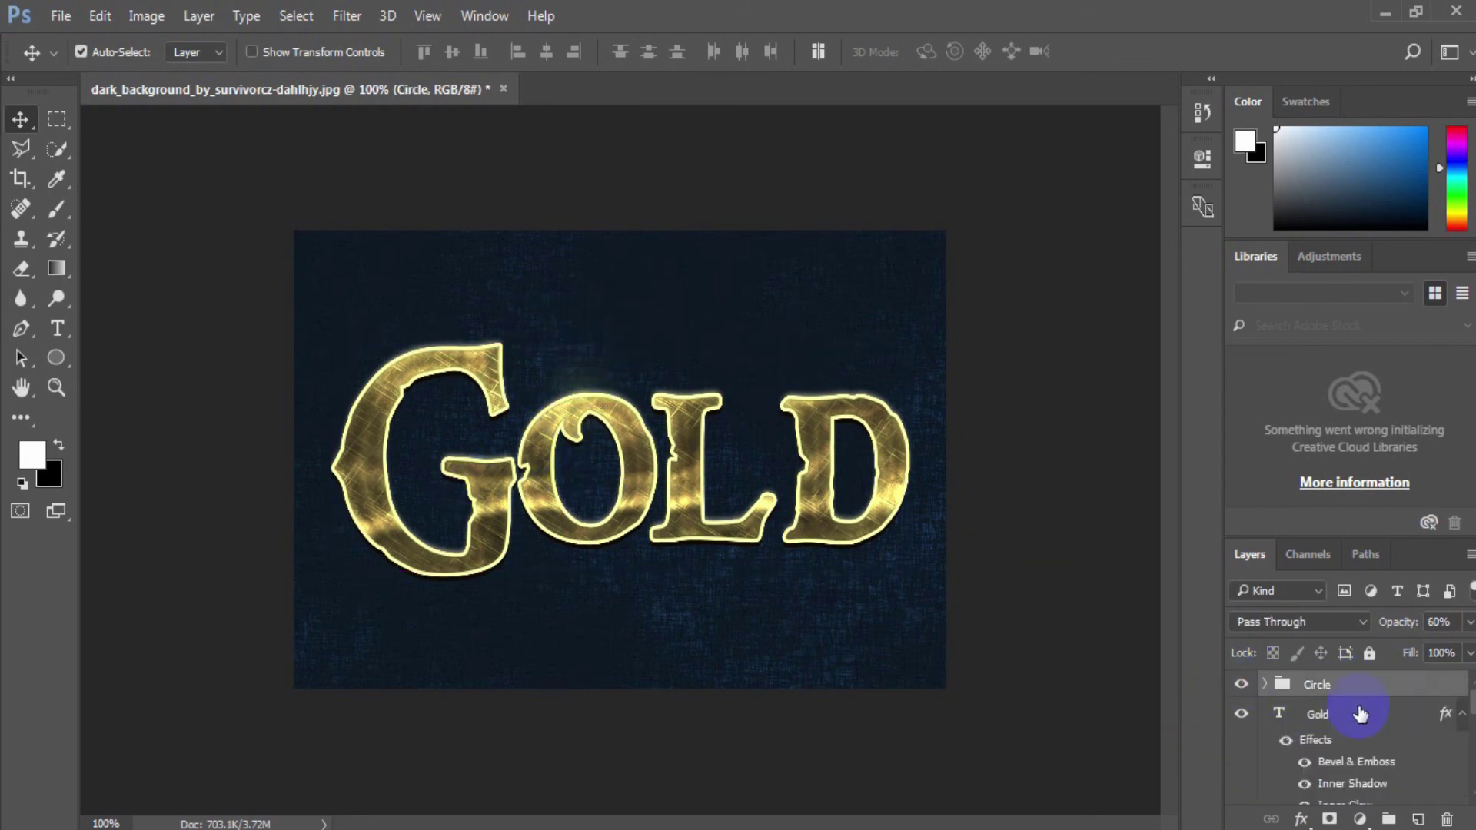
{"action": "left_click", "coordinate": [1336, 738]}
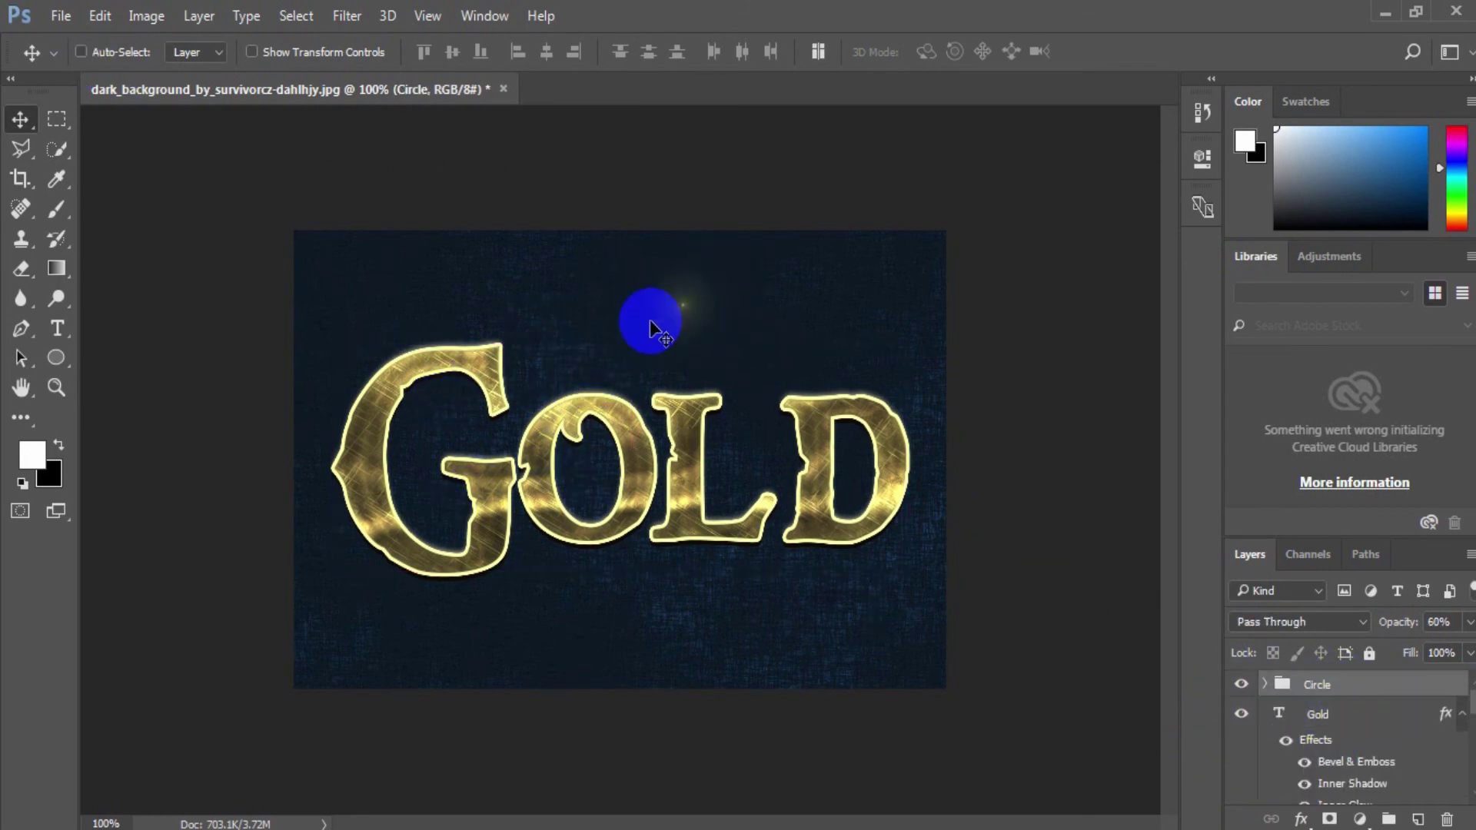
{"action": "left_click_drag", "start_coordinate": [692, 312], "coordinate": [538, 530]}
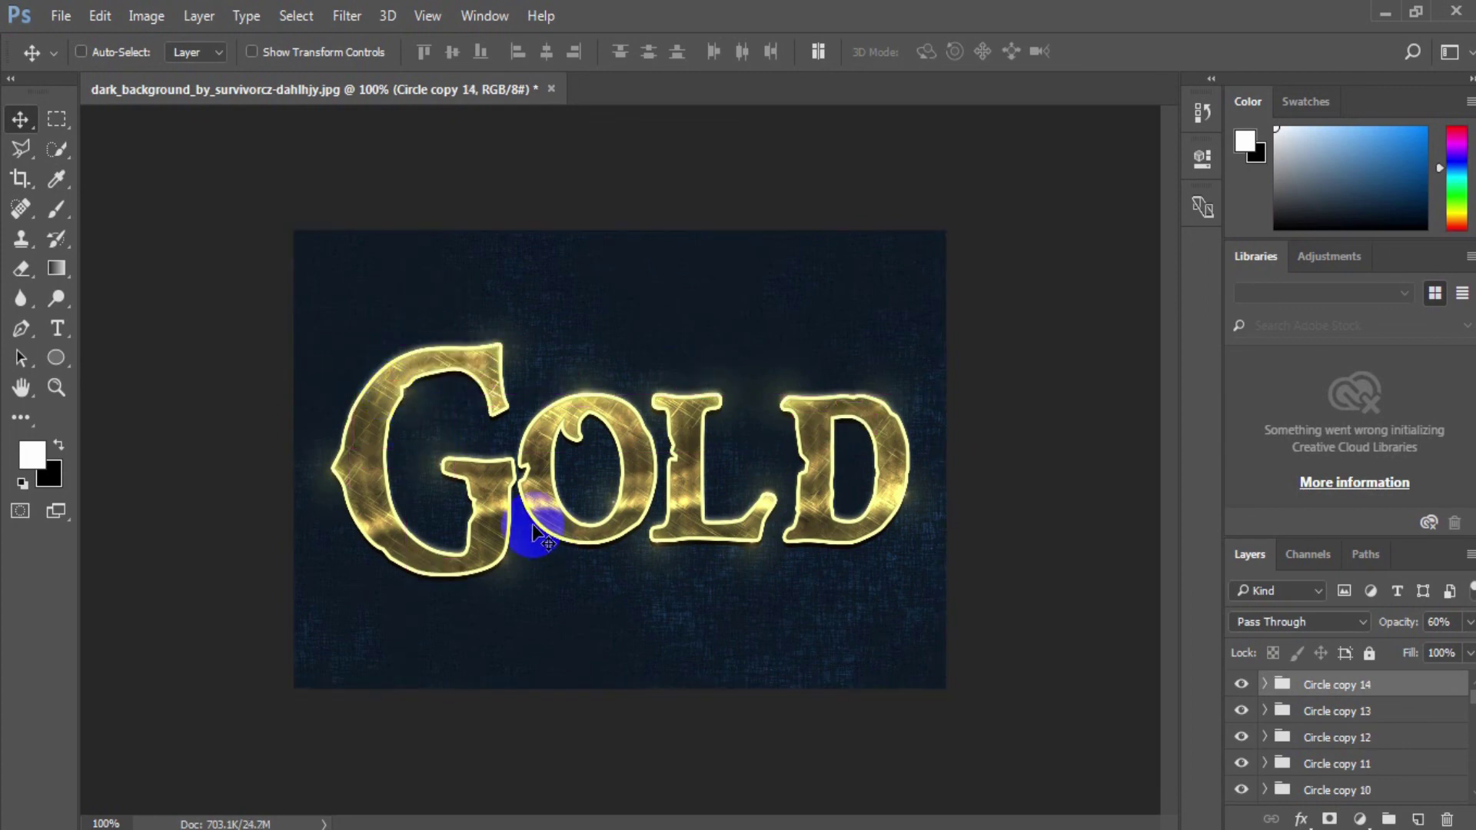
- Gather all the Circle copies into one group named Lighting circle
{"action": "scroll", "coordinate": [1367, 750], "scroll_direction": "down", "scroll_amount": 3}
{"action": "left_click", "coordinate": [1340, 768], "text": "shift"}
{"action": "key", "text": "ctrl+g"}
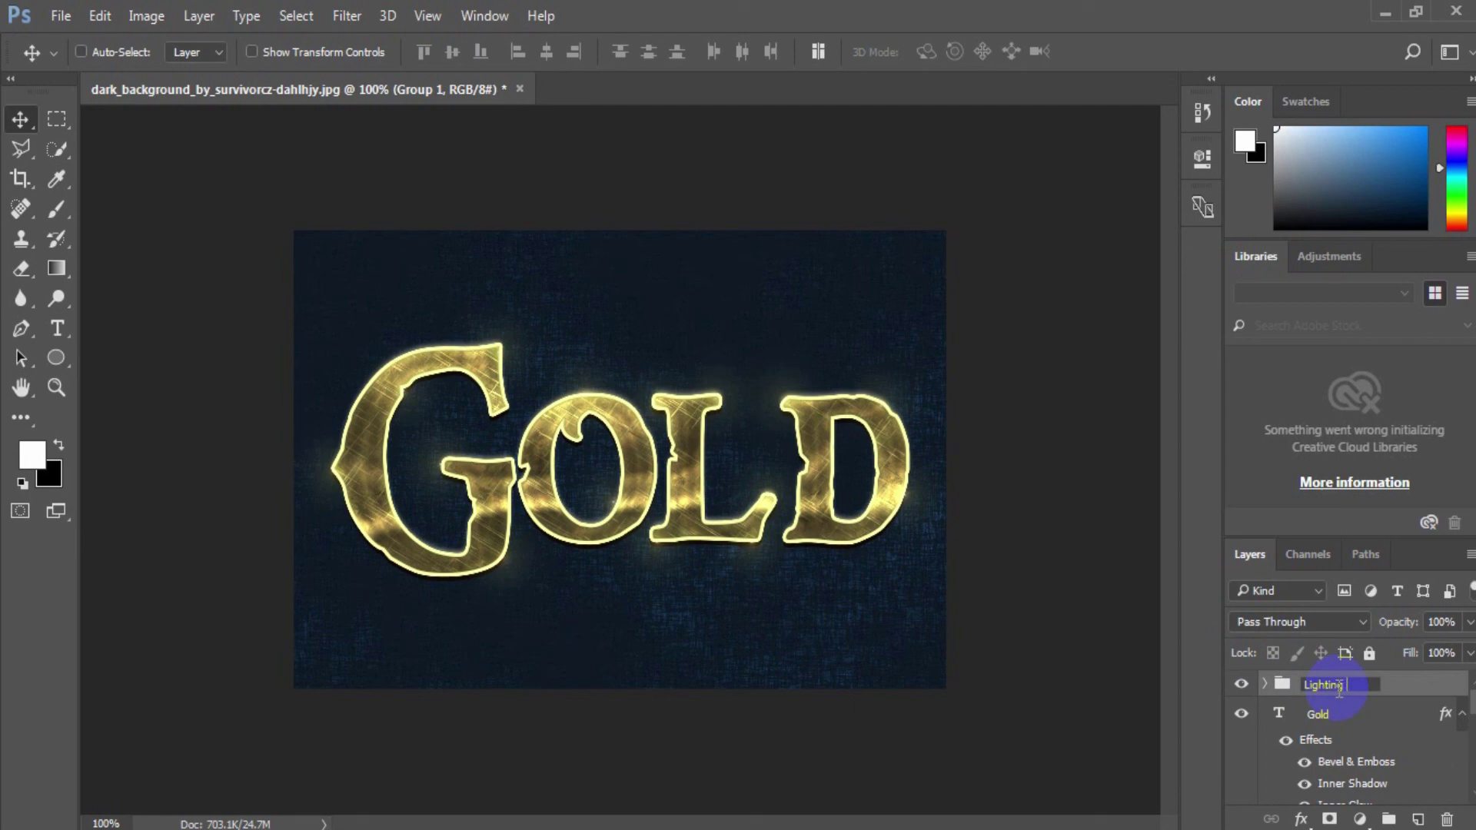
{"action": "key", "text": "Return"}
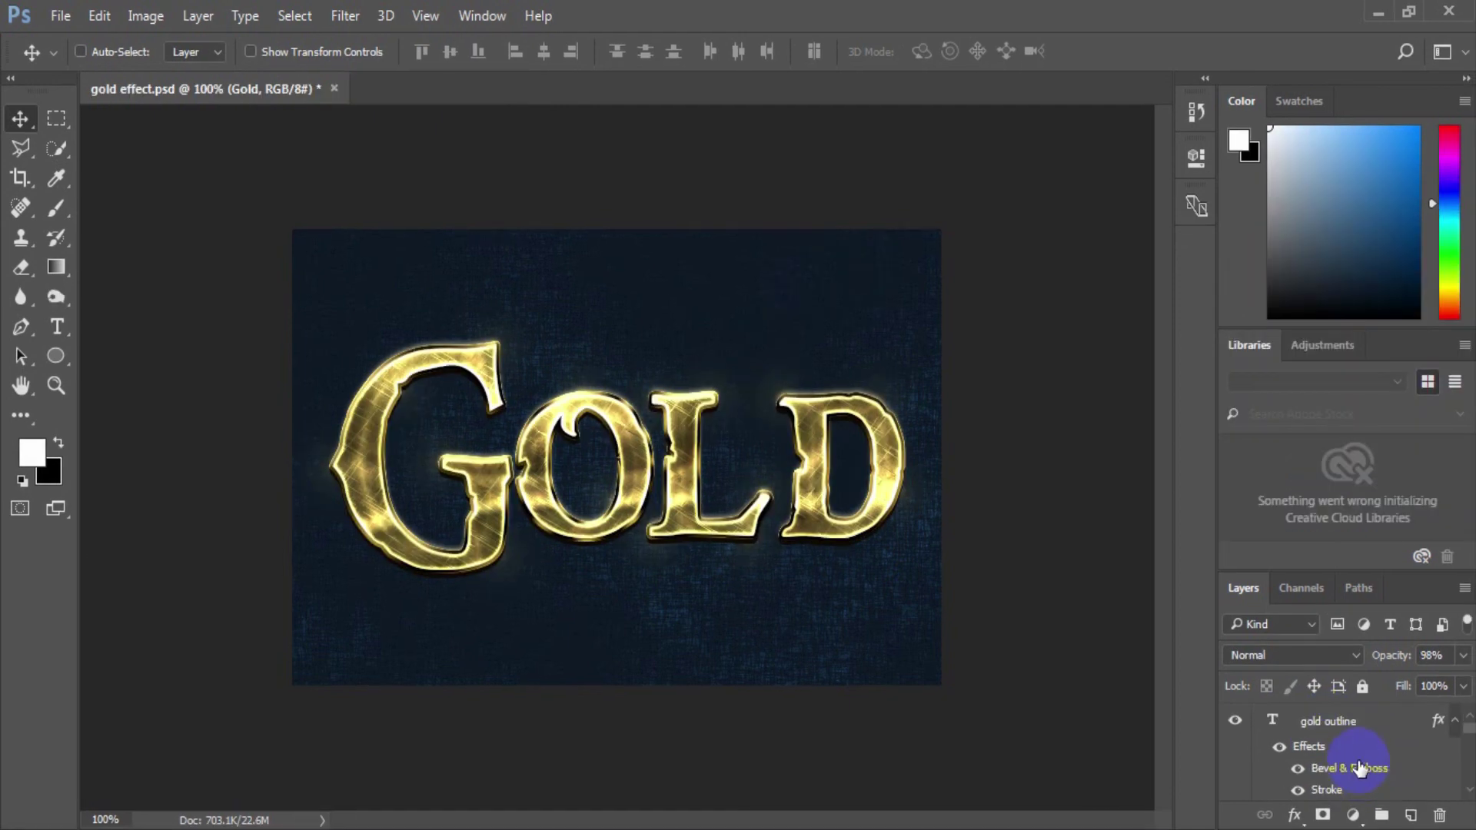
- Put the gold outline layer into a new group, name it Gold Outline, and collapse it
{"action": "left_click", "coordinate": [1341, 719]}
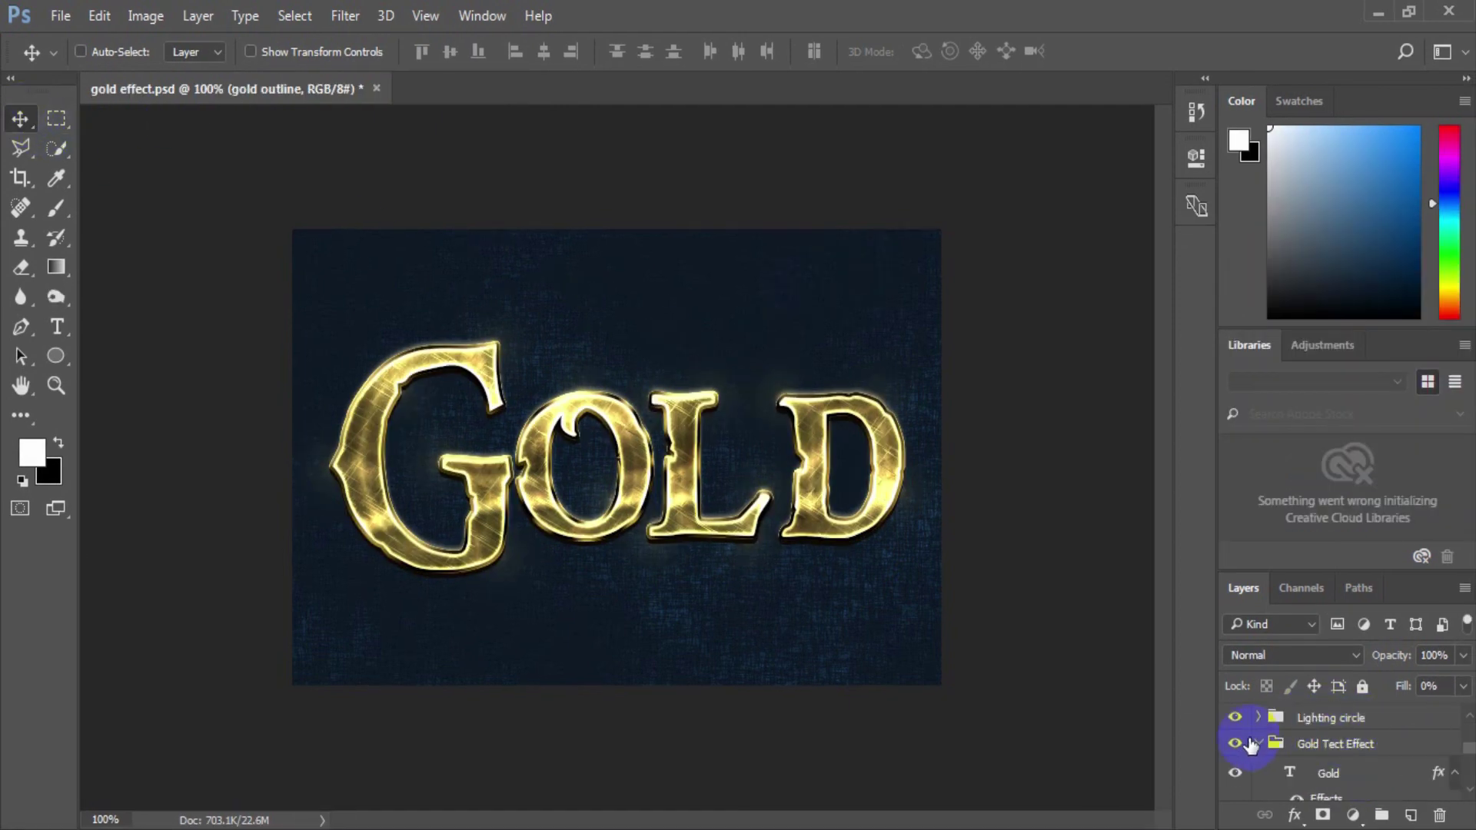
{"action": "left_click", "coordinate": [1242, 751]}
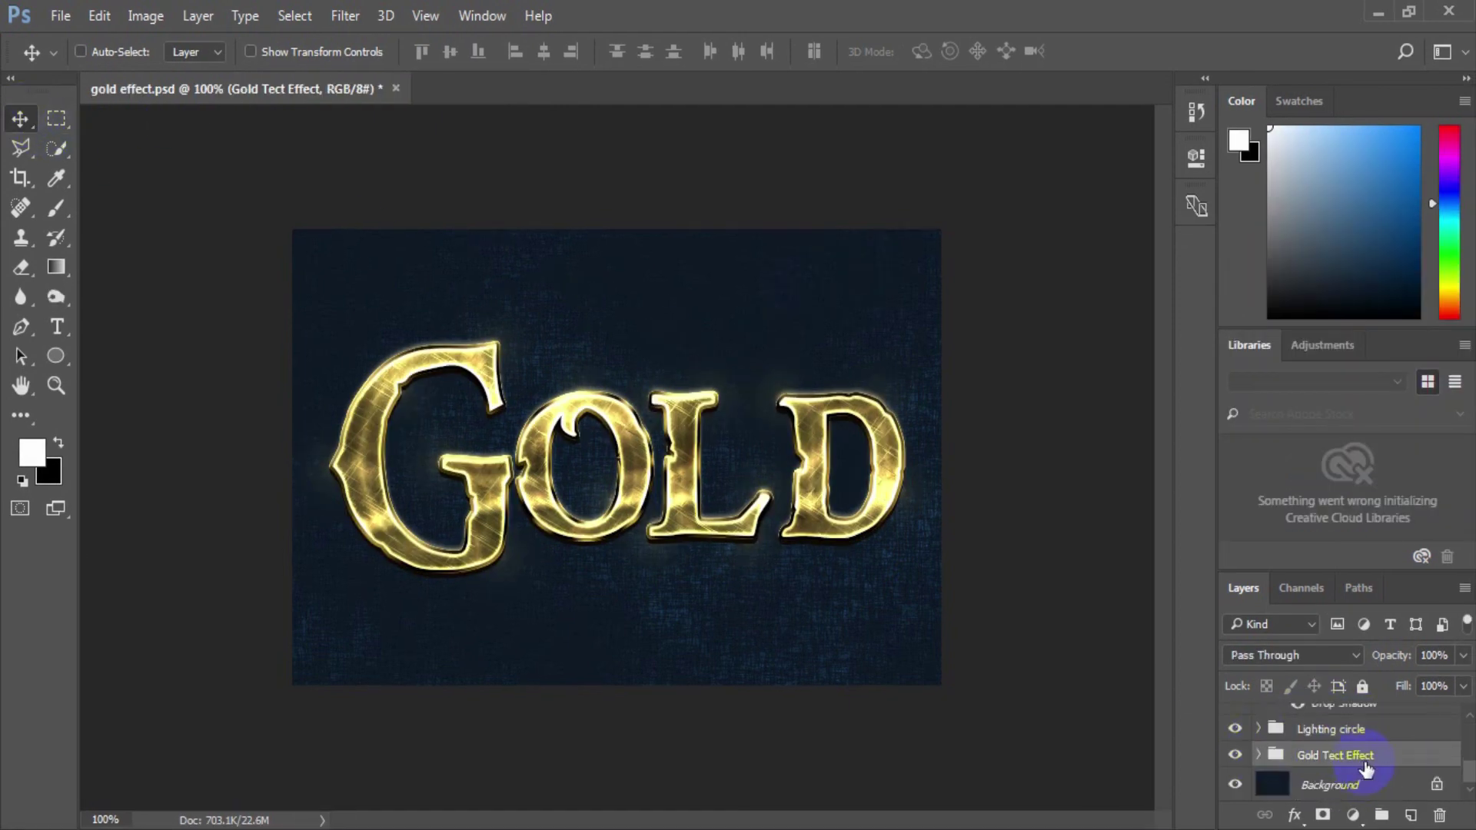
{"action": "left_click", "coordinate": [1334, 722]}
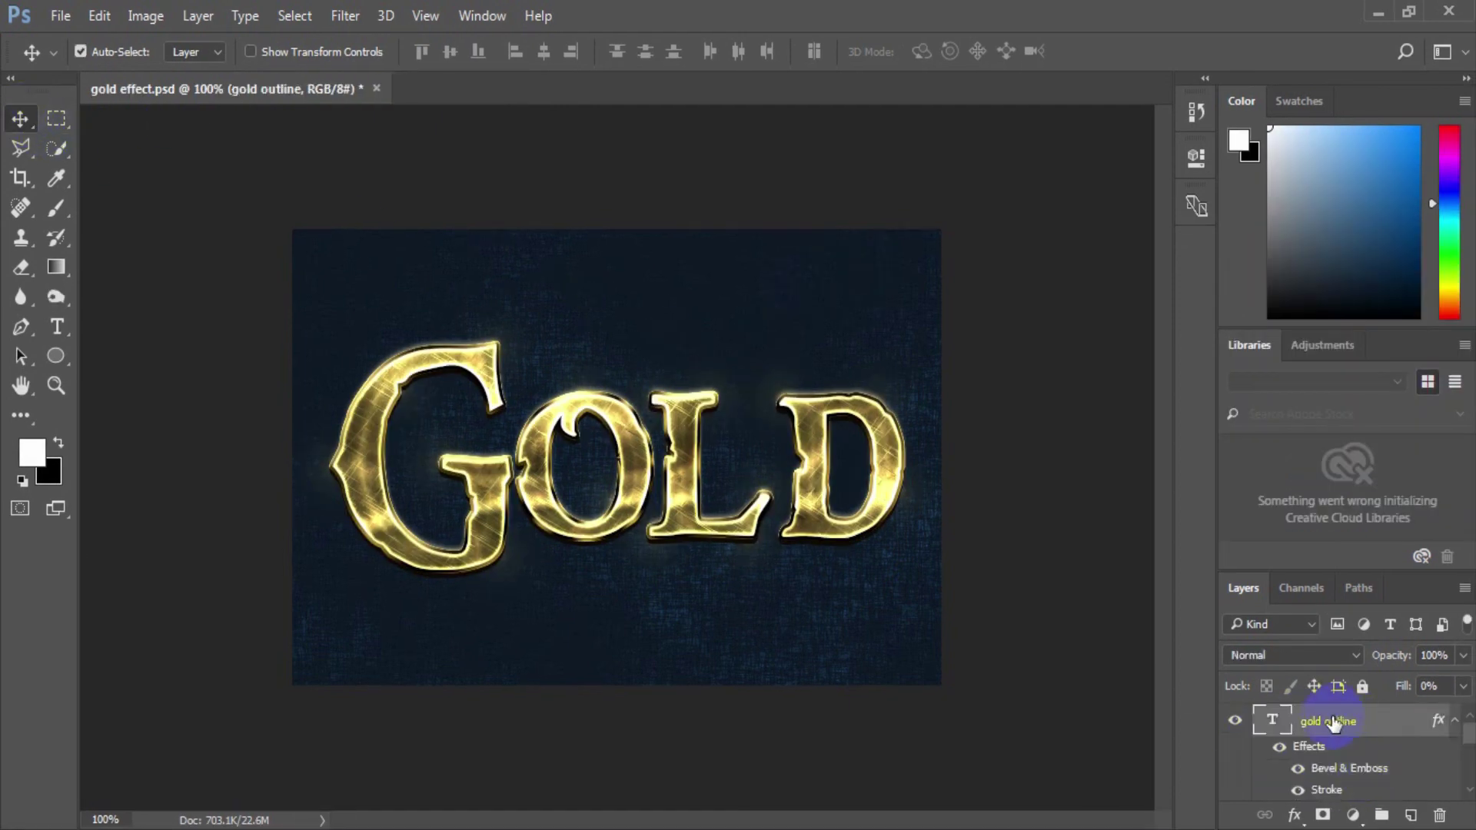
{"action": "key", "text": "ctrl+g"}
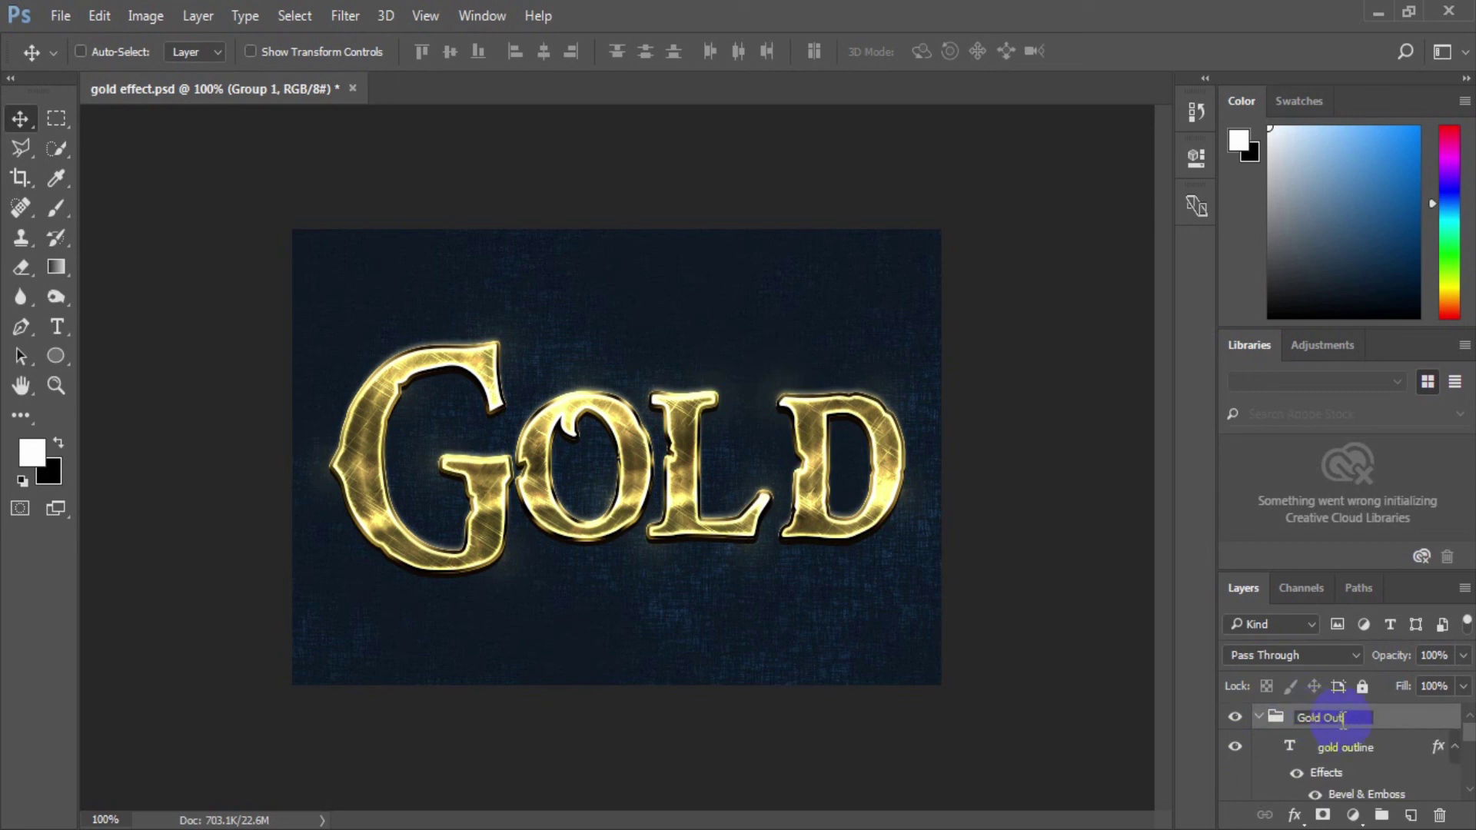
{"action": "left_click", "coordinate": [1265, 721]}
- Review the Gold Tect Effect and Lighting circle groups, then reselect Gold Outline with the Move tool
{"action": "left_click", "coordinate": [1363, 770]}
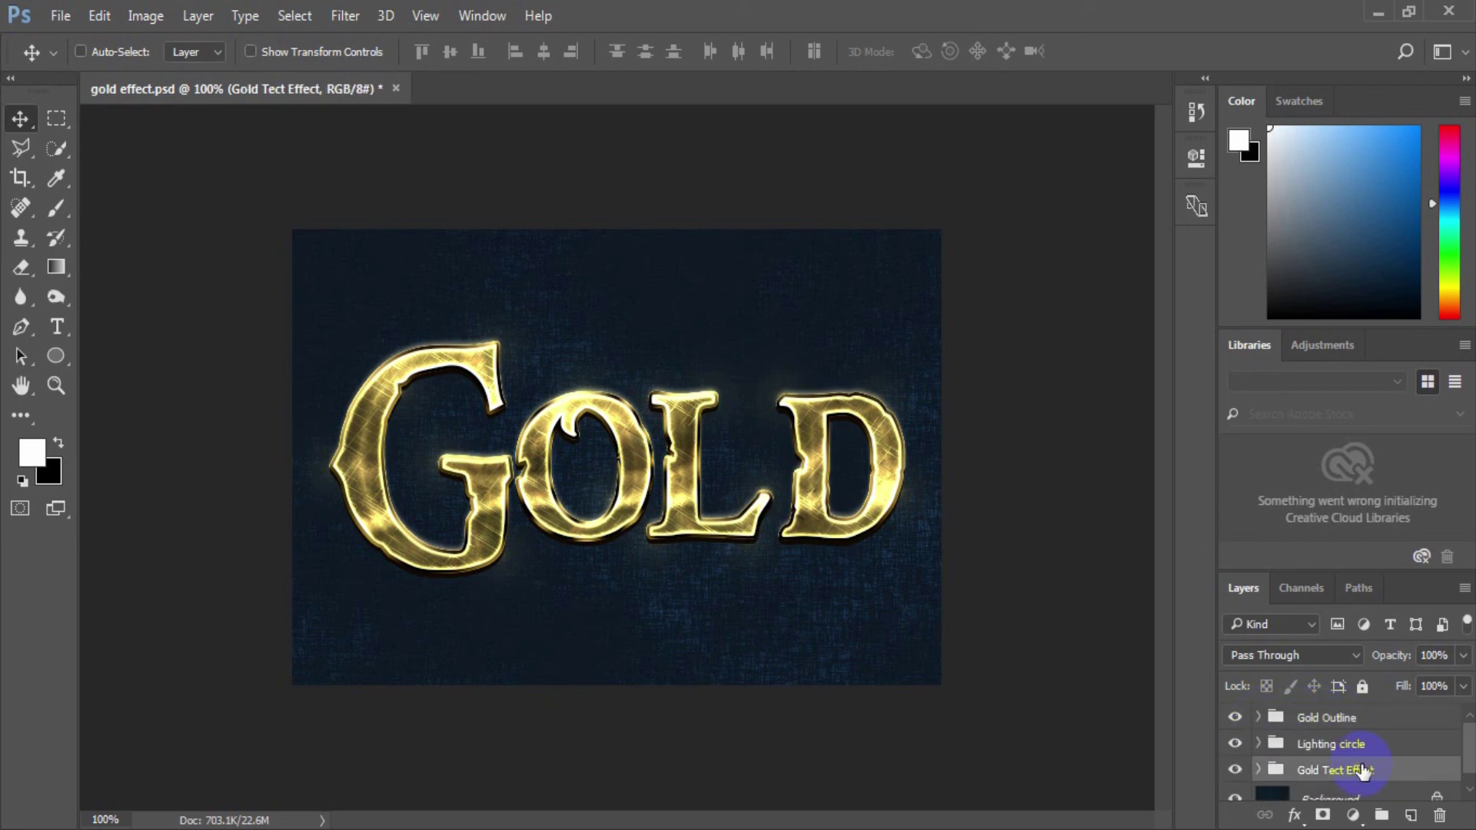
{"action": "left_click", "coordinate": [1381, 748]}
{"action": "scroll", "coordinate": [1278, 777], "scroll_direction": "down", "scroll_amount": 1}
{"action": "scroll", "coordinate": [1285, 777], "scroll_direction": "up", "scroll_amount": 1}
{"action": "left_click", "coordinate": [1295, 723]}
{"action": "left_click", "coordinate": [20, 123]}
{"action": "left_click", "coordinate": [657, 441]}
- Save a JPEG copy named 'gold effect' to the Desktop with default JPEG options
{"action": "left_click", "coordinate": [60, 15]}
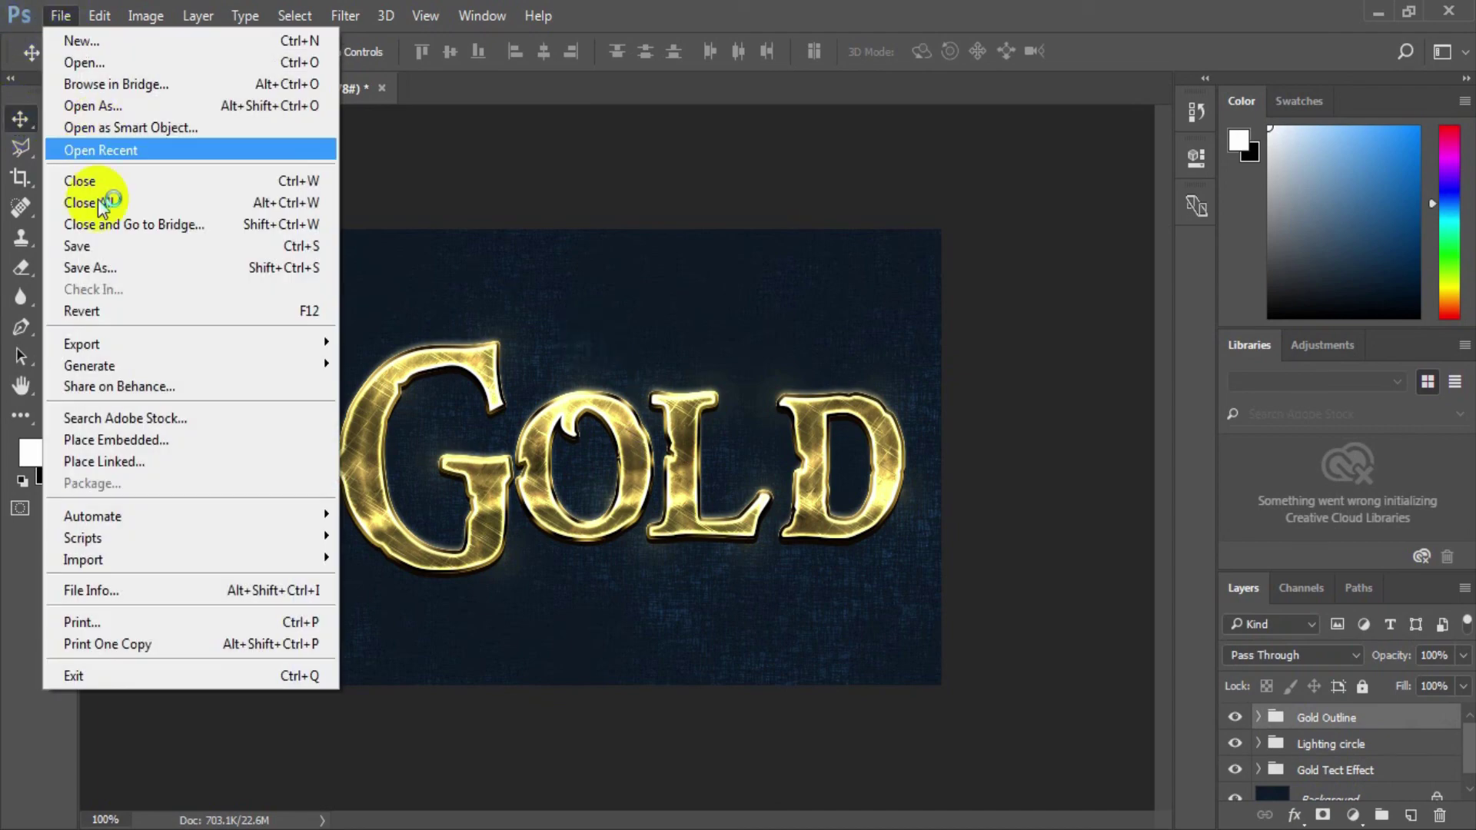
{"action": "left_click", "coordinate": [107, 268]}
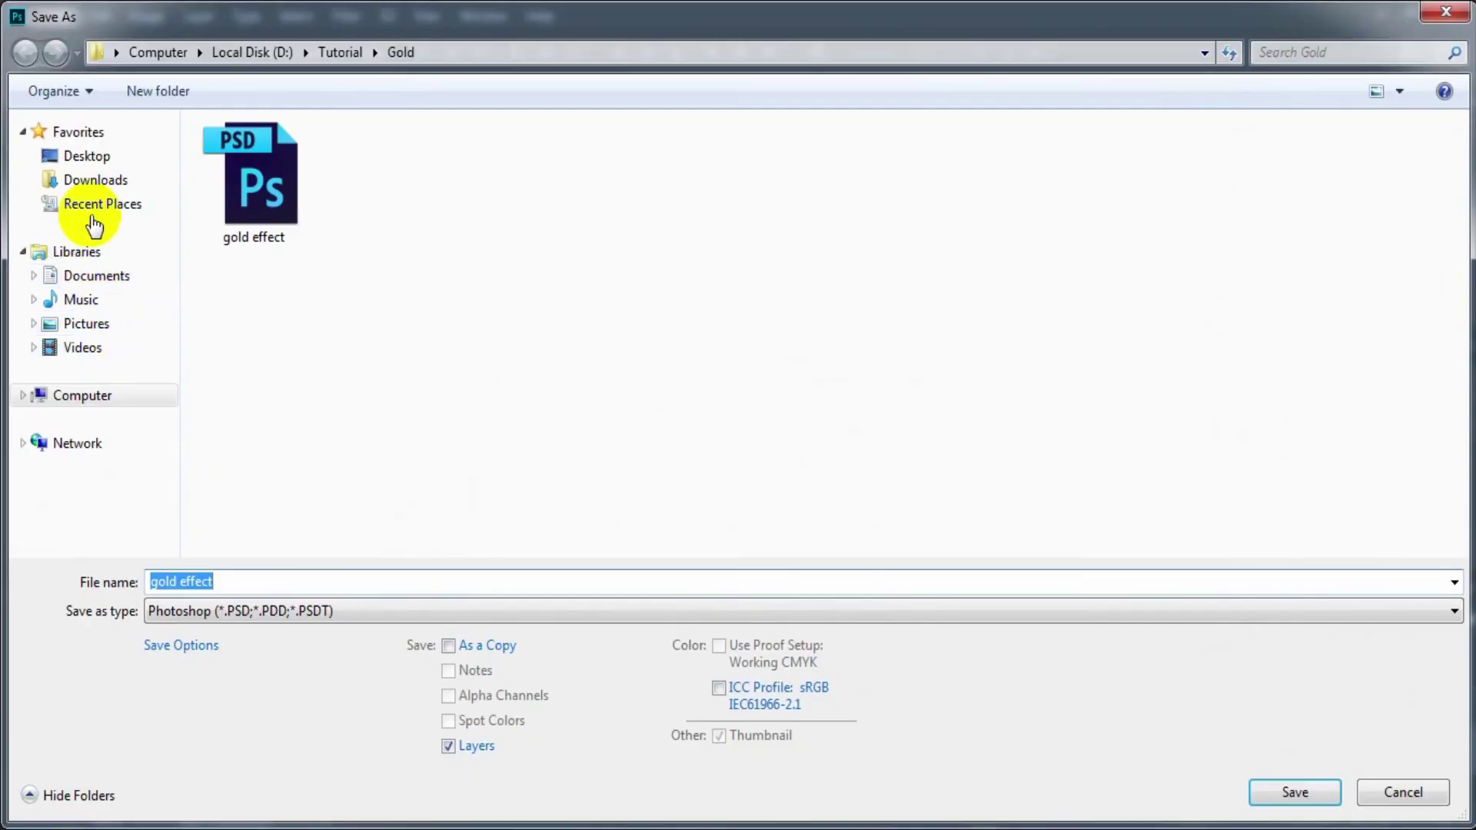
{"action": "left_click", "coordinate": [104, 157]}
{"action": "left_click", "coordinate": [262, 616]}
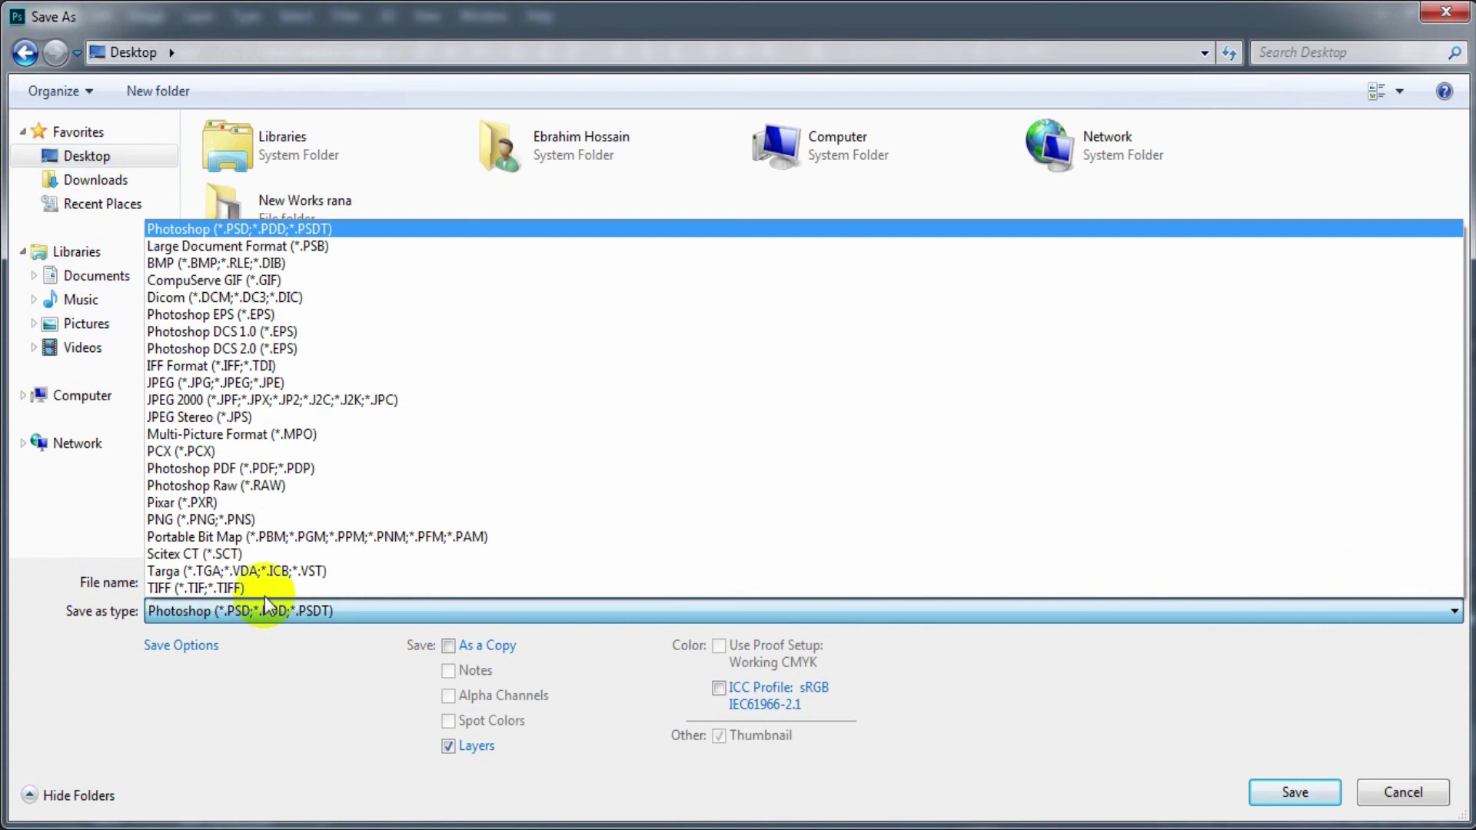
{"action": "left_click", "coordinate": [269, 379]}
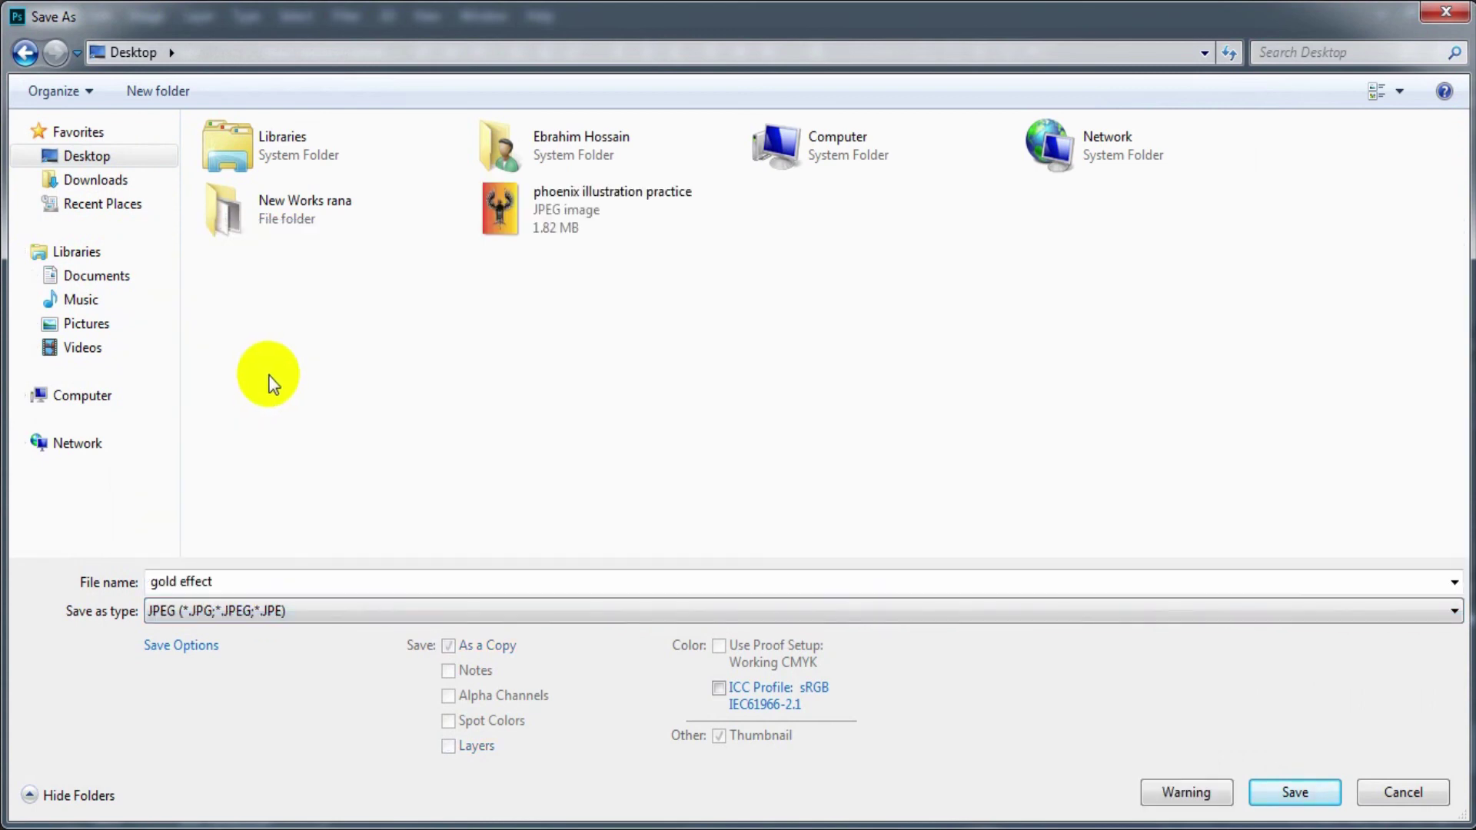
{"action": "left_click", "coordinate": [1290, 792]}
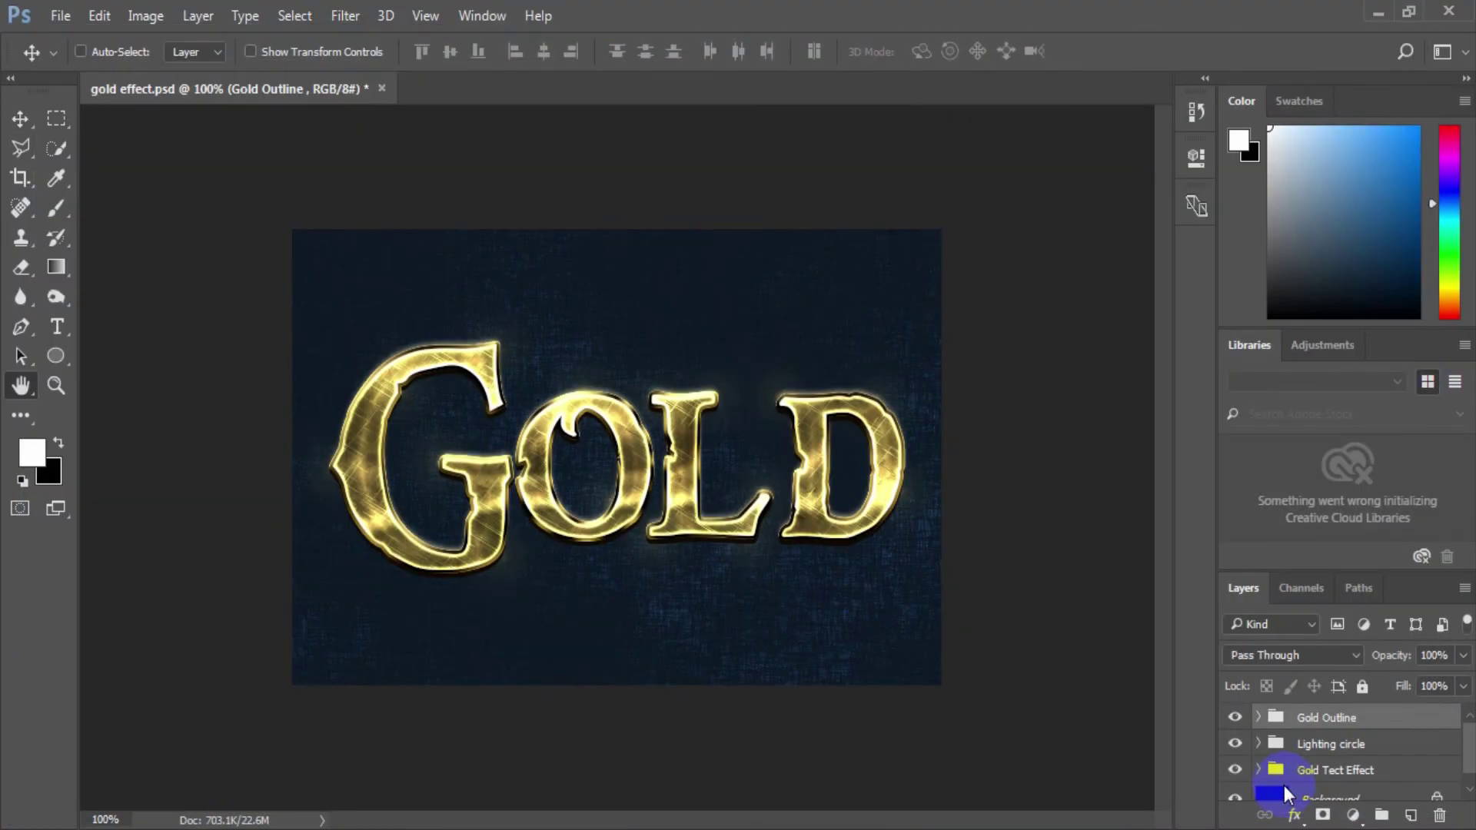
{"action": "left_click", "coordinate": [865, 217]}
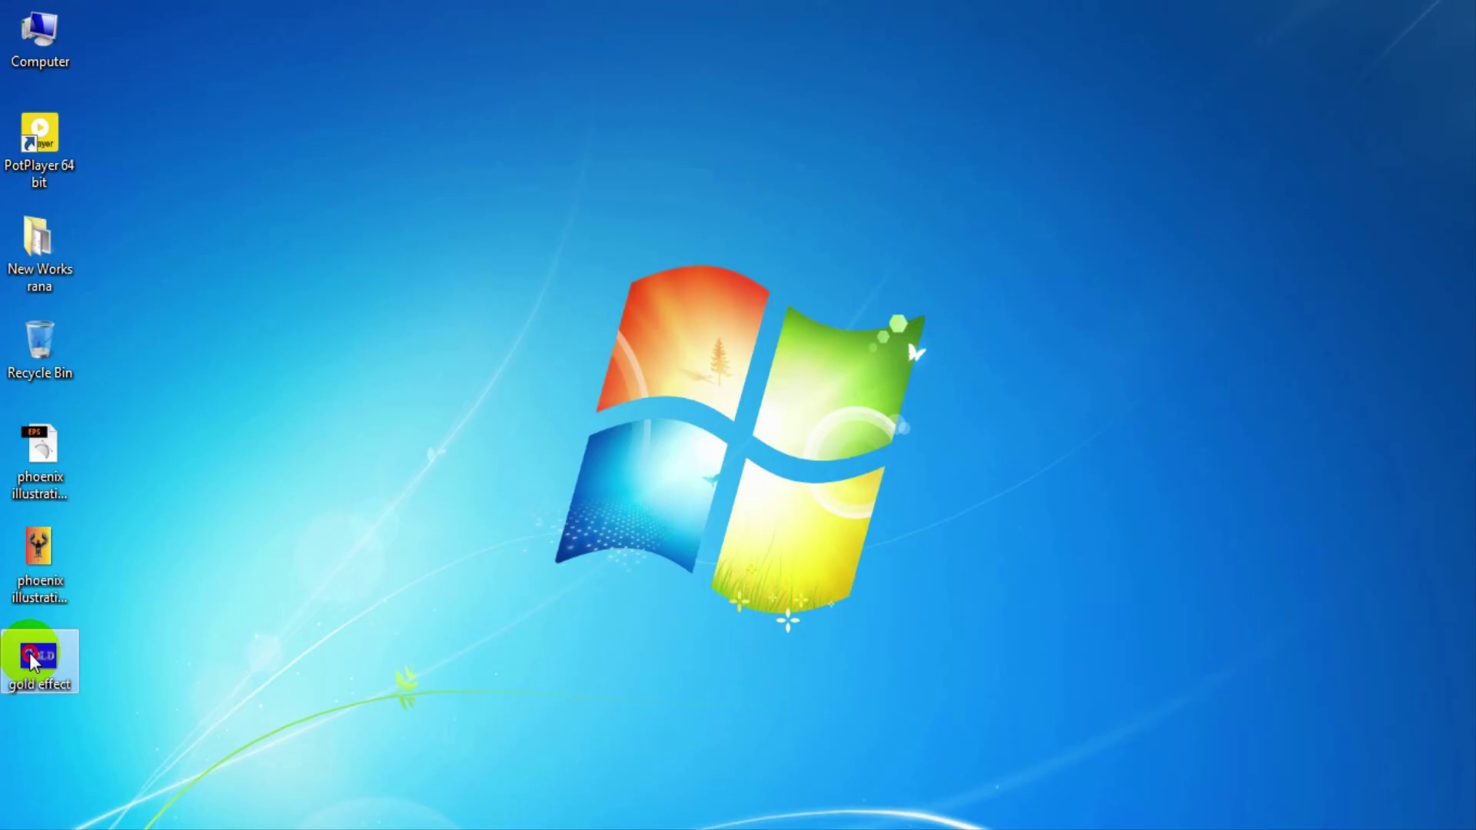
- Open 'gold effect' from the desktop in Windows Photo Viewer and maximize the window
{"action": "double_click", "coordinate": [34, 658]}
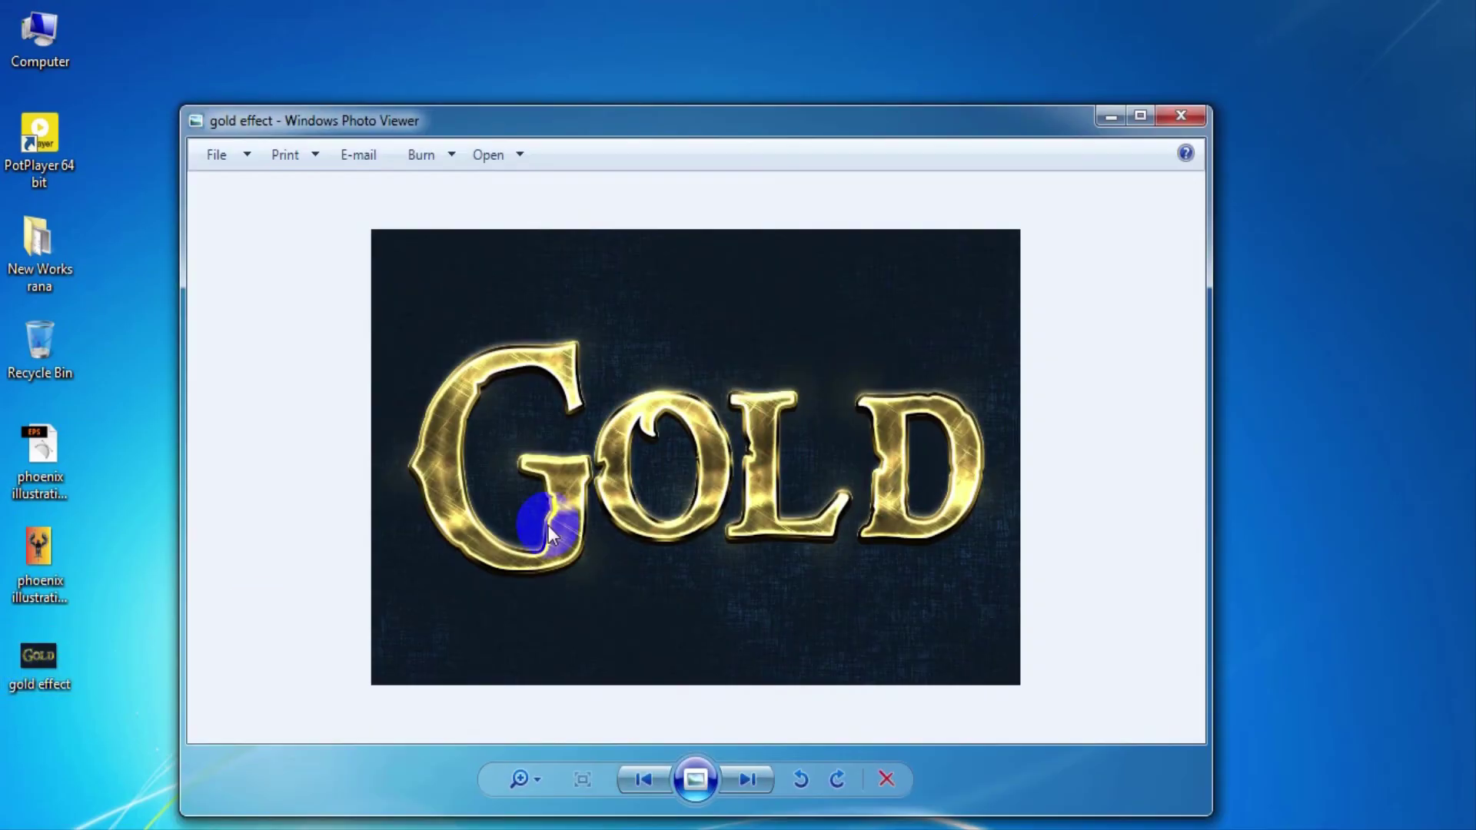
{"action": "scroll", "coordinate": [762, 431], "scroll_direction": "up", "scroll_amount": 3}
{"action": "scroll", "coordinate": [761, 430], "scroll_direction": "down", "scroll_amount": 3}
{"action": "left_click", "coordinate": [1140, 118]}
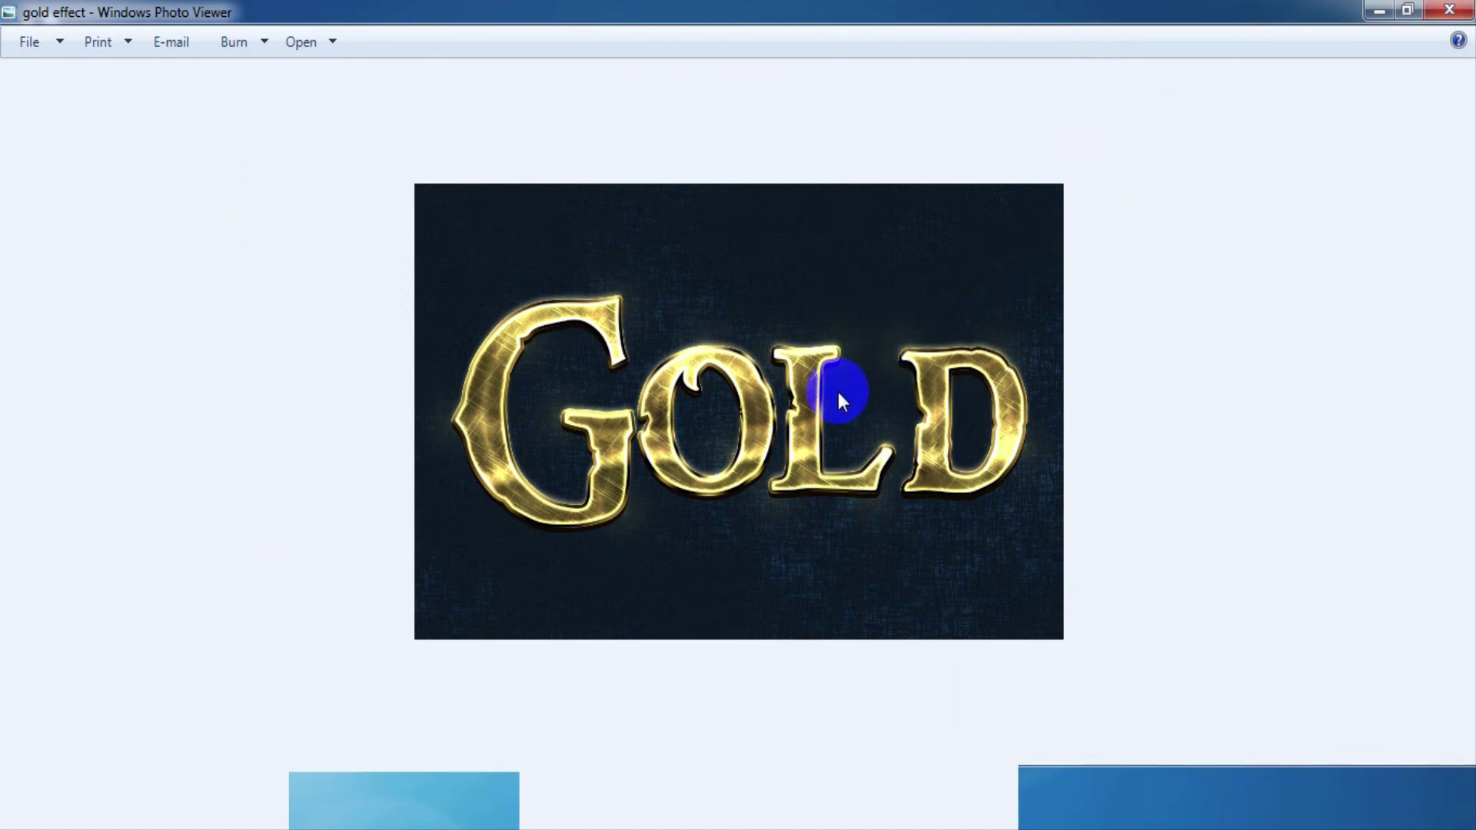
{"action": "scroll", "coordinate": [838, 392], "scroll_direction": "up", "scroll_amount": 2}
{"action": "scroll", "coordinate": [838, 392], "scroll_direction": "down", "scroll_amount": 2}
{"action": "scroll", "coordinate": [838, 392], "scroll_direction": "up", "scroll_amount": 1}
{"action": "scroll", "coordinate": [838, 392], "scroll_direction": "down", "scroll_amount": 1}
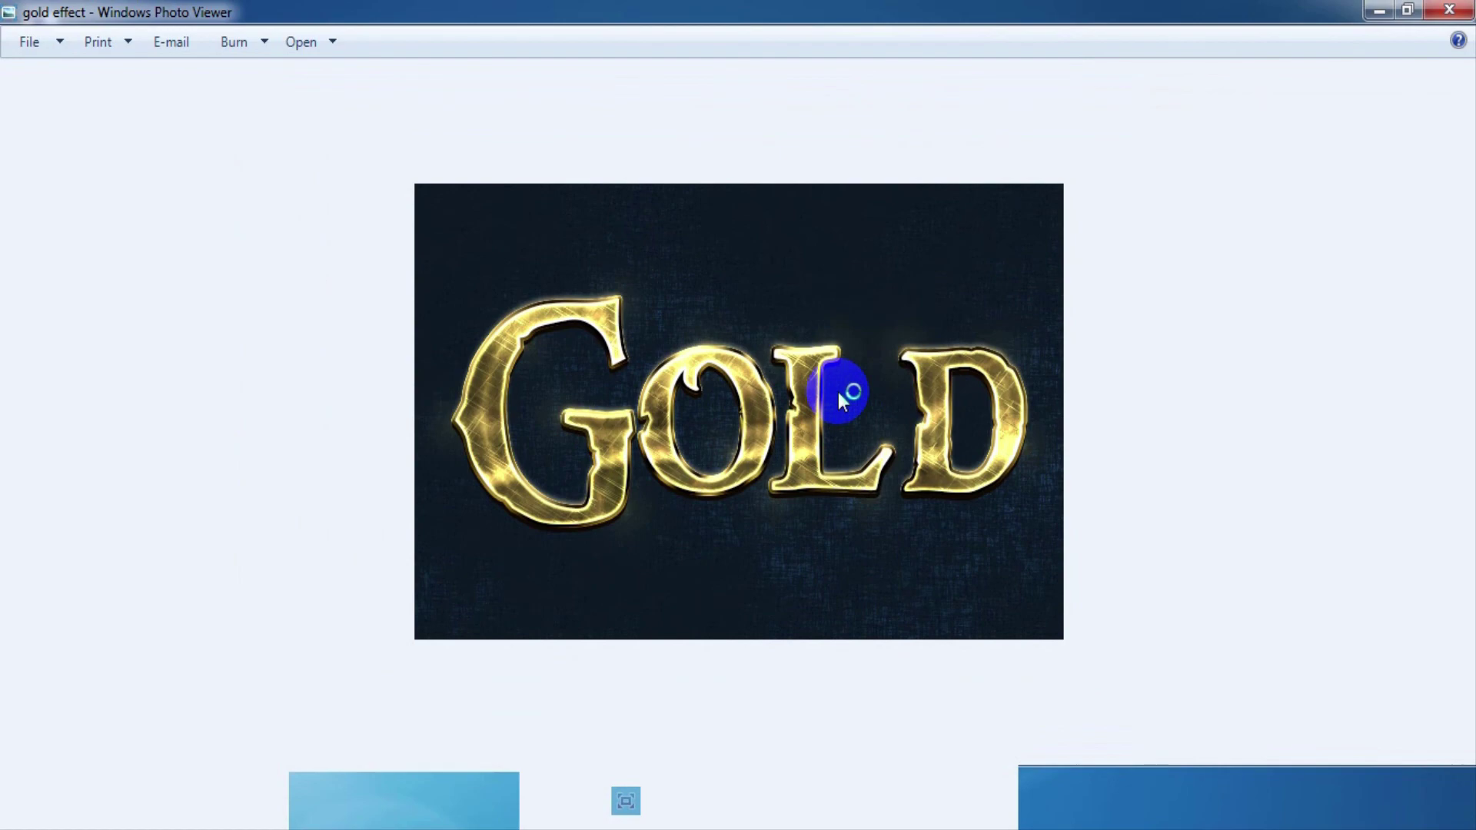